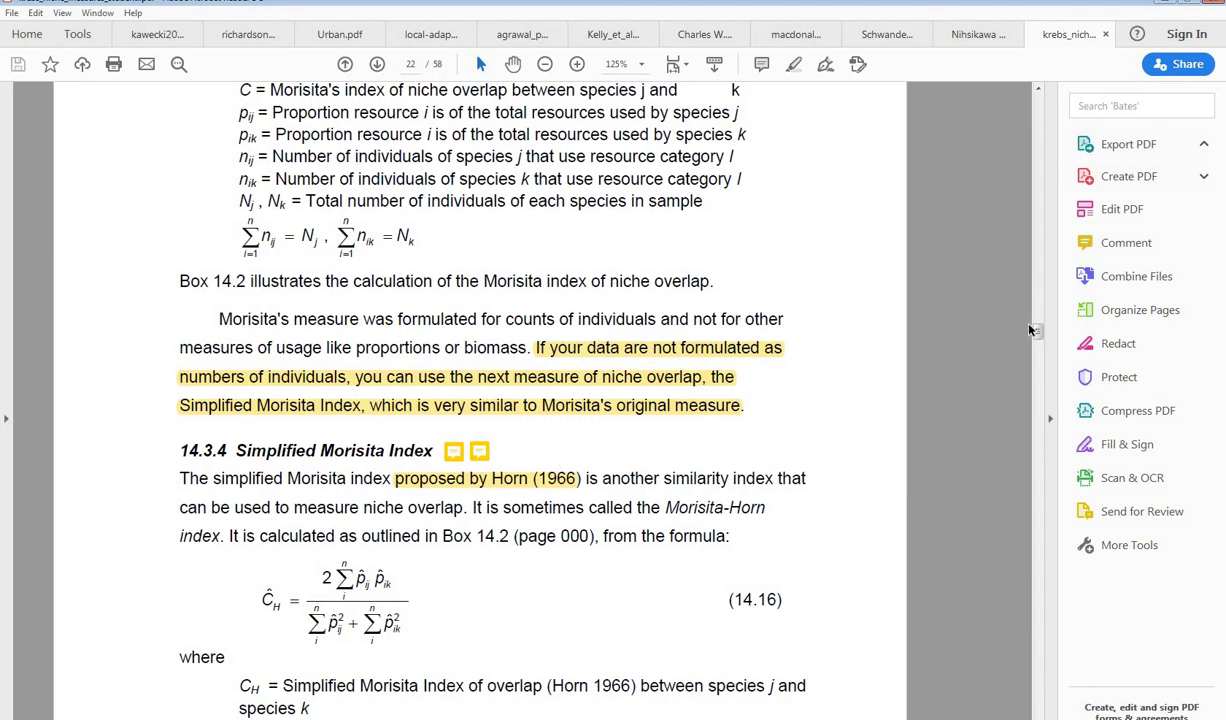
- Go back to the first page of the PDF and review chapter 14's contents list of niche breadth and overlap measures
left_click_drag(1036, 330, 1040, 90)
scroll(522, 318, "down", 2)
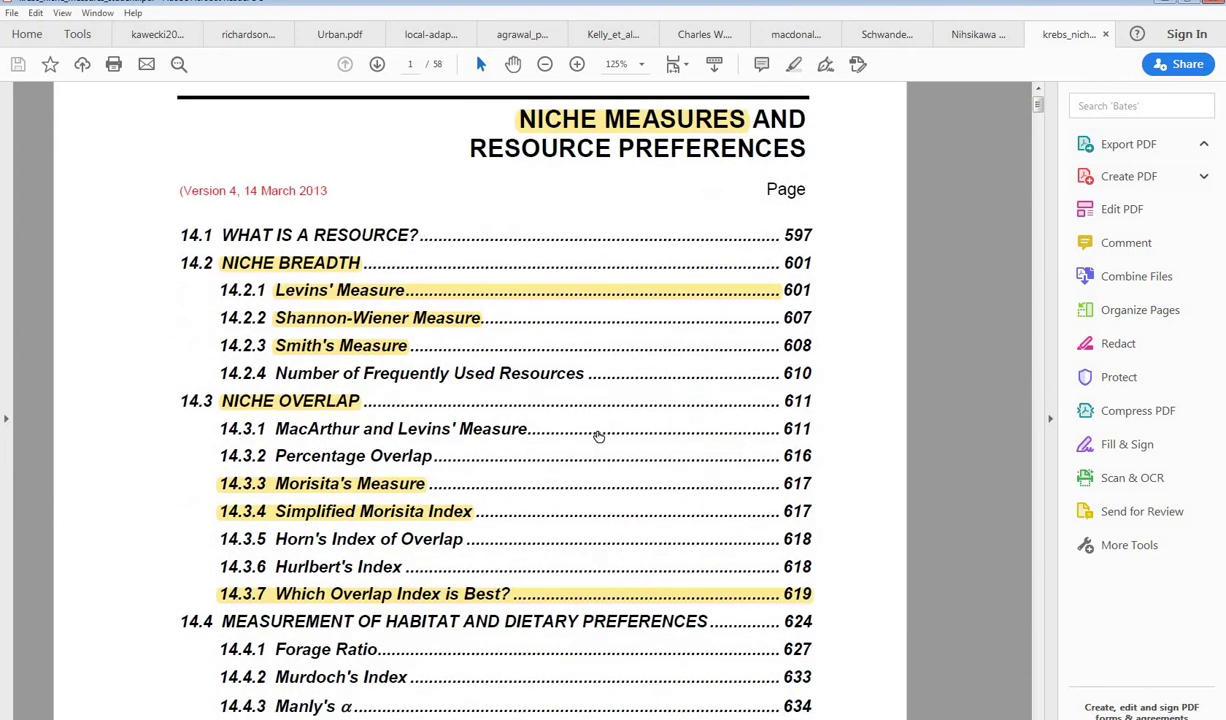
scroll(598, 436, "up", 2)
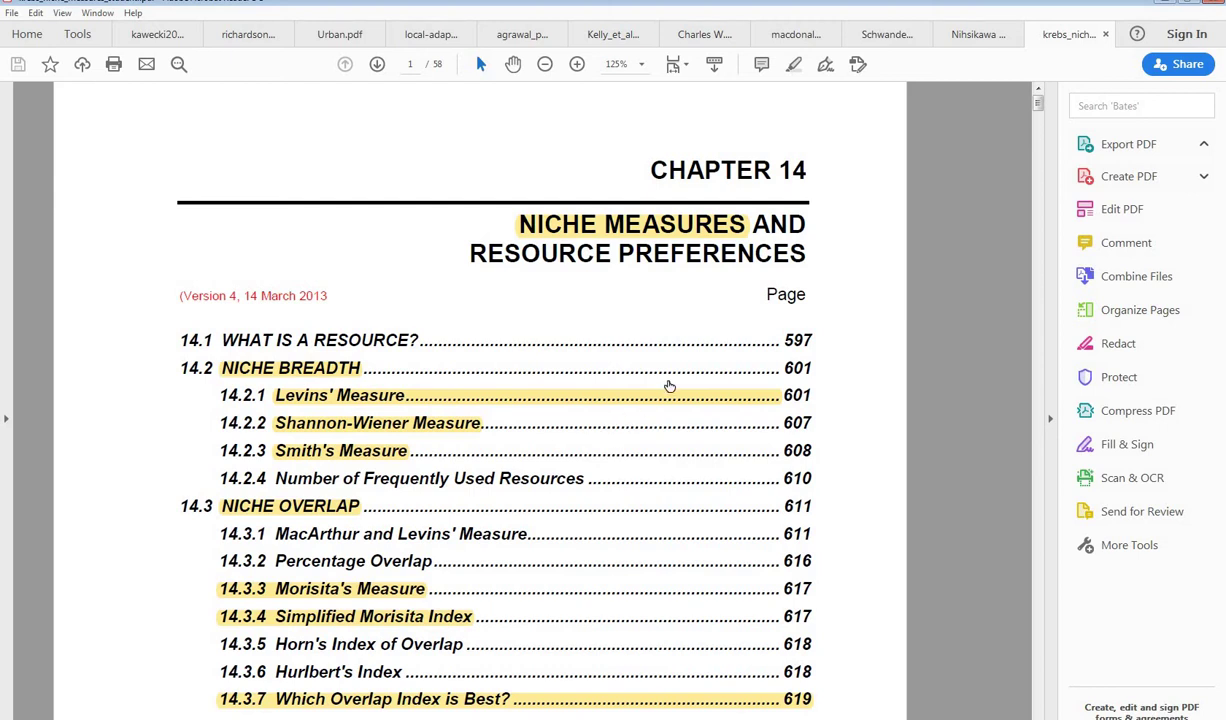
scroll(665, 379, "down", 2)
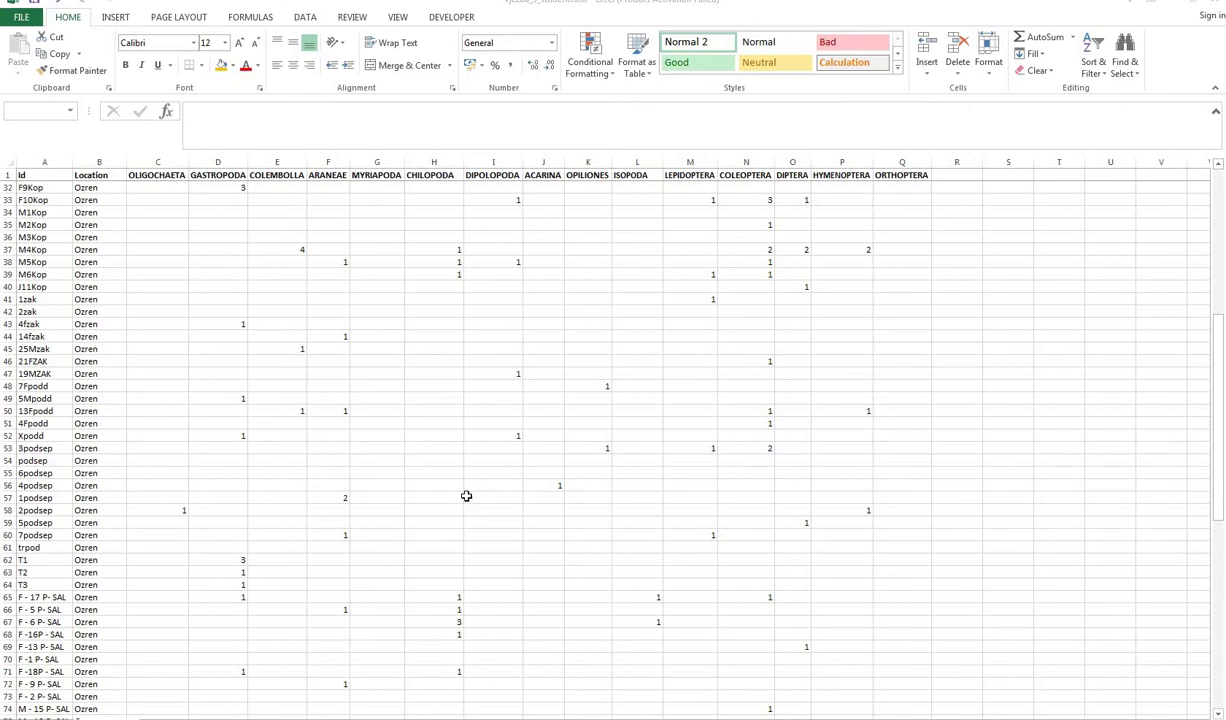
- In Excel, restore the Vjezba_3_studenti.xlsx window from full screen and resize it to nearly fill the screen with its sheet tabs visible
scroll(466, 496, "down", 4)
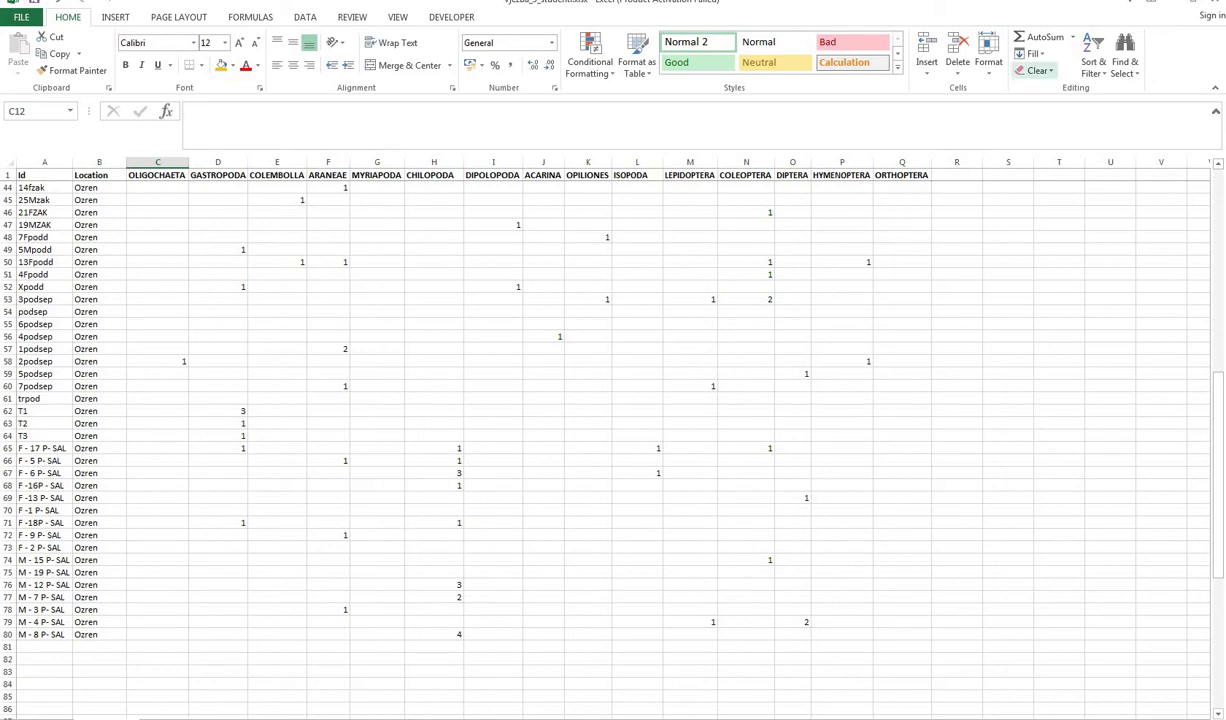
left_click(1198, 6)
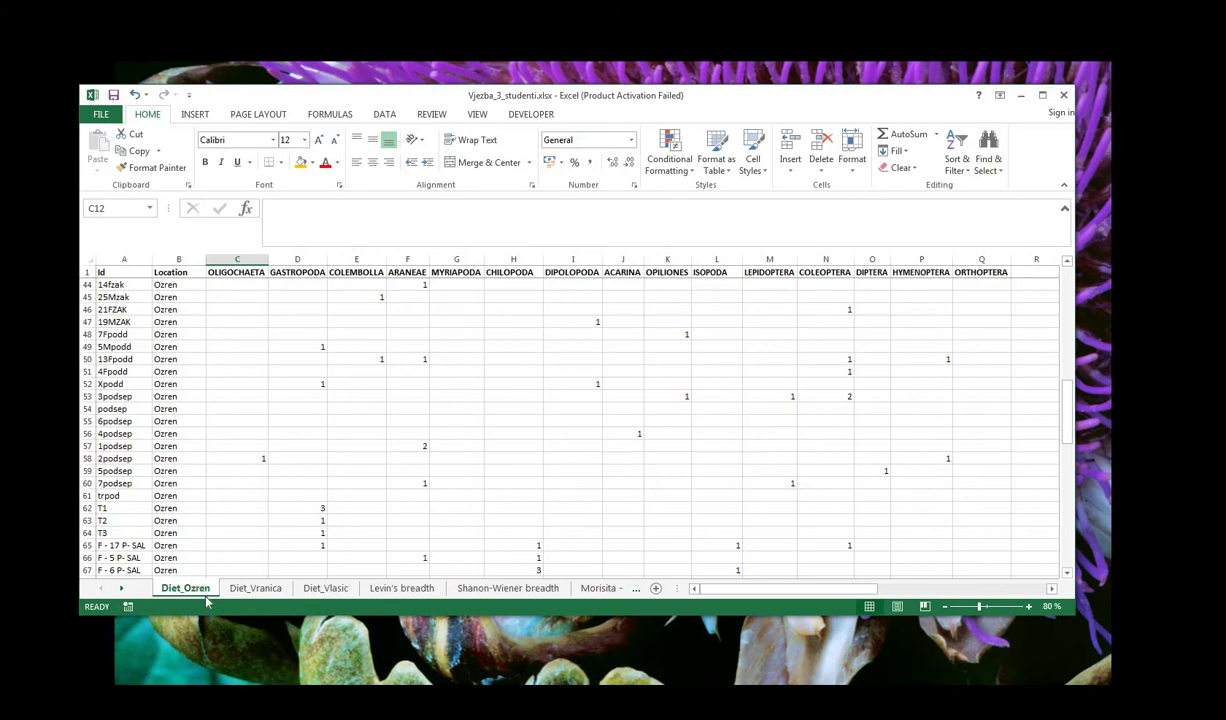
left_click(255, 588)
left_click(191, 589)
left_click(290, 420)
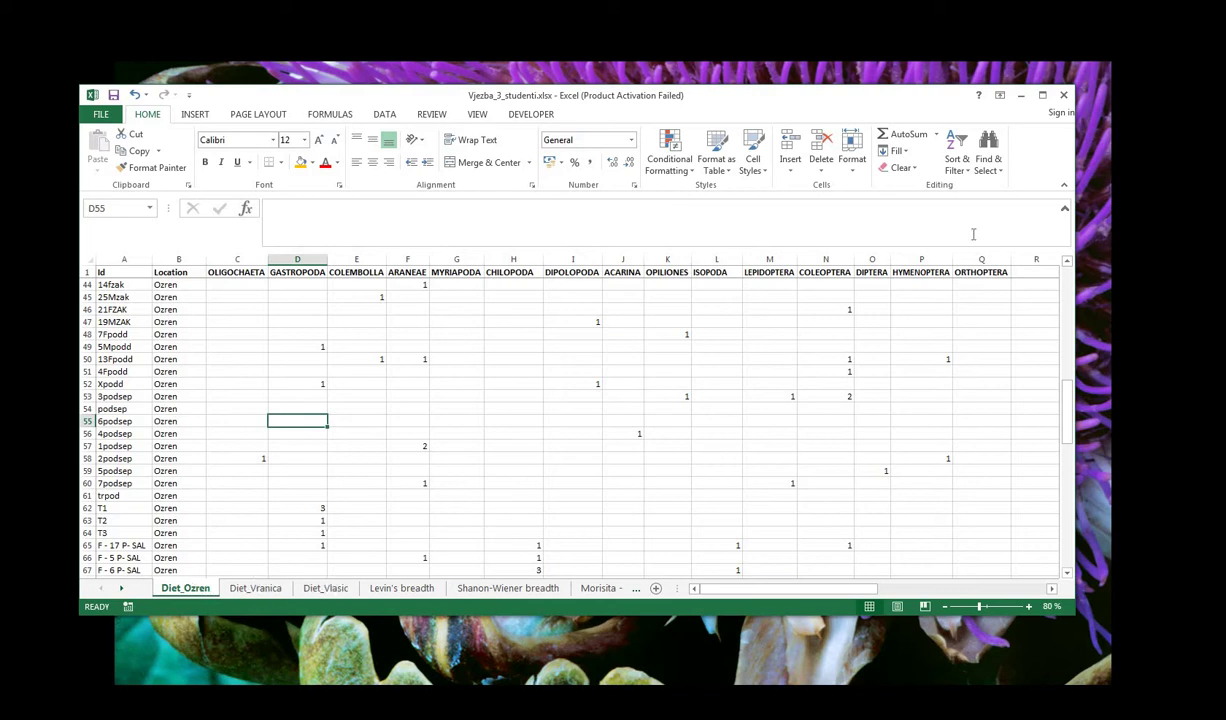
left_click_drag(1080, 236, 1207, 235)
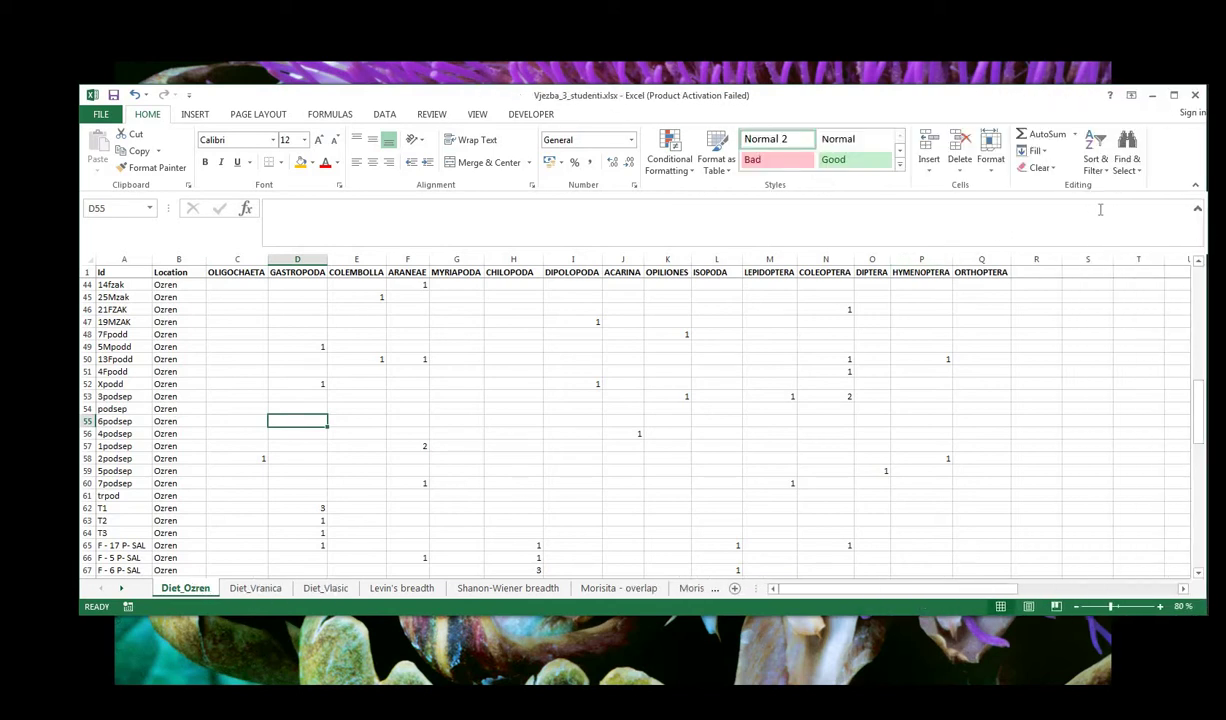
left_click_drag(509, 78, 509, 19)
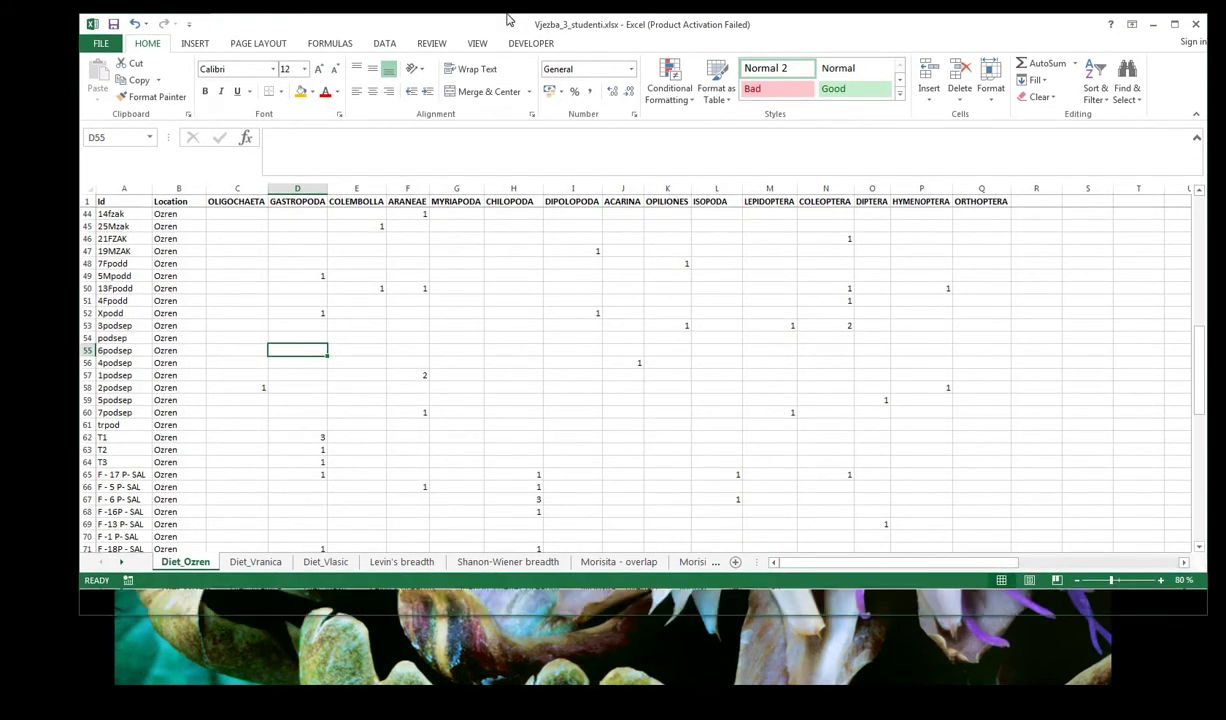
left_click_drag(62, 236, 19, 236)
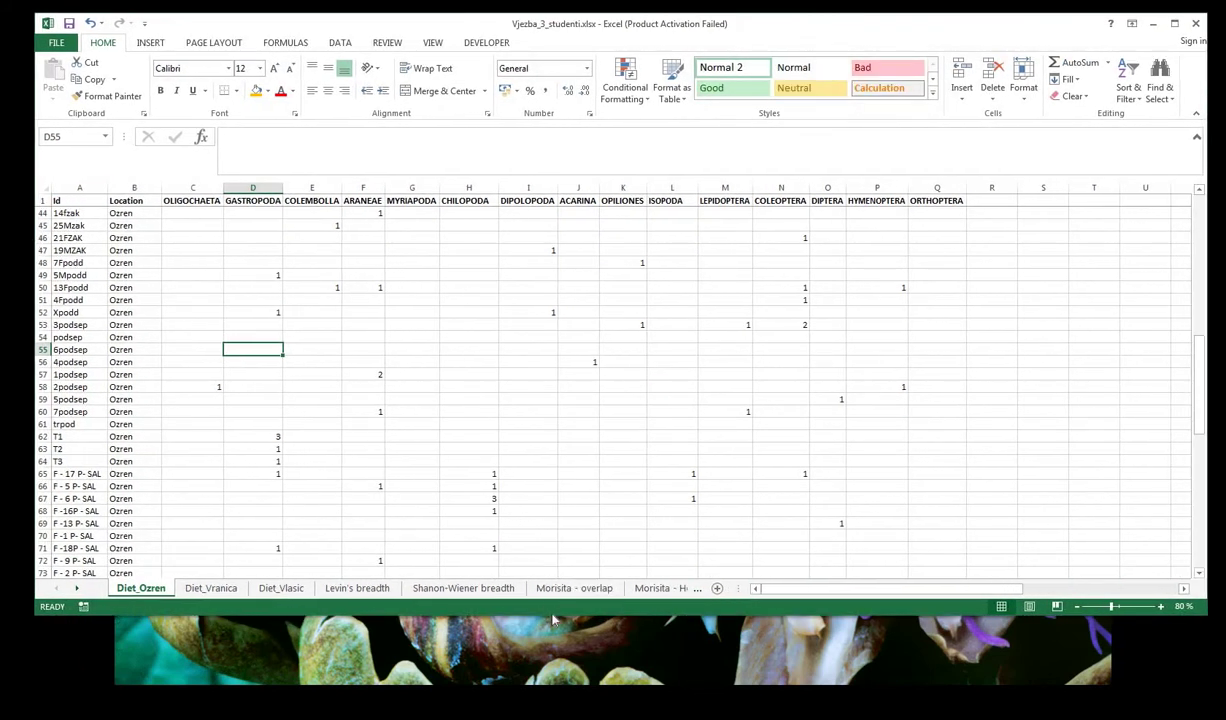
left_click_drag(560, 617, 540, 704)
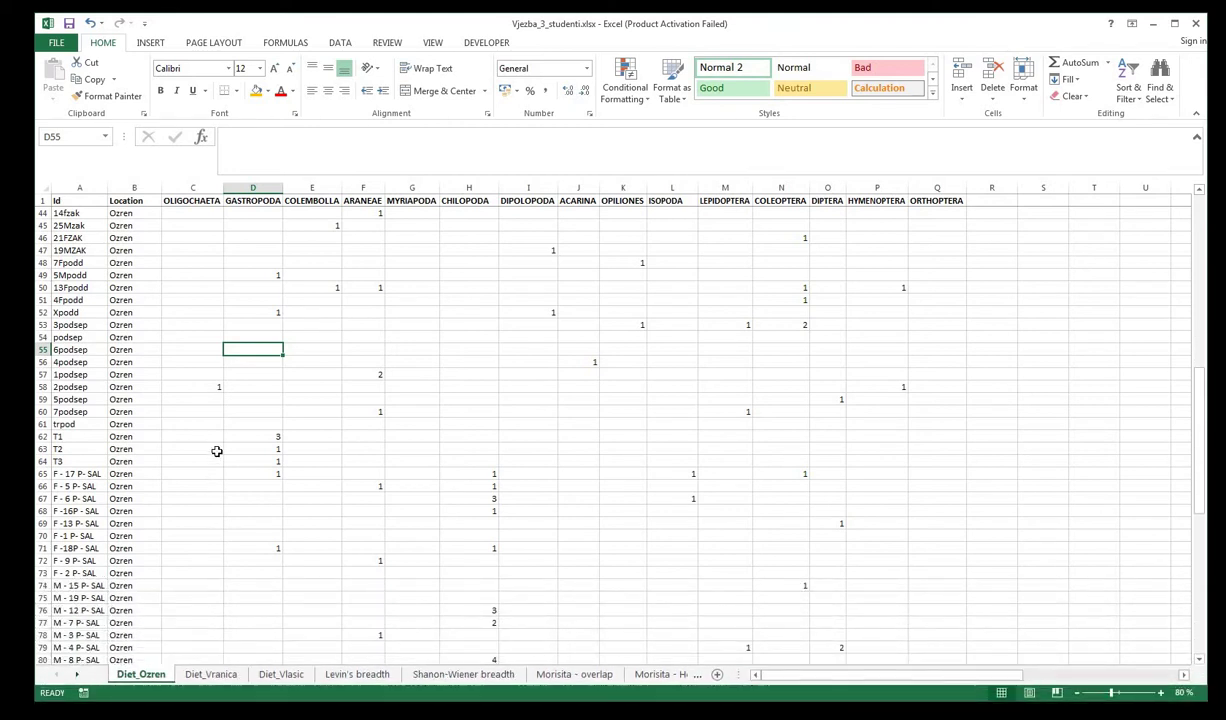
- Examine the prey counts on the Diet_Ozren sheet, tracing the entries for individuals F1 and PPS1 across the prey groups
scroll(170, 260, "up", 11)
scroll(110, 240, "up", 4)
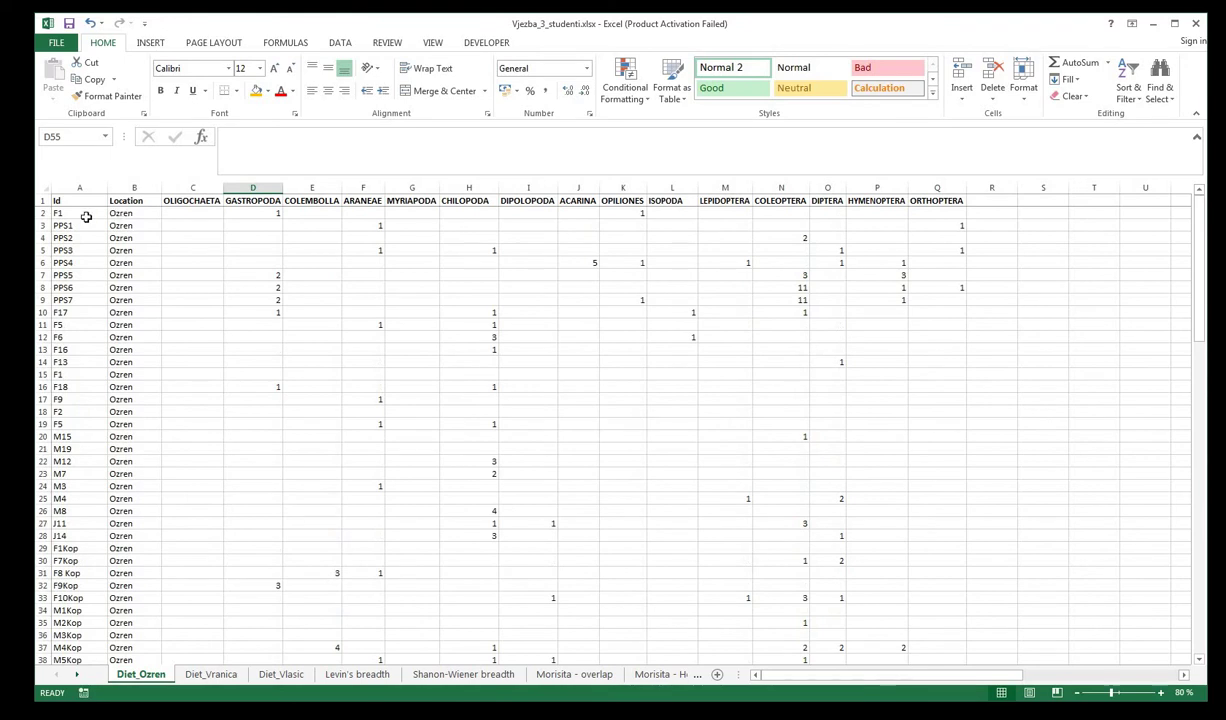
left_click(87, 214)
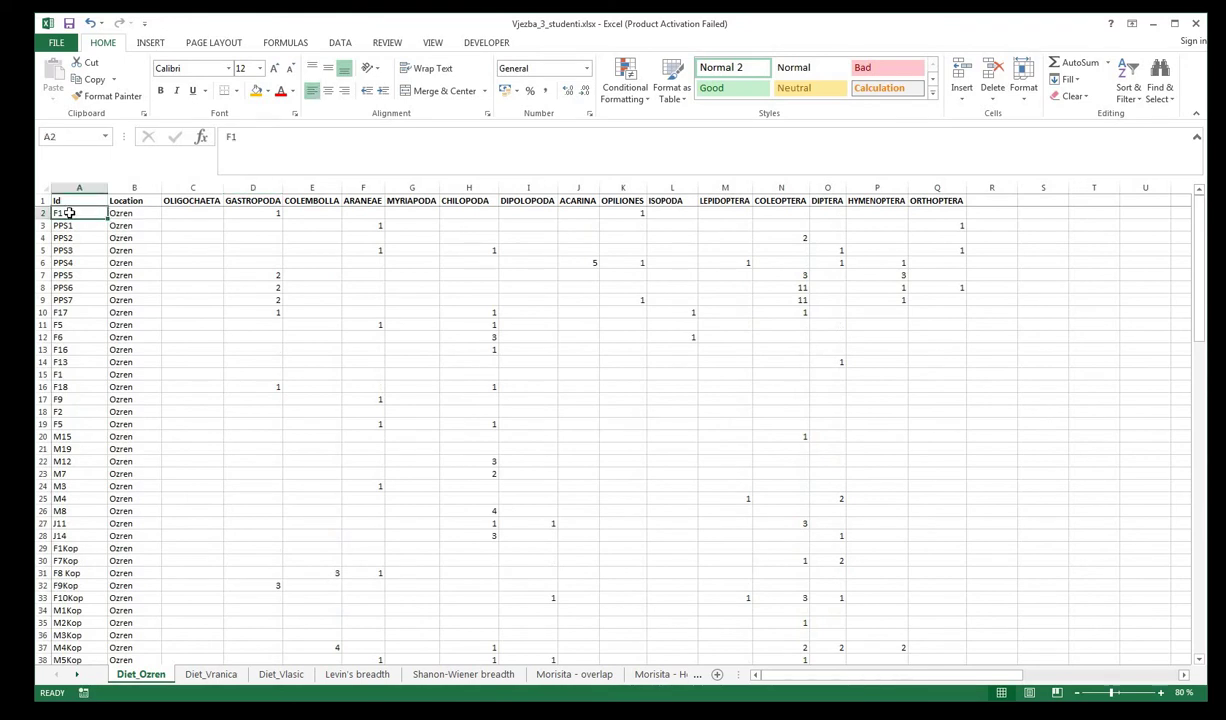
left_click(247, 213)
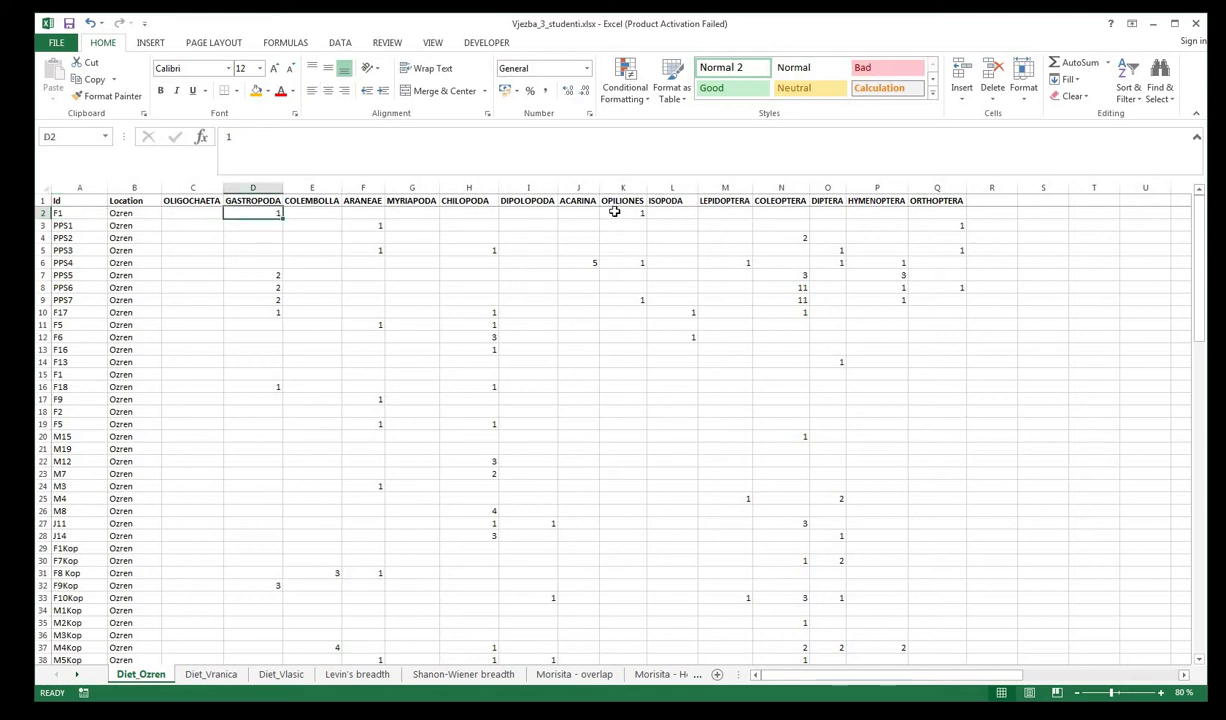
left_click(603, 213)
left_click(76, 225)
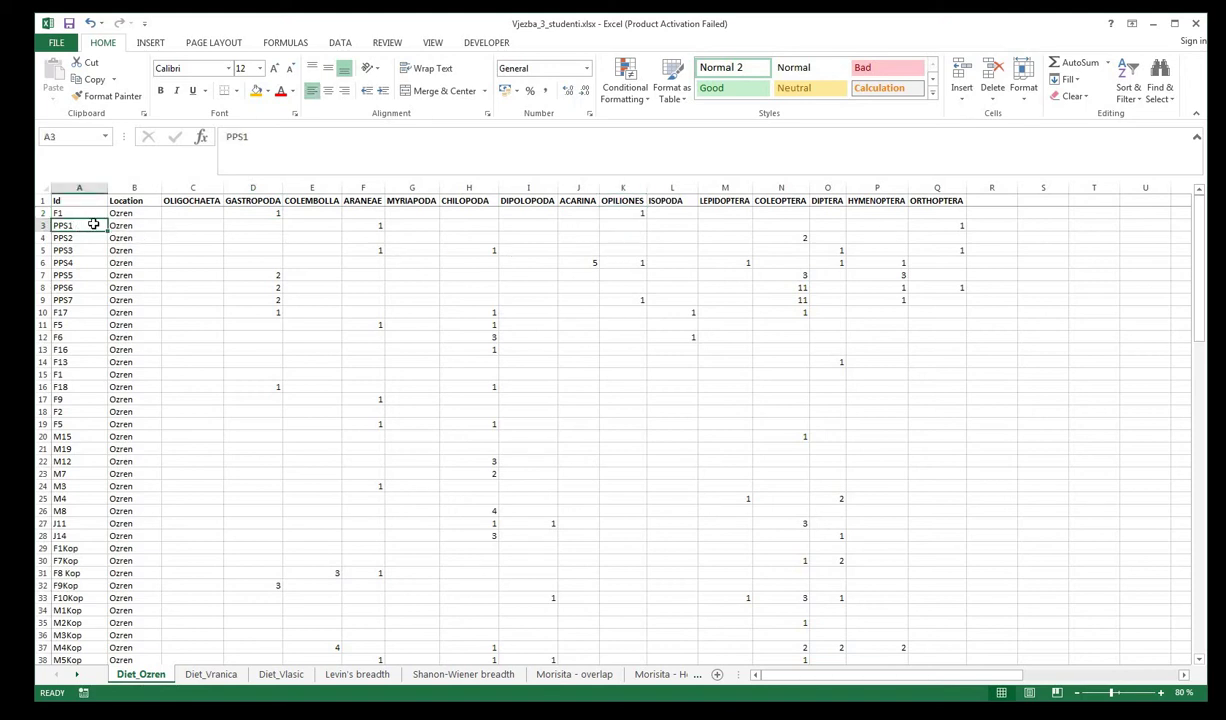
left_click(358, 225)
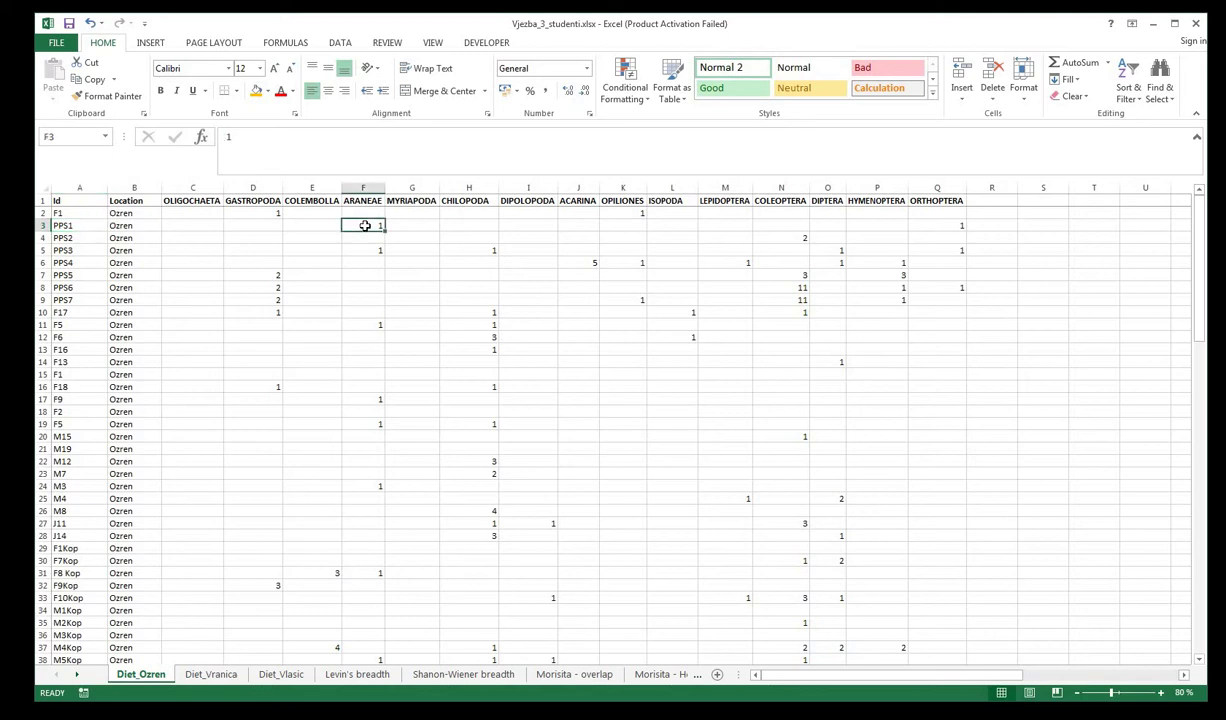
left_click(943, 226)
scroll(378, 359, "down", 5)
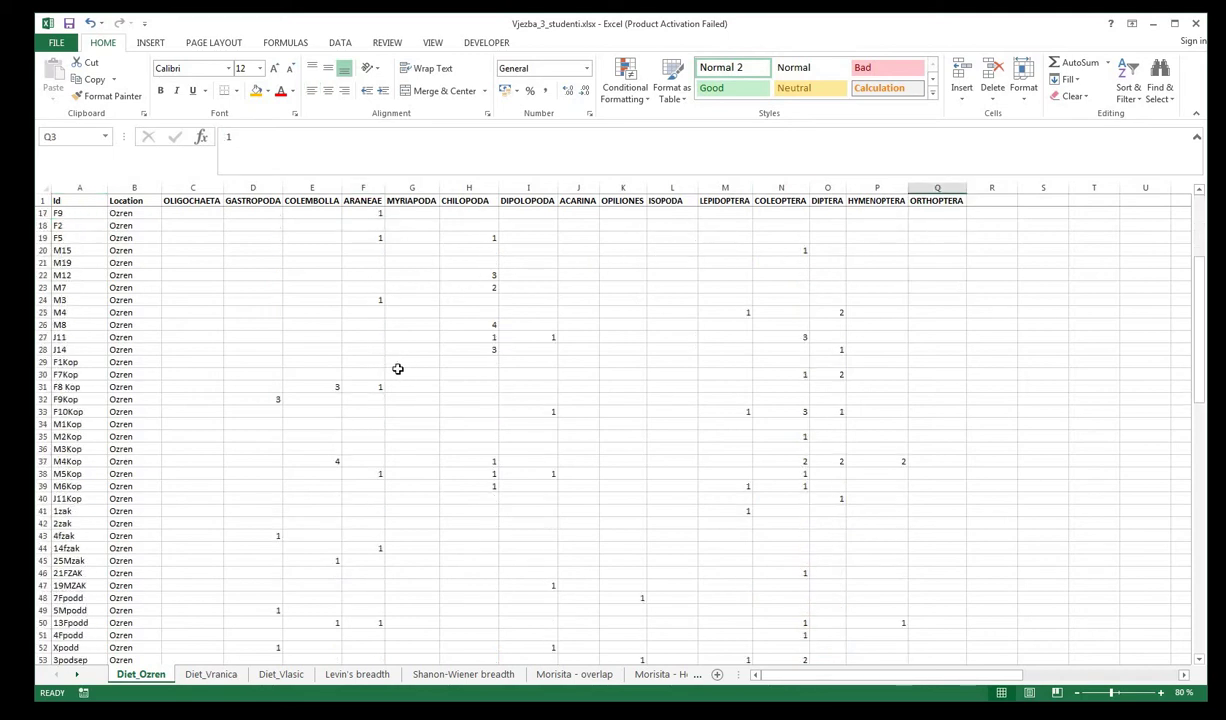
scroll(353, 276, "up", 5)
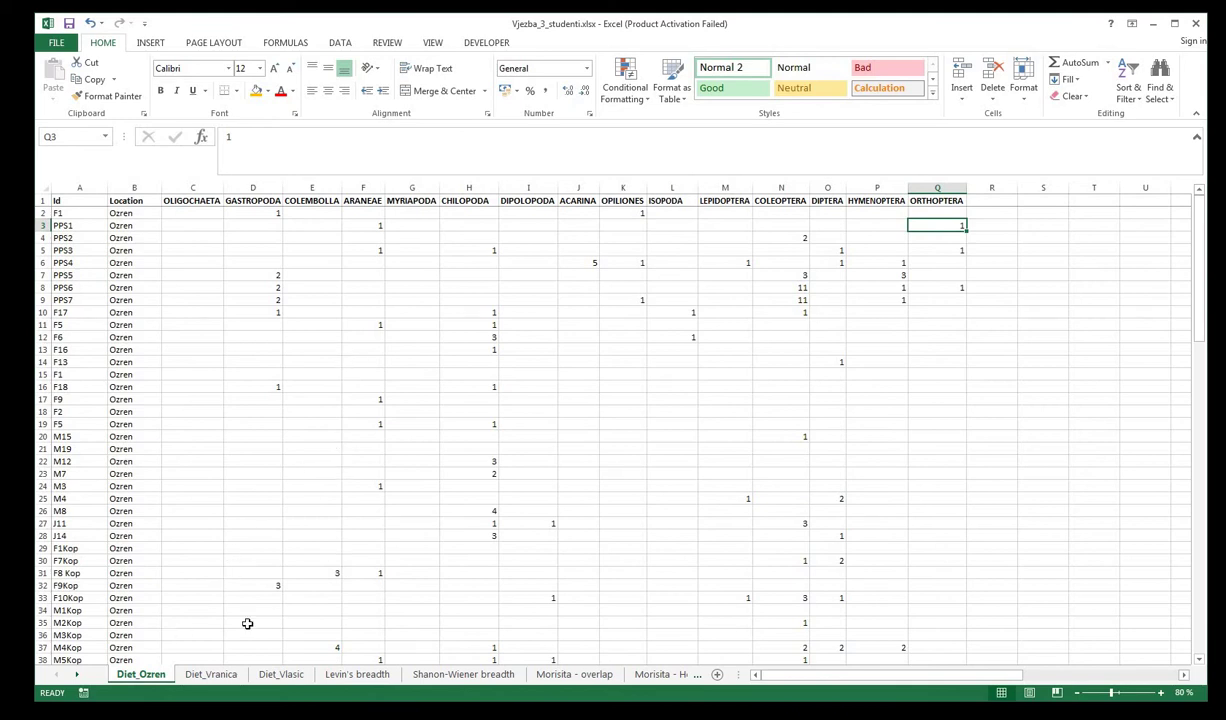
- Look over the prey count tables on the Diet_Vranica and Diet_Vlasic sheets
left_click(212, 674)
left_click(290, 674)
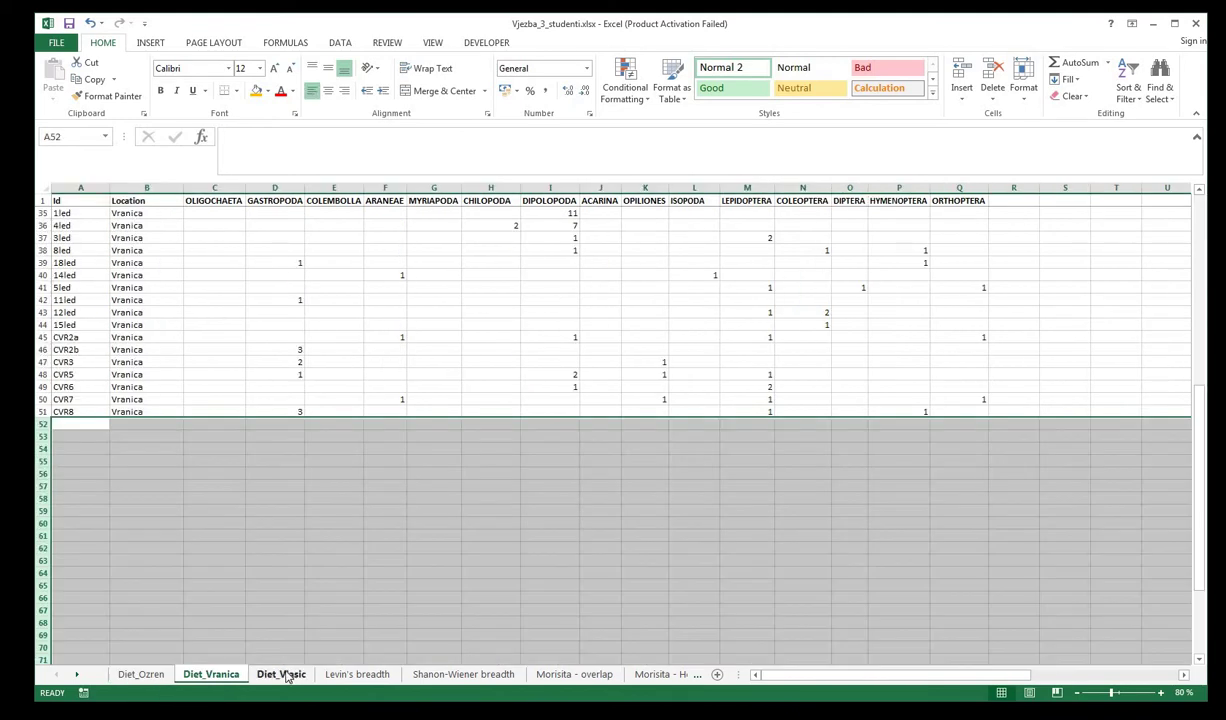
left_click(334, 473)
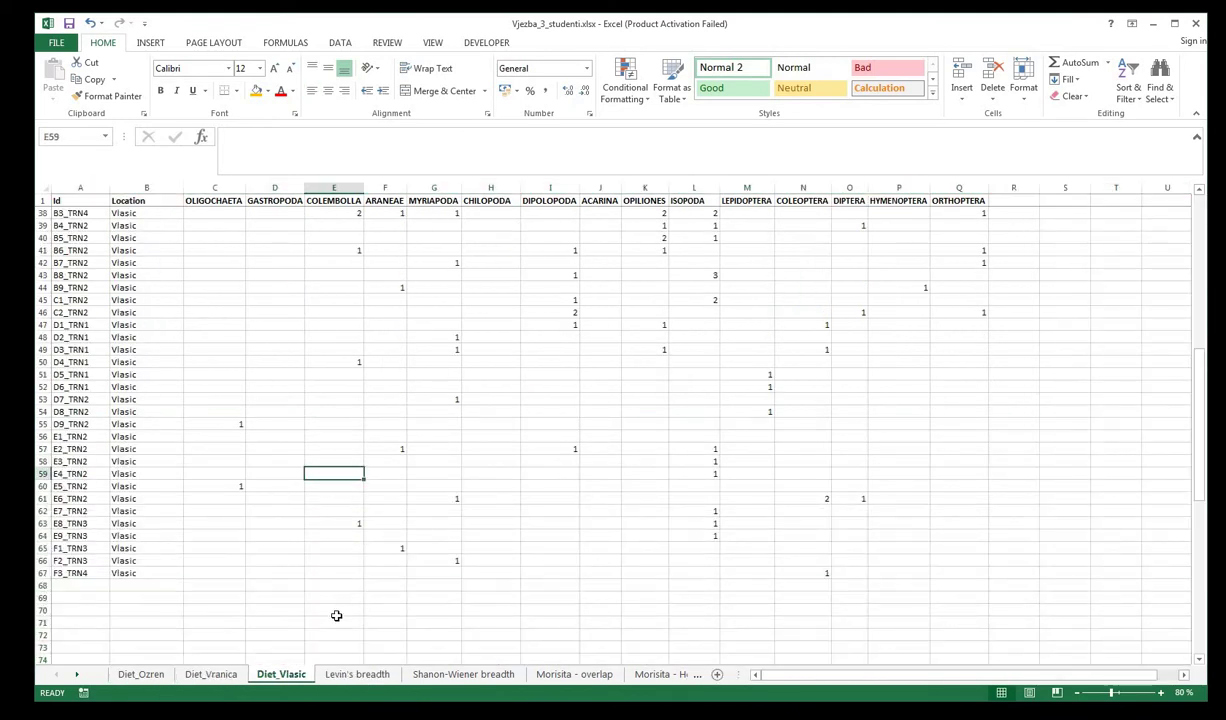
scroll(334, 421, "up", 8)
scroll(334, 421, "up", 2)
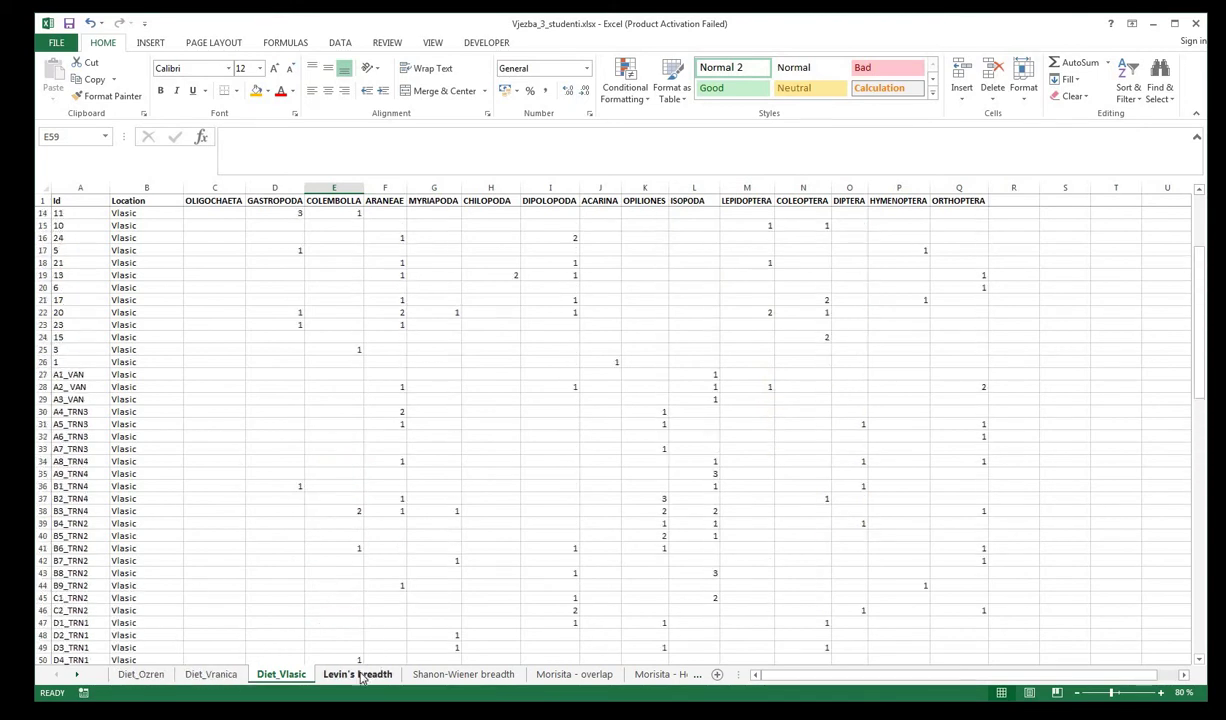
- Review the formulas on the Levin's breadth, Shanon-Wiener breadth, Morisita - overlap and Morisita - Horn overlap sheets, then return to Diet_Ozren
key("ctrl+Page_Down")
key("ctrl+Page_Down")
key("ctrl+Page_Down")
key("ctrl+Page_Down")
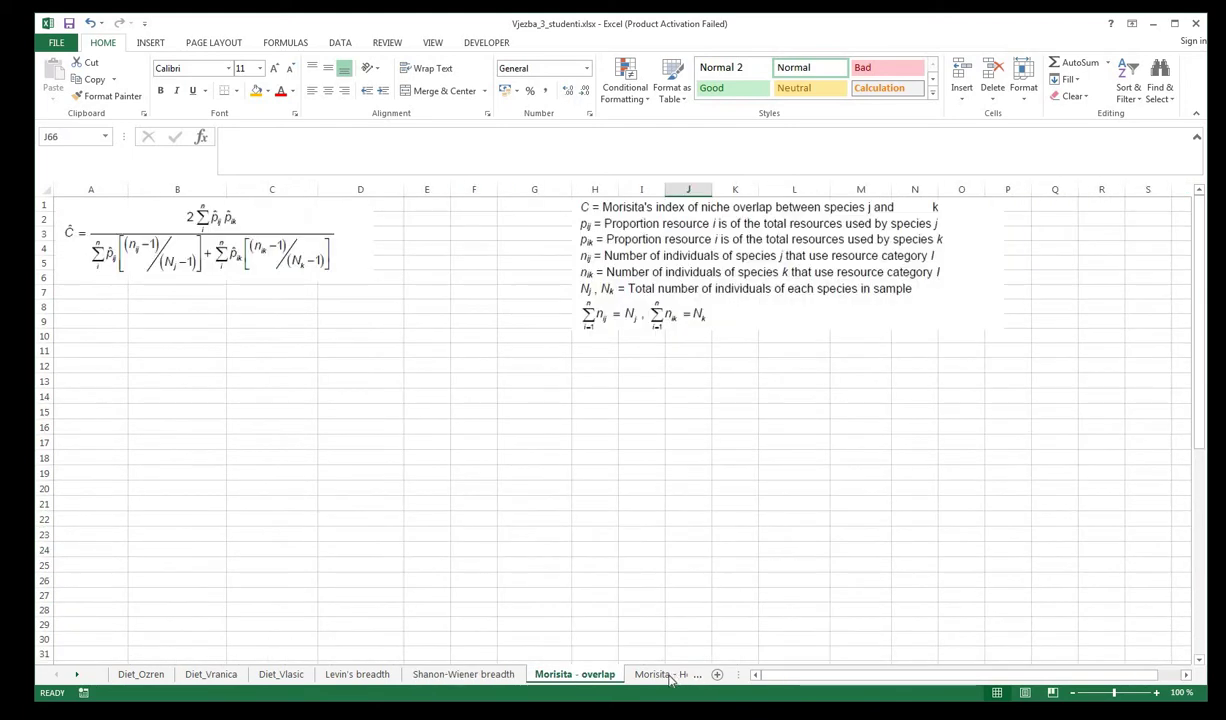
left_click(290, 676)
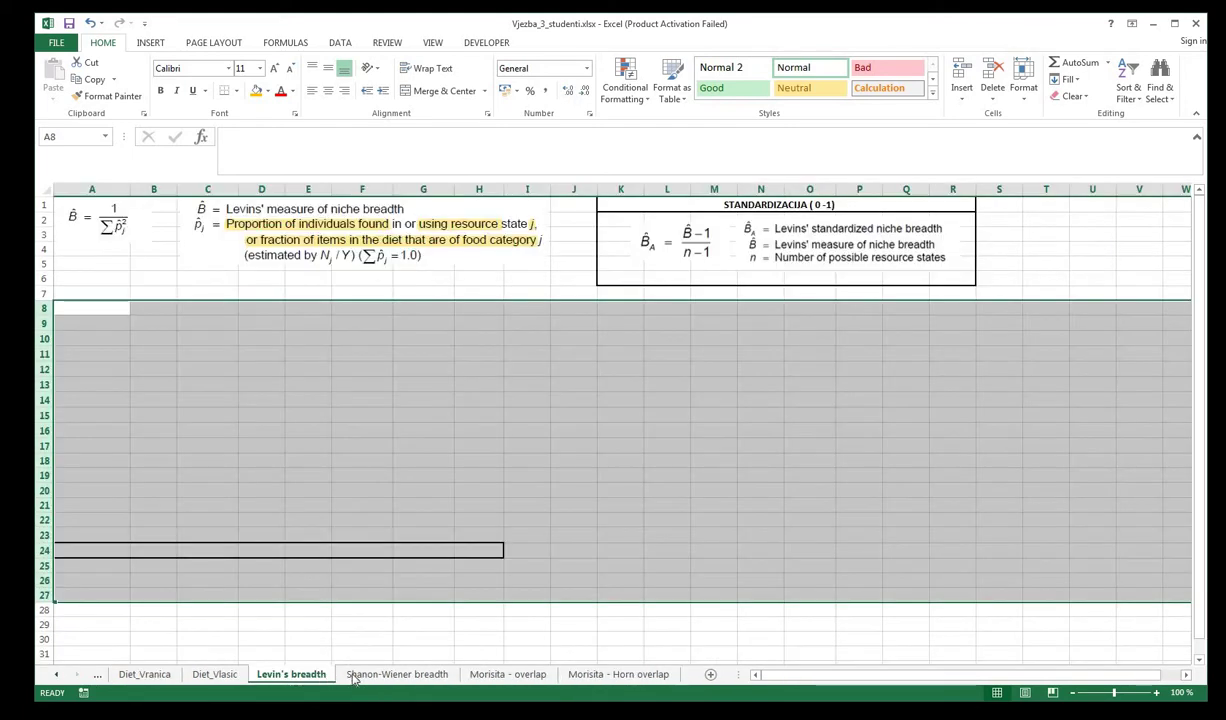
left_click(405, 676)
left_click(510, 676)
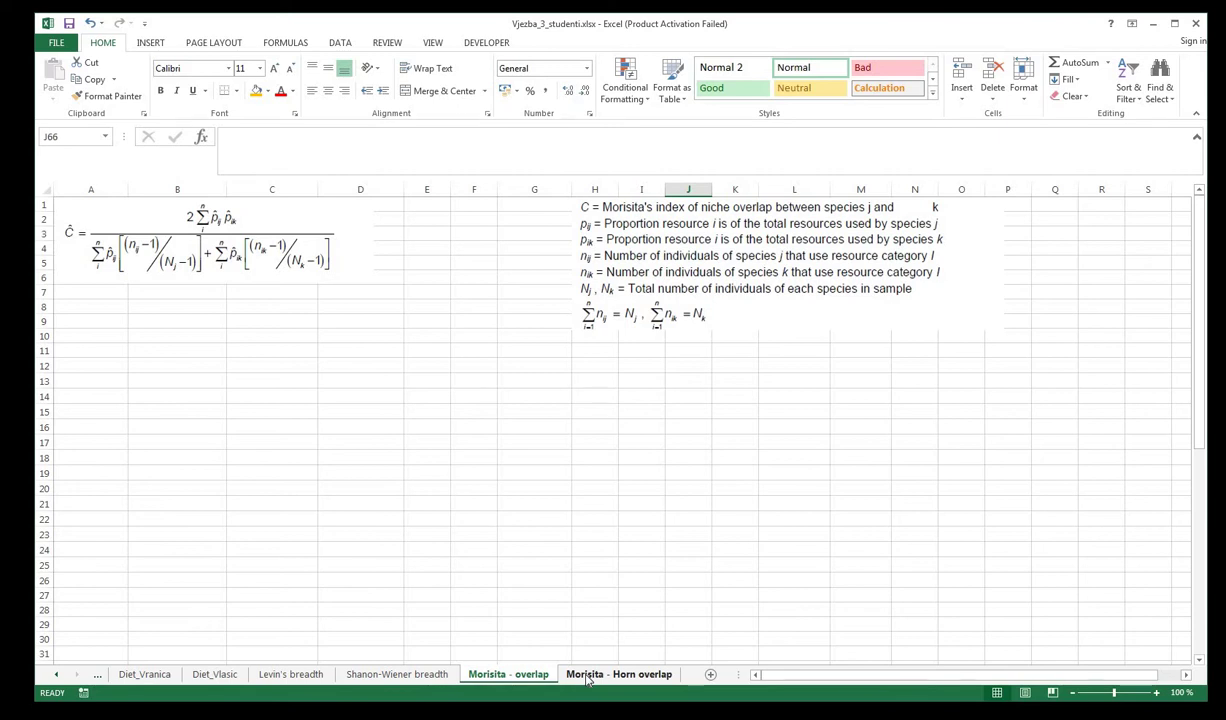
left_click(588, 676)
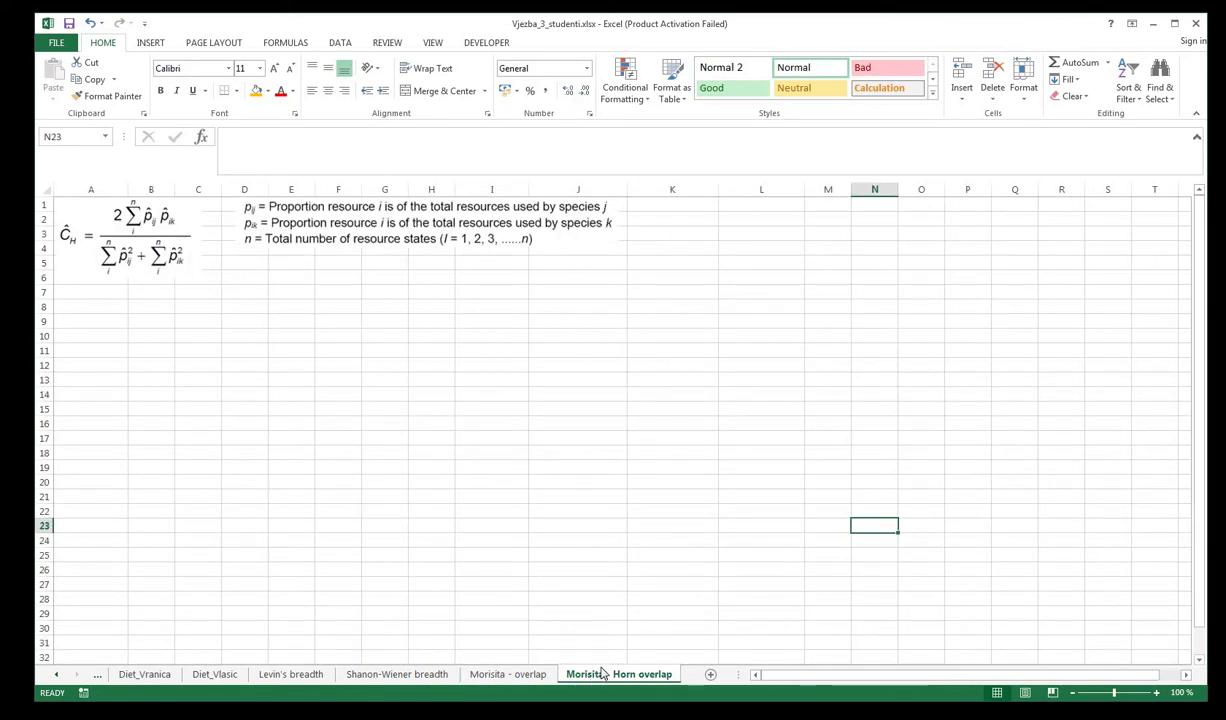
left_click(57, 675)
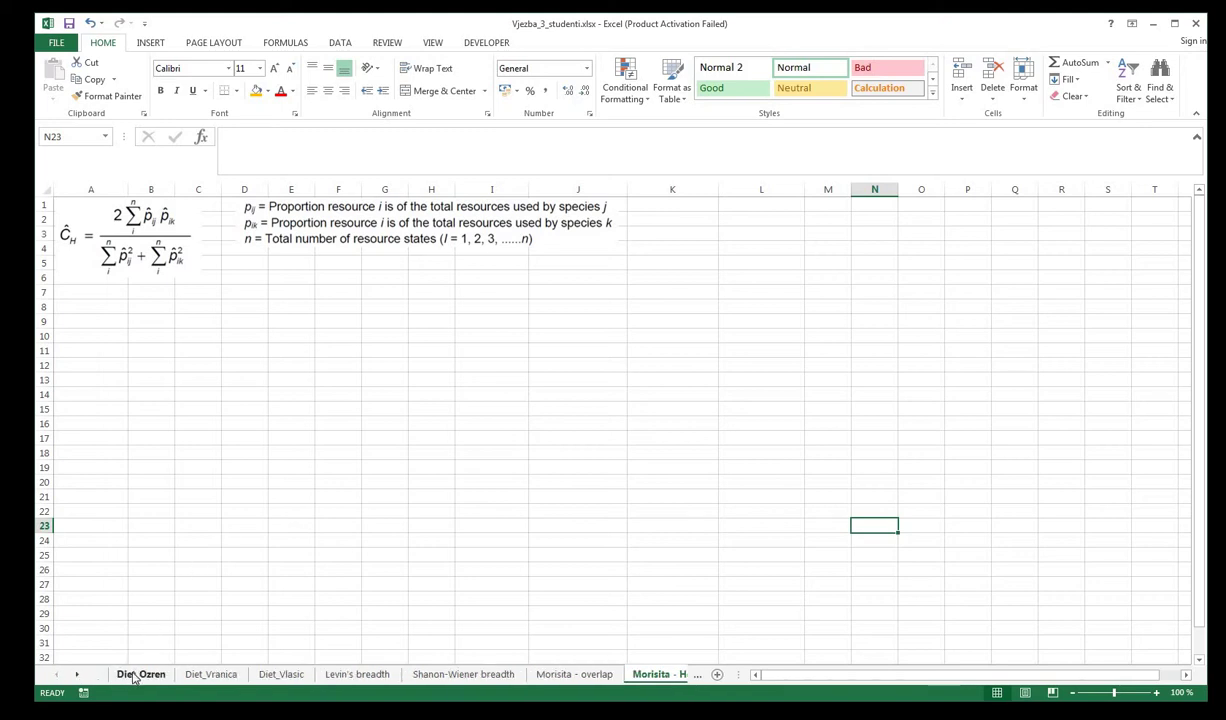
left_click(140, 675)
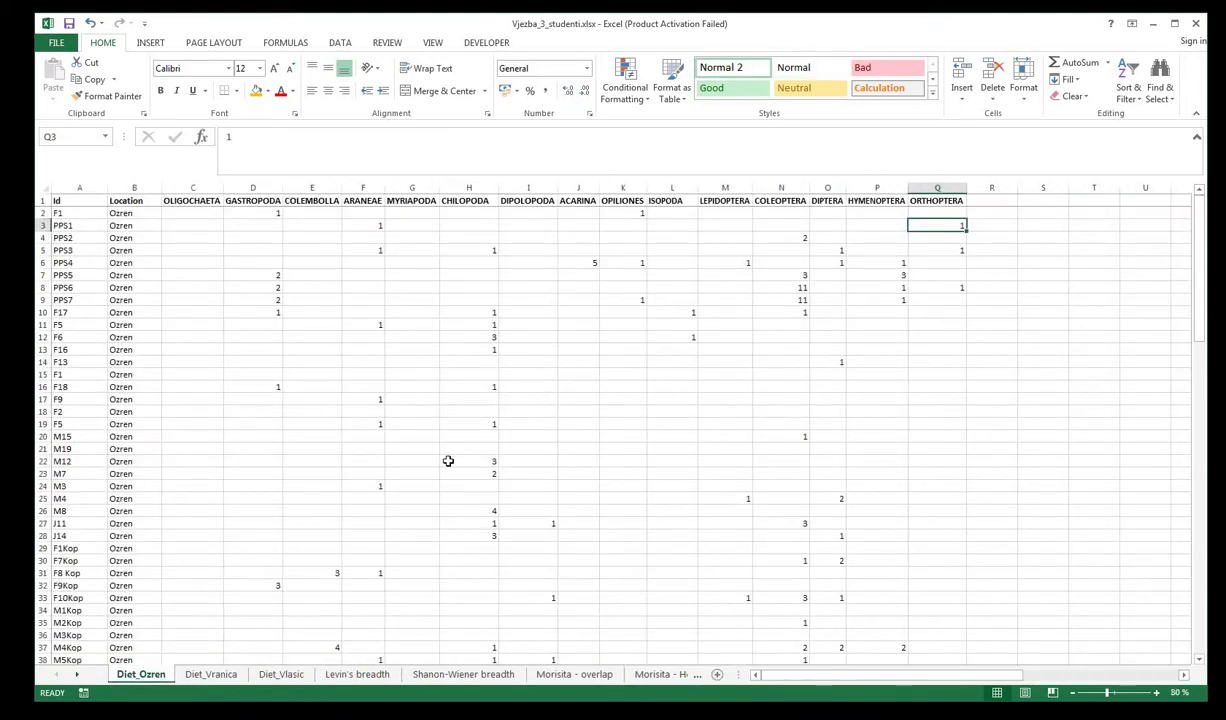
- Remove all borders from cells A23:I26 on the Levin's breadth sheet
left_click(370, 674)
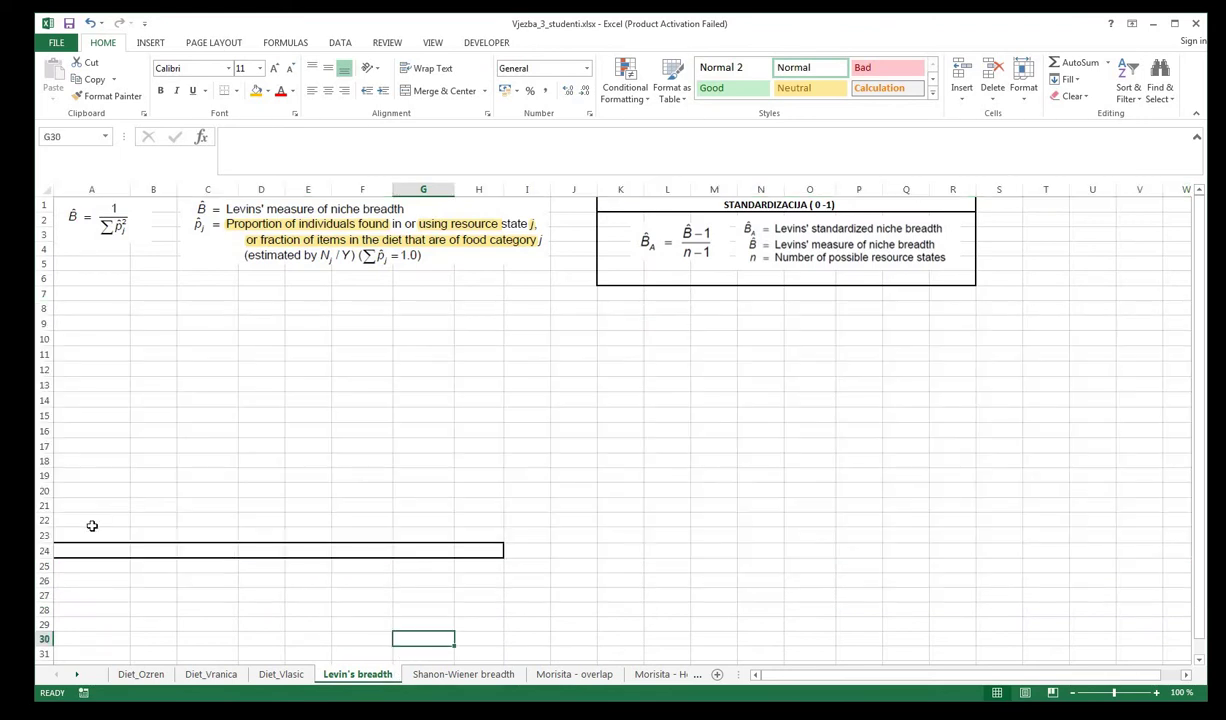
left_click_drag(91, 525, 530, 582)
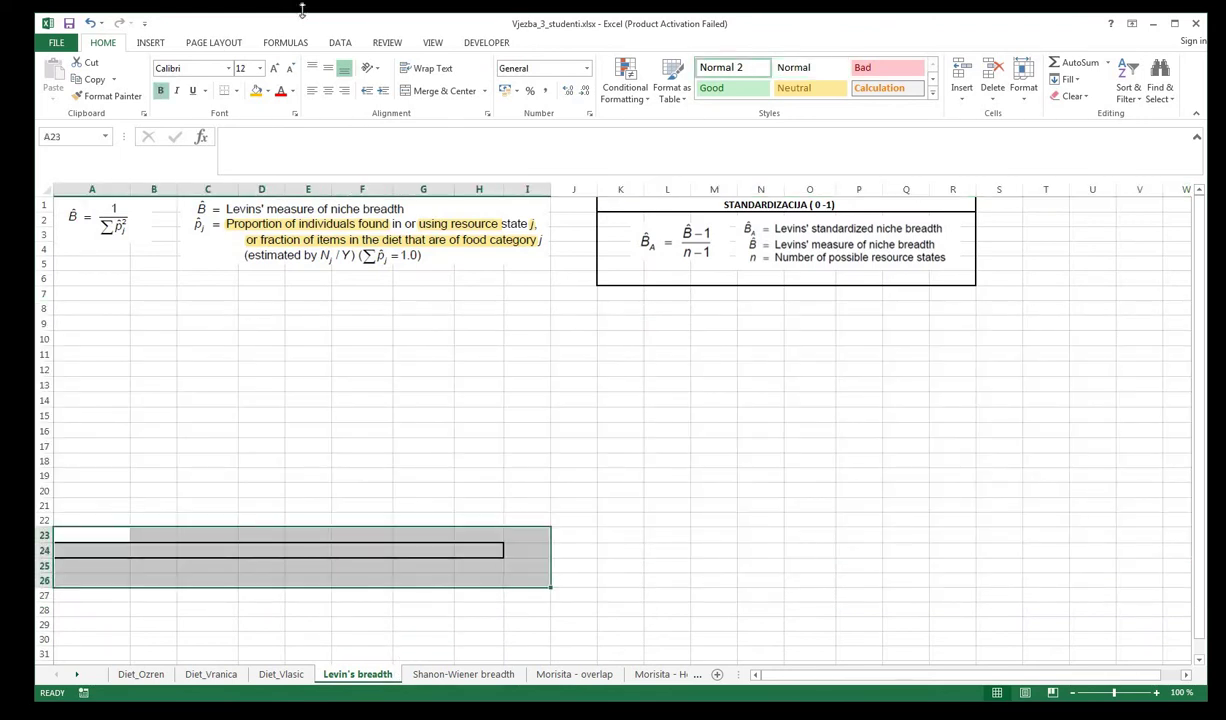
left_click(236, 91)
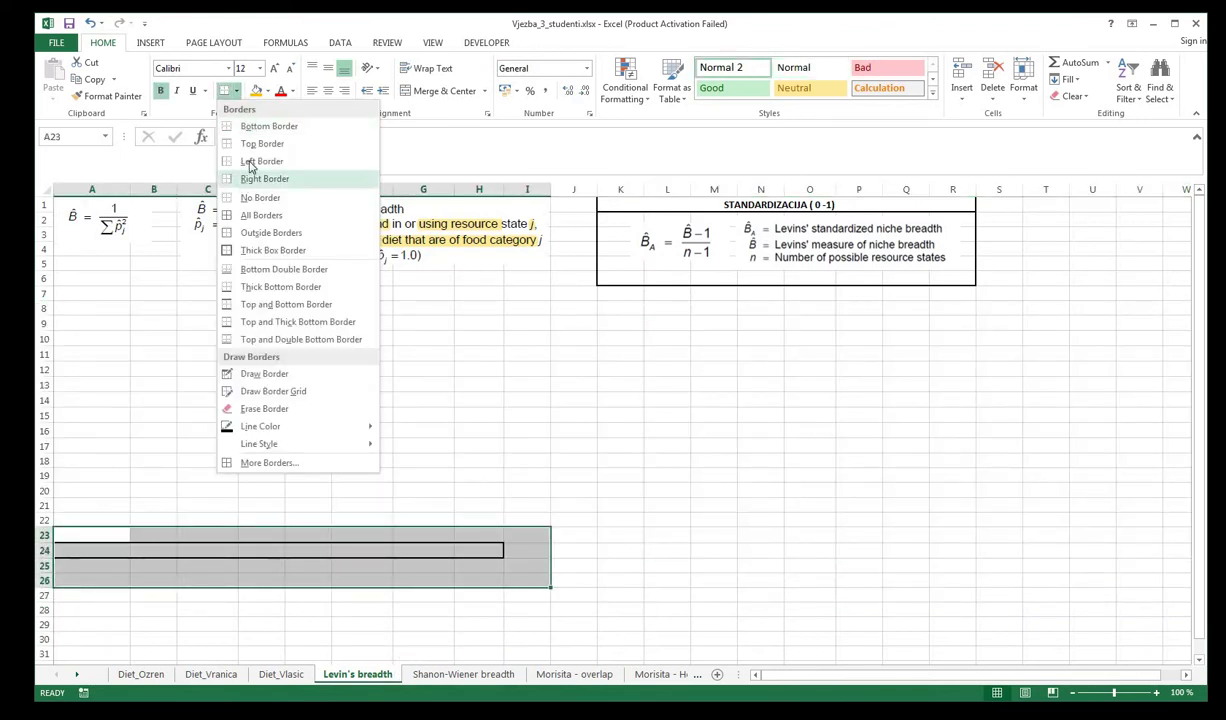
left_click(260, 198)
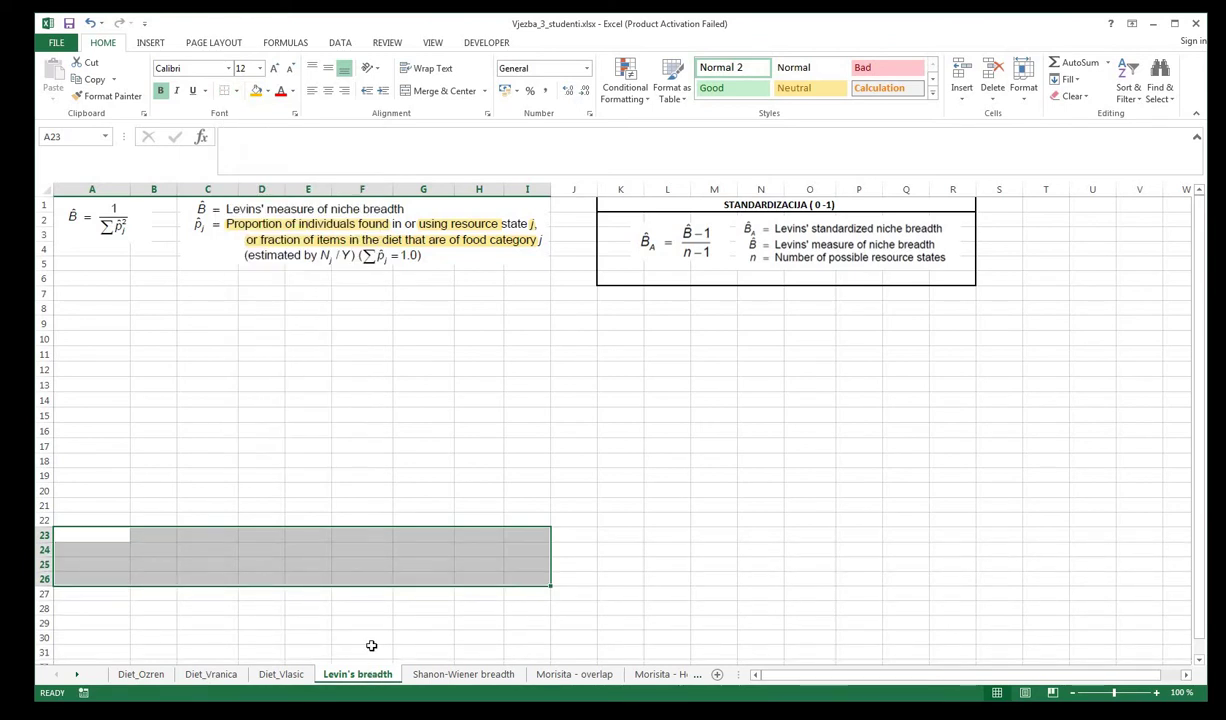
left_click(371, 648)
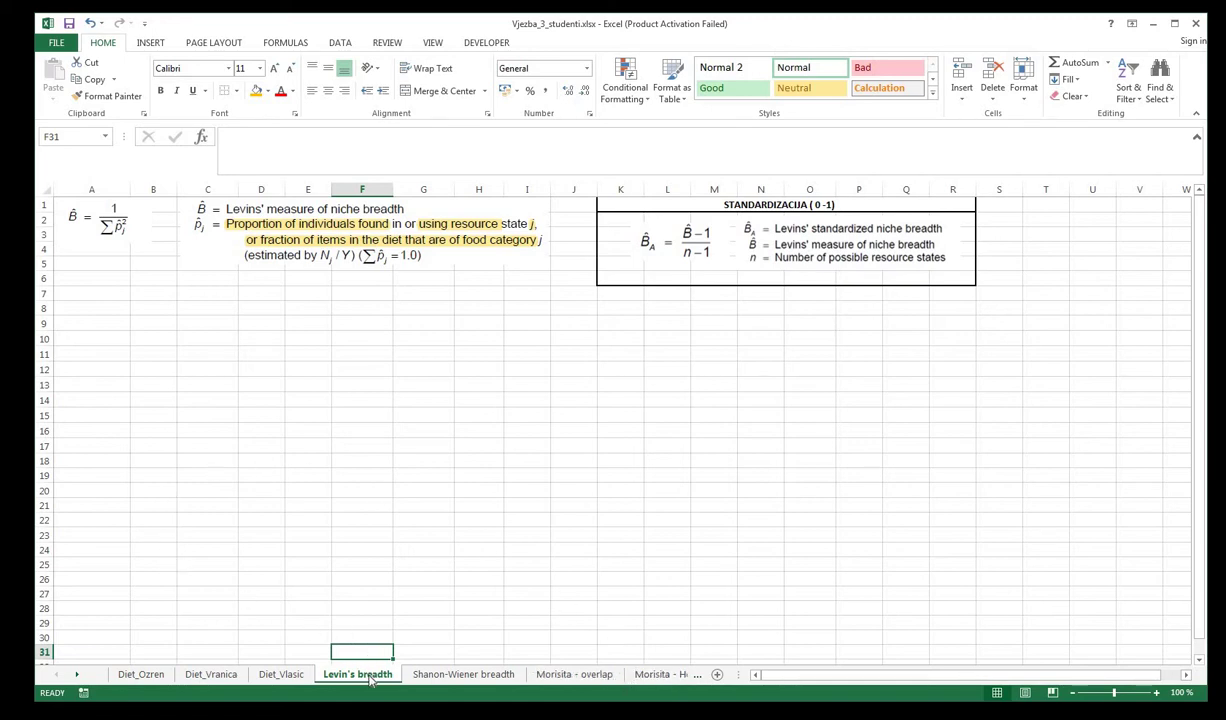
left_click(312, 485)
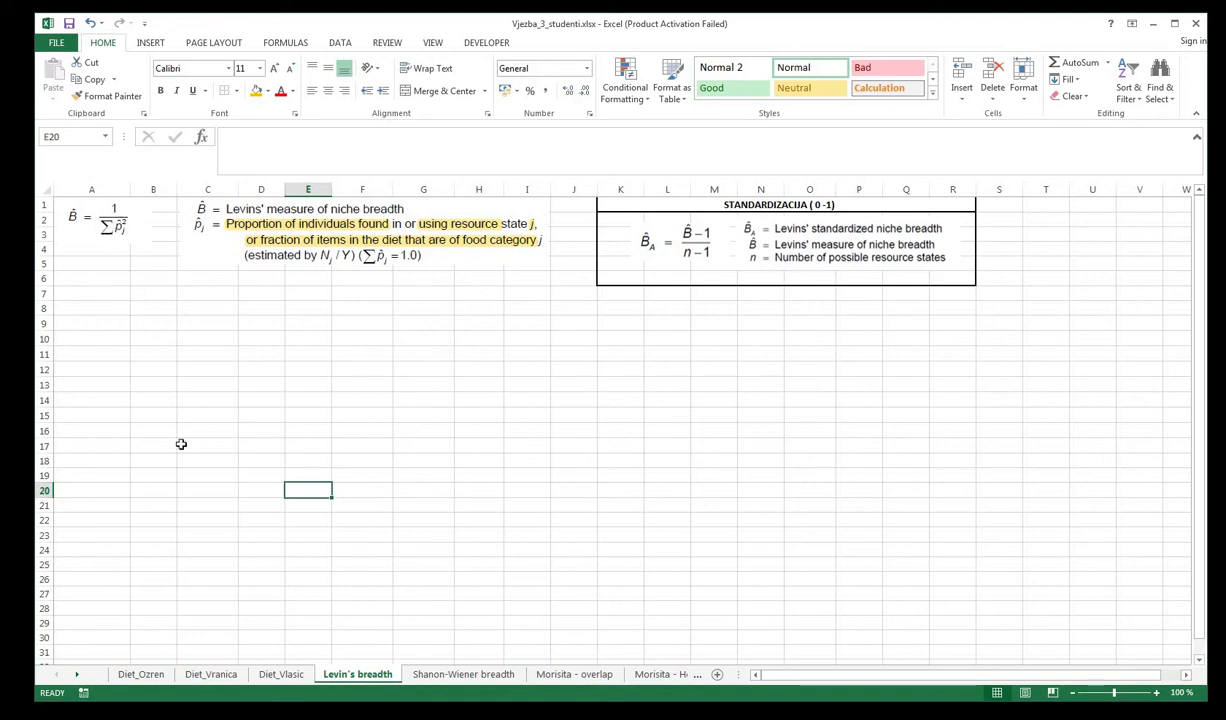
- Copy the prey group headings C1:Q1 on the Diet_Ozren sheet and paste them transposed into column C starting at C83
left_click(143, 675)
scroll(337, 466, "down", 9)
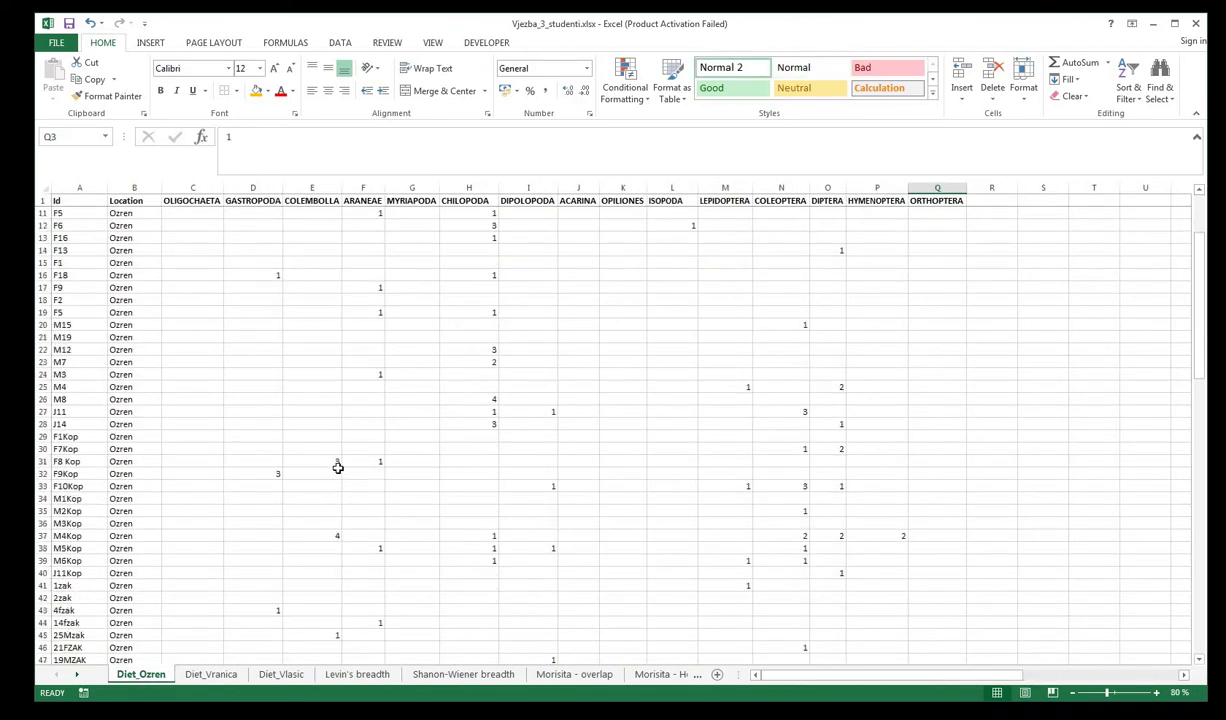
scroll(337, 467, "down", 6)
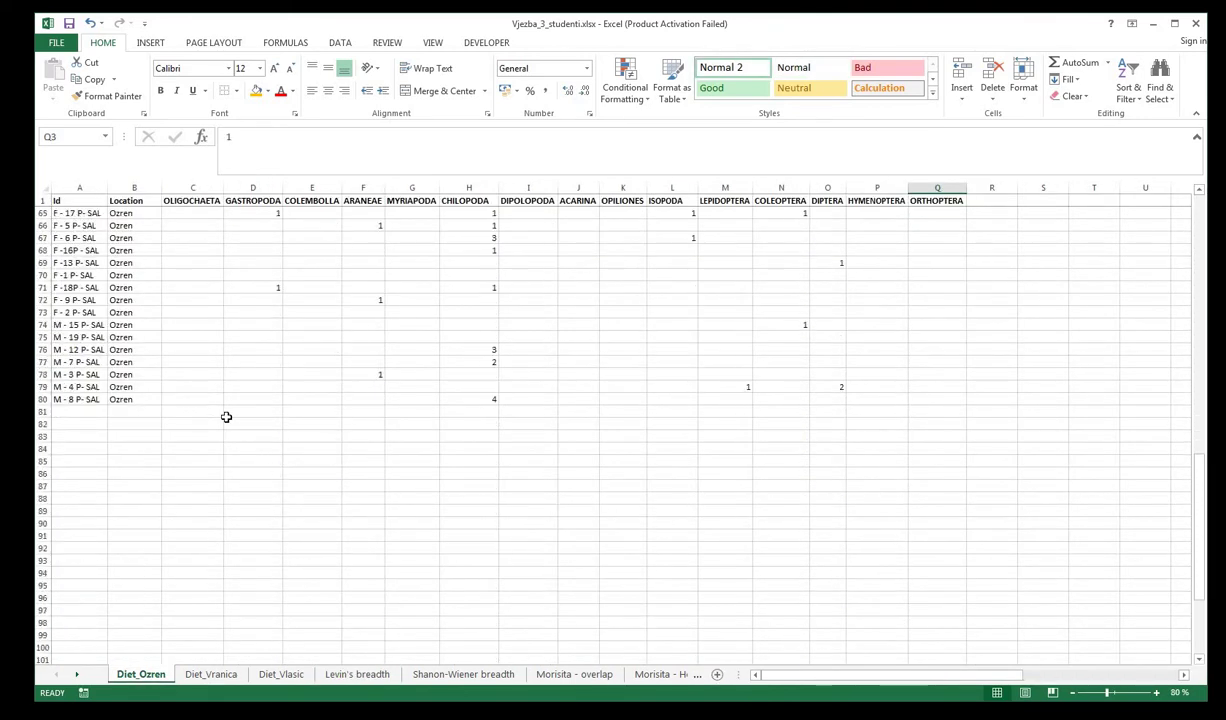
scroll(227, 403, "up", 6)
left_click_drag(192, 200, 935, 199)
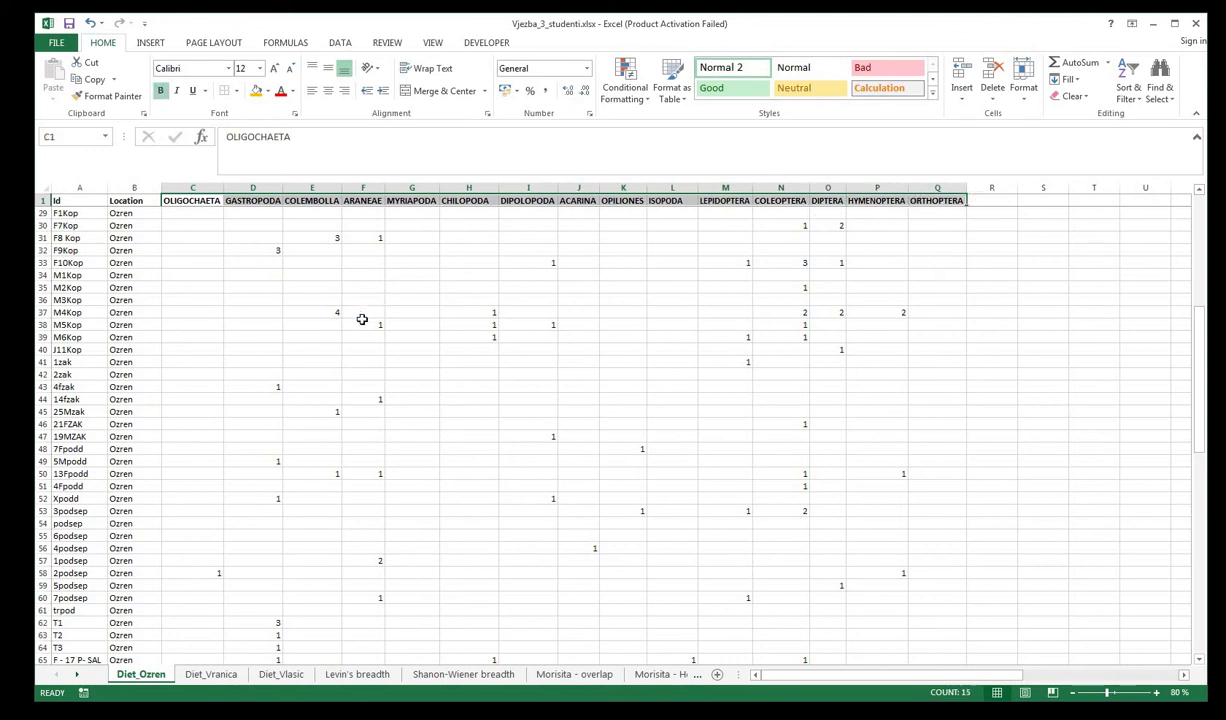
key("ctrl+c")
scroll(330, 350, "down", 16)
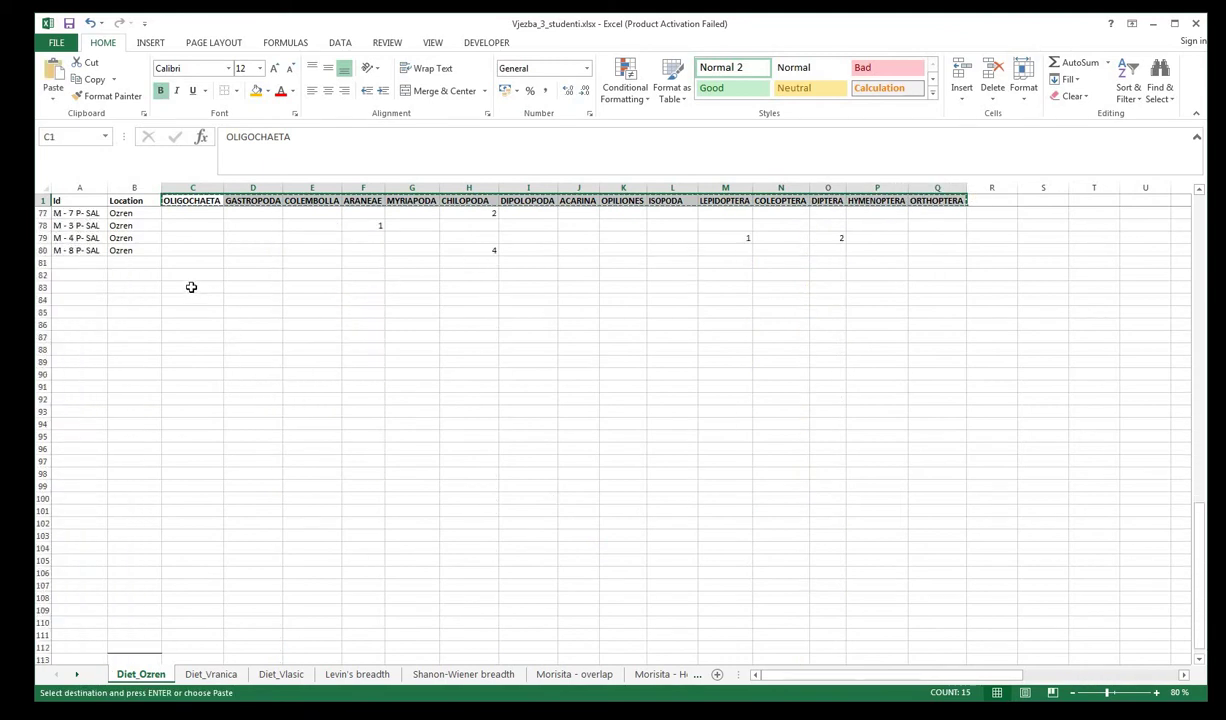
left_click(191, 287)
right_click(190, 286)
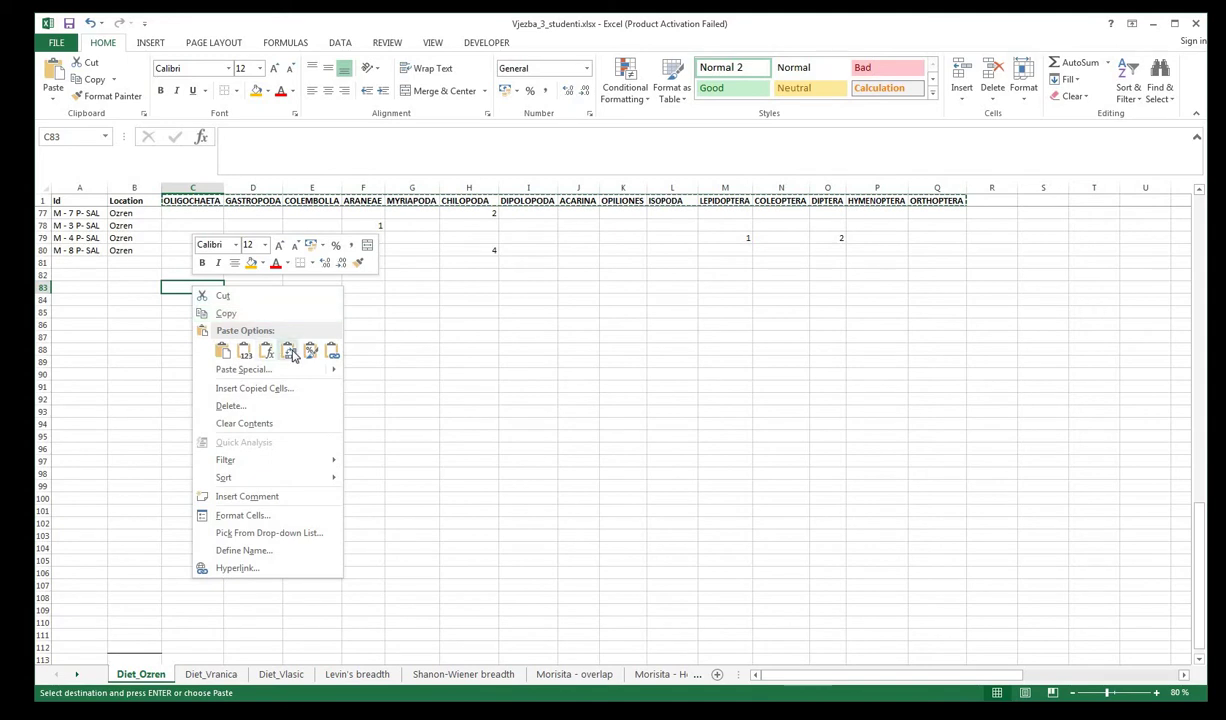
key("t")
left_click(452, 400)
- Enter =SUM(C1:C80) in C81 and fill it across to Q81 to total every prey group
scroll(279, 301, "up", 4)
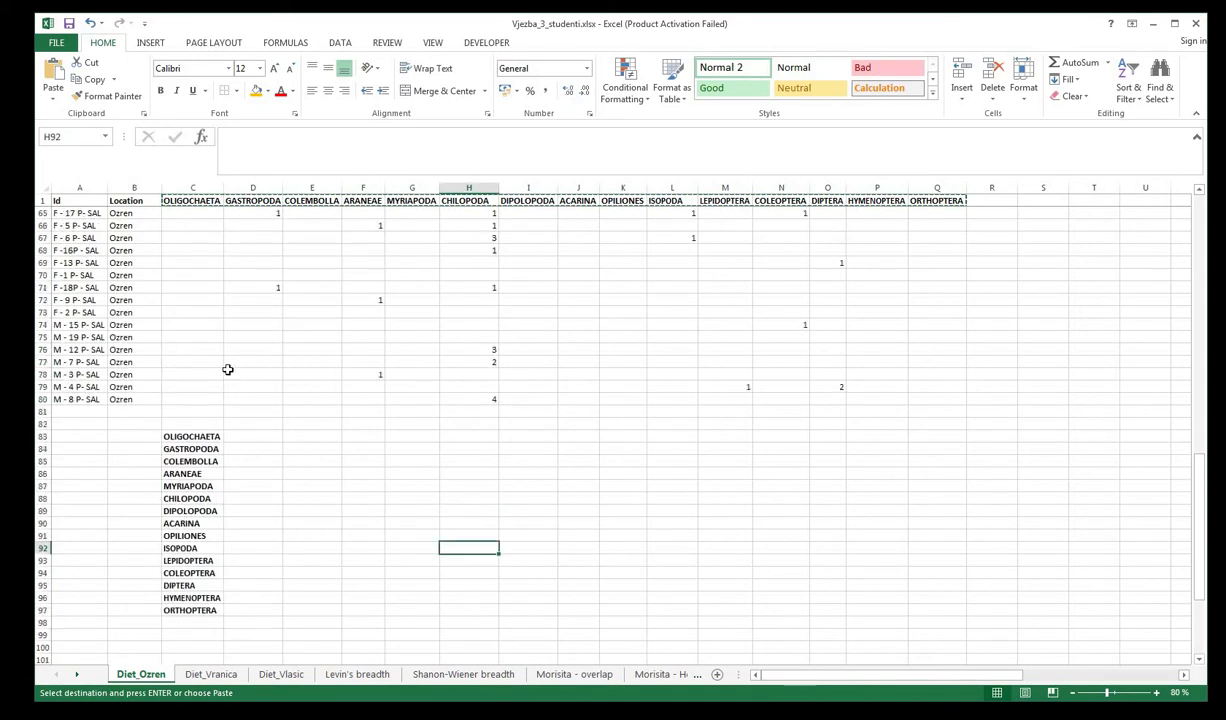
scroll(228, 400, "up", 1)
left_click(195, 447)
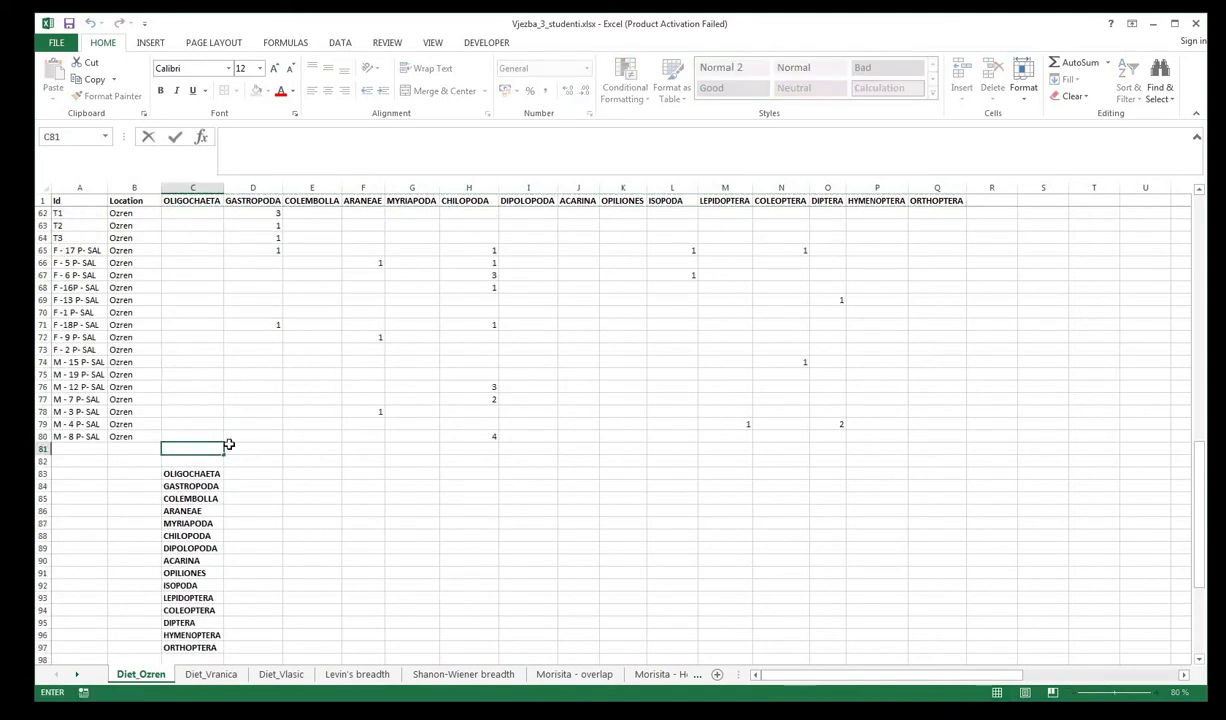
type("=SU")
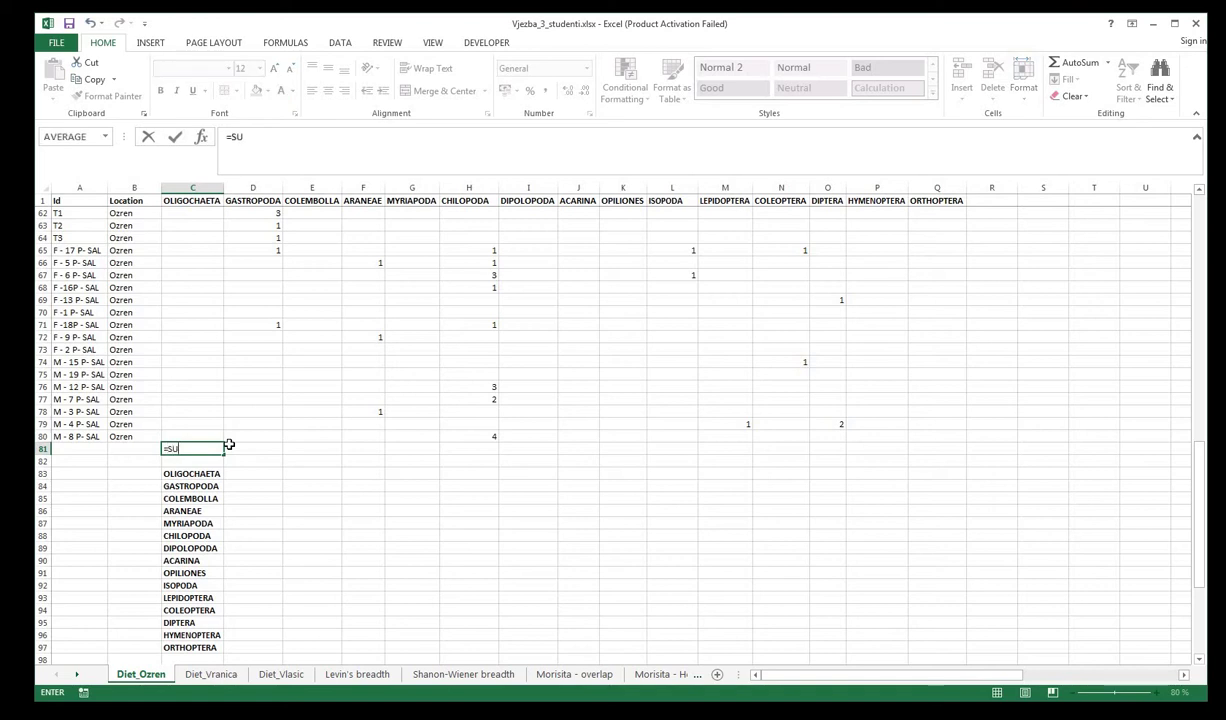
type("M(c1:")
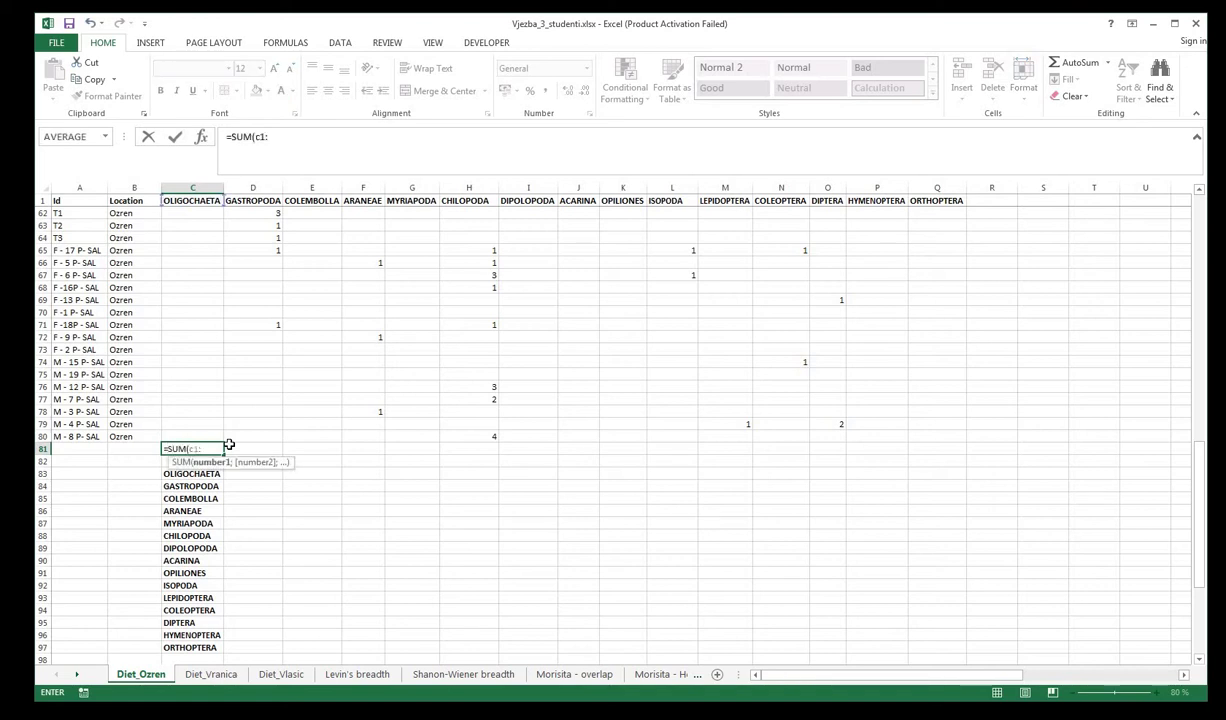
type("c80")
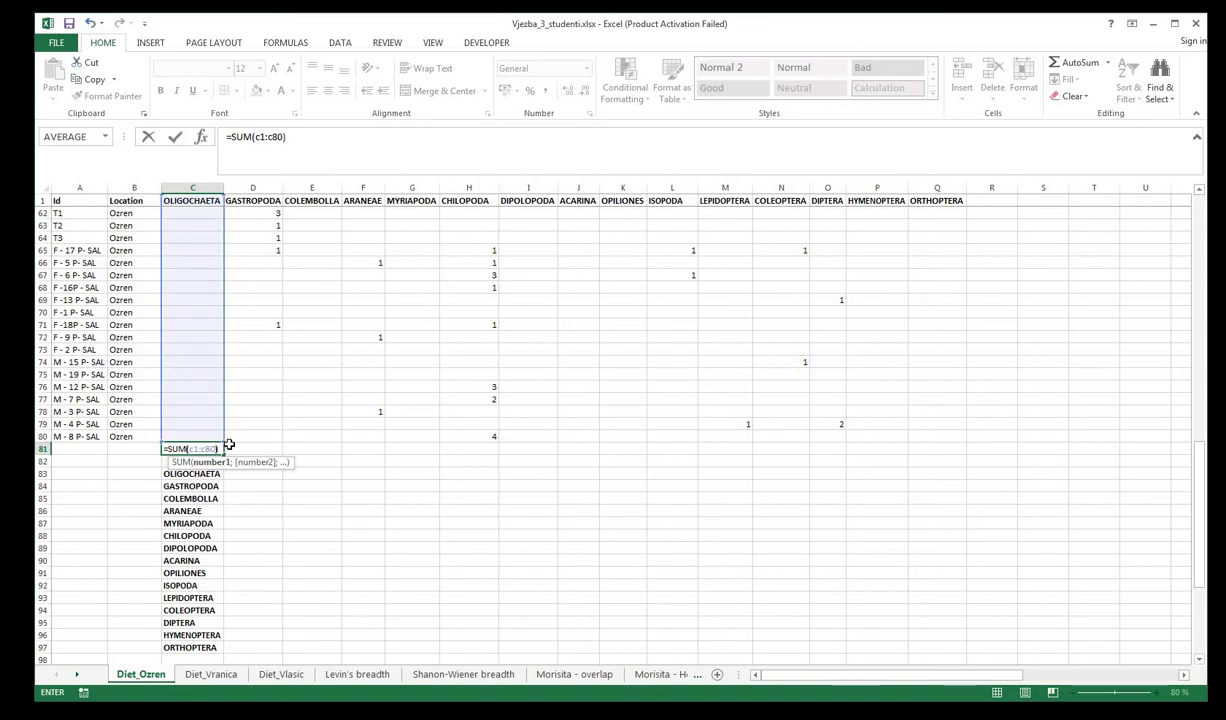
type(")")
key("Return")
left_click(218, 449)
left_click_drag(224, 455, 948, 452)
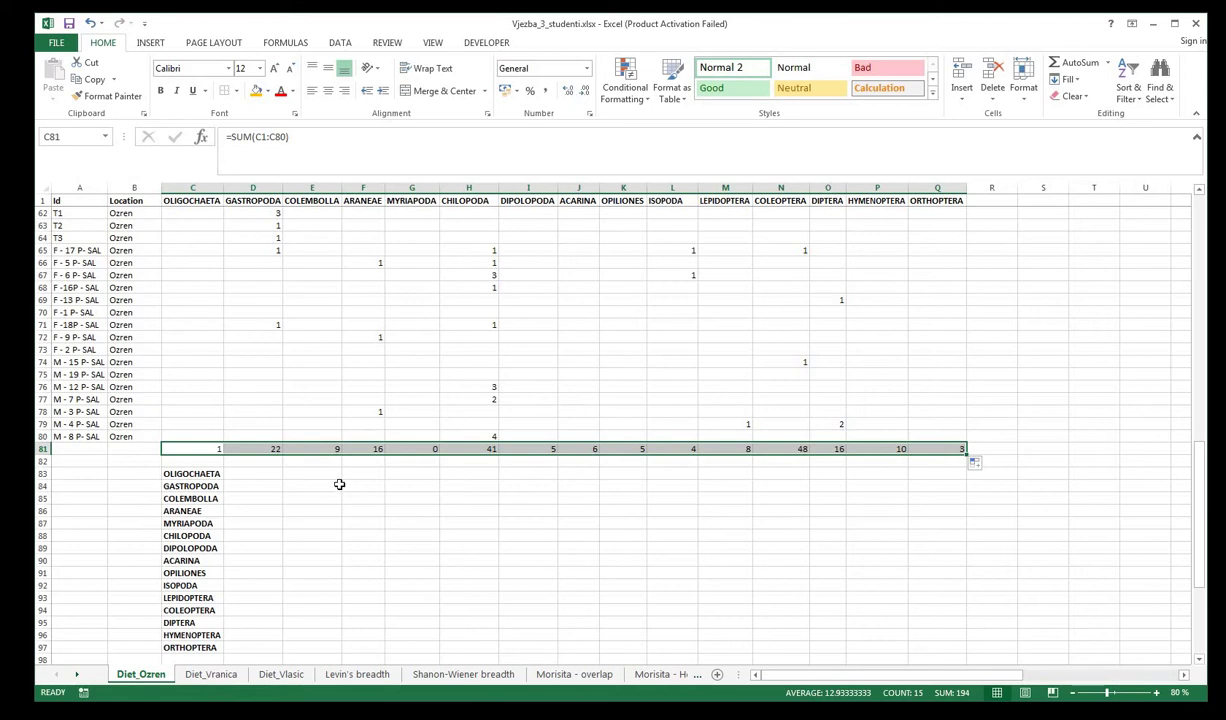
- Copy the prey totals in C81:Q81 and paste them as values only into row 82, starting at C82
key("ctrl+c")
left_click(215, 461)
right_click(221, 462)
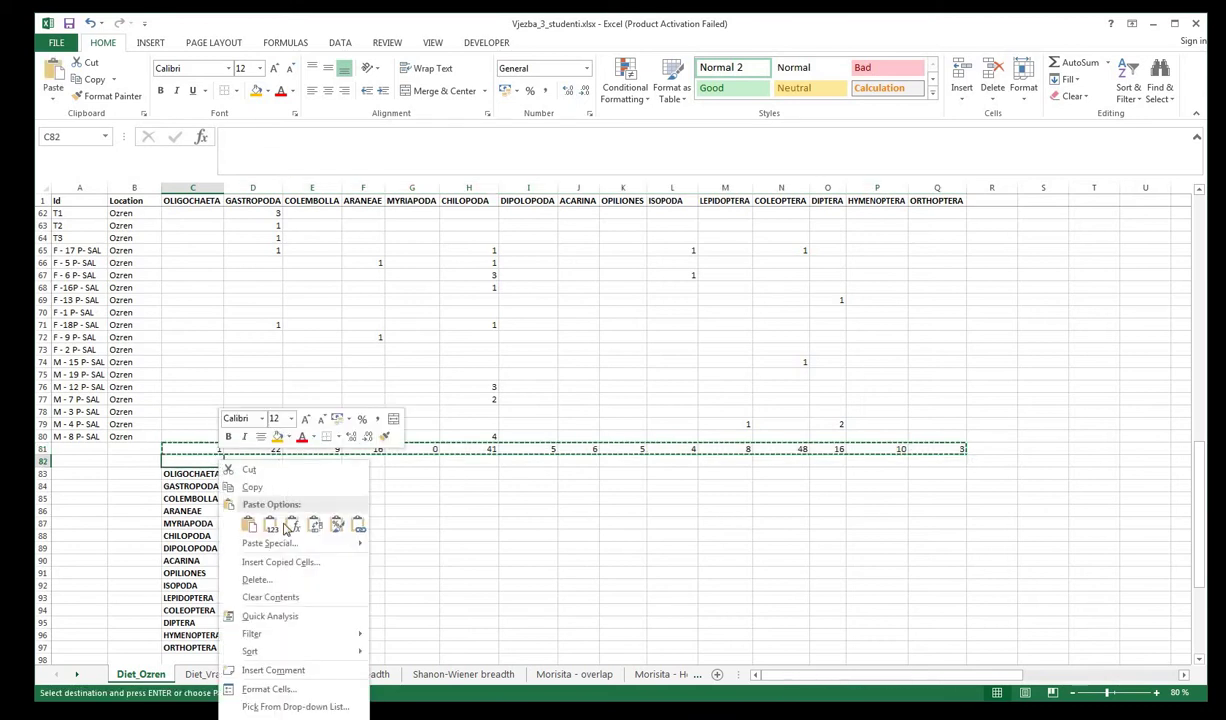
left_click(270, 526)
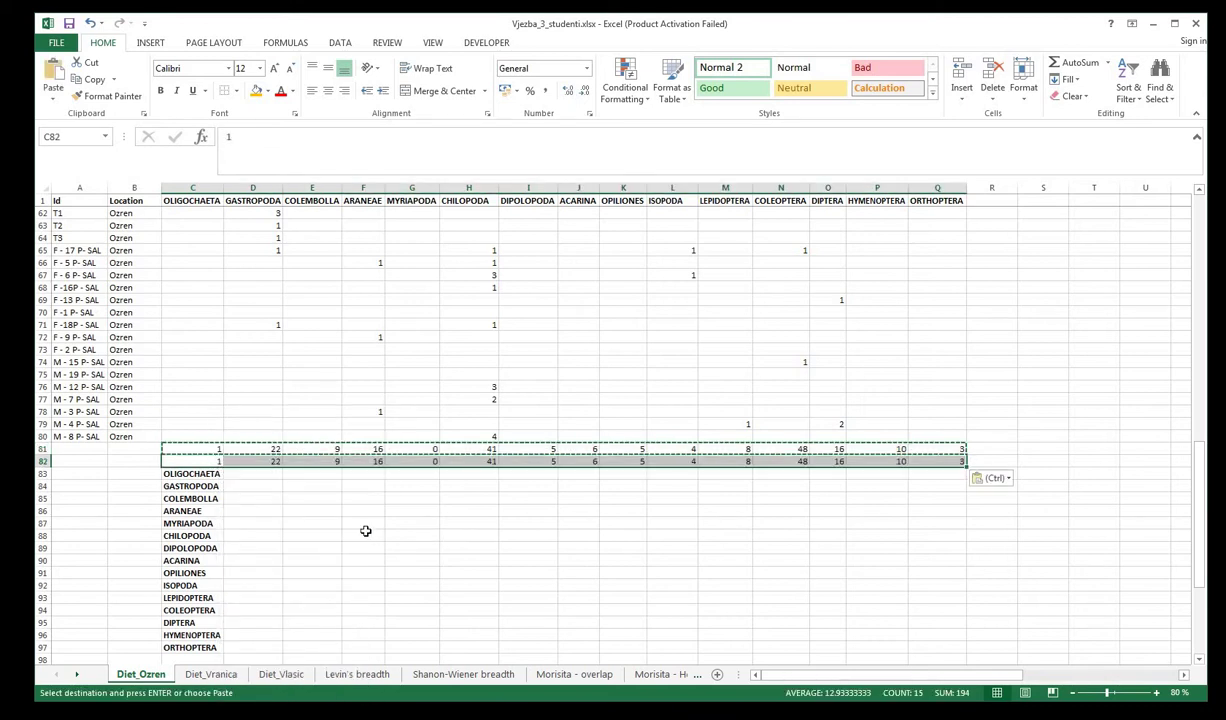
- Copy the values in C82:Q82 and paste them transposed beside the prey group names, starting at D83
key("ctrl+c")
scroll(341, 496, "down", 2)
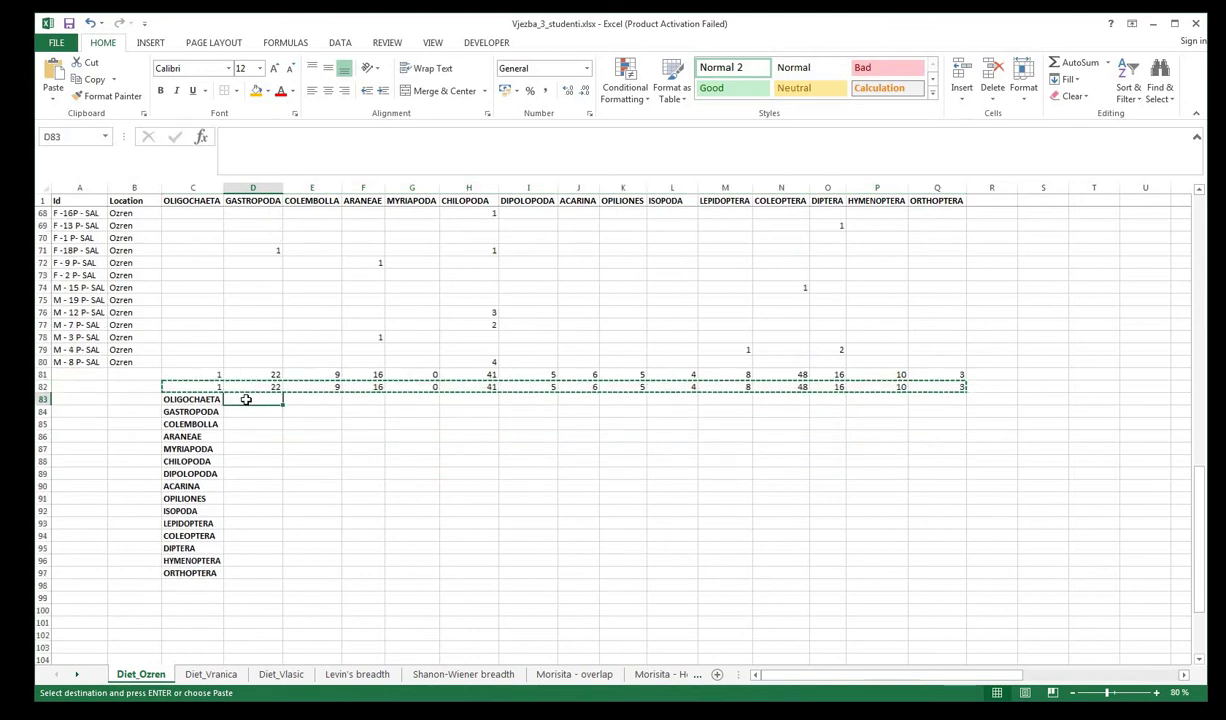
right_click(246, 398)
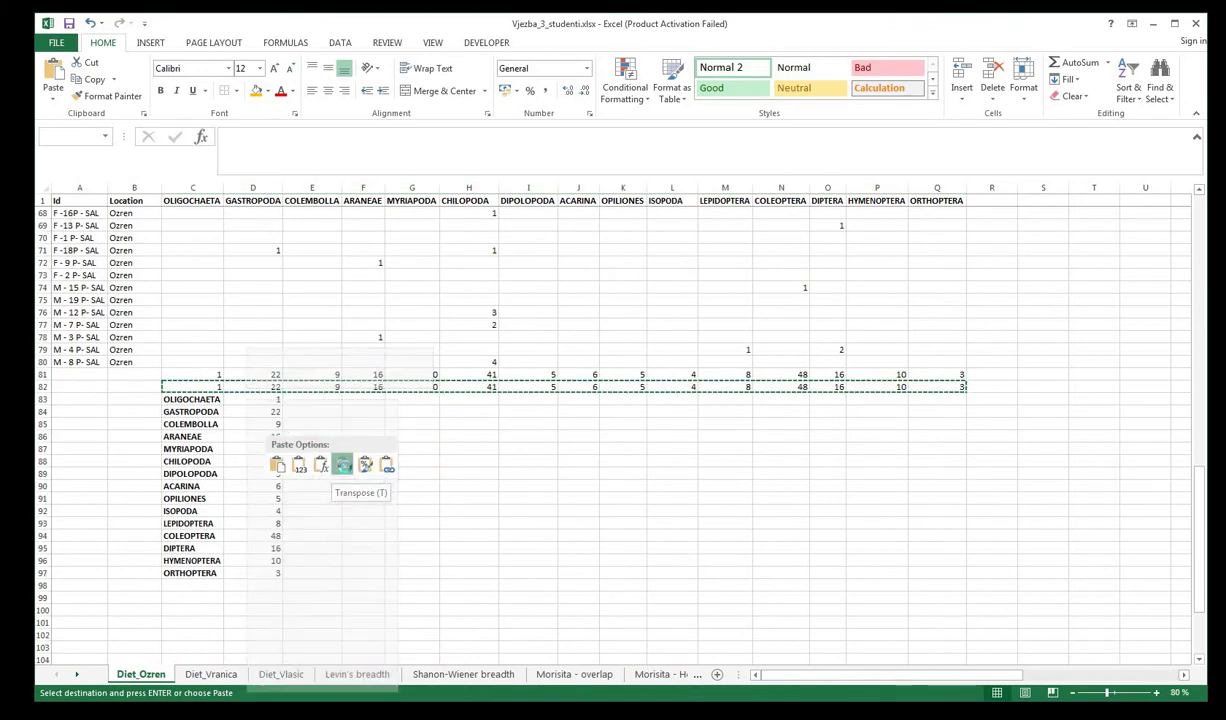
left_click(343, 464)
left_click(415, 496)
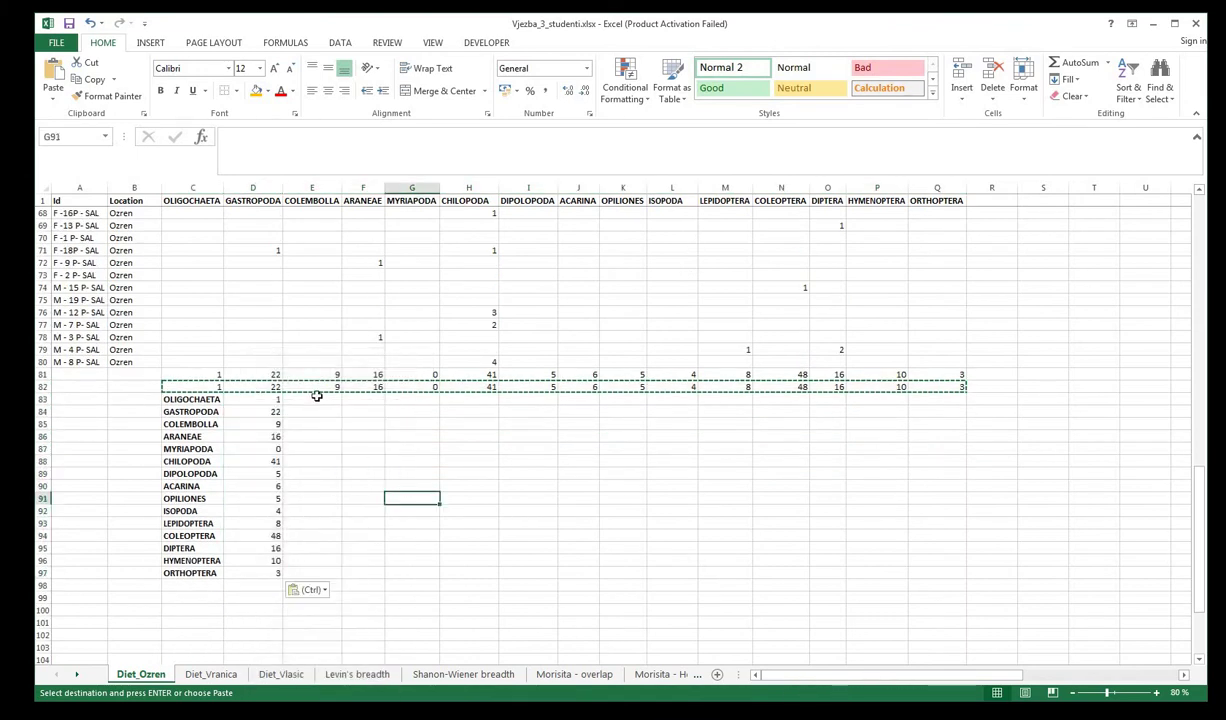
- Enter =SUM(D83:D97) in D98 to total the prey counts of all groups
left_click(255, 586)
type("=")
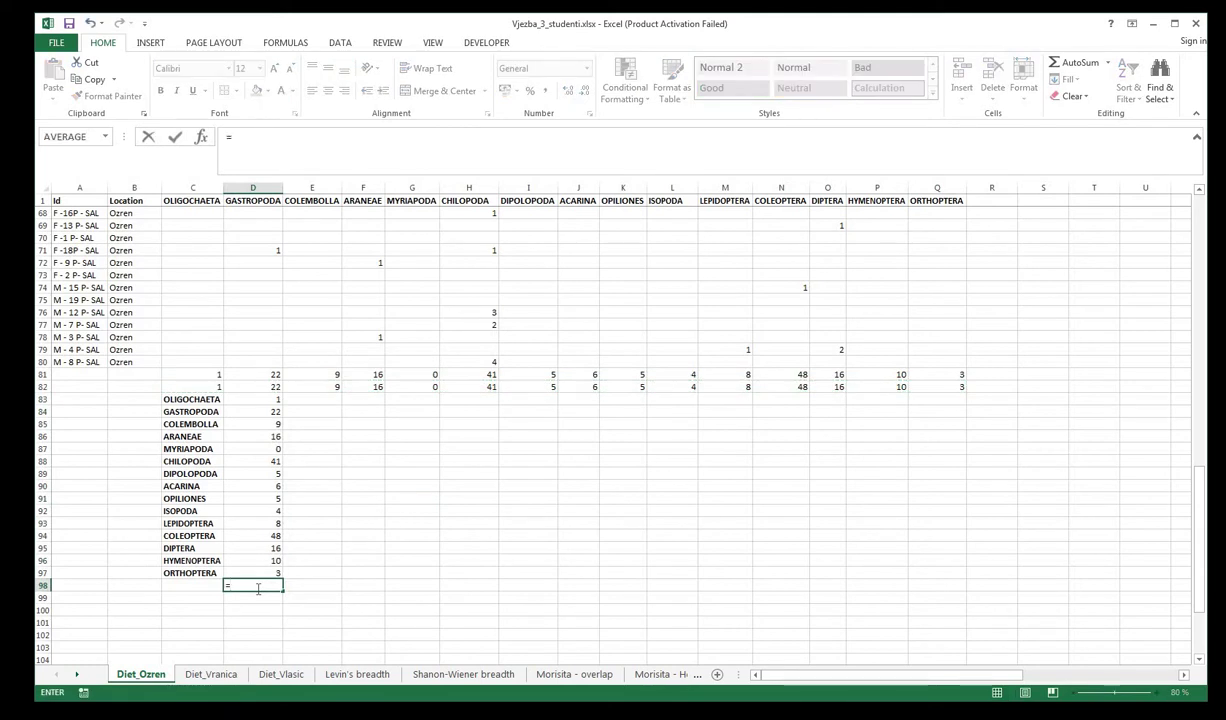
type("su")
key("Tab")
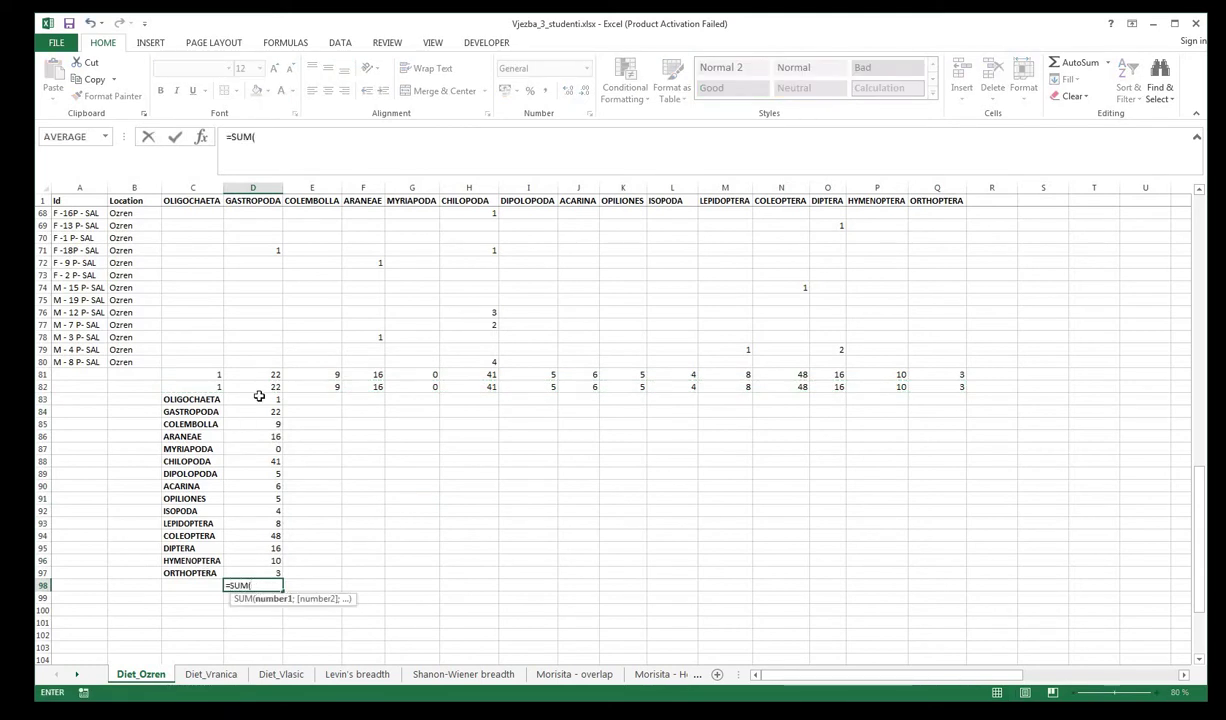
left_click(259, 396)
left_click_drag(284, 404, 277, 575)
type(")")
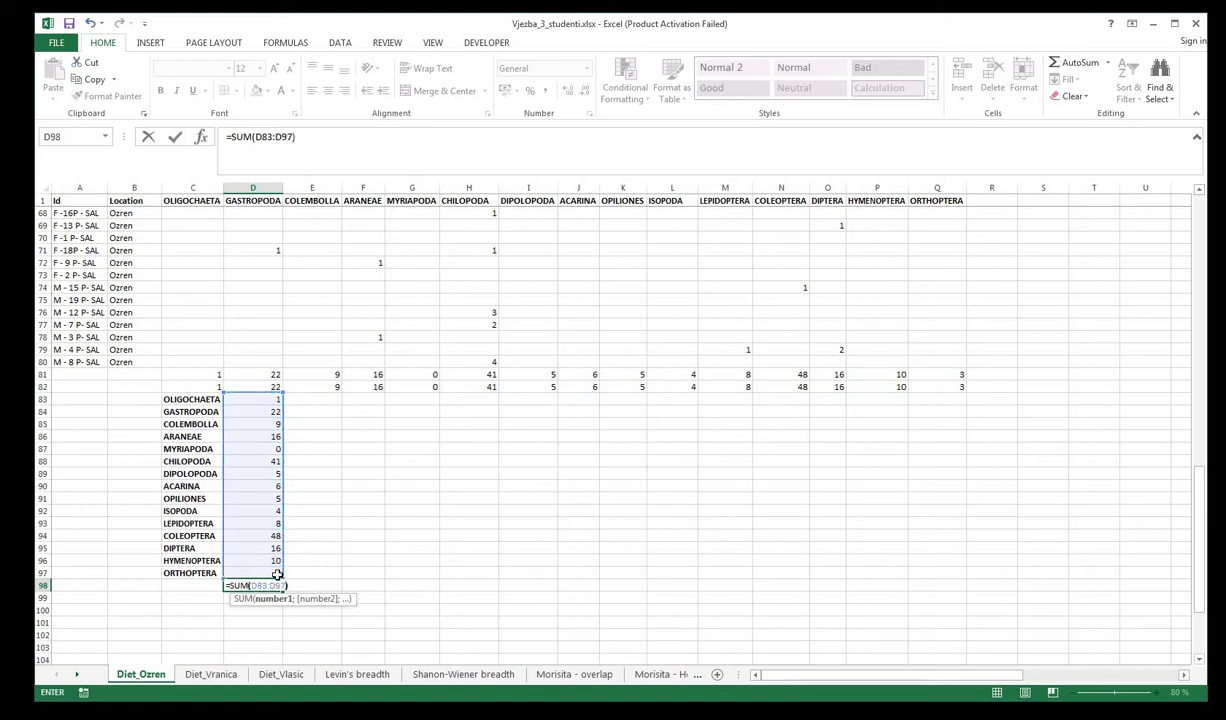
key("ctrl+Return")
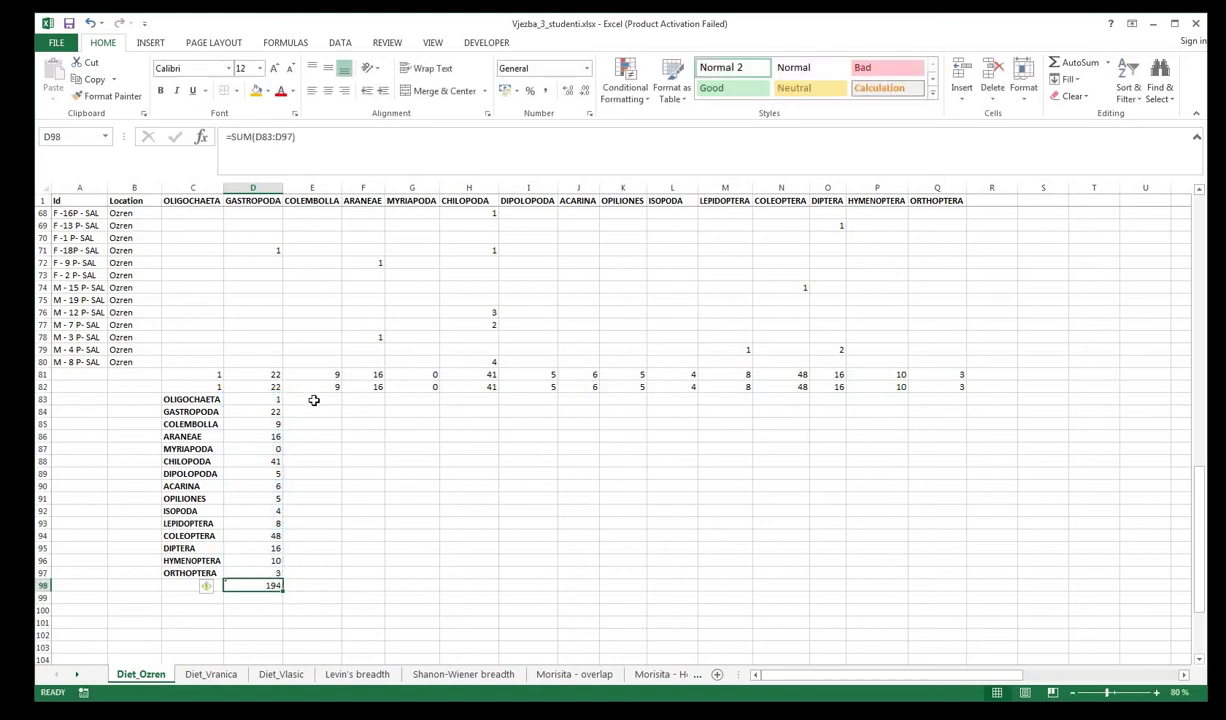
- Calculate each group's proportion by entering =D83/D$98 in E83 and filling it down to E97
double_click(312, 398)
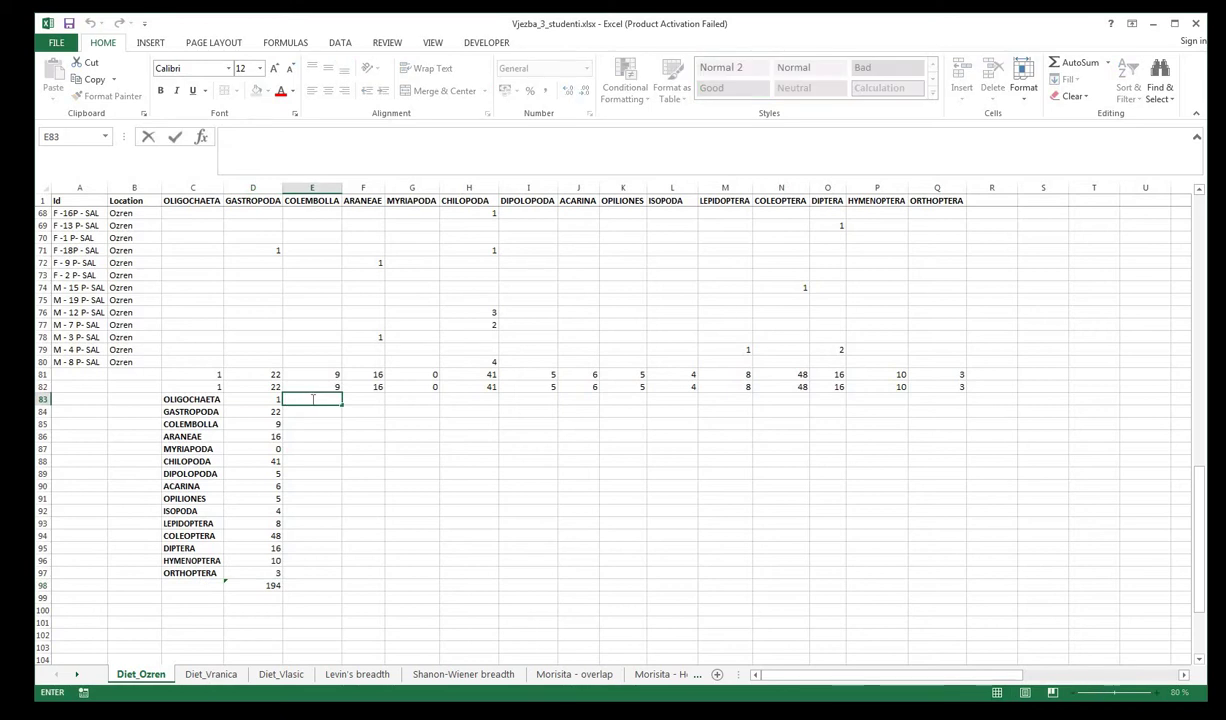
type("=")
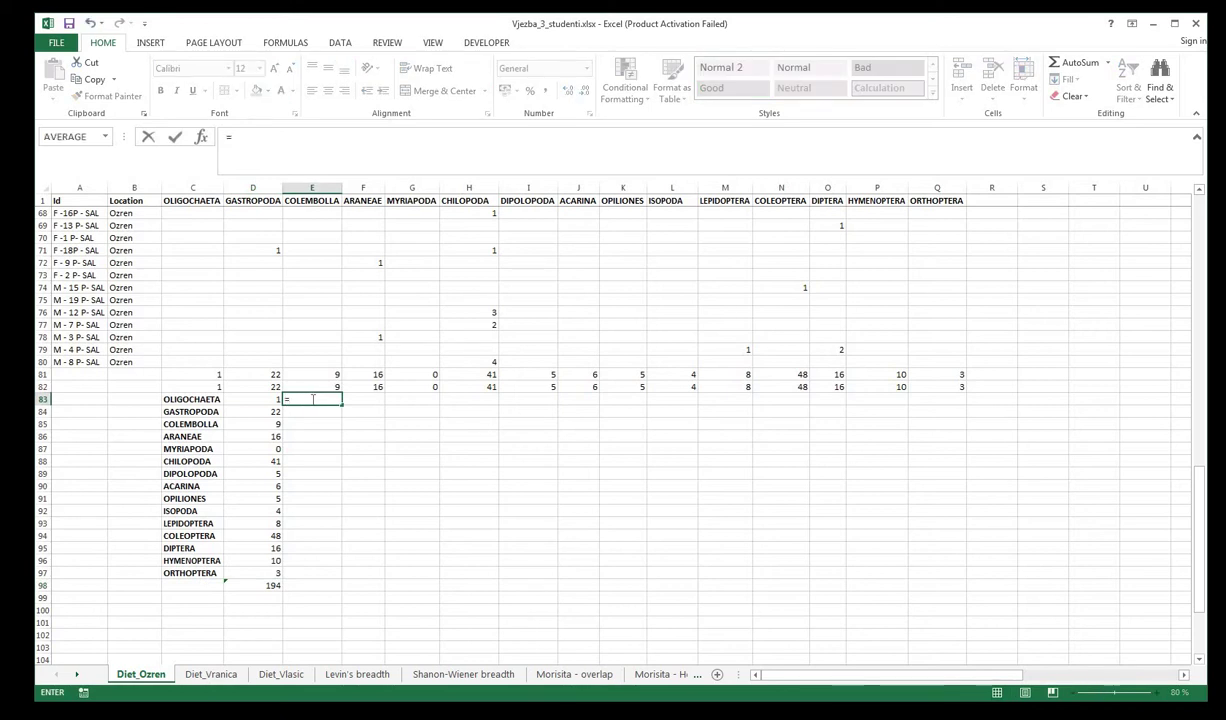
left_click(255, 399)
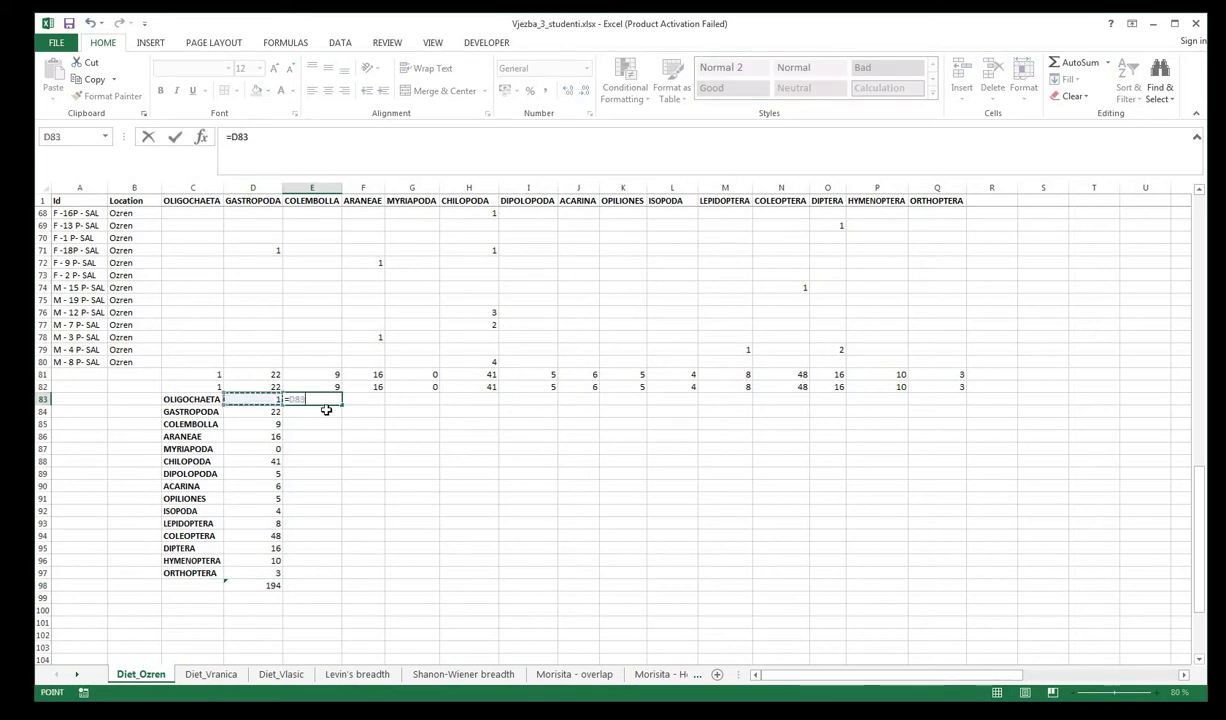
type("/")
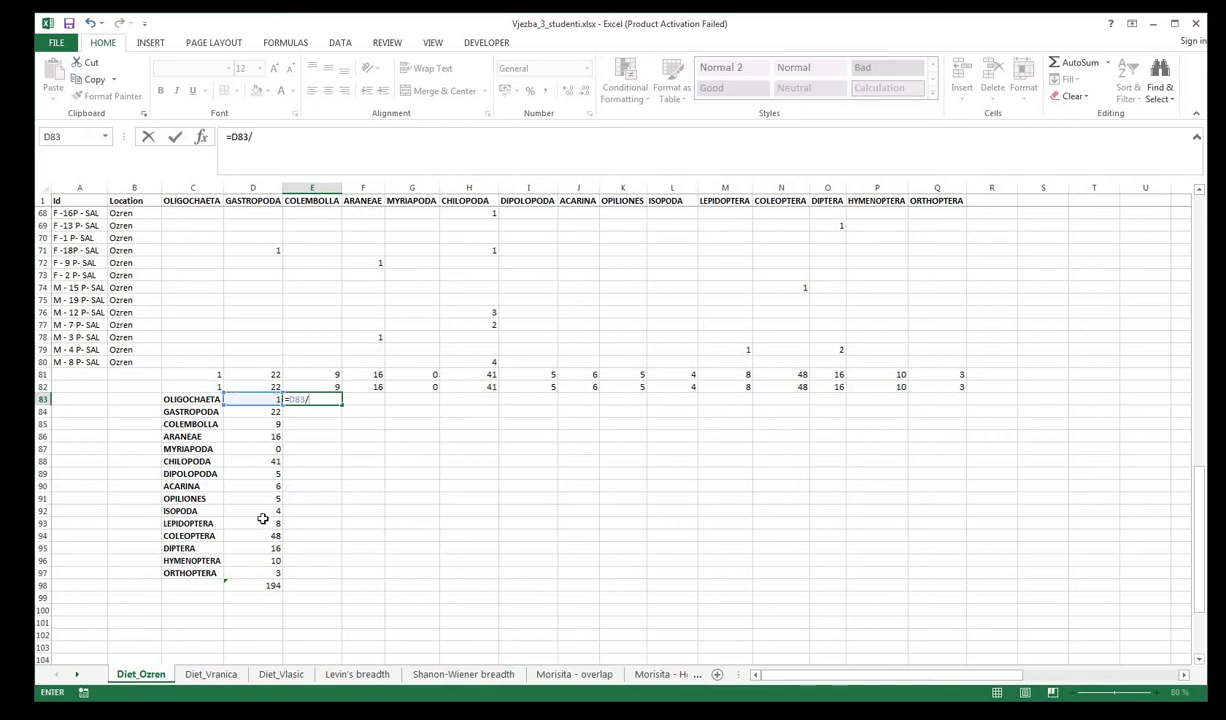
left_click(258, 584)
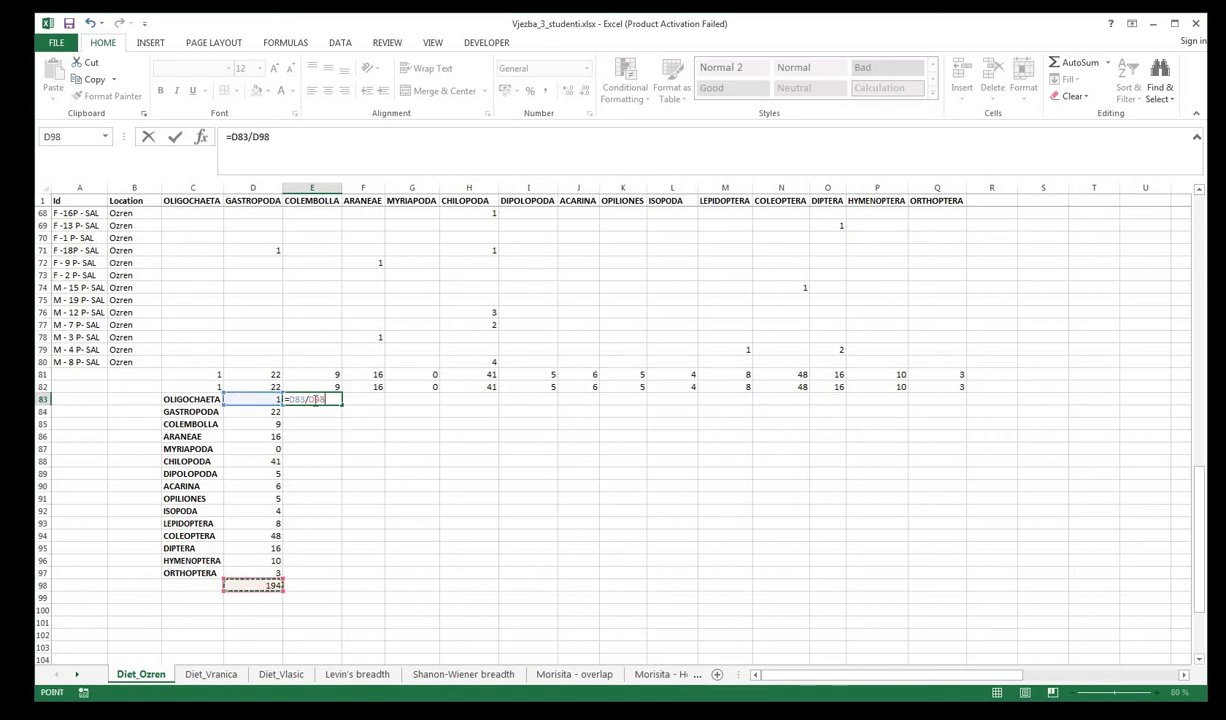
left_click(315, 400)
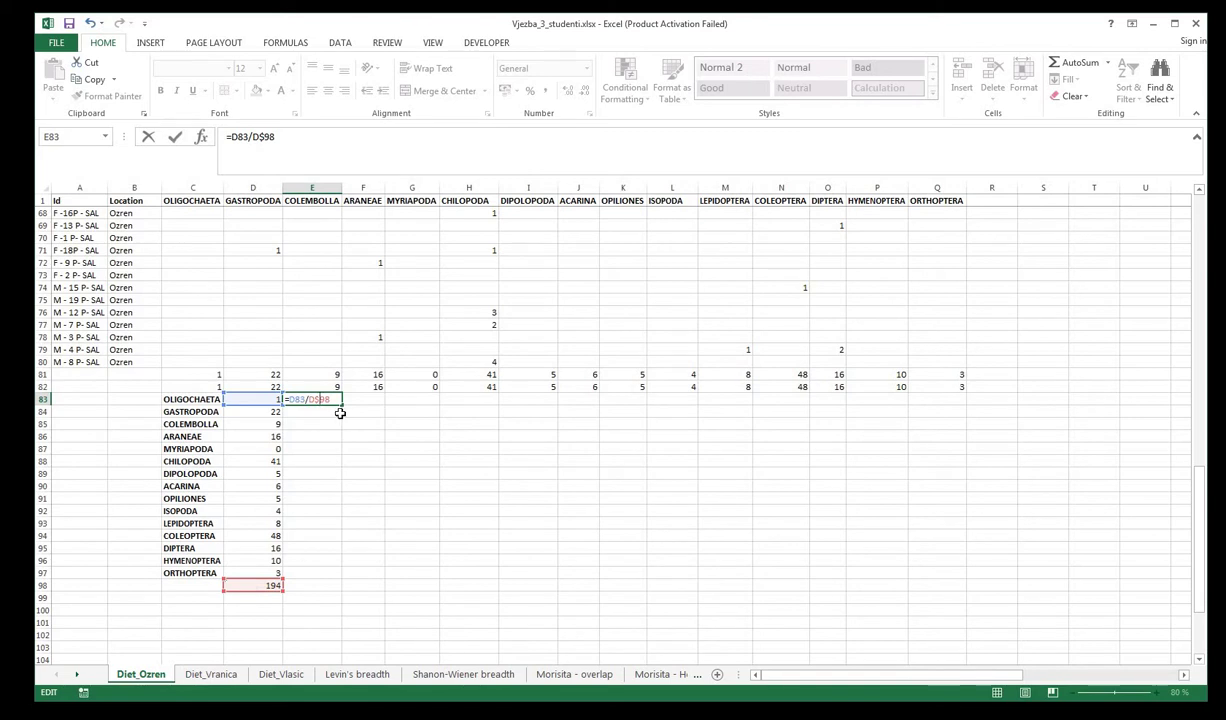
key("Return")
left_click(334, 400)
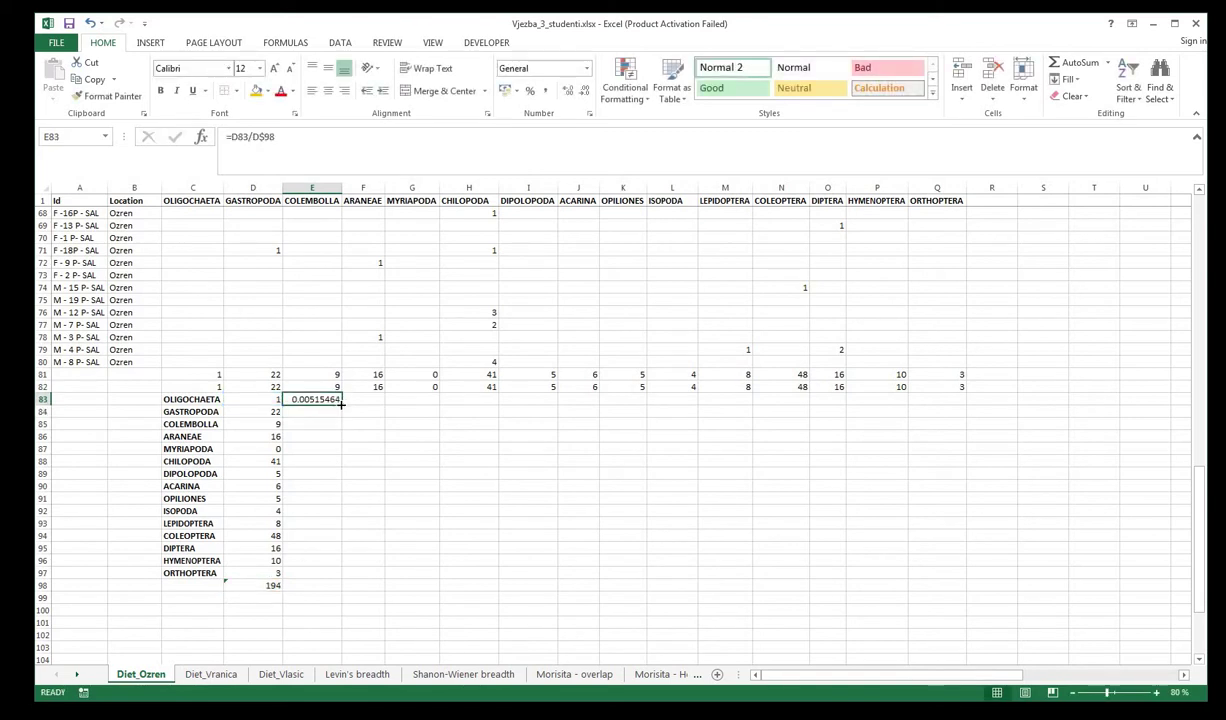
left_click_drag(342, 405, 342, 573)
left_click_drag(341, 416, 390, 465)
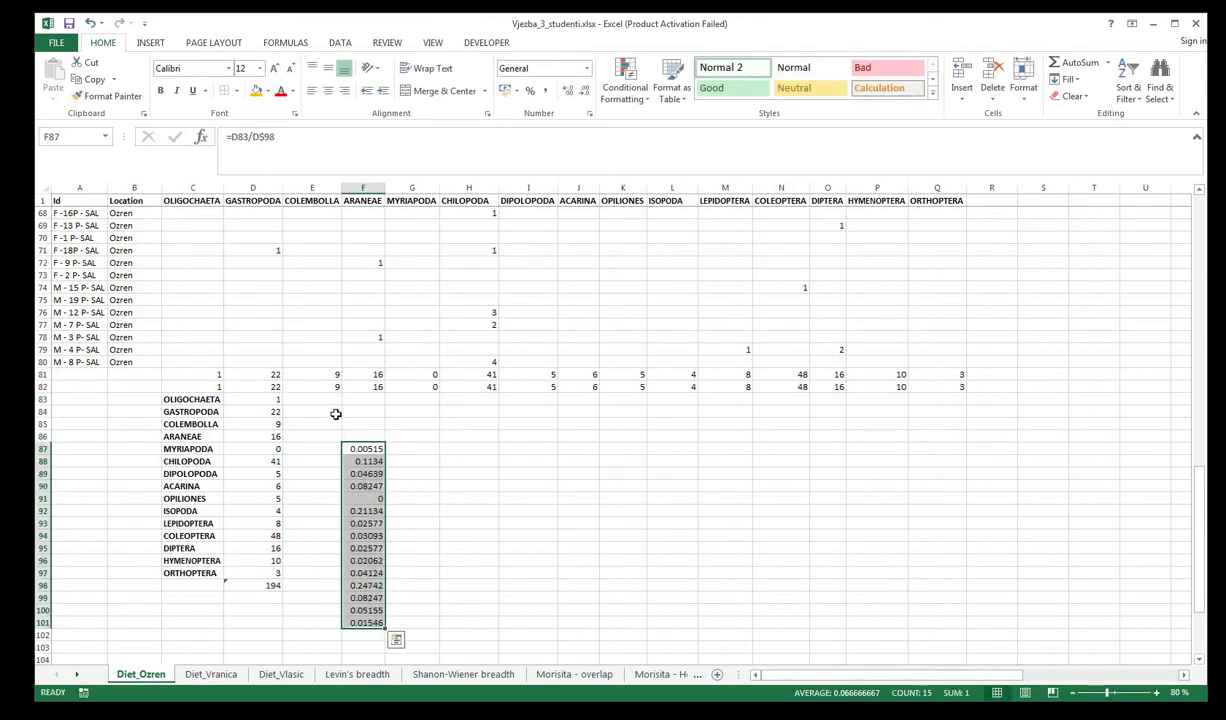
key("ctrl+c")
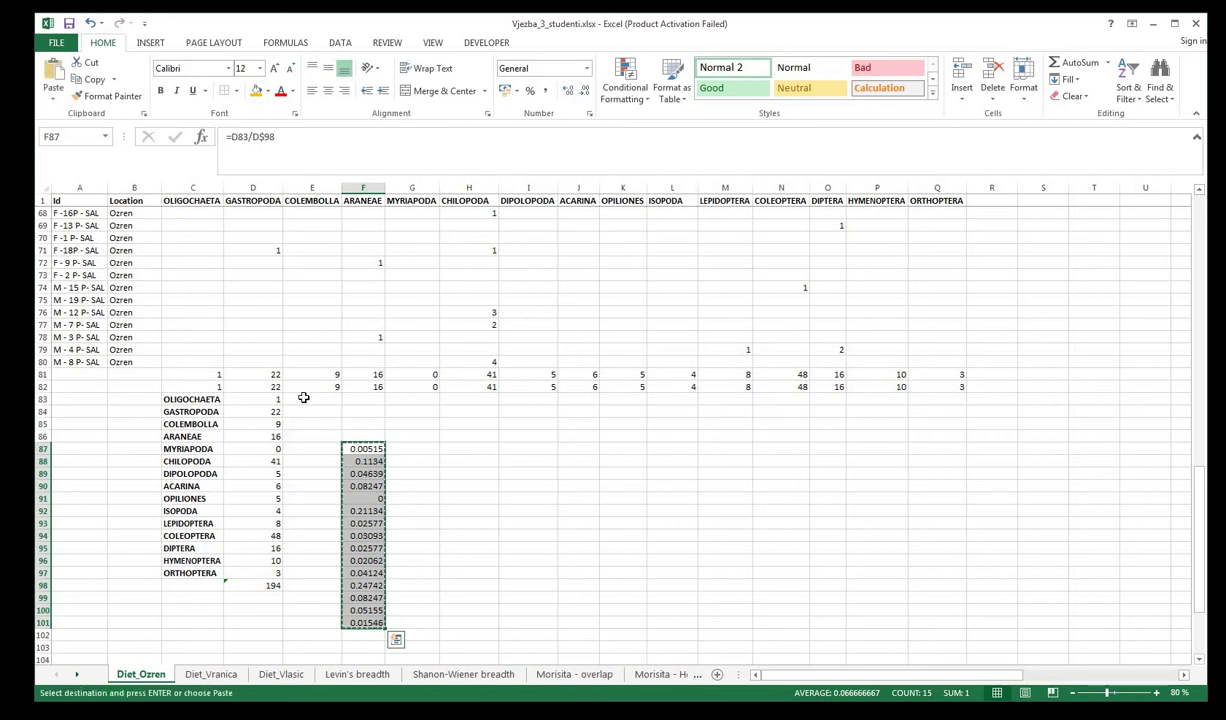
left_click(303, 398)
key("ctrl+v")
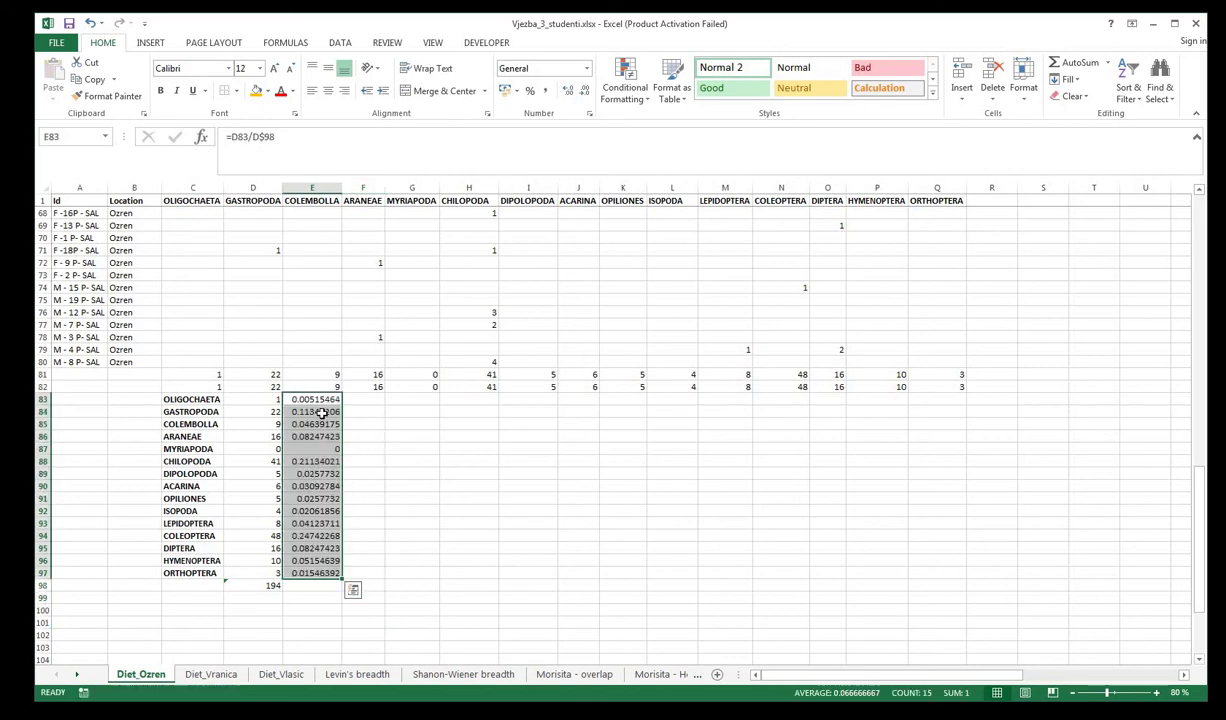
- Review the prey group names, counts and proportions in C83:E97, including the Chilopoda proportion in E88
left_click(405, 509)
left_click_drag(190, 399, 315, 572)
left_click(315, 572)
left_click(411, 609)
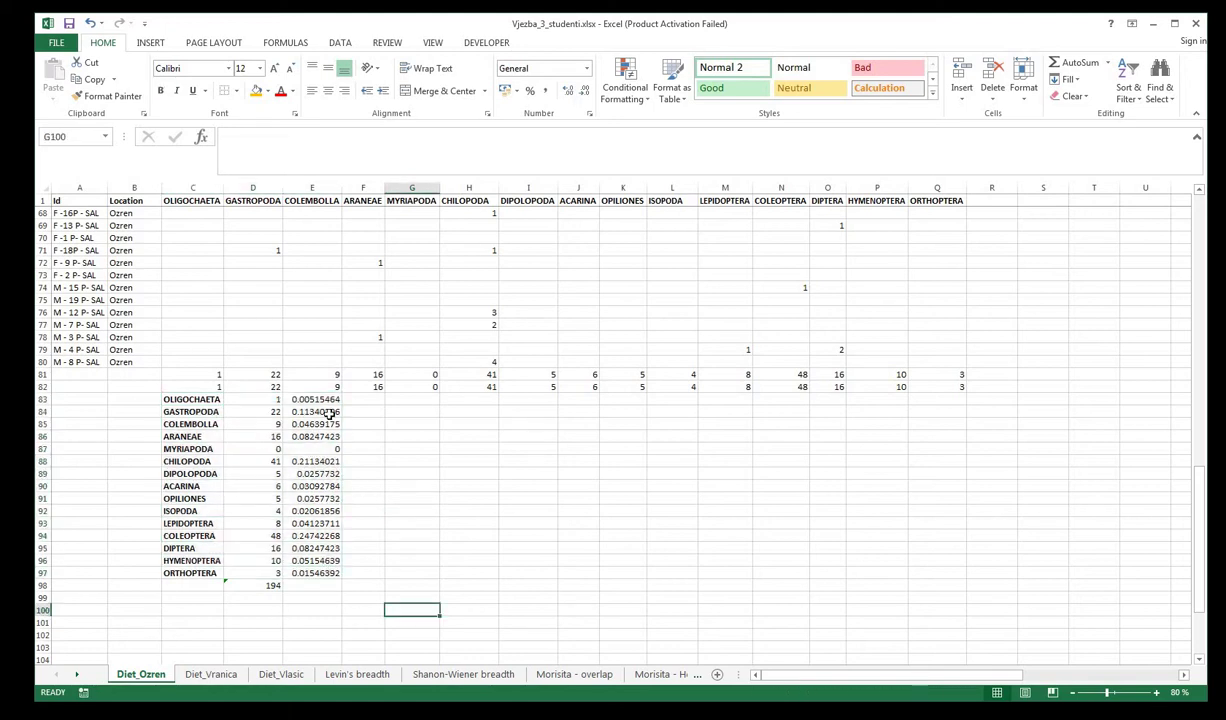
left_click(318, 462)
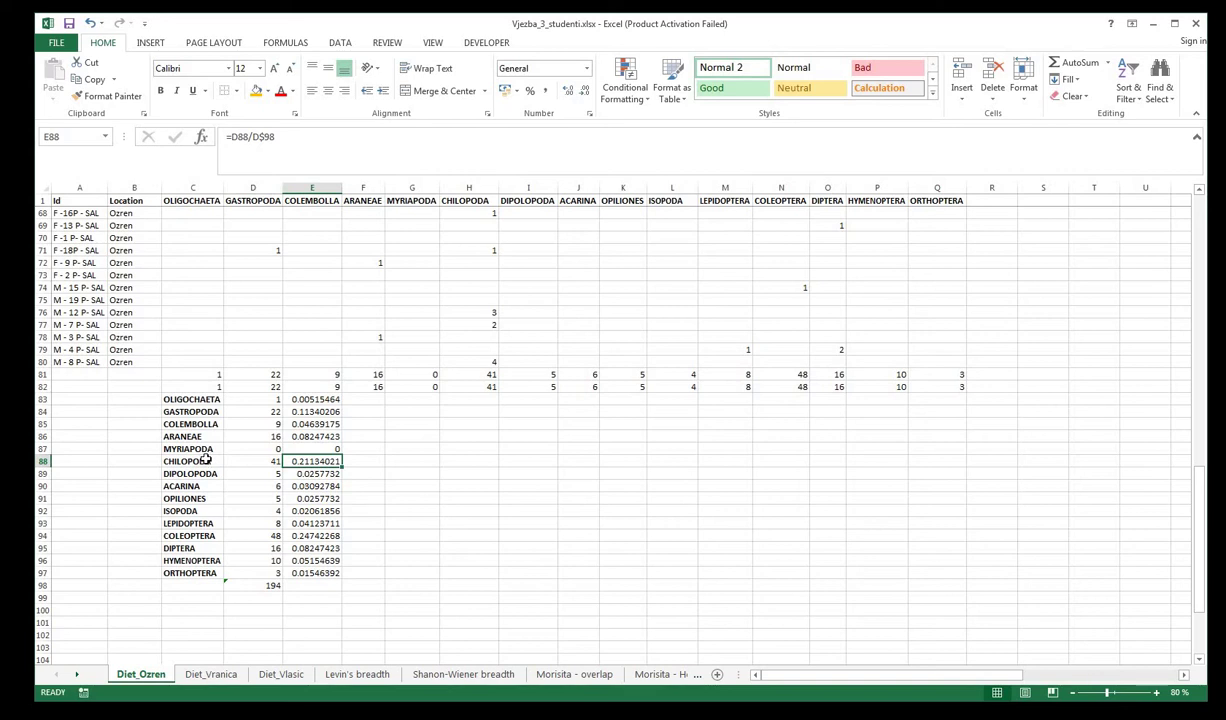
- Switch to the Diet_Vranica sheet and look over its prey group headings and the counts per individual
left_click(209, 674)
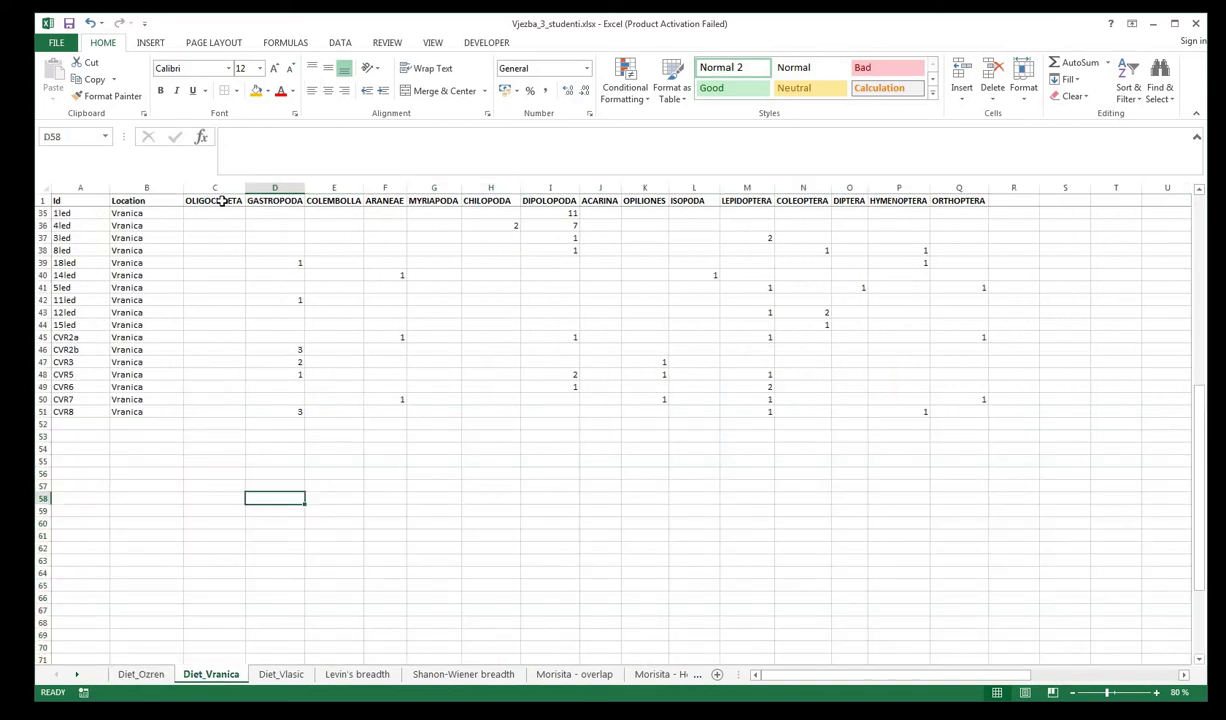
left_click_drag(222, 200, 903, 203)
scroll(903, 203, "up", 4)
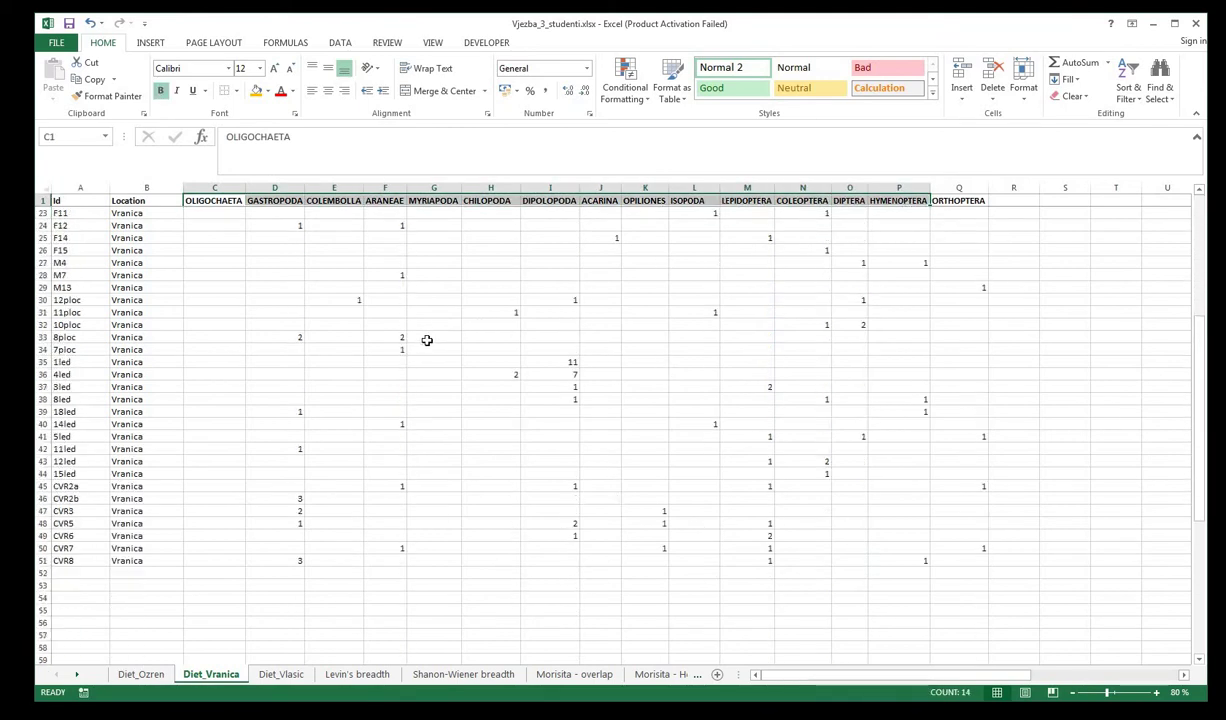
scroll(432, 342, "down", 4)
scroll(432, 342, "up", 5)
left_click(645, 324)
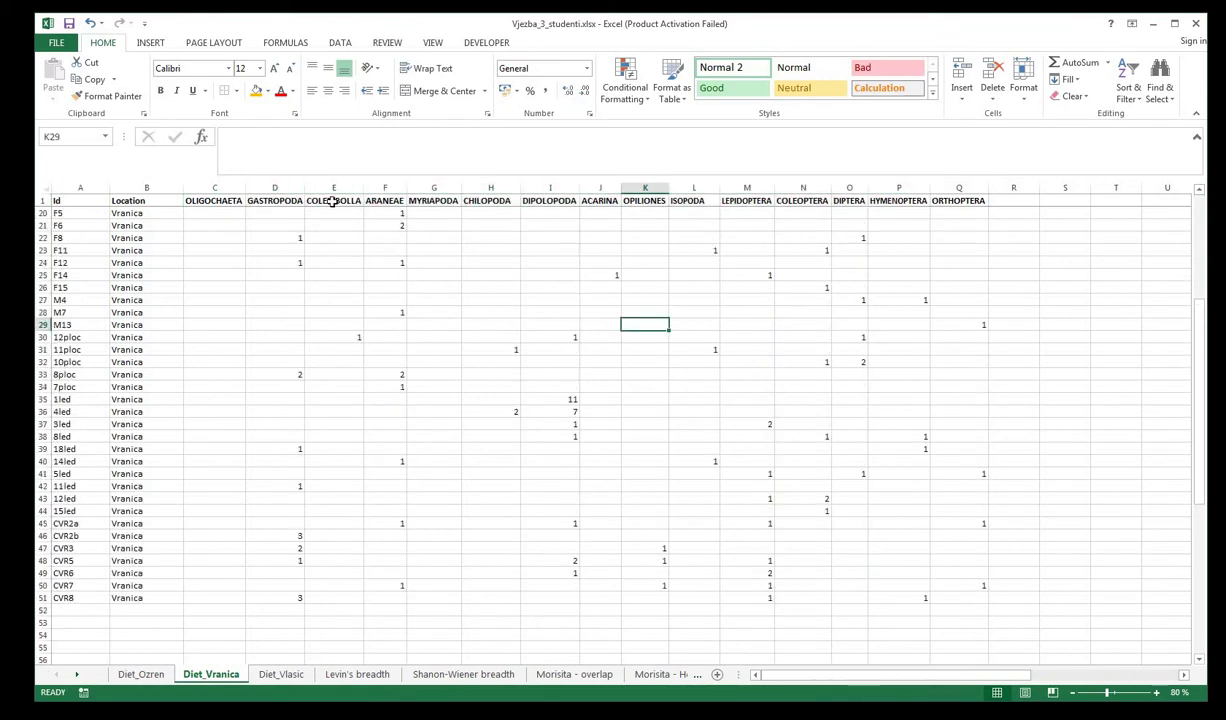
- Copy the prey group names from C83:C97 of the Diet_Ozren sheet into the Diet_Vranica sheet starting at C59
left_click_drag(214, 201, 941, 205)
scroll(941, 205, "up", 6)
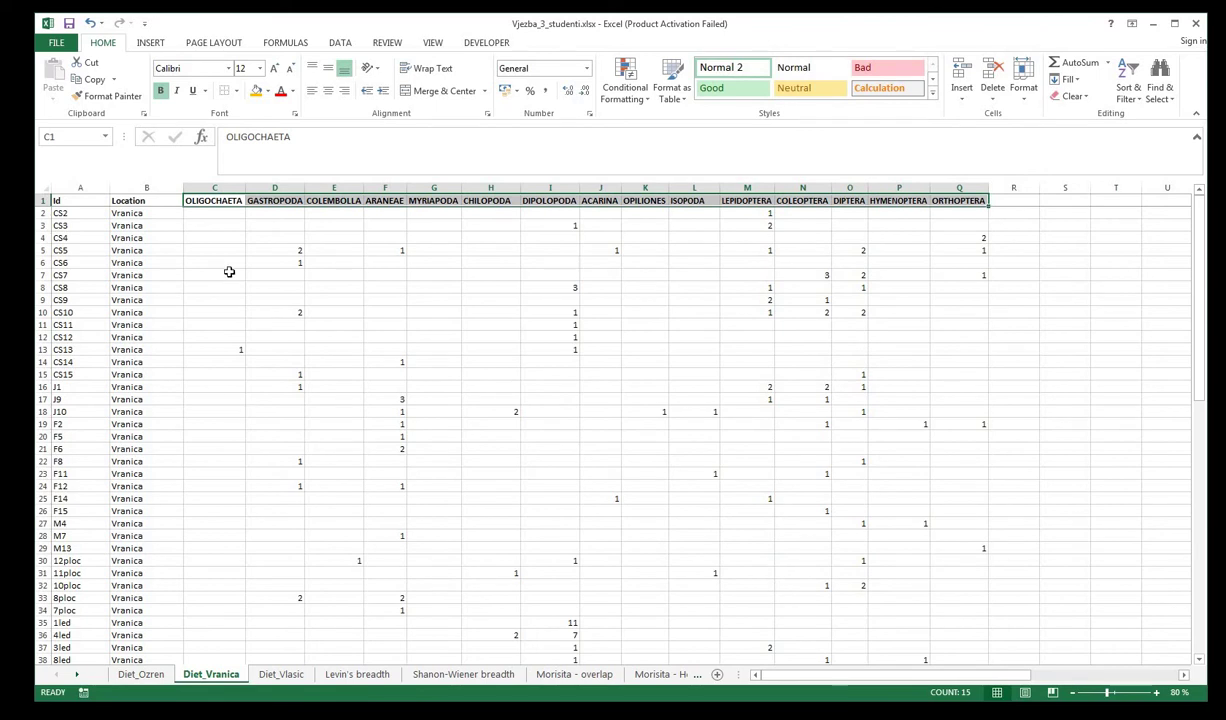
left_click(137, 676)
scroll(246, 465, "down", 3)
left_click_drag(190, 287, 199, 461)
key("ctrl+c")
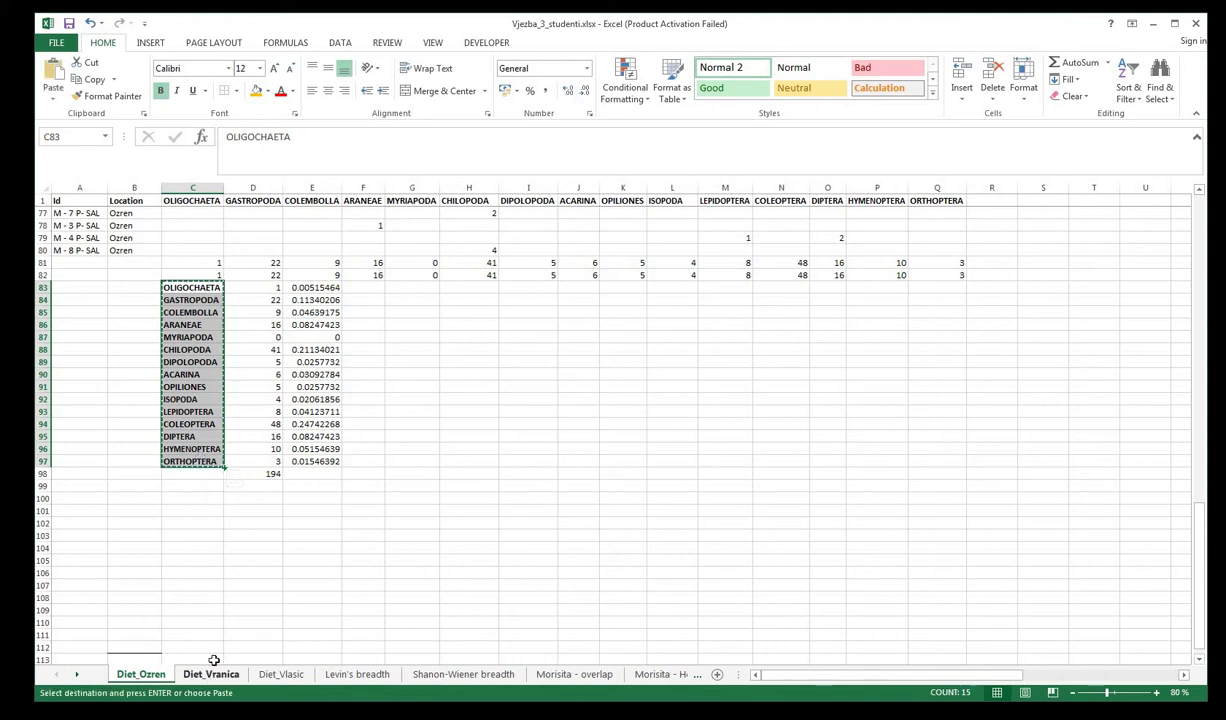
left_click(211, 674)
key("ctrl+v")
scroll(240, 520, "down", 10)
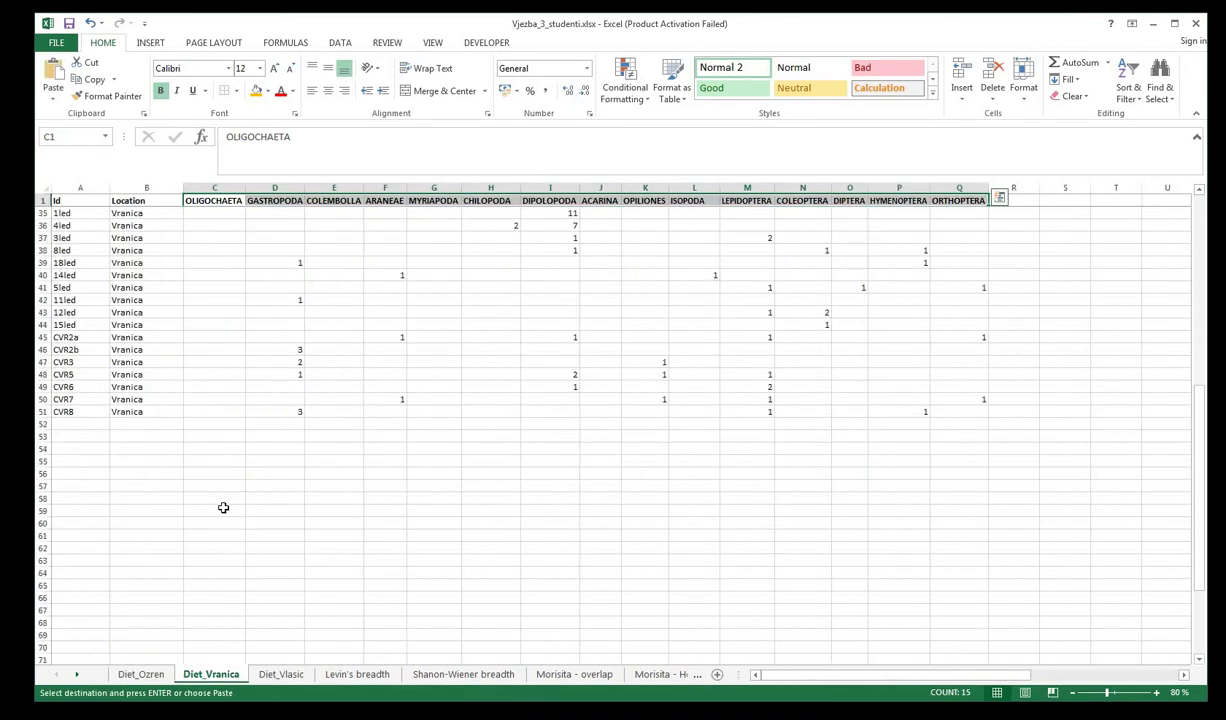
left_click(223, 507)
key("ctrl+v")
left_click(265, 494)
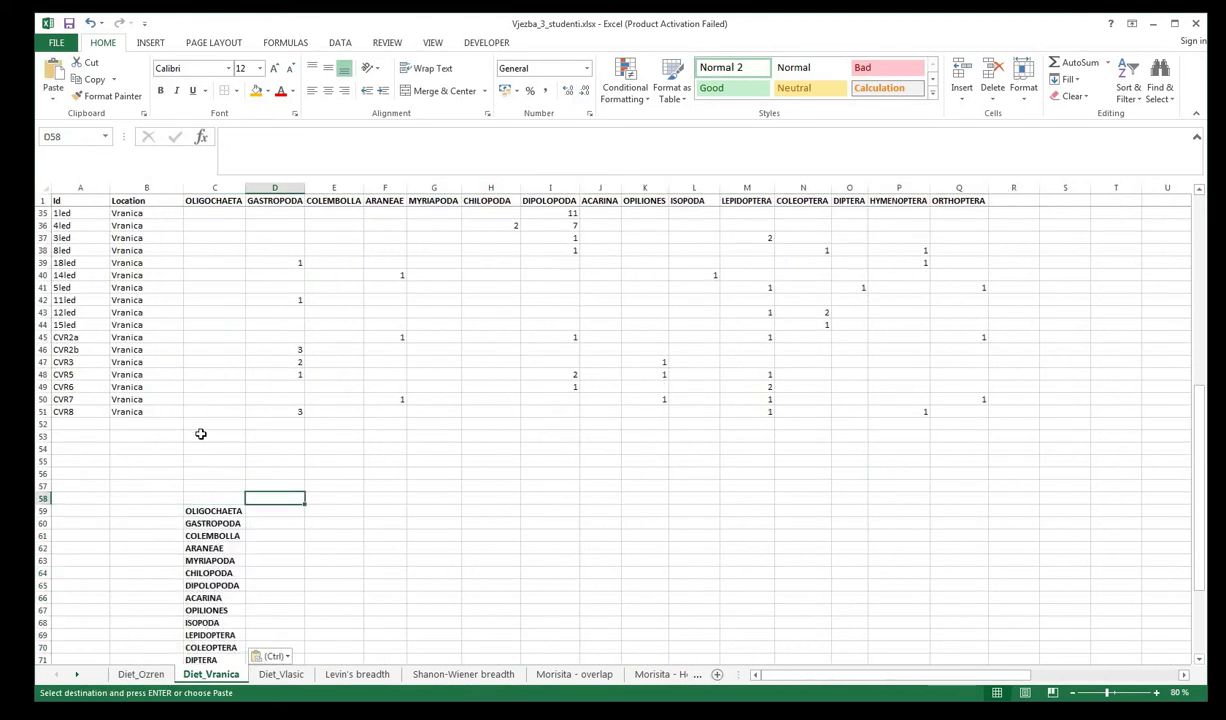
- Total each prey group on Diet_Vranica by entering =SUM(C1:C51) in C53 and filling it across to Q53
left_click(216, 436)
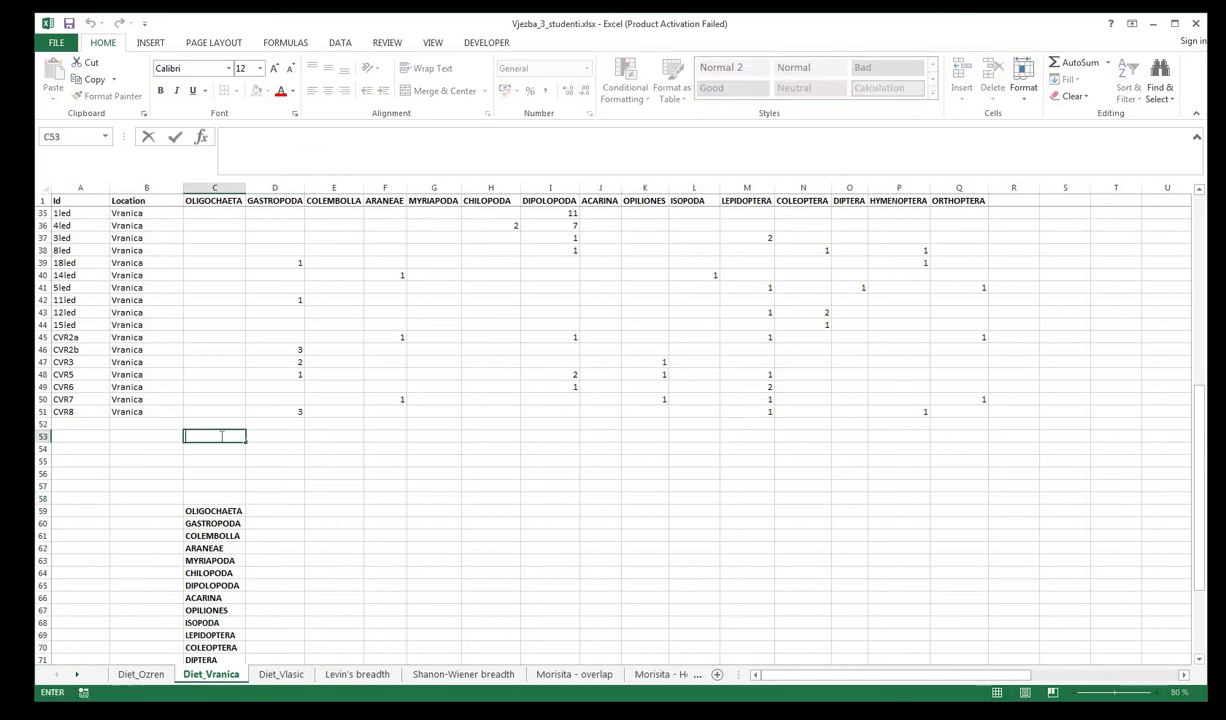
type("=")
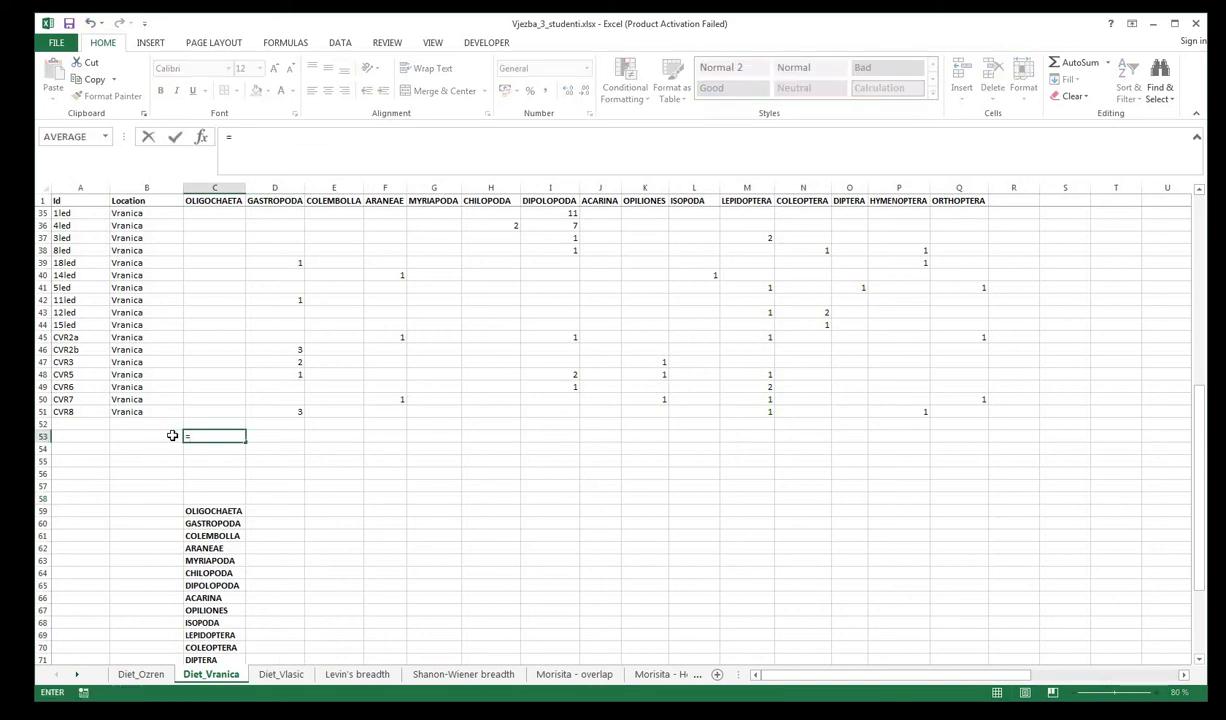
type("SUM(c1")
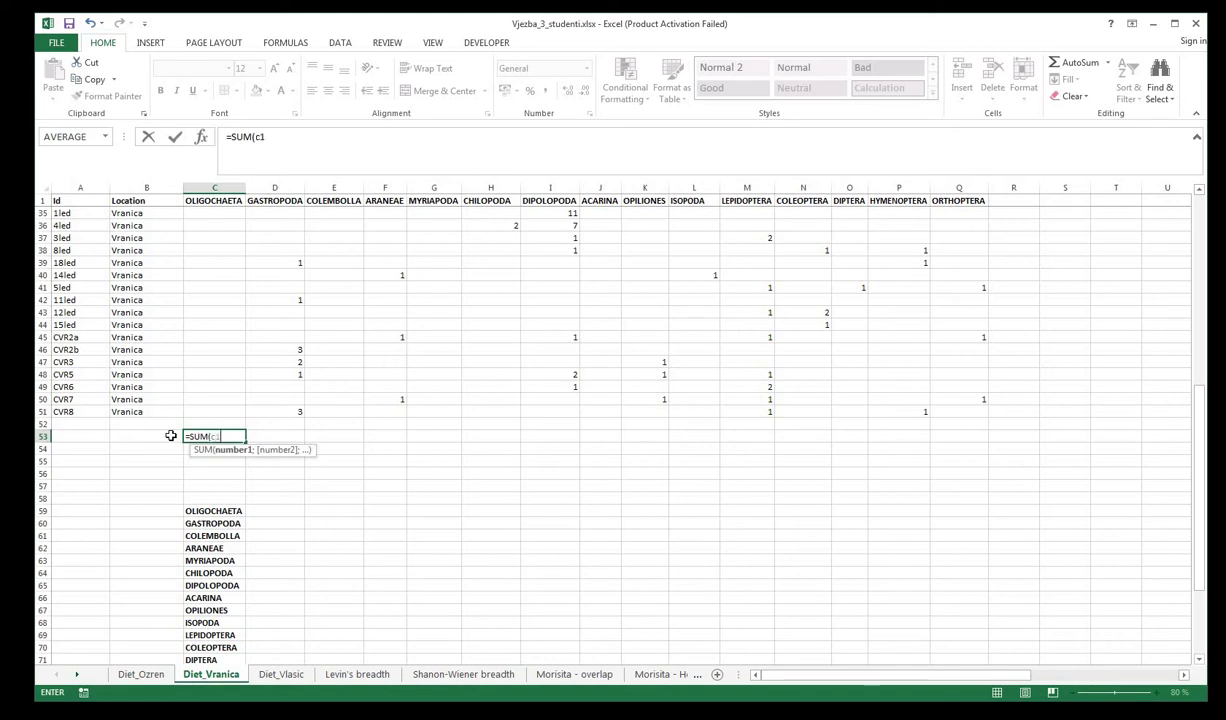
type(":c51)")
key("Return")
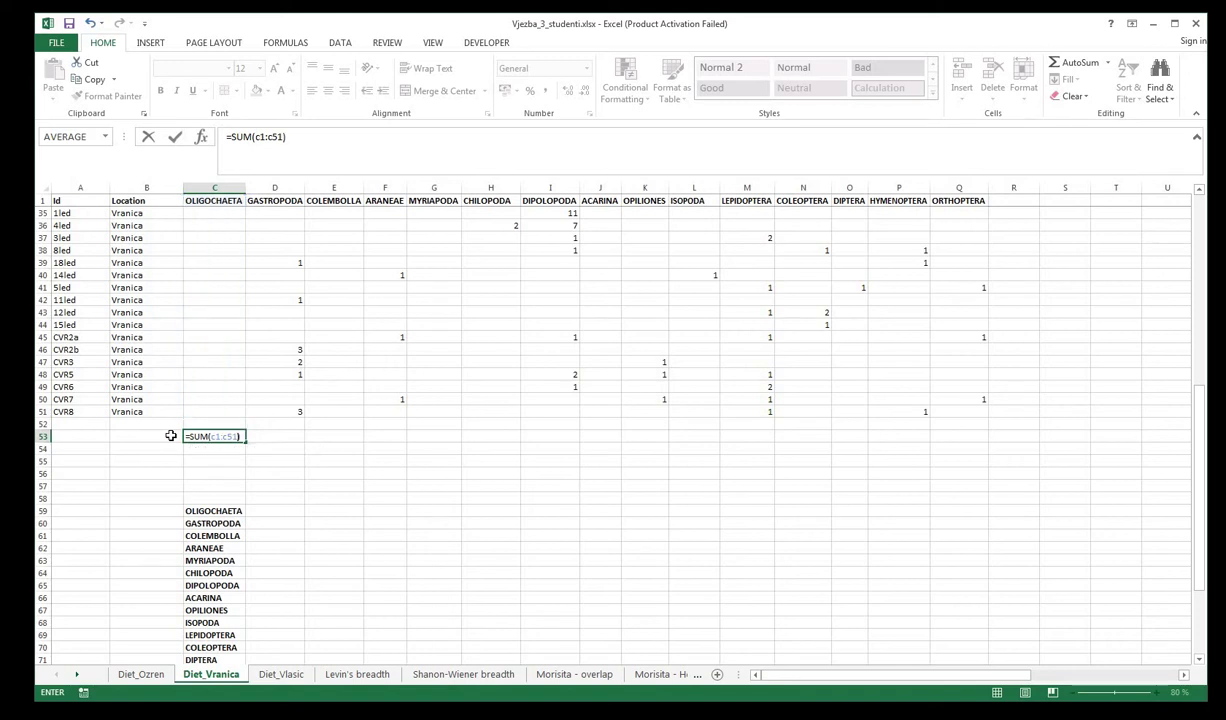
left_click(238, 437)
left_click_drag(245, 441, 1000, 455)
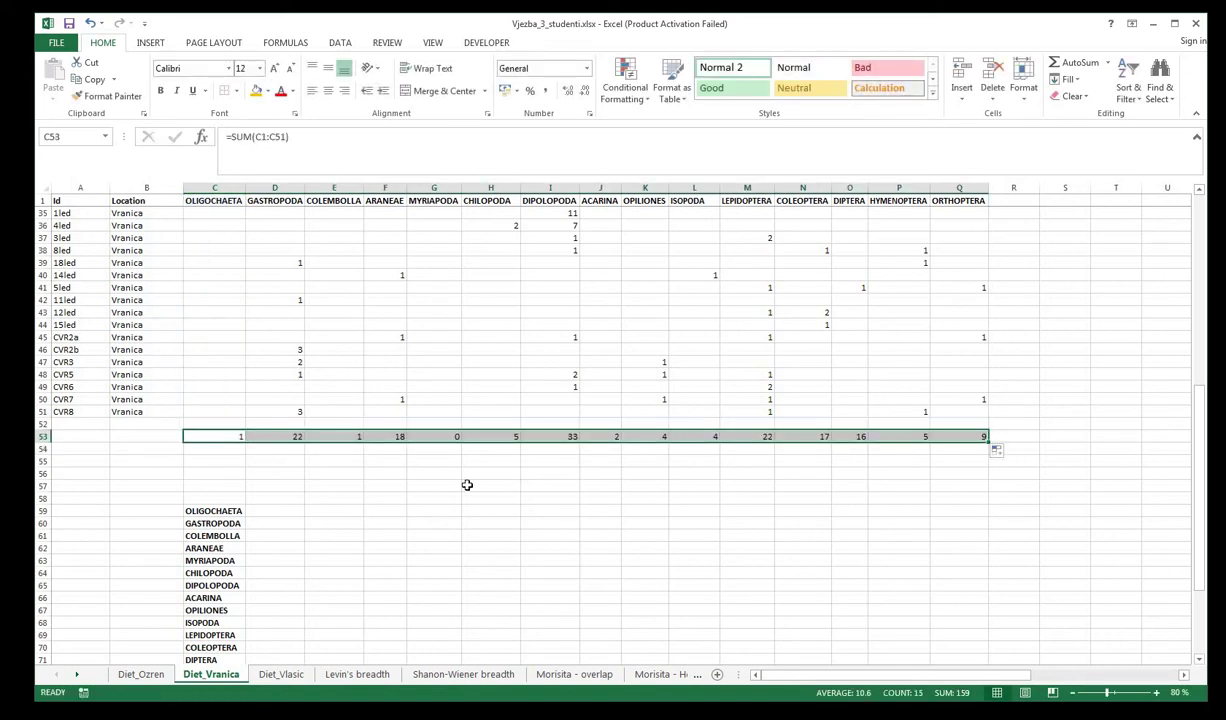
- Copy the totals in C53:Q53 and paste them as values only into row 54, starting at C54
key("ctrl+c")
left_click(230, 448)
right_click(230, 450)
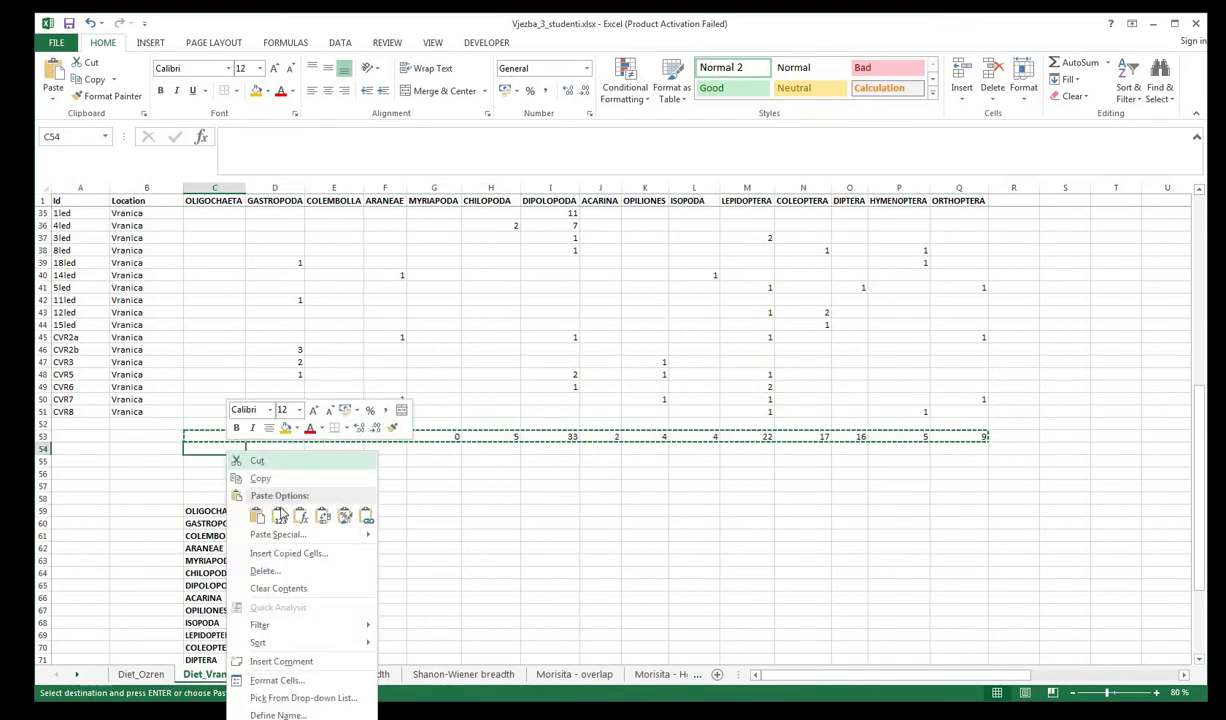
left_click(279, 515)
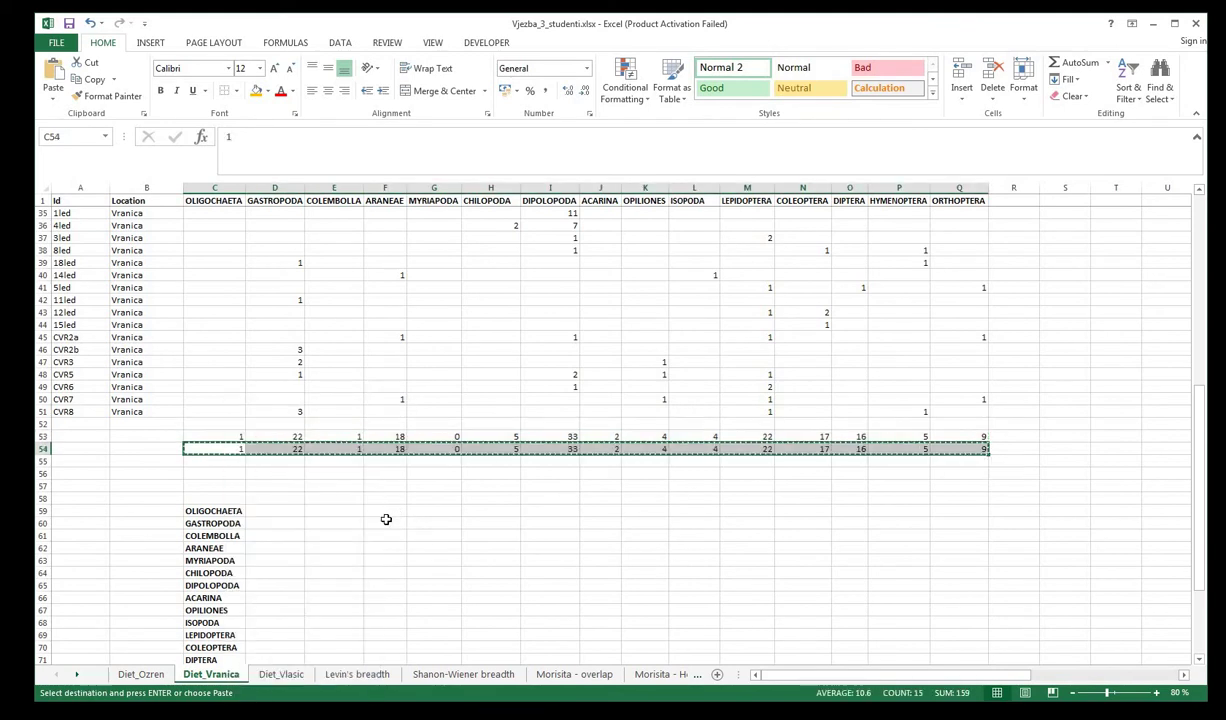
- Paste the row 54 totals transposed into D59:D73, beside the prey group names
left_click(268, 499)
left_click(270, 510)
right_click(270, 510)
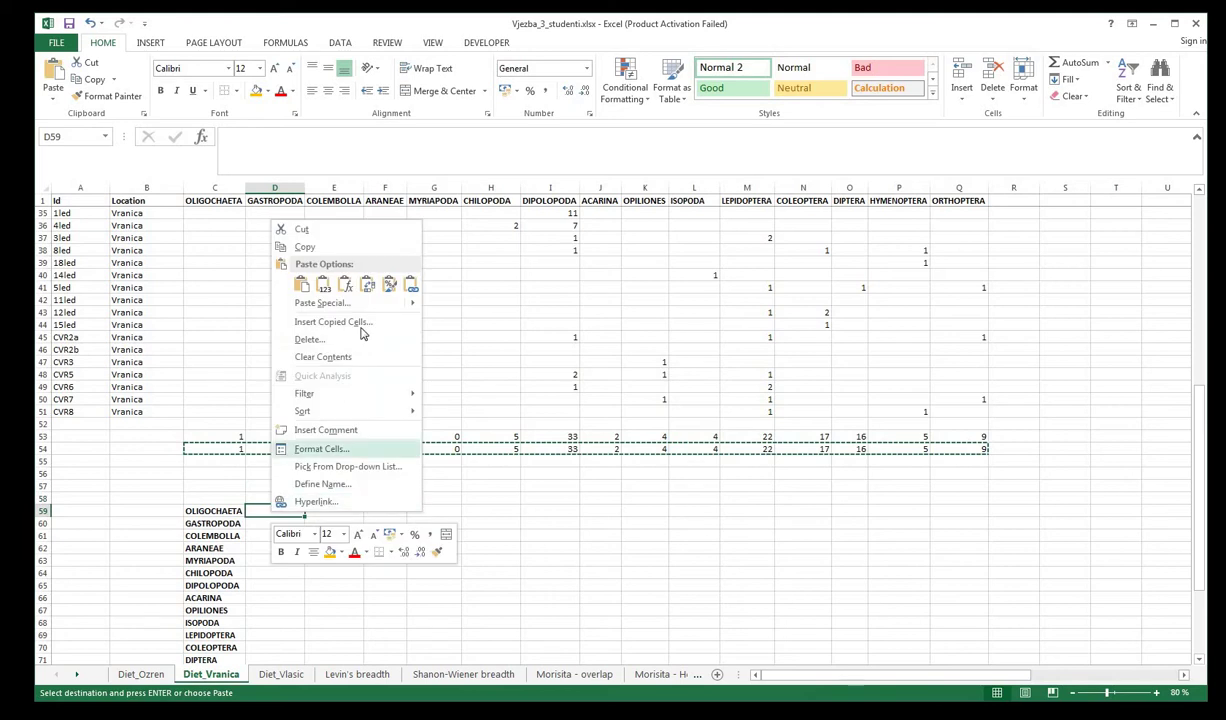
left_click(368, 288)
scroll(238, 650, "down", 2)
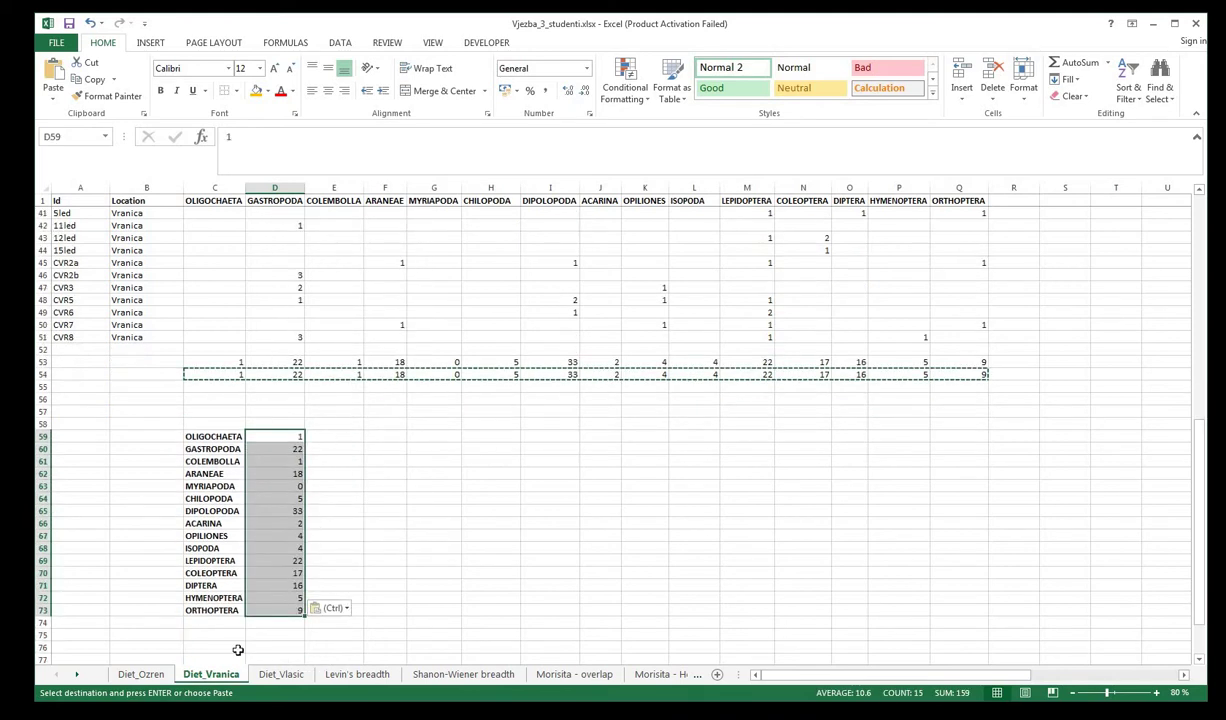
- Enter =SUM(D59:D73) in D74 to total the prey counts of all Vranica groups
left_click(268, 624)
type("=")
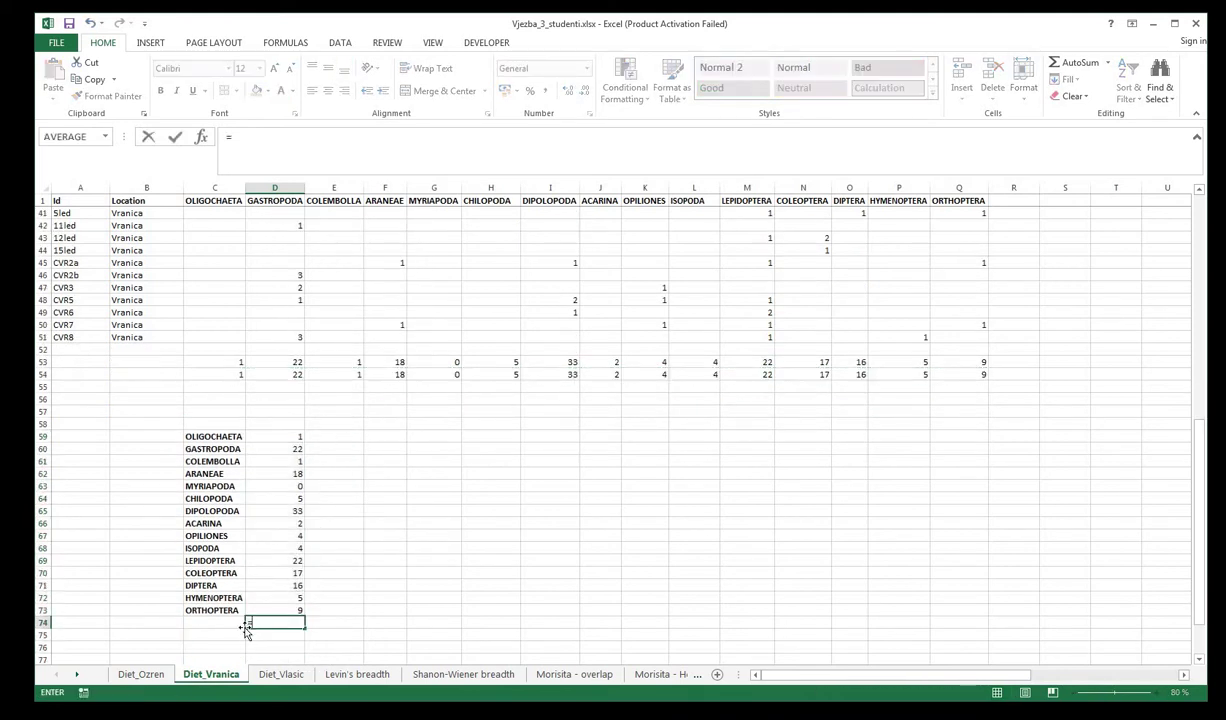
type("sum(")
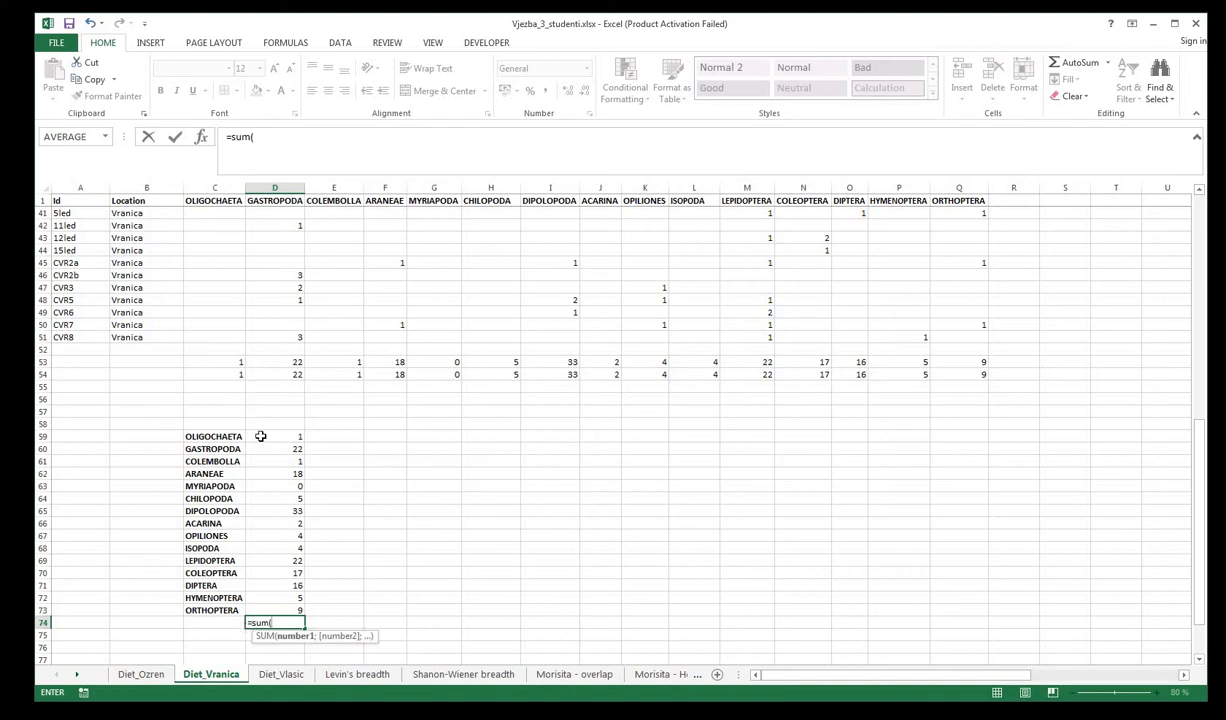
left_click(298, 437)
left_click_drag(301, 440, 280, 619)
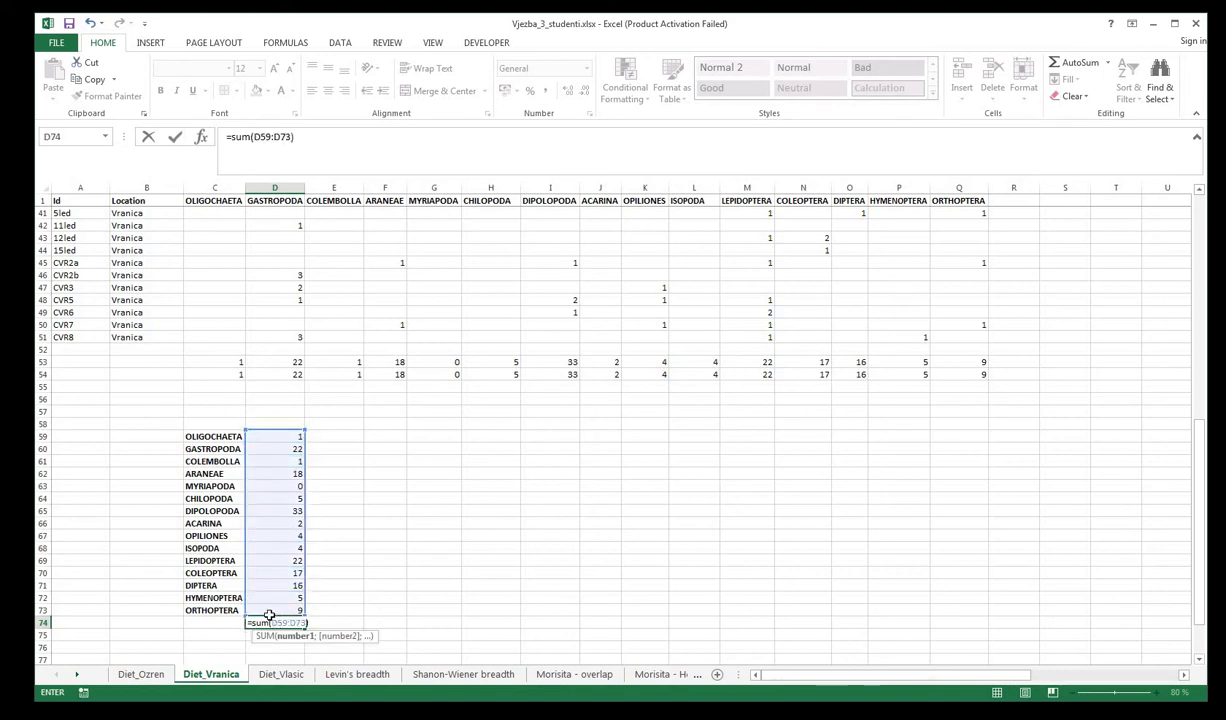
key("Return")
- Calculate each Vranica group's proportion by entering =D59/D$74 in E59 and filling it down to E73
left_click(336, 437)
type("=")
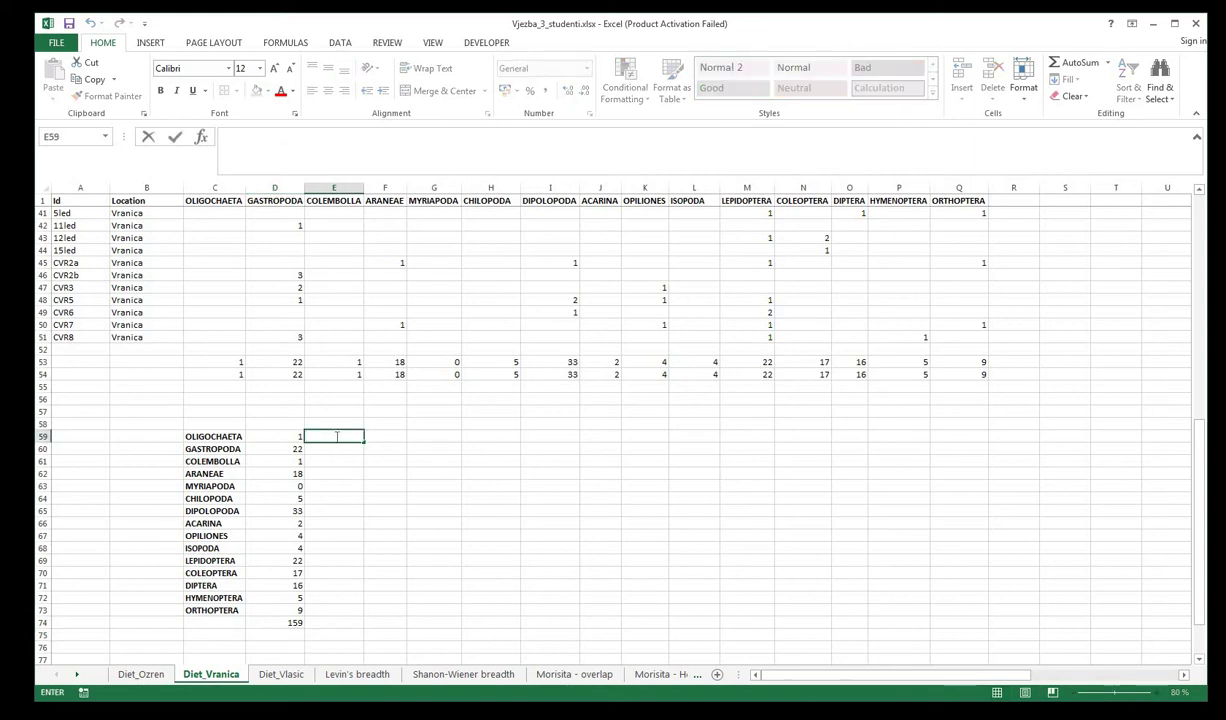
left_click(286, 437)
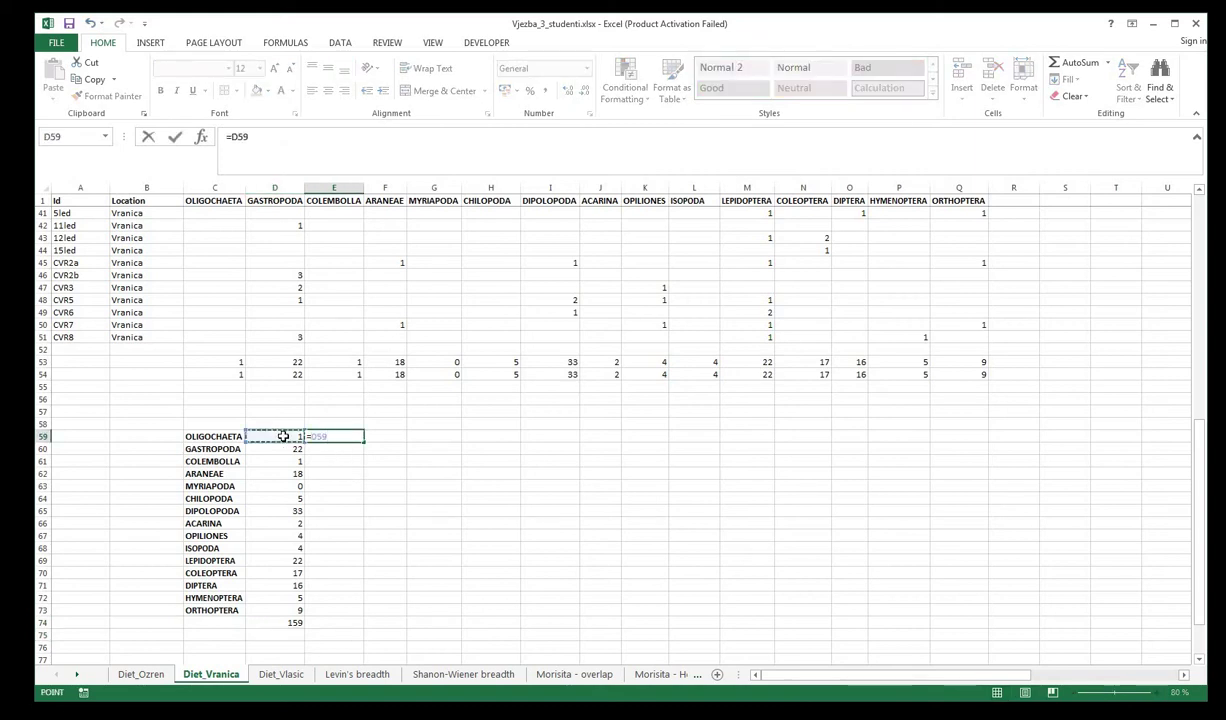
type("/")
left_click(287, 622)
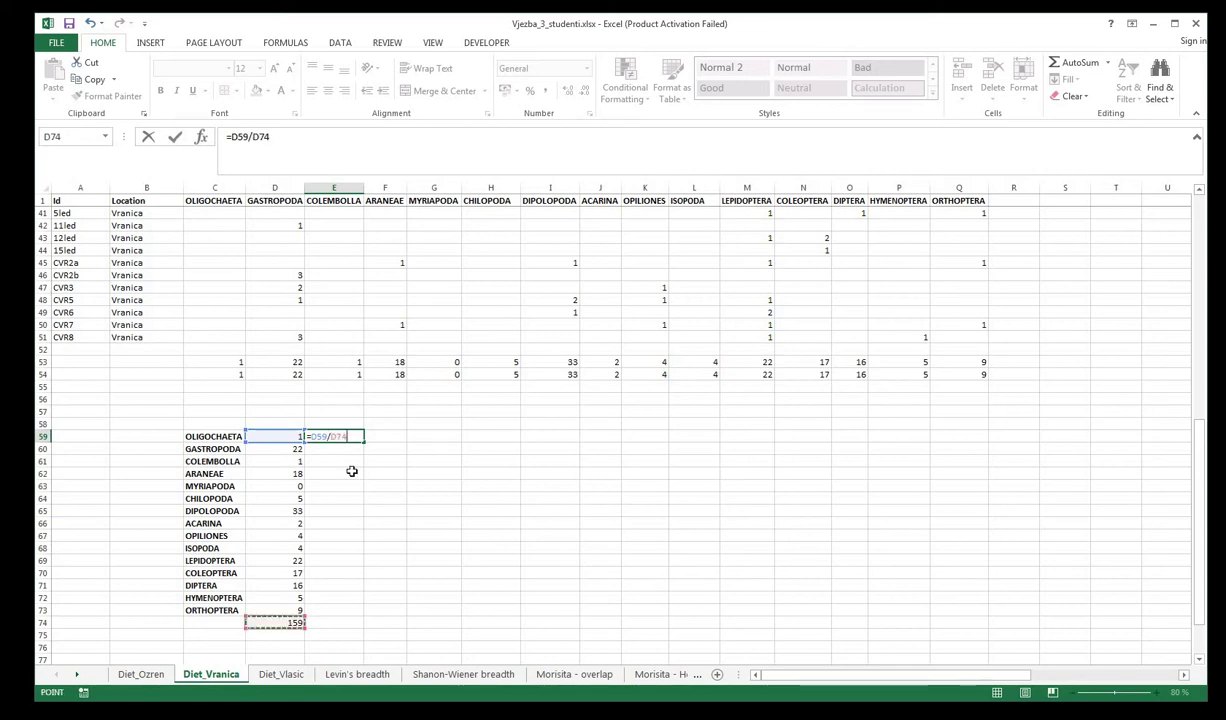
left_click(338, 437)
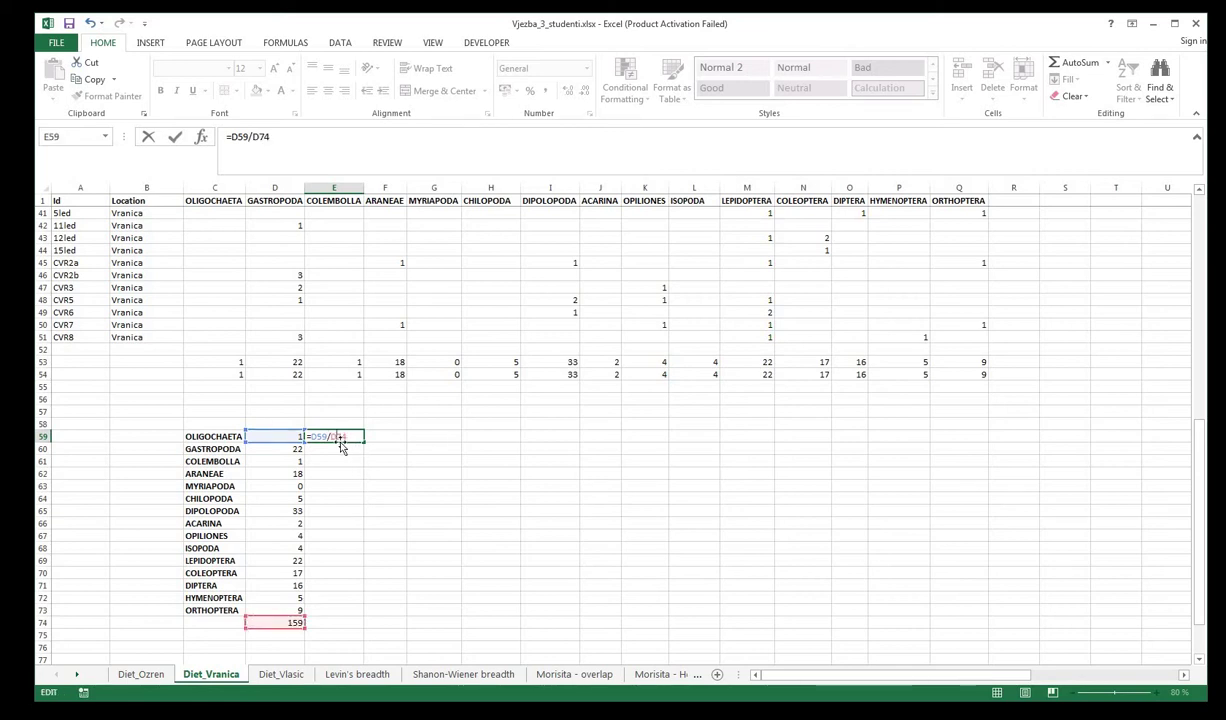
key("Return")
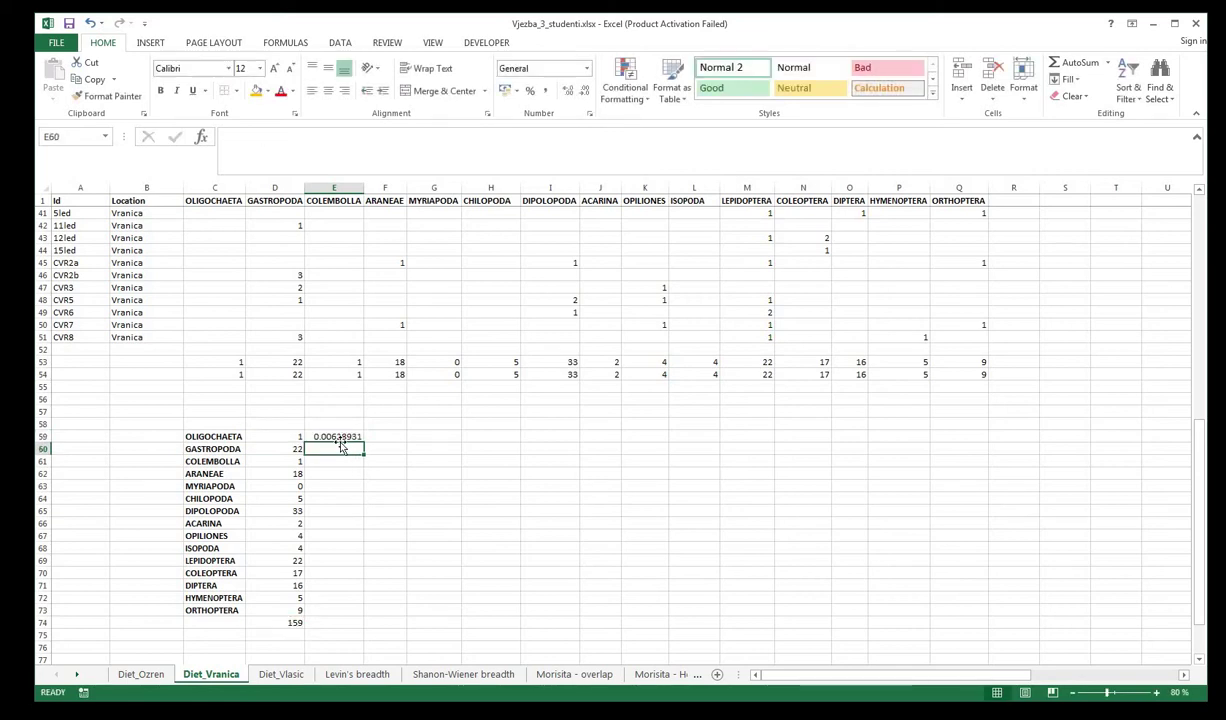
left_click(319, 437)
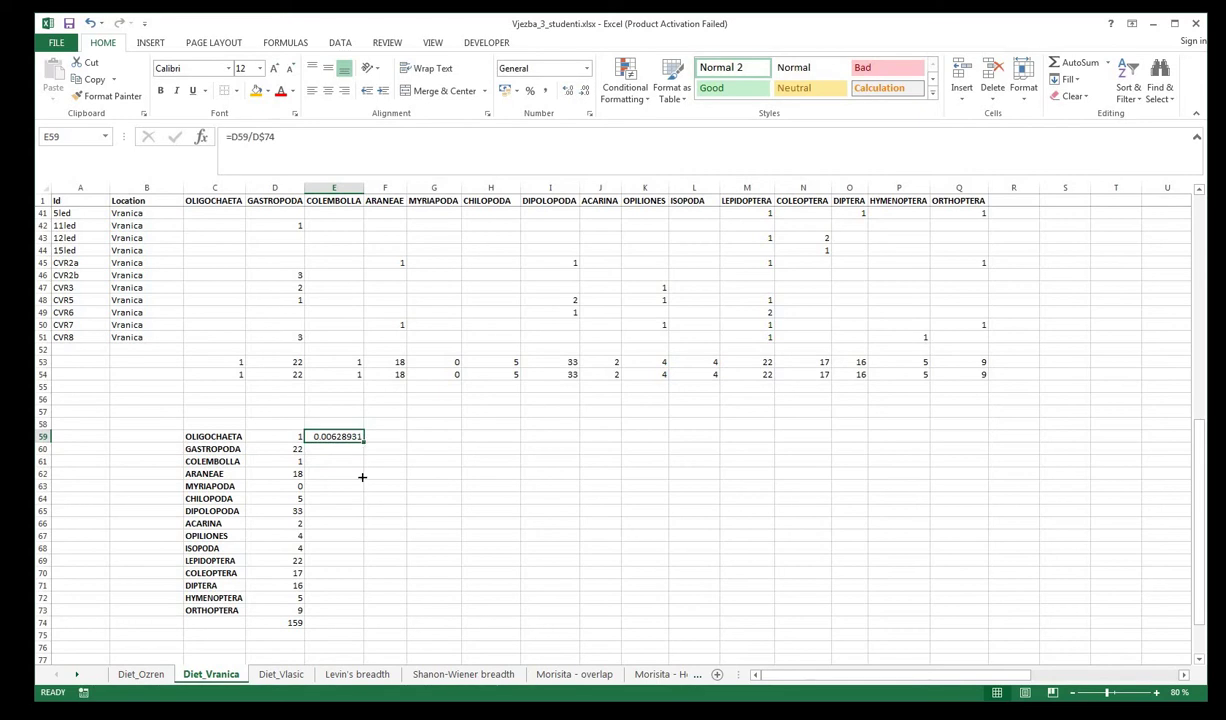
left_click_drag(364, 442, 432, 598)
left_click(432, 598)
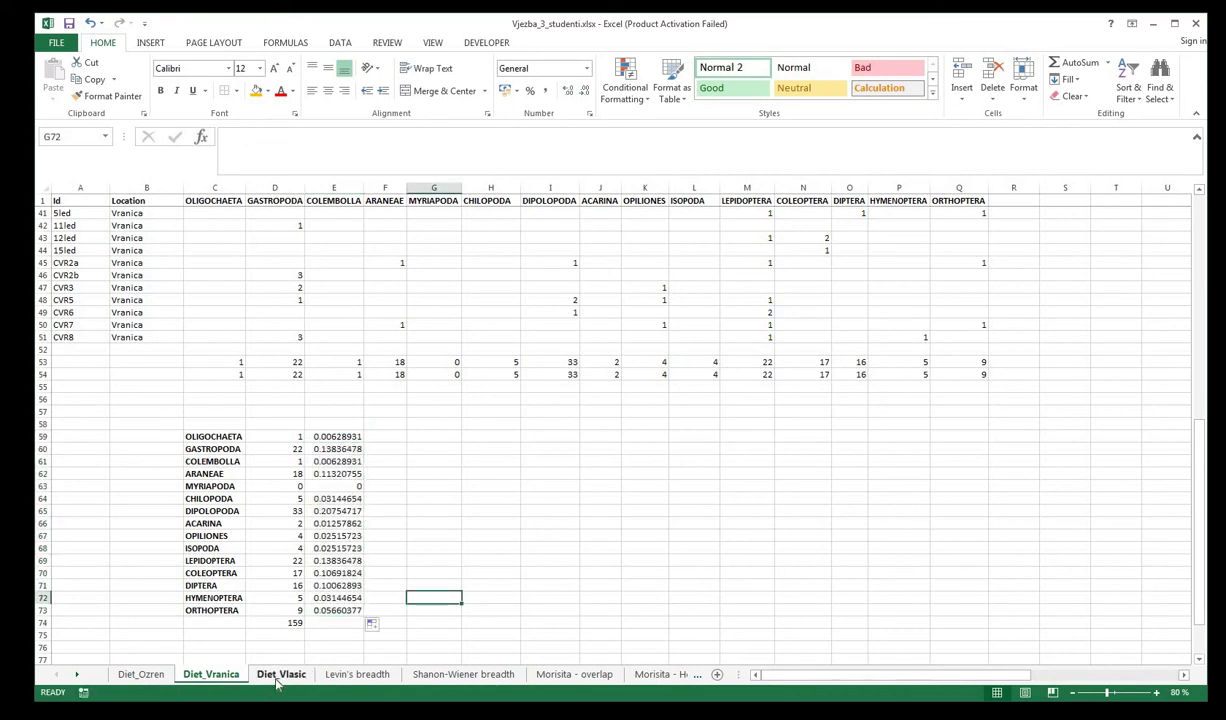
- Copy the prey group names from C59:C73 of the Diet_Vranica sheet into the Diet_Vlasic sheet starting at C72
left_click(278, 675)
scroll(306, 597, "down", 12)
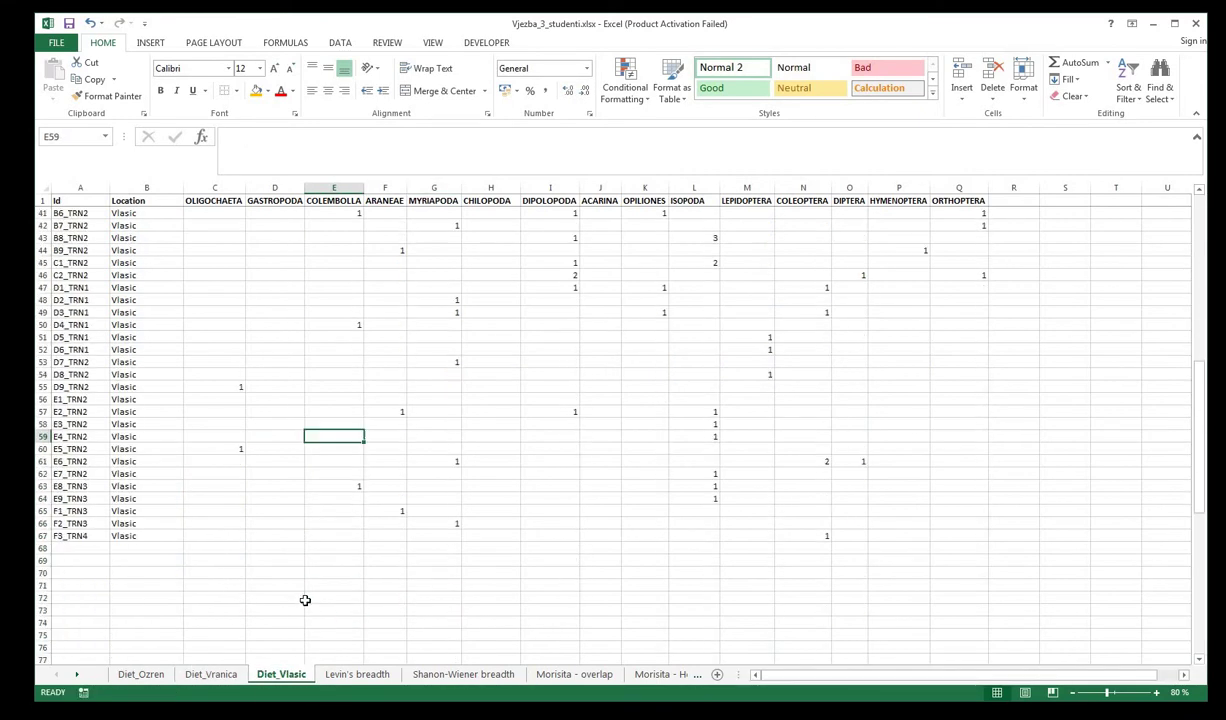
left_click(231, 675)
left_click_drag(213, 437, 224, 607)
double_click(226, 608)
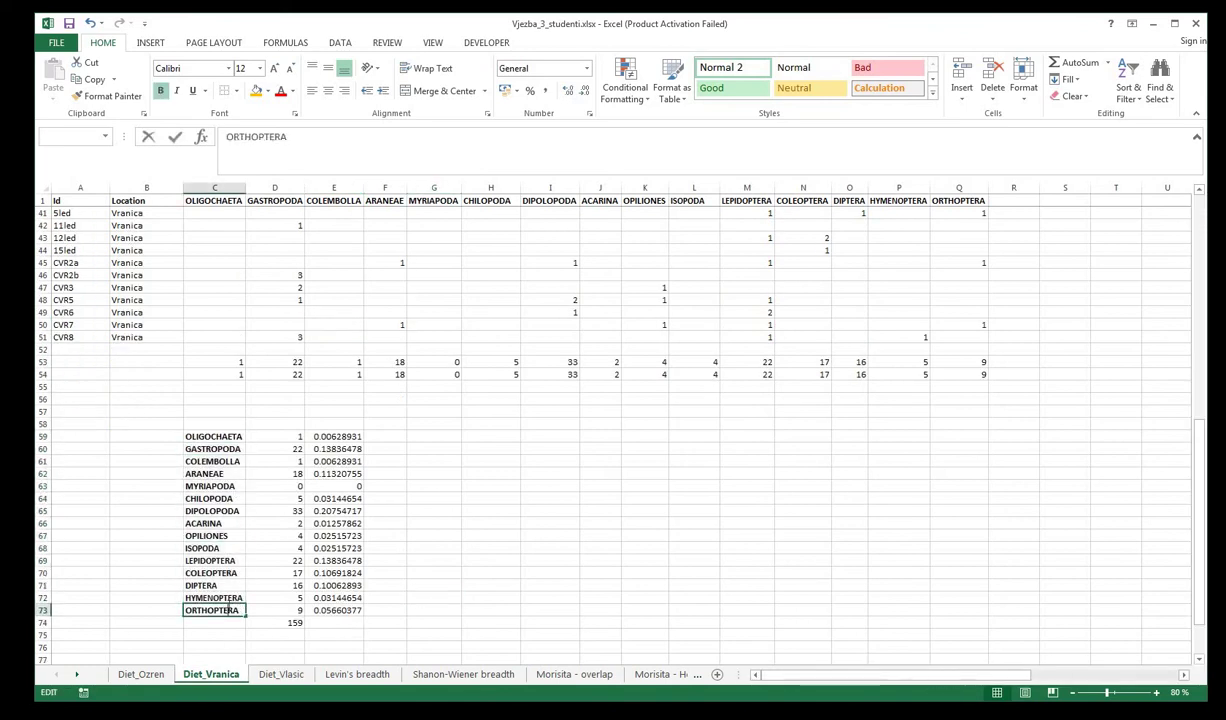
key("Escape")
left_click_drag(219, 436, 220, 605)
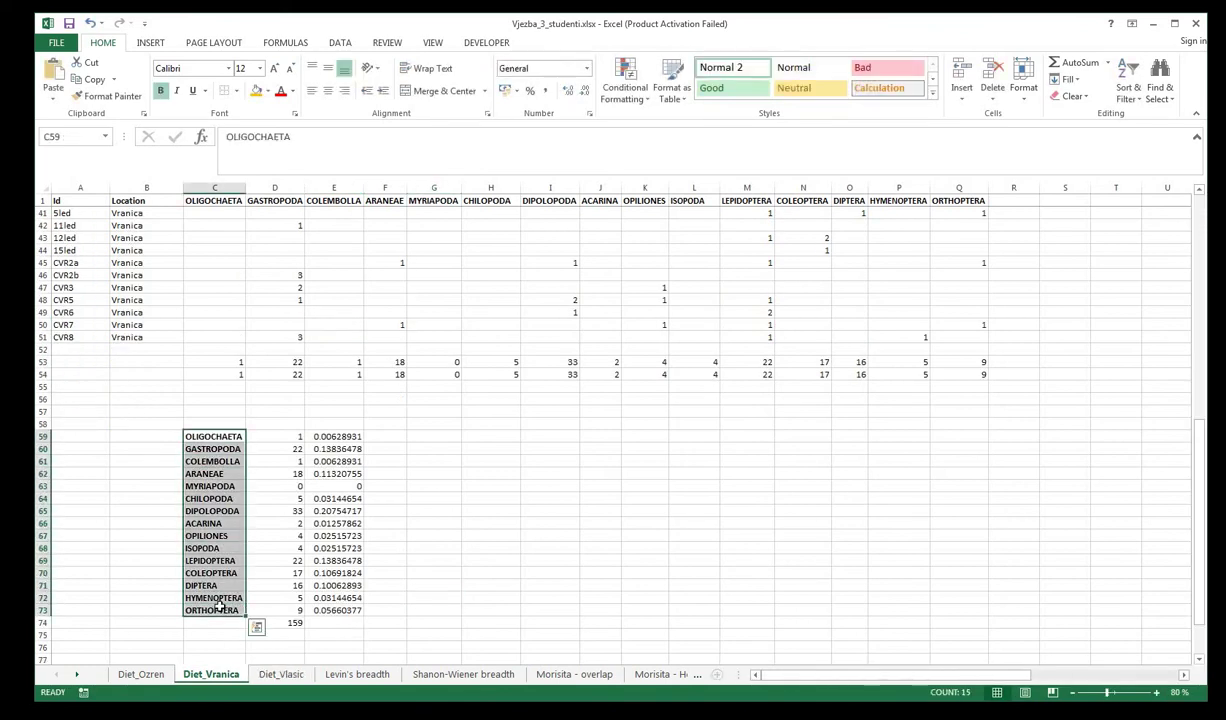
key("ctrl+c")
left_click(279, 674)
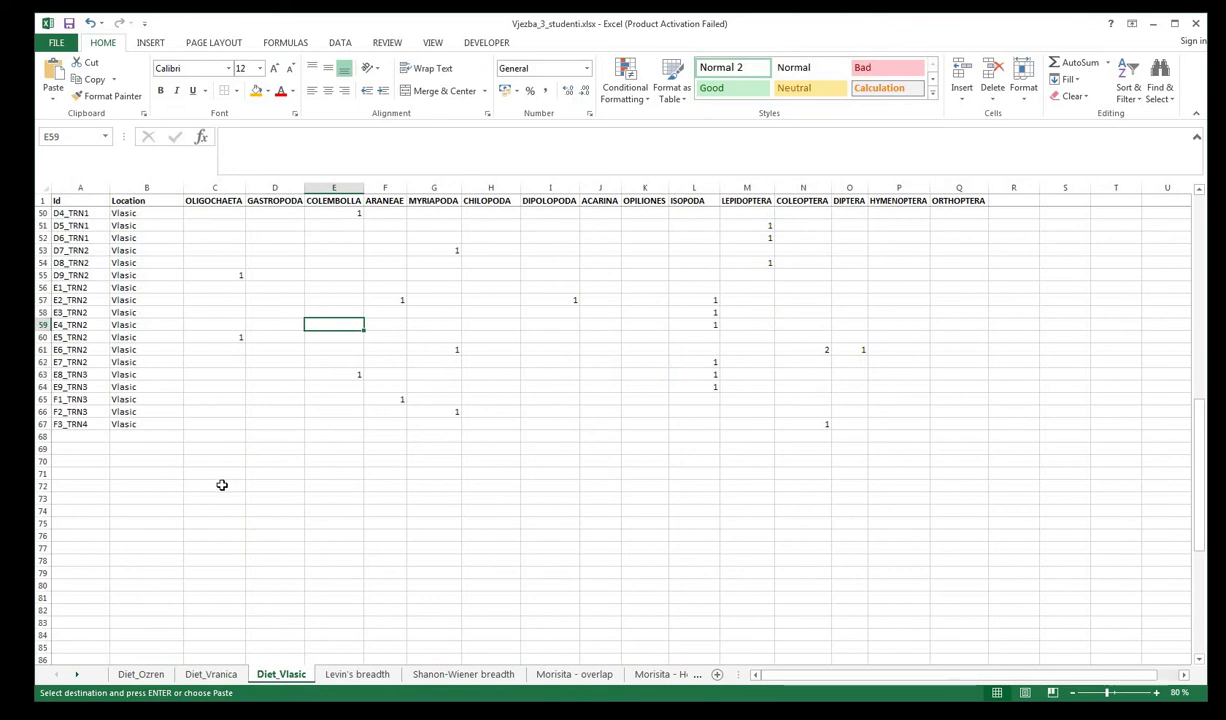
left_click(222, 485)
key("ctrl+v")
- Total each prey group on Diet_Vlasic by entering =SUM(C1:C67) in C68 and filling it across to Q68
left_click(227, 433)
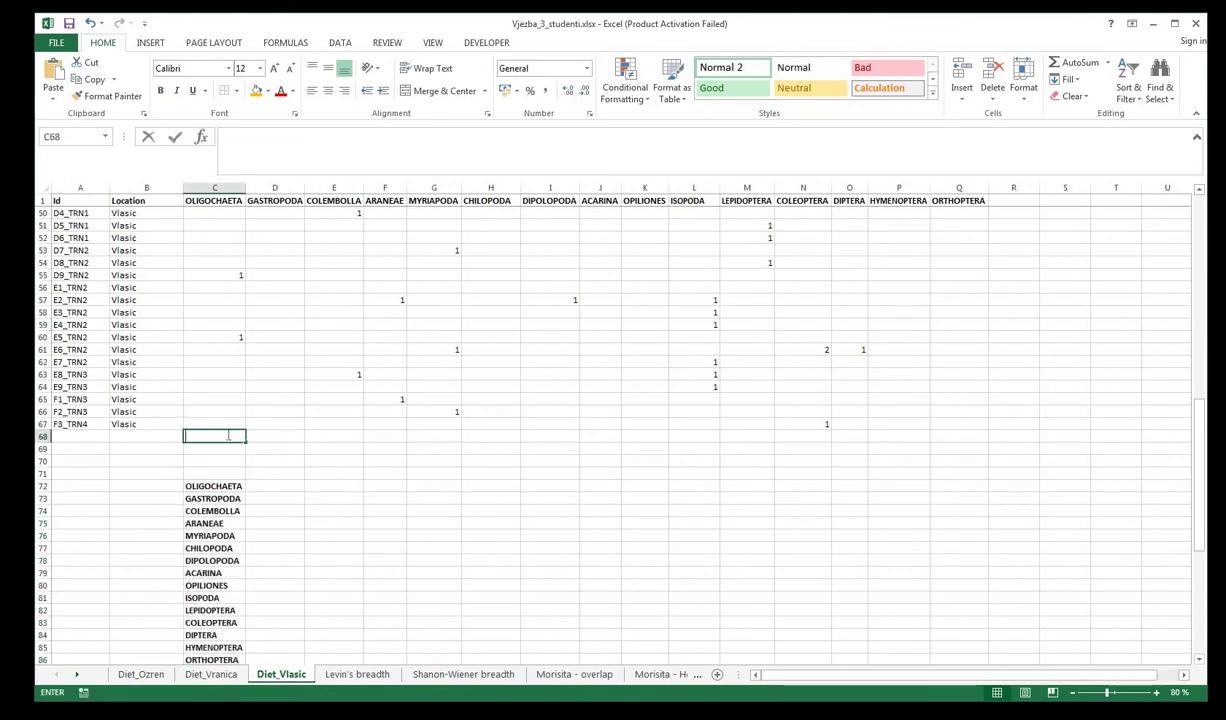
type("=SUM(")
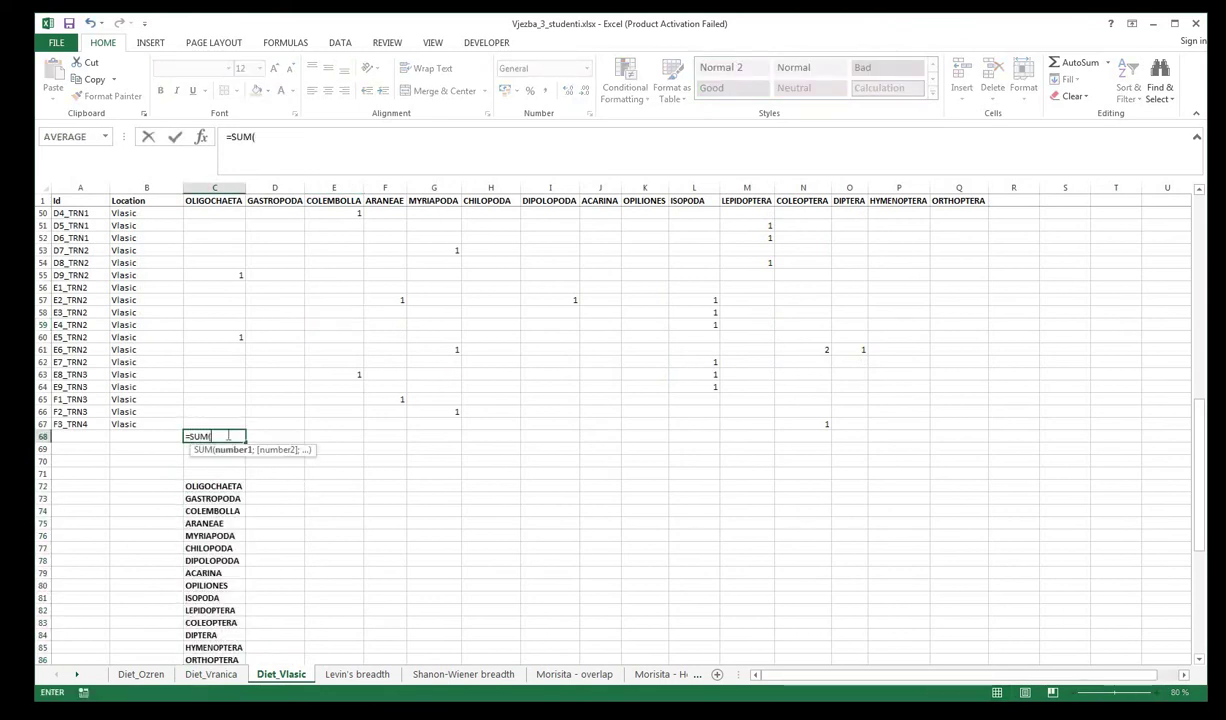
type("c1")
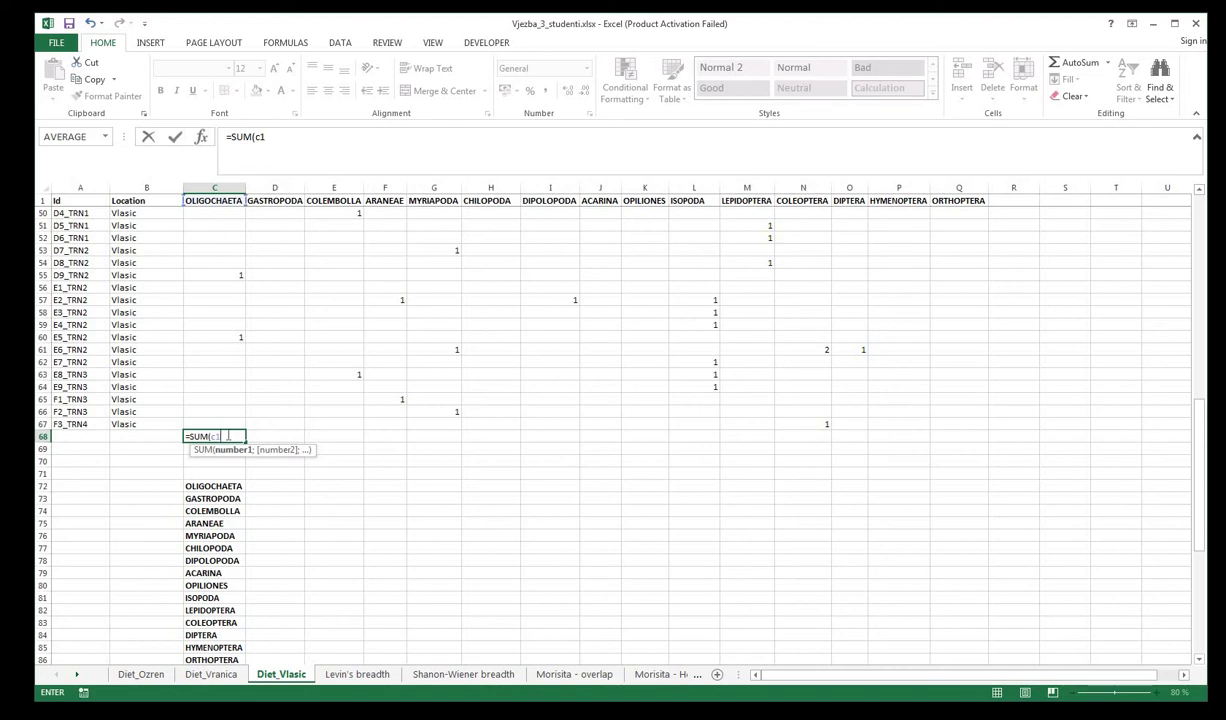
type(":c67")
key("Return")
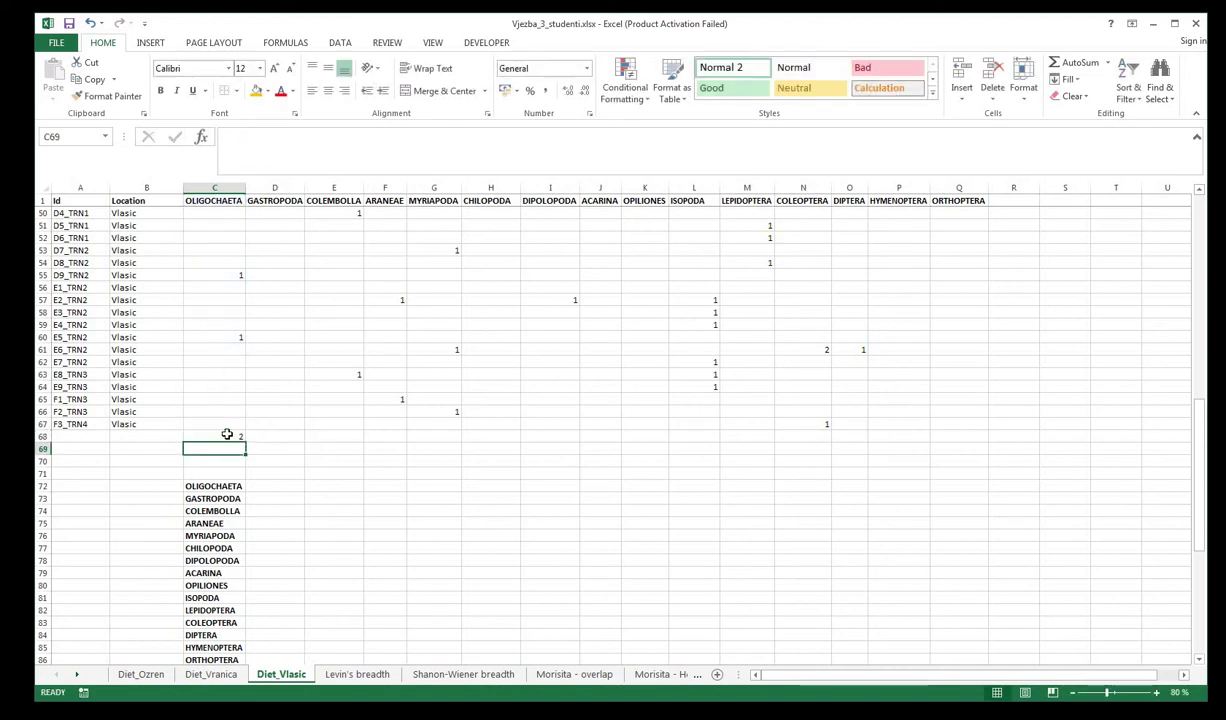
left_click_drag(244, 440, 944, 473)
left_click(958, 485)
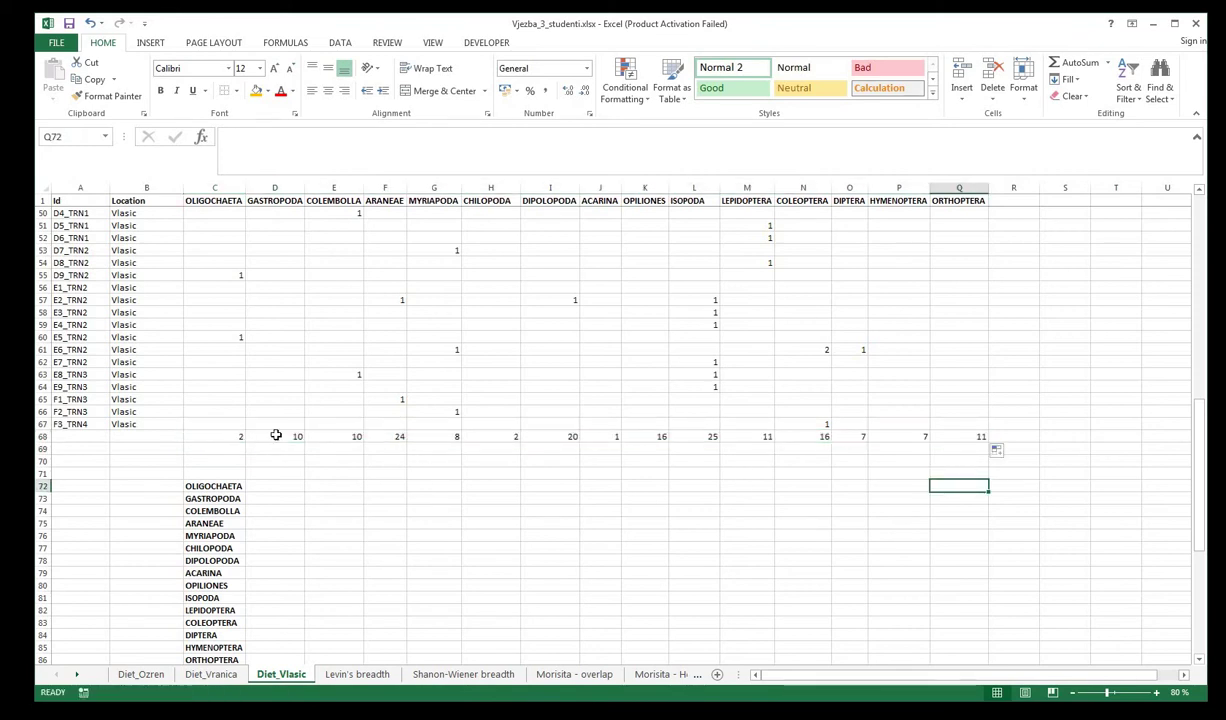
- Copy the totals in C68:Q68 and paste them as values only into row 69, starting at C69
left_click_drag(225, 437, 955, 438)
key("ctrl+c")
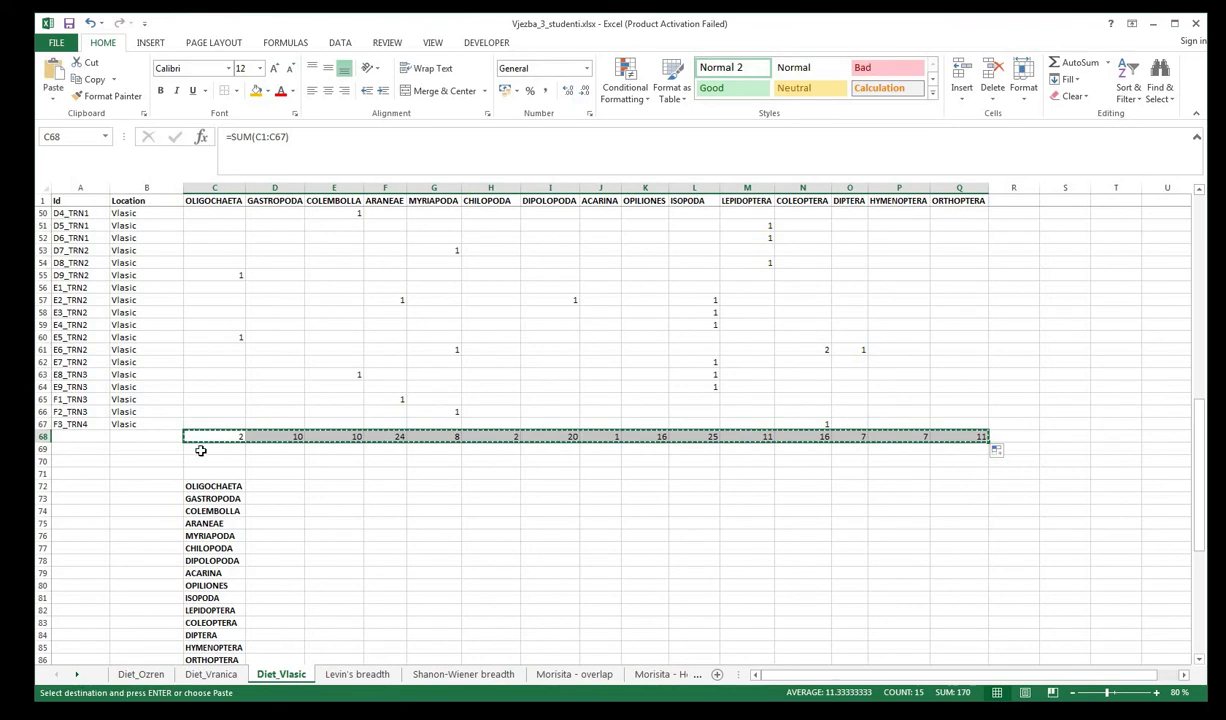
left_click(200, 451)
right_click(200, 451)
left_click(254, 516)
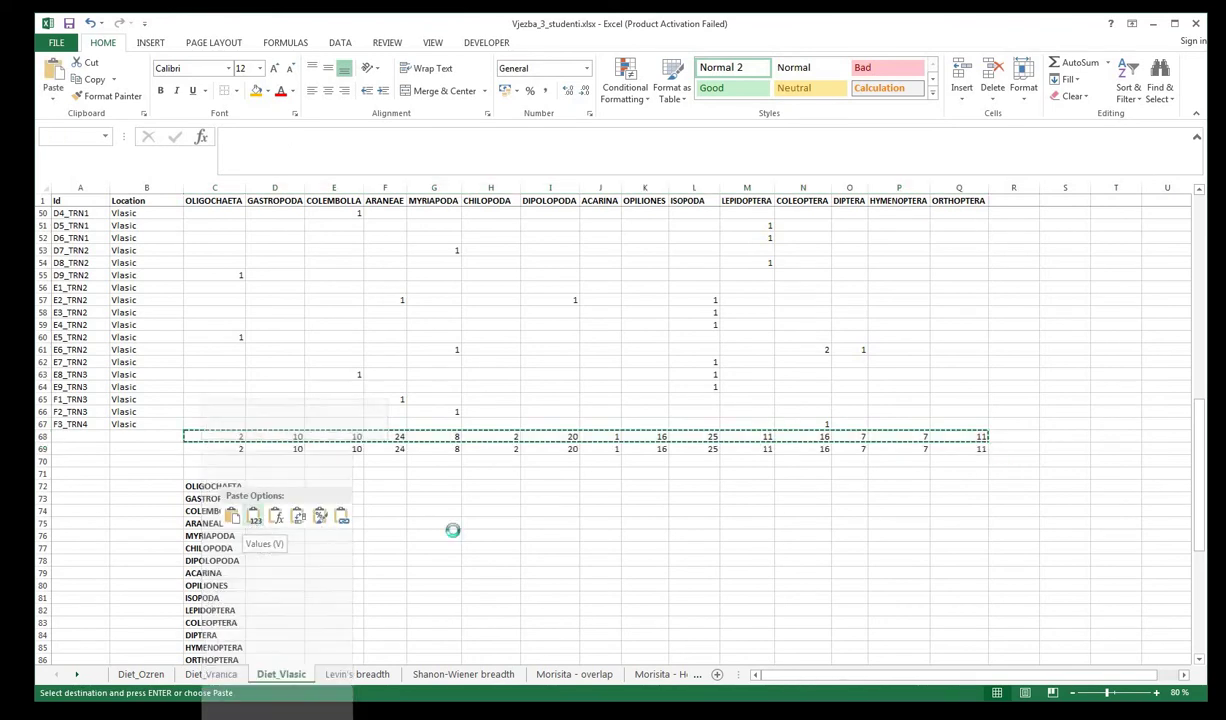
- Copy the Vlasic totals in C69:Q69 and paste them transposed beside the prey group names, starting at D72
left_click(472, 535)
left_click_drag(200, 449, 961, 451)
key("ctrl+c")
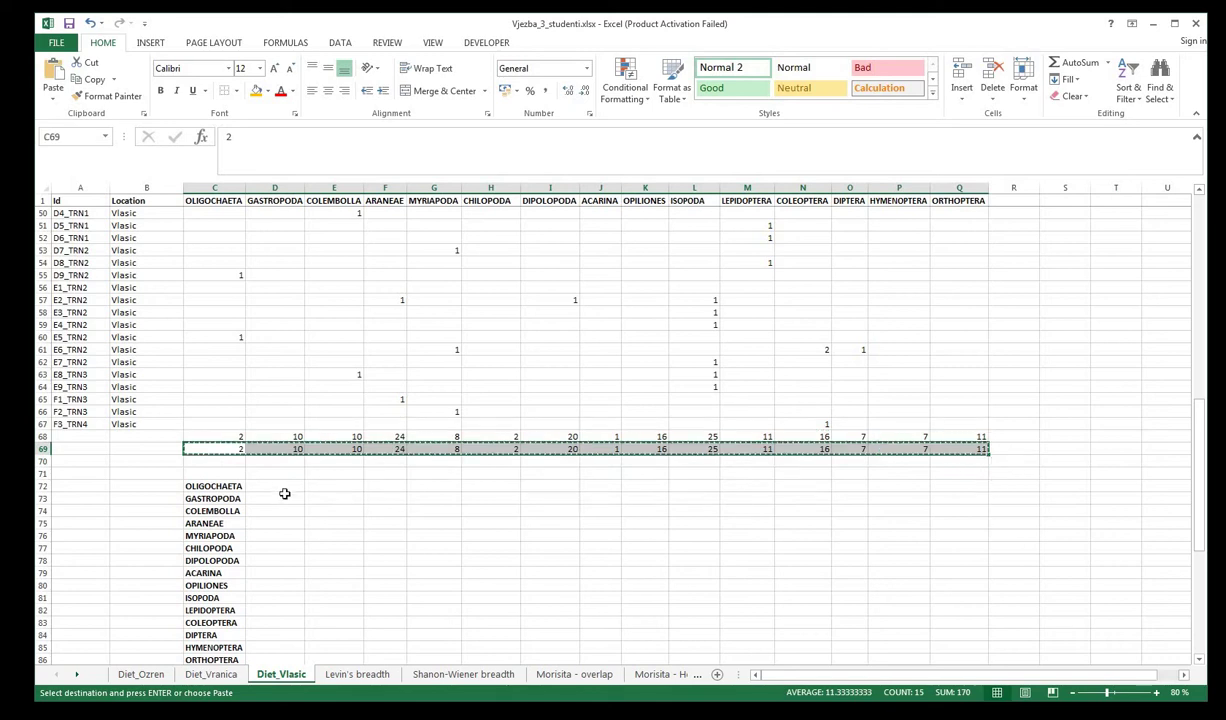
left_click(283, 488)
right_click(283, 490)
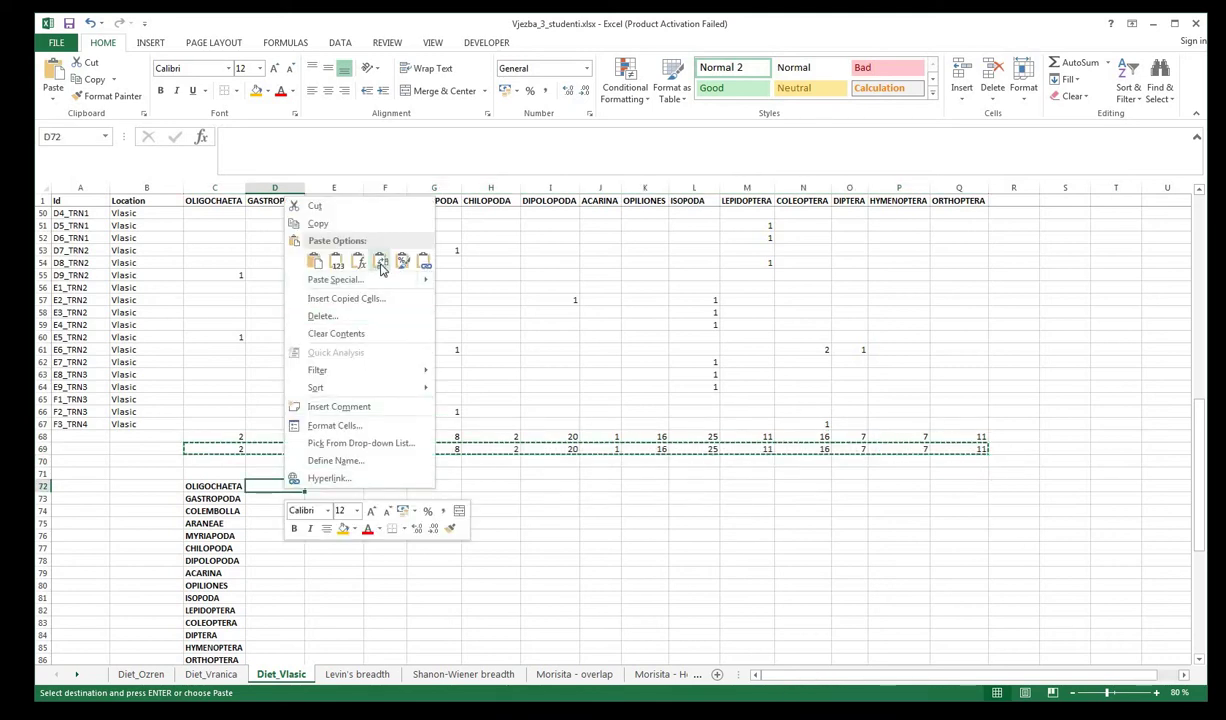
left_click(366, 260)
- Total the transposed Vlasic counts by entering =SUM(D72:D86) in D87
scroll(292, 487, "down", 5)
left_click(292, 487)
type("=S")
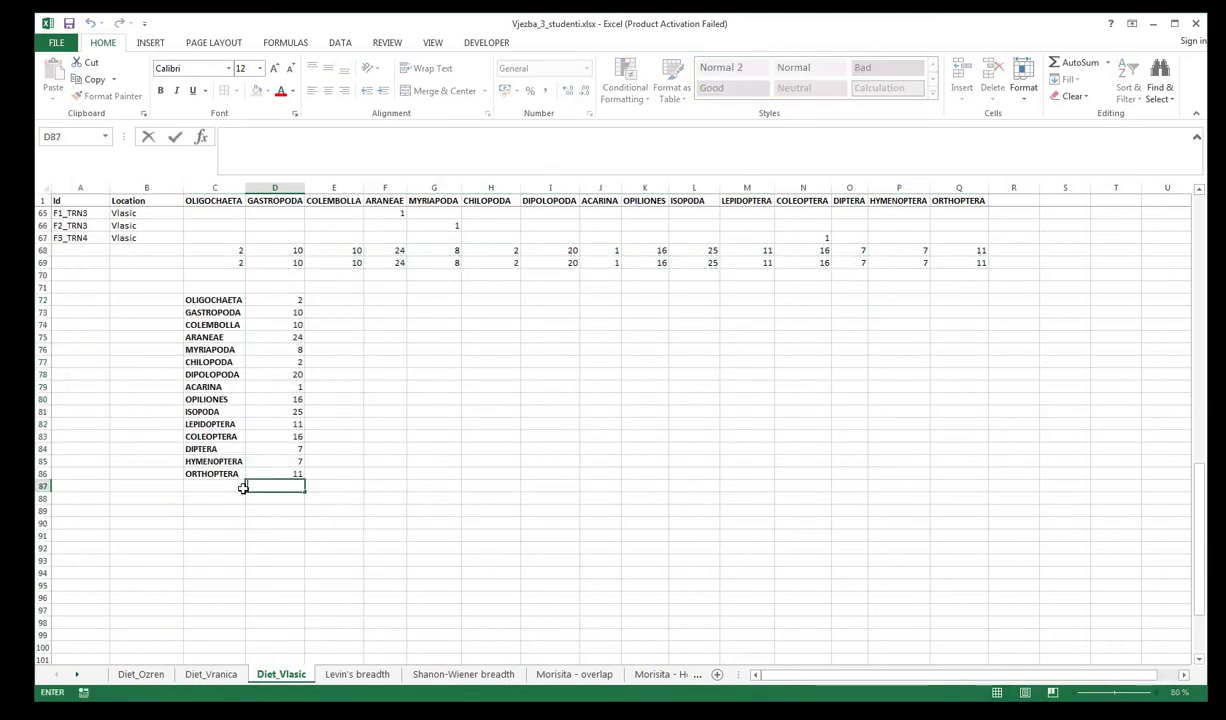
type("UM(")
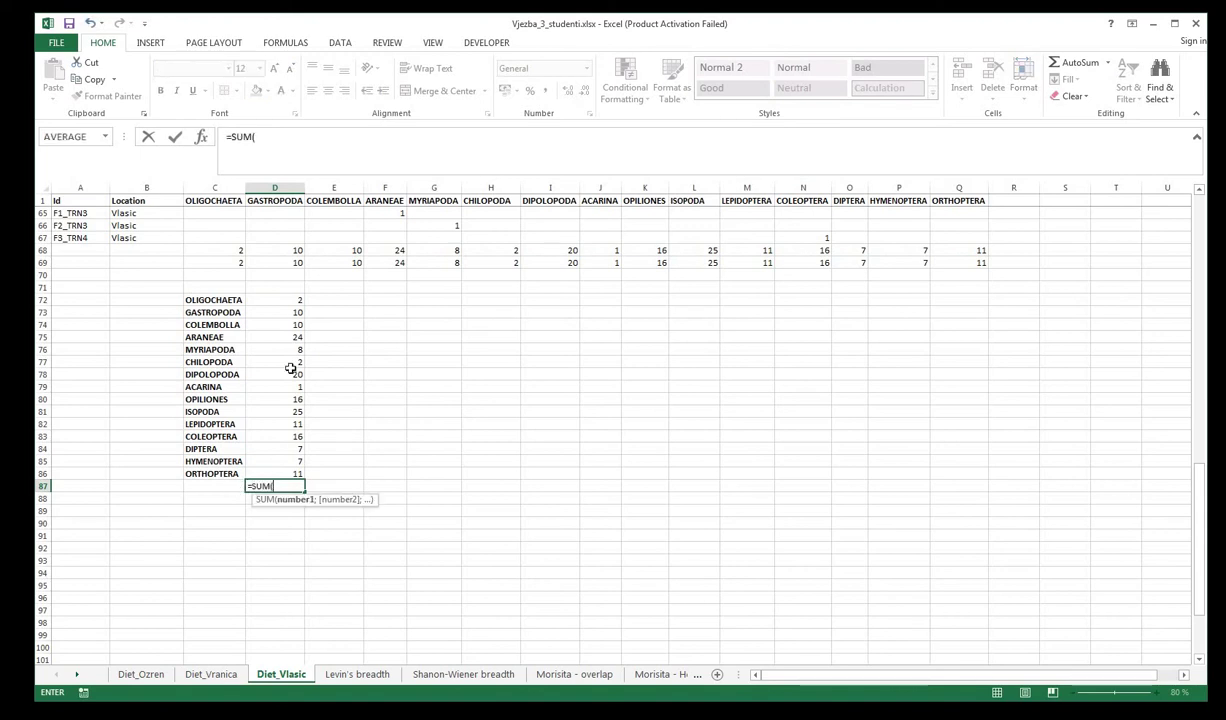
left_click(301, 303)
left_click_drag(302, 306, 298, 473)
type(")")
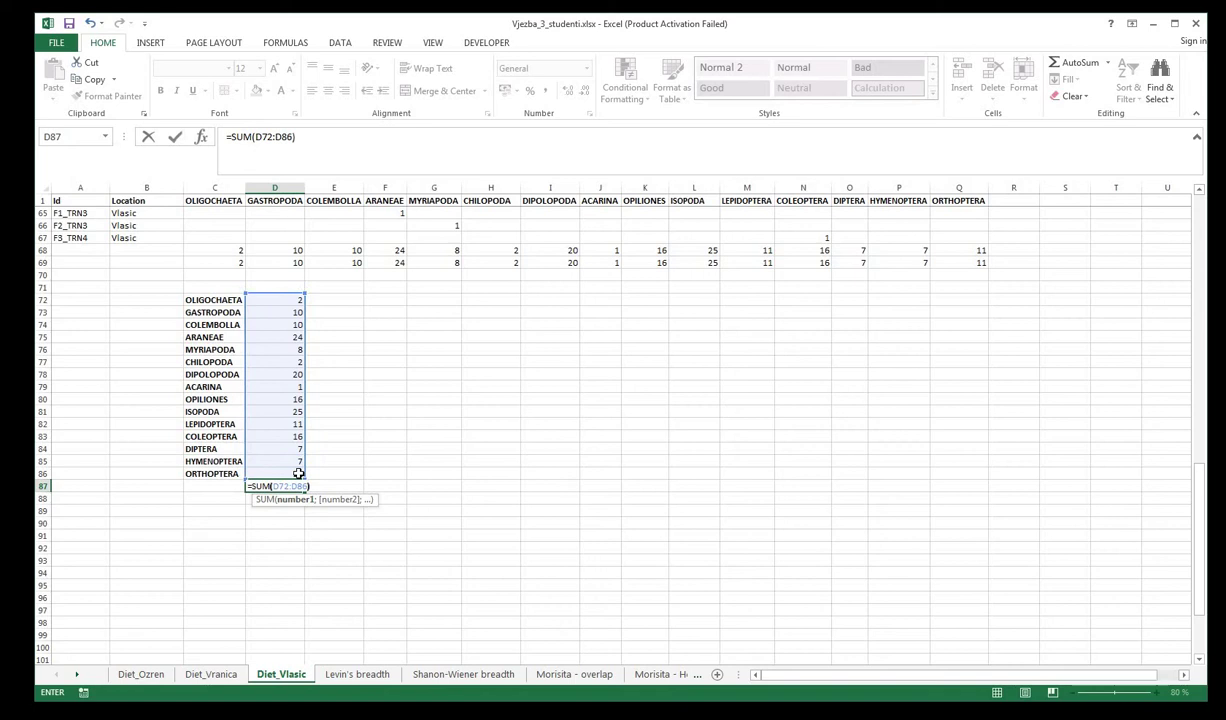
key("Return")
- Calculate each Vlasic group's proportion by entering =D72/D$87 in E72 and filling it down to E86
left_click(316, 297)
type("=")
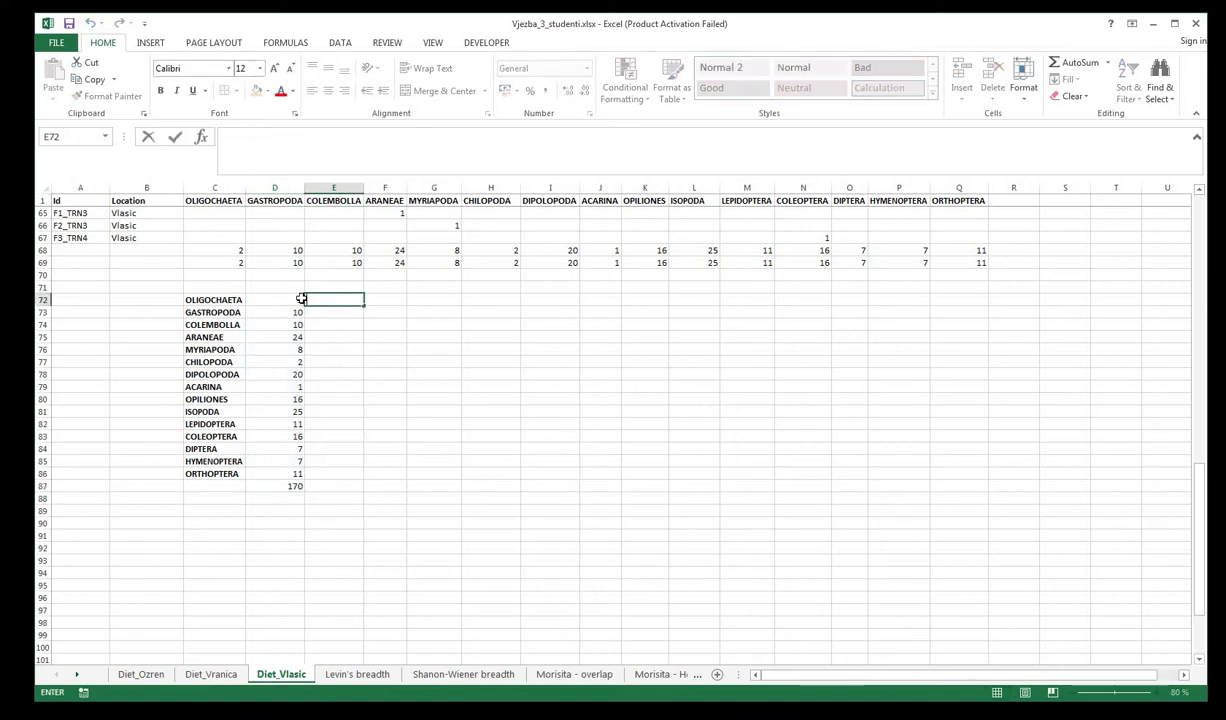
left_click(281, 300)
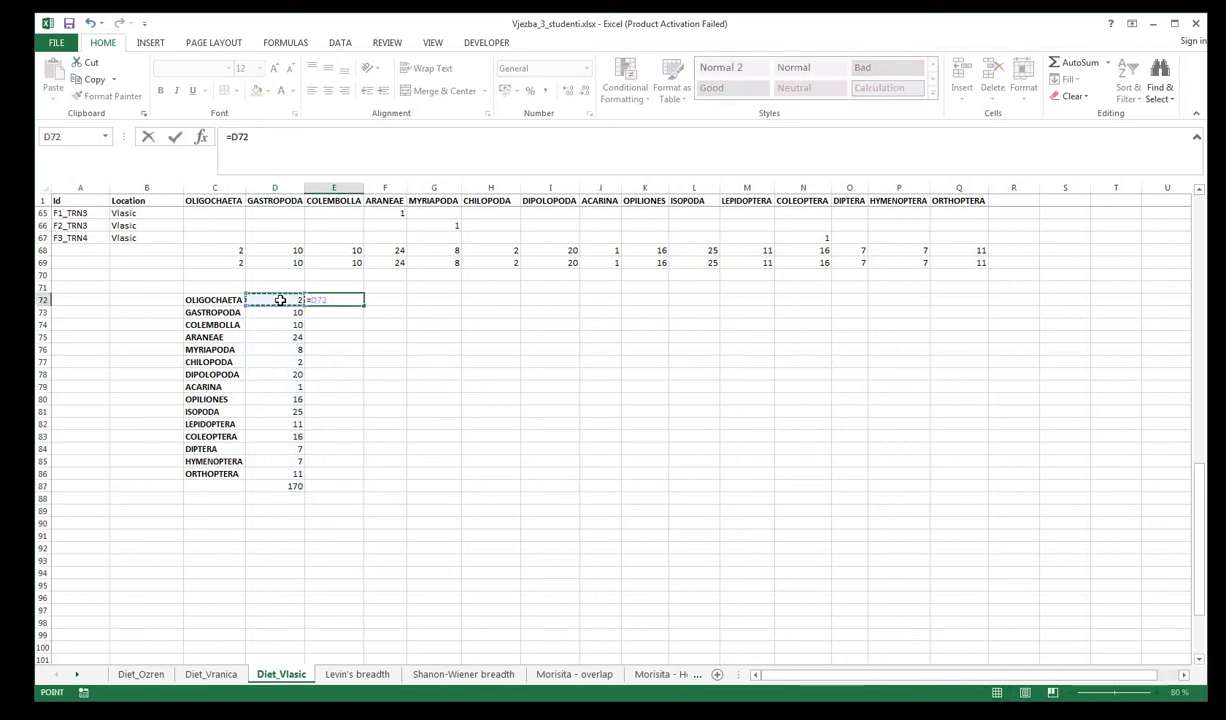
type("/")
left_click(275, 486)
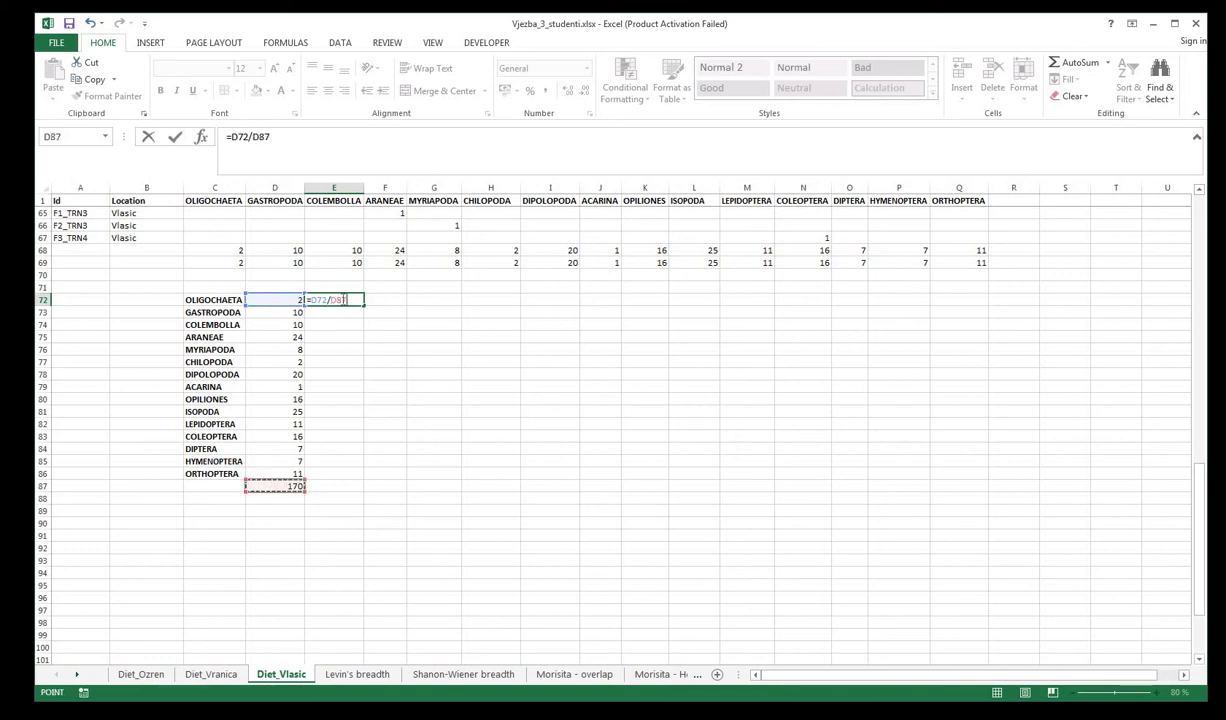
left_click(336, 304)
key("ctrl+Return")
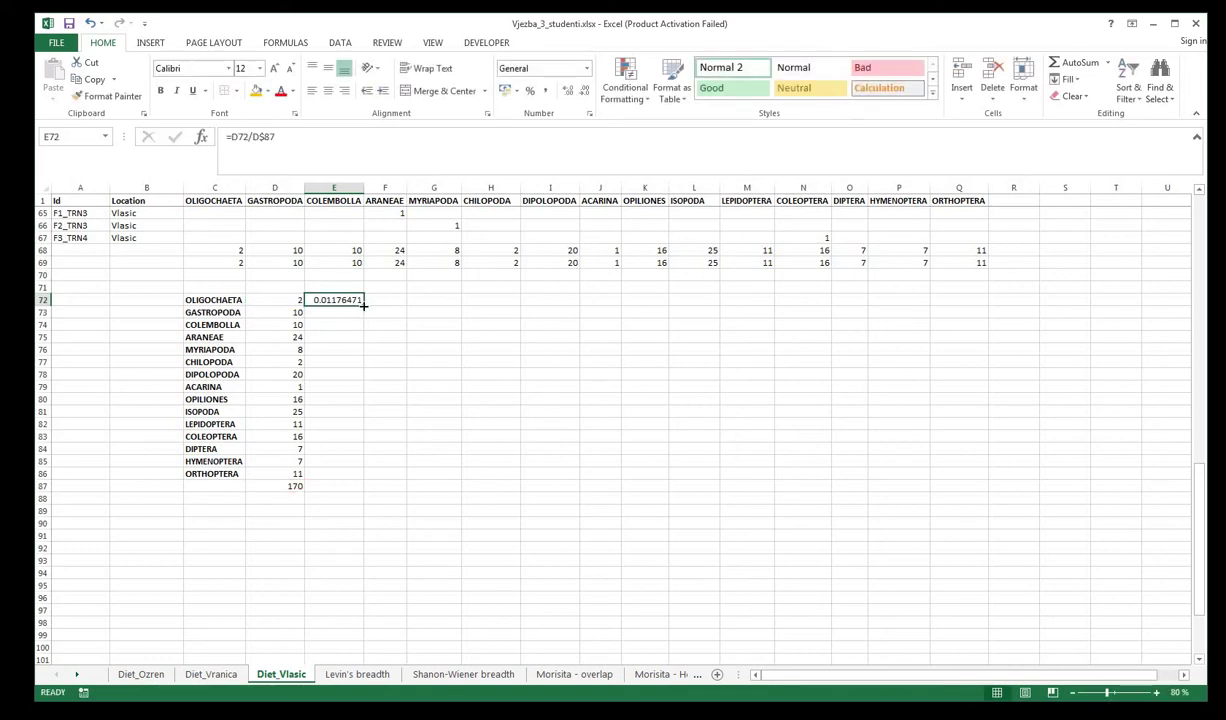
left_click_drag(363, 306, 413, 476)
left_click(413, 474)
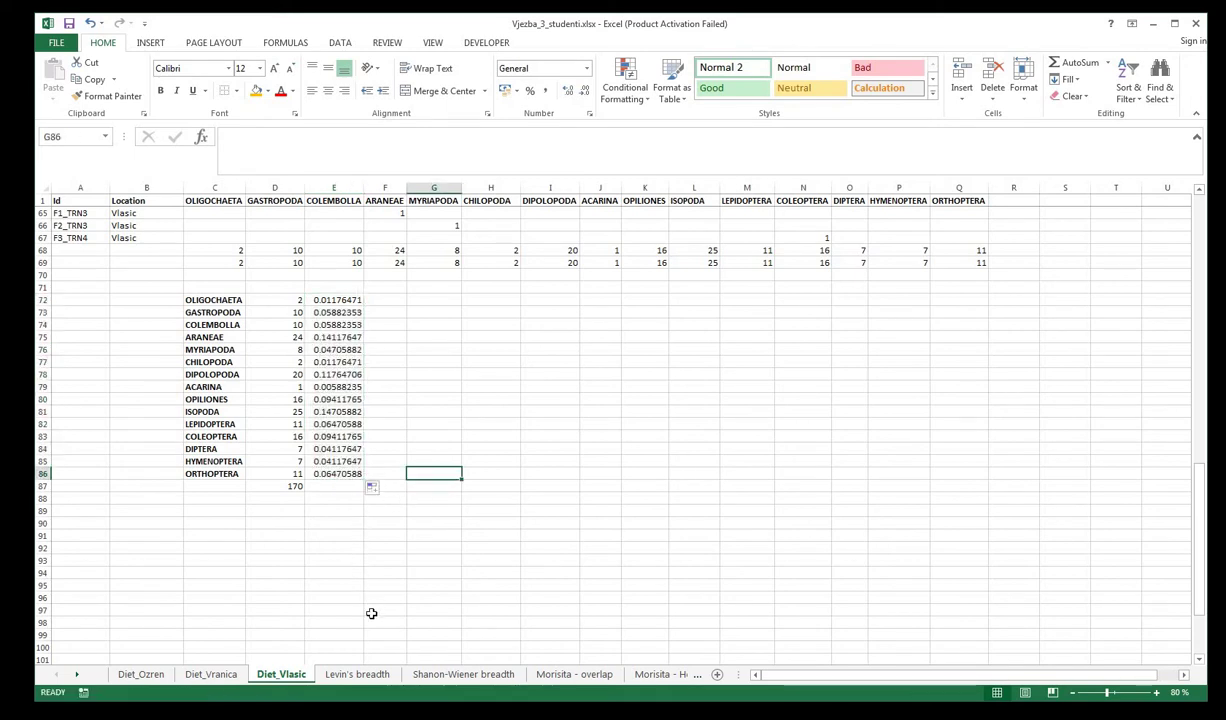
- On the Levin's breadth sheet, enter the headings Pi ozren, Pi Vranica and Pi Vlasic in A8:C8
left_click(357, 674)
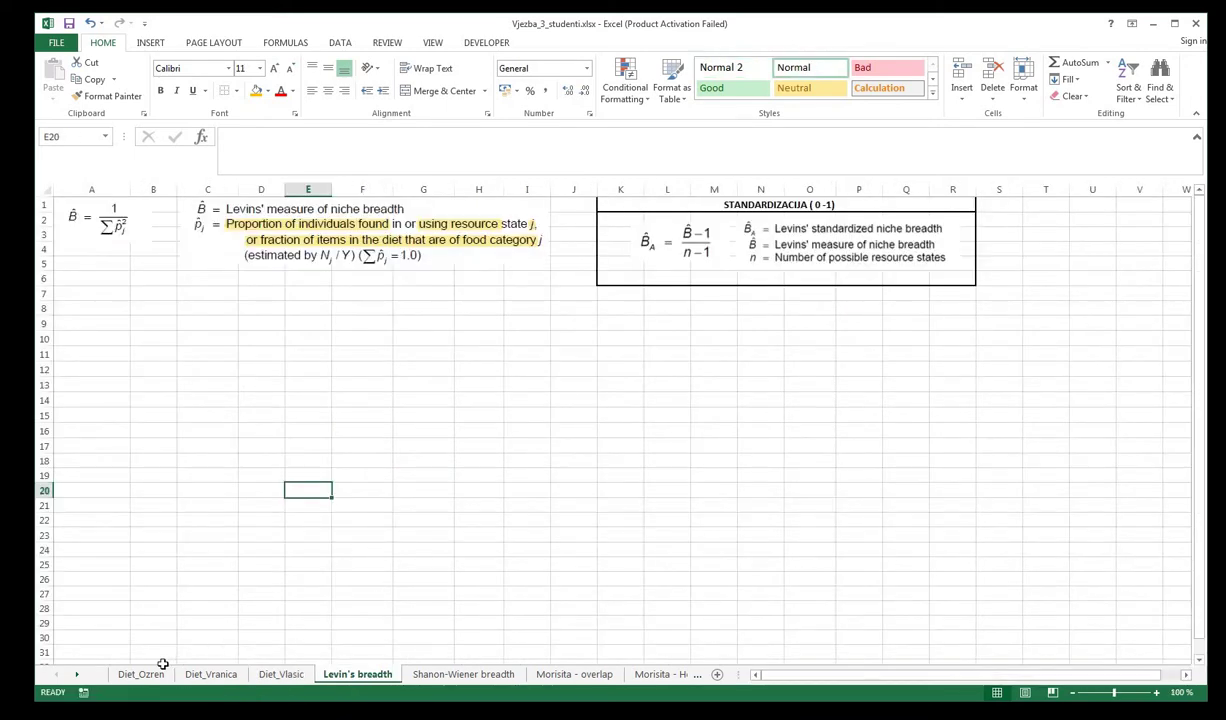
left_click(98, 304)
type("Pi o")
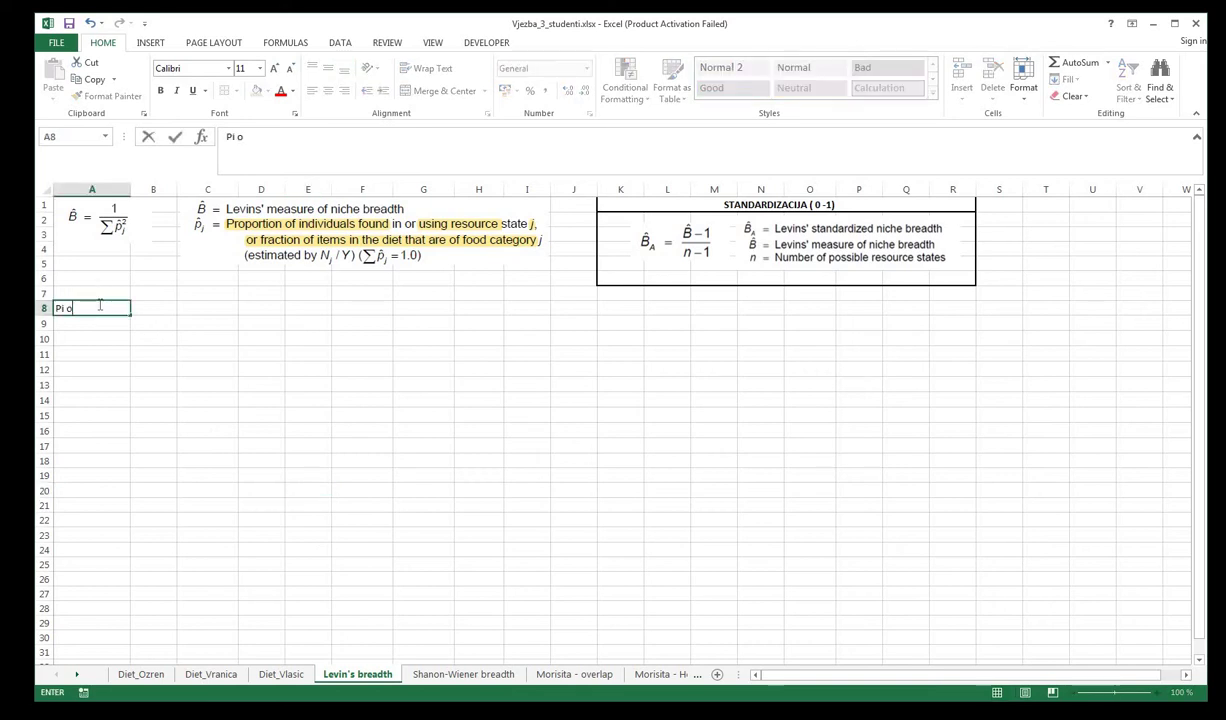
type("zren")
key("Tab")
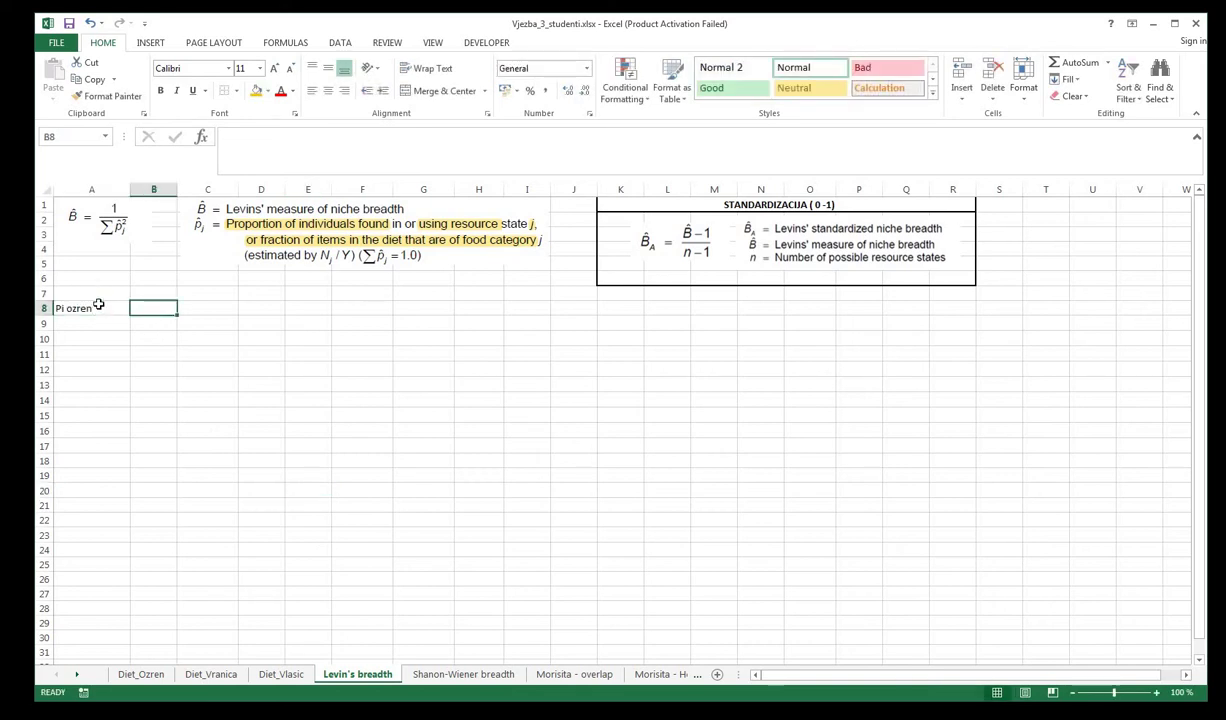
type("Pi Vranica")
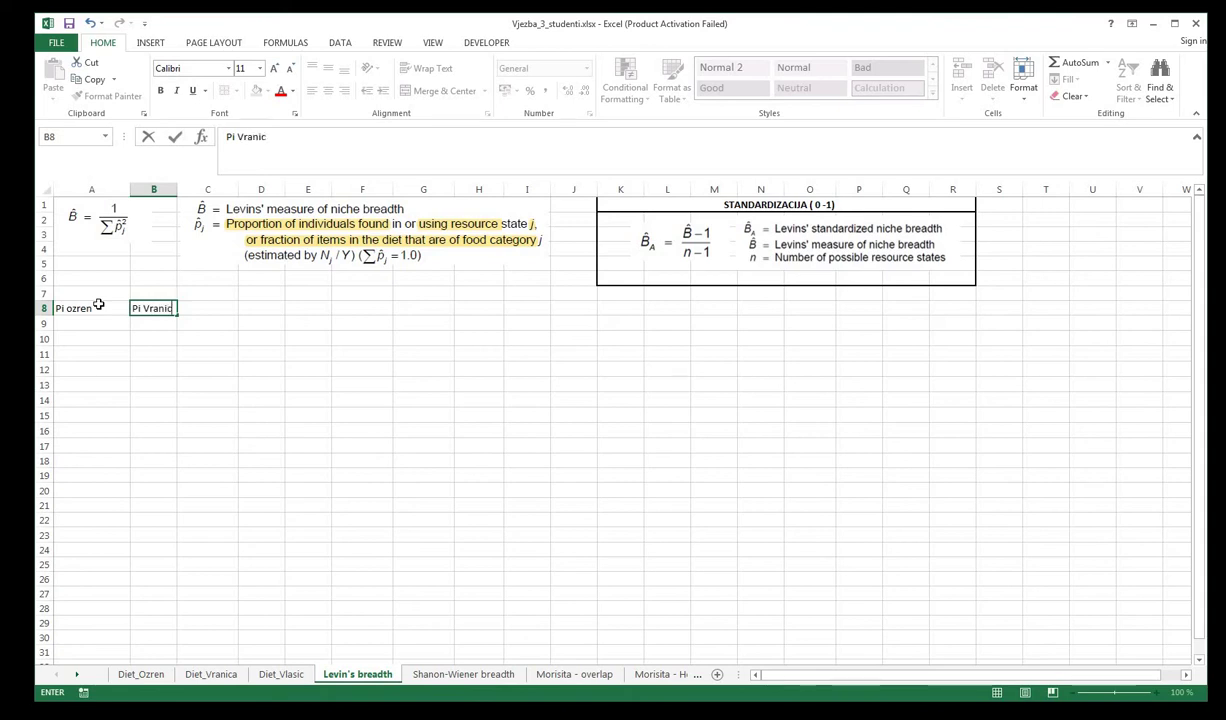
key("Tab")
type("O")
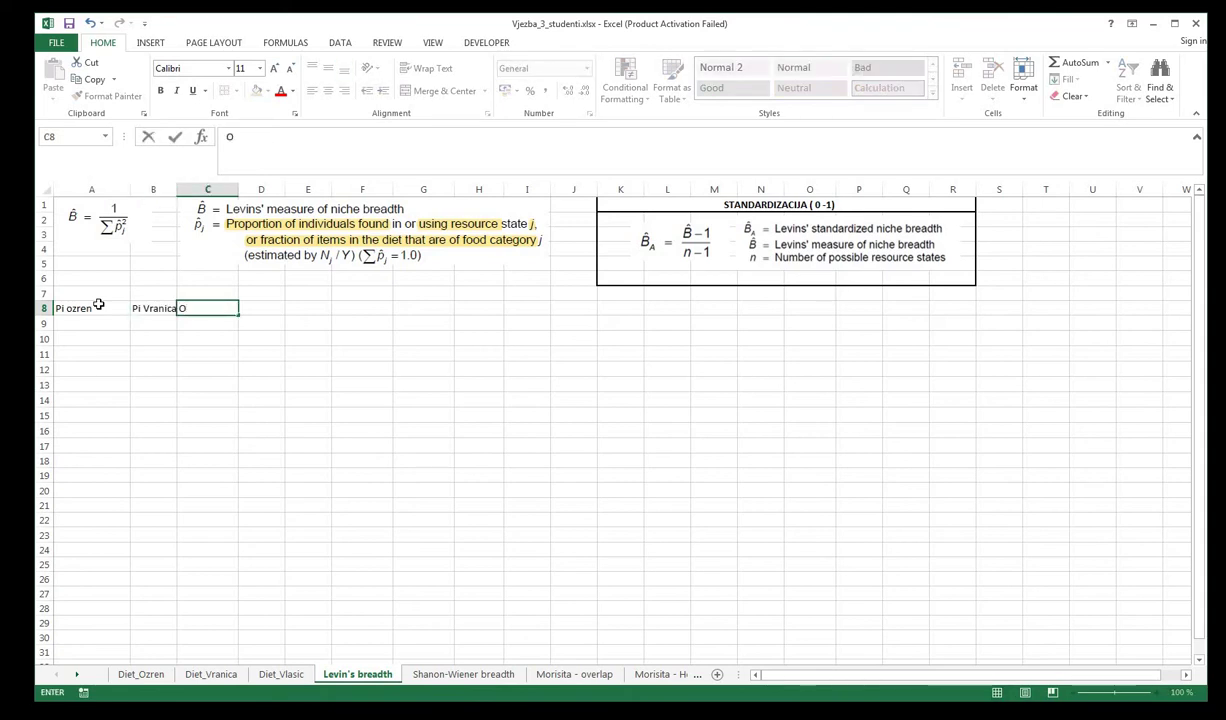
type("Pi Vlasic")
left_click(141, 360)
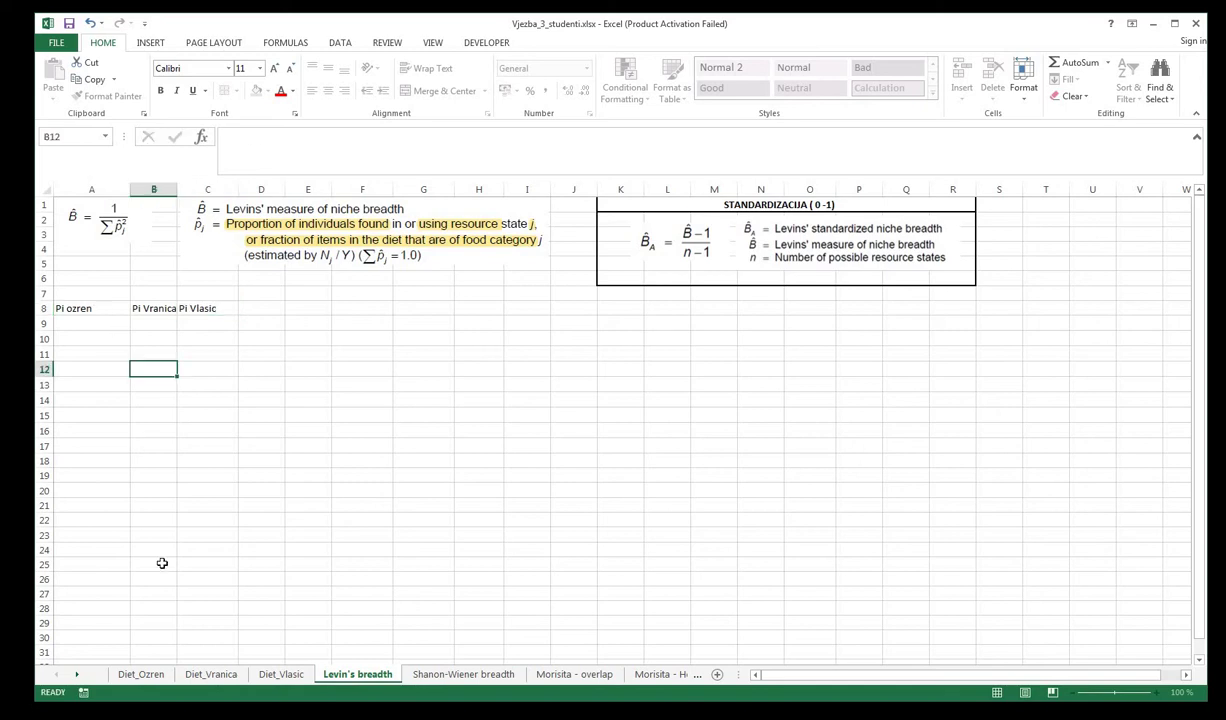
- Copy the prey group names from C83:C97 of the Diet_Ozren sheet into the Levin's breadth sheet, starting at D9
left_click(145, 673)
left_click_drag(330, 288, 328, 438)
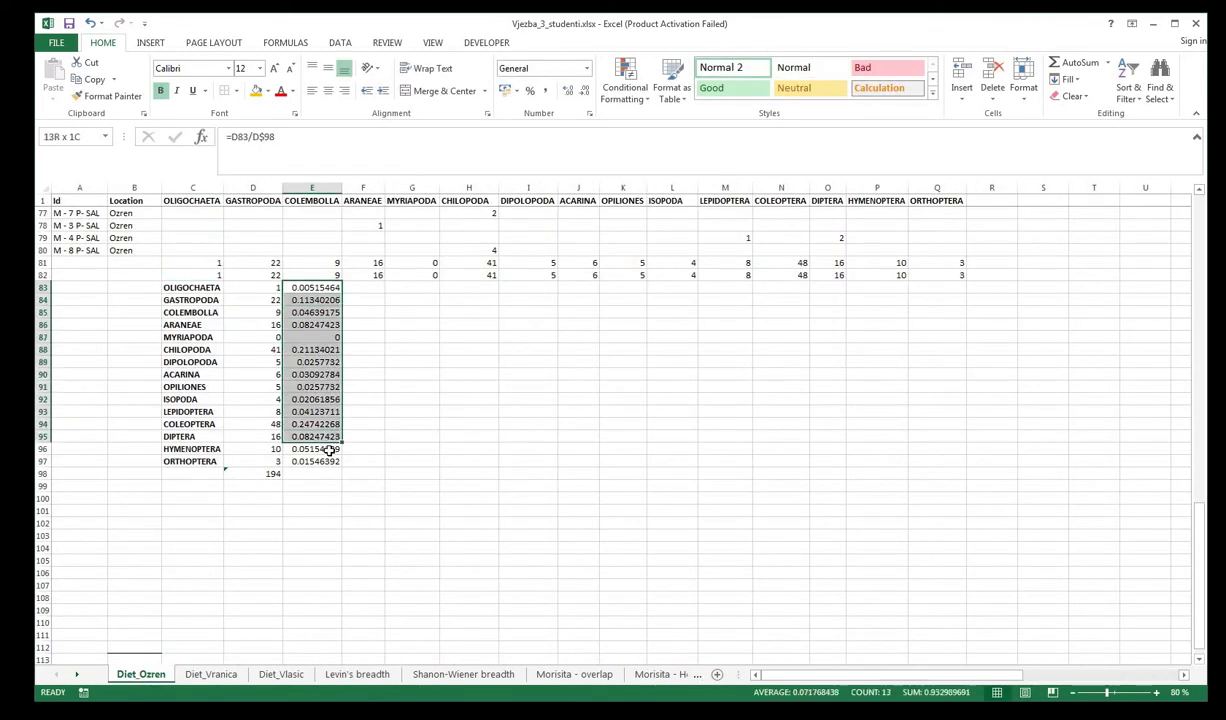
left_click_drag(188, 287, 190, 300)
left_click_drag(201, 410, 207, 461)
key("ctrl+c")
left_click(357, 673)
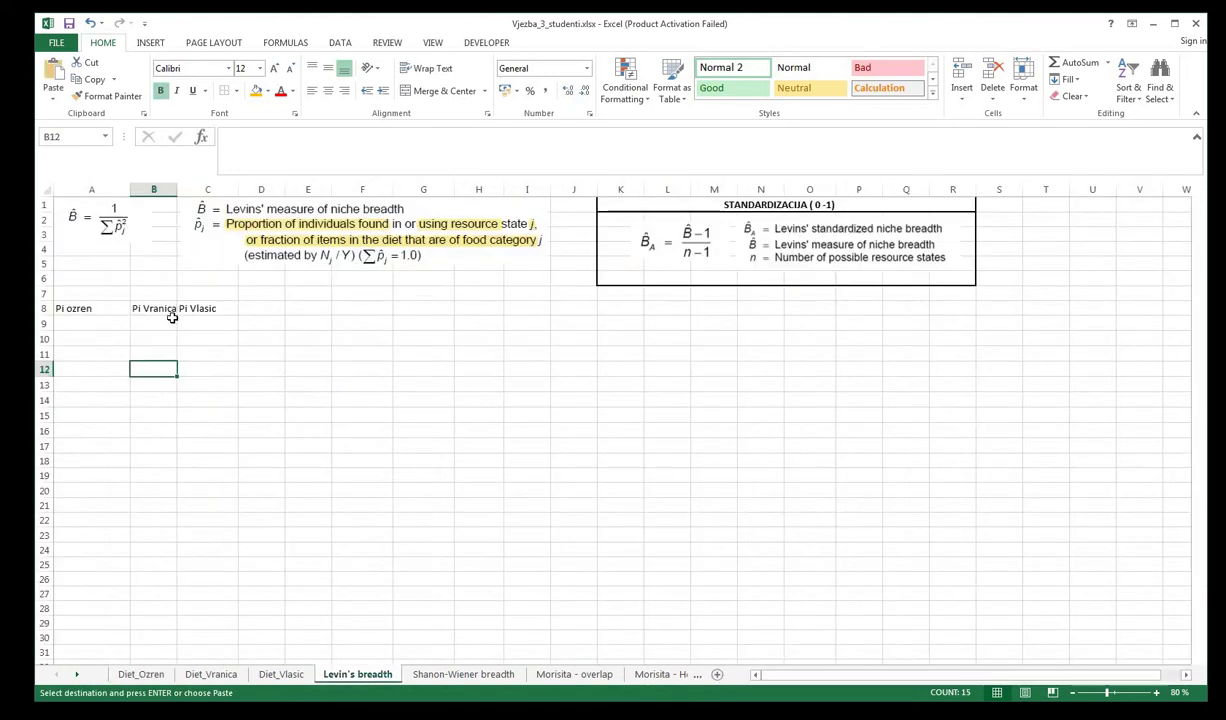
left_click(264, 324)
key("ctrl+v")
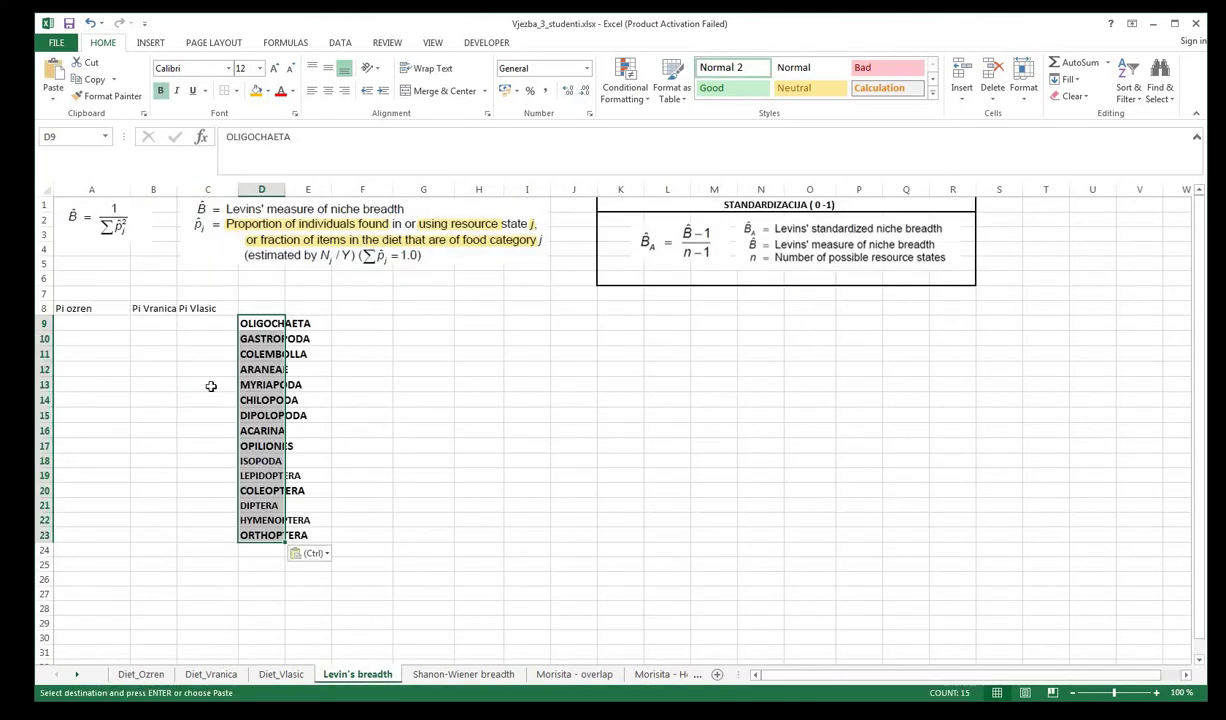
- Move the three Pi headings from A8:C8 to F8:H8, beside the prey group names
left_click_drag(86, 308, 225, 309)
key("ctrl+c")
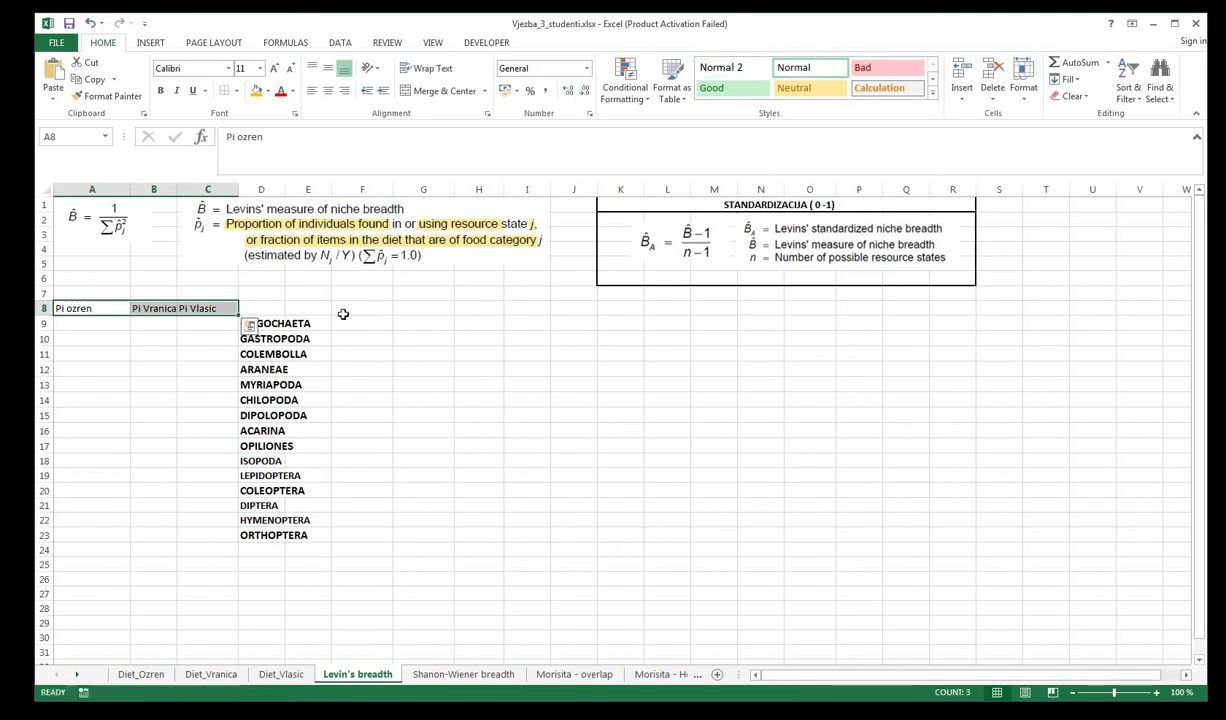
left_click(353, 309)
key("ctrl+v")
left_click(416, 364)
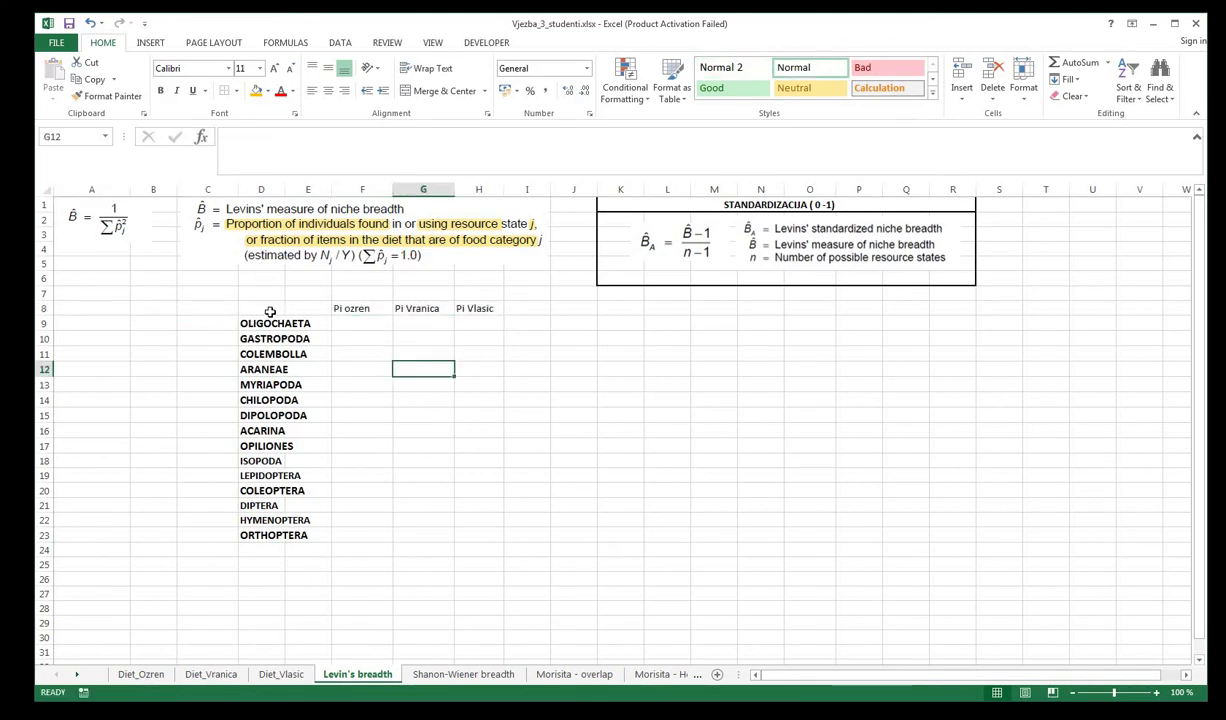
- Move the whole block D8:H24 with names and headings so that it starts at A8
left_click_drag(261, 308, 308, 323)
left_click_drag(468, 437, 488, 550)
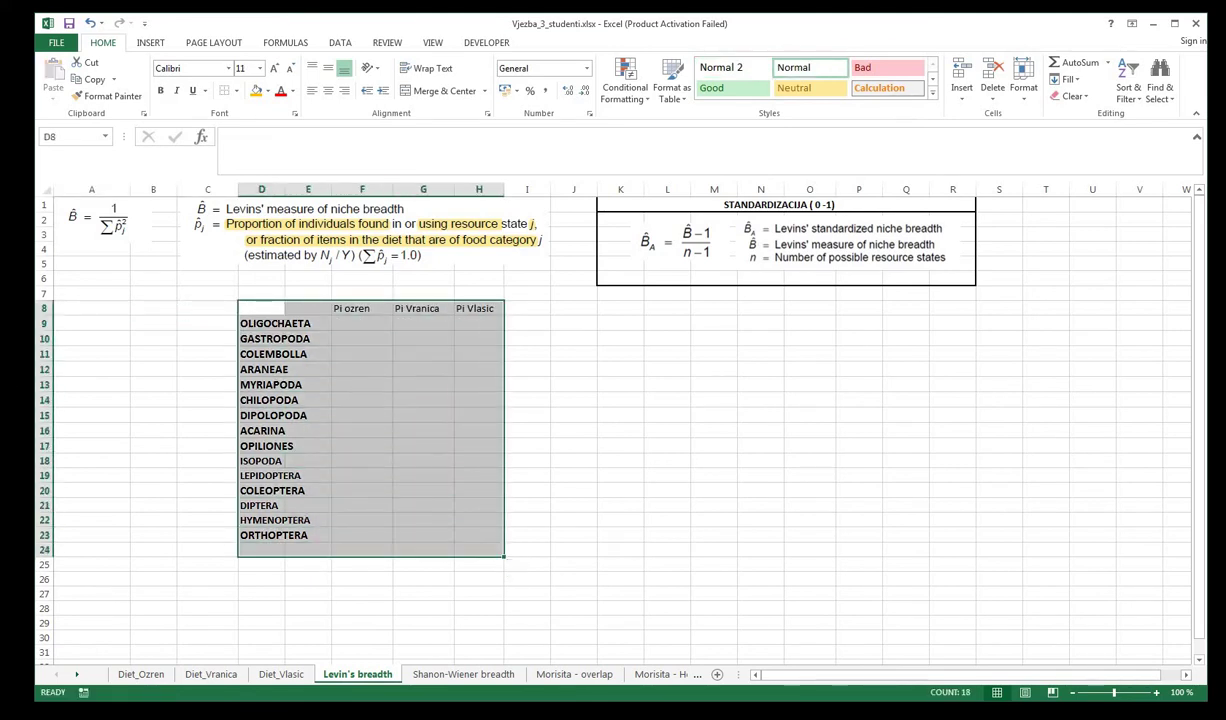
key("ctrl+c")
left_click(115, 307)
key("ctrl+v")
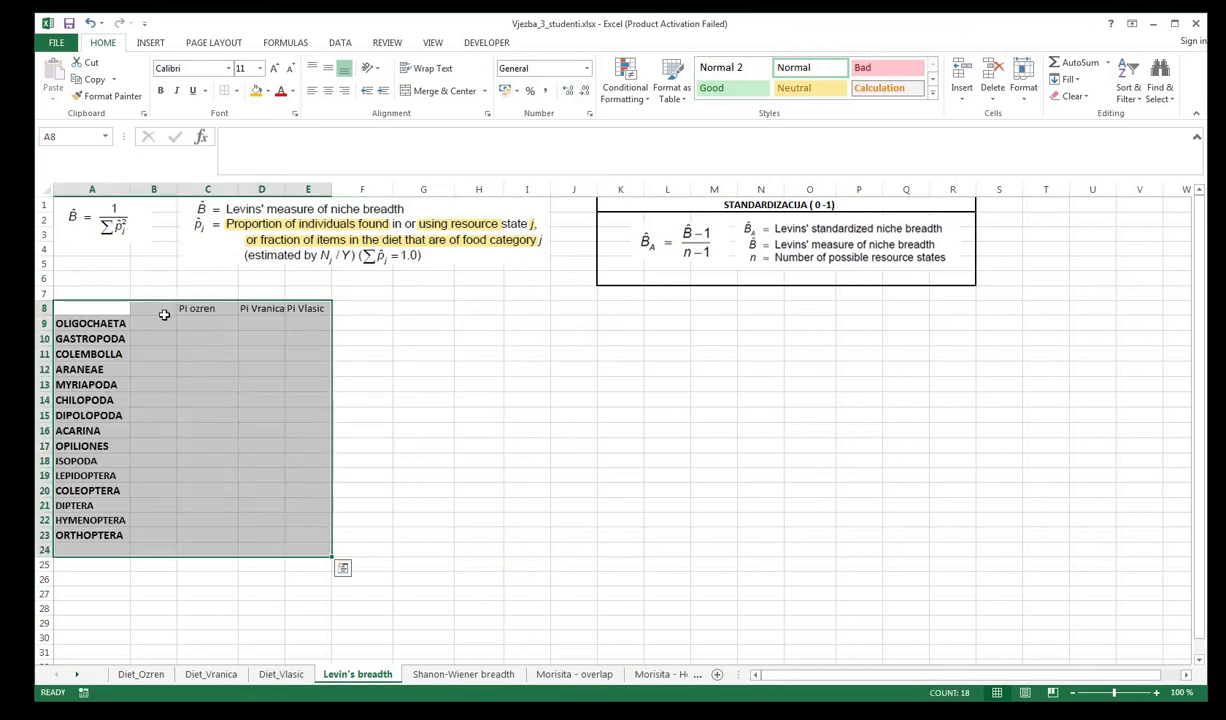
- Move the three Pi headings from C8:E8 one column over to B8:D8
left_click(172, 308)
left_click(300, 310, "shift")
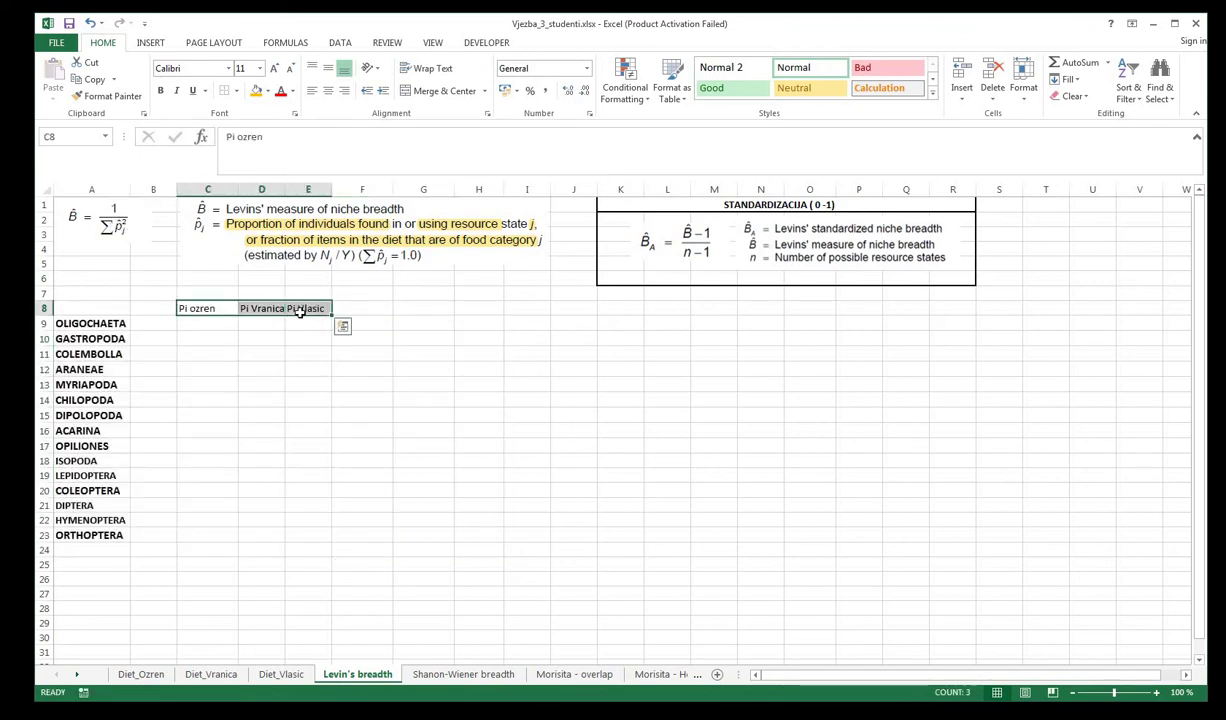
left_click(150, 308)
left_click(262, 308, "shift")
left_click(292, 364)
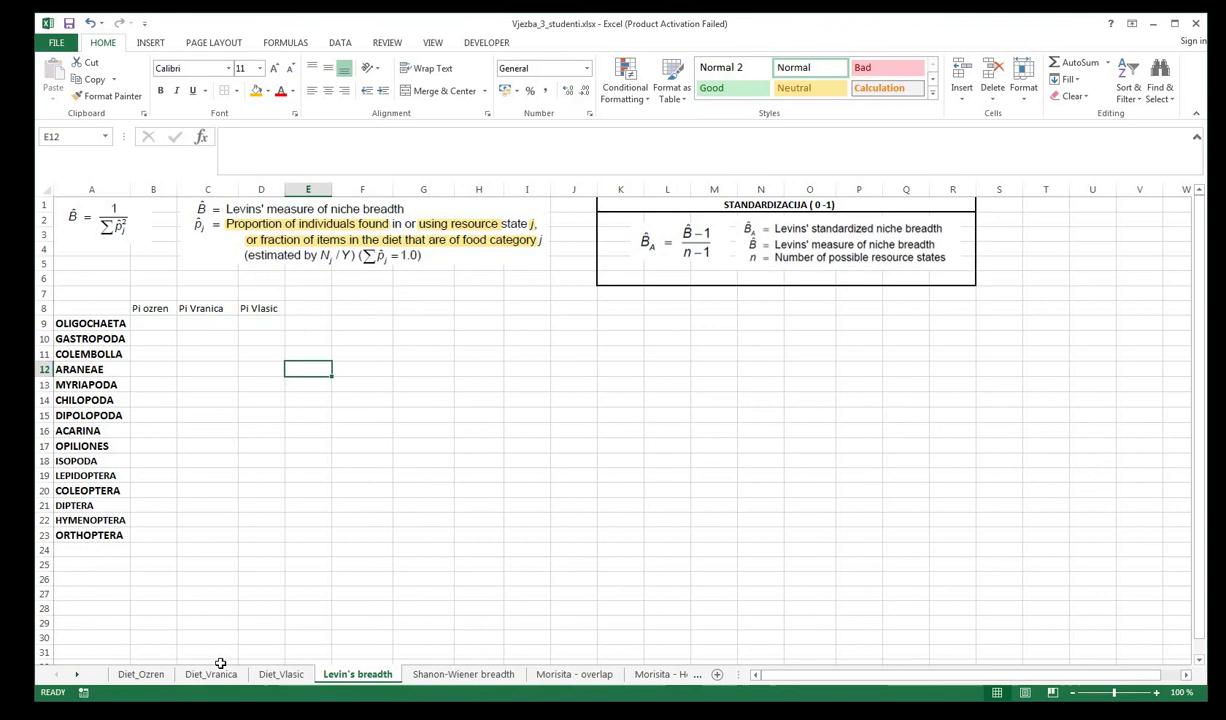
- Copy the Ozren proportions from E83:E97 of Diet_Ozren and paste them as values only into Levin's breadth, starting at B9
left_click(140, 674)
left_click_drag(307, 290, 322, 458)
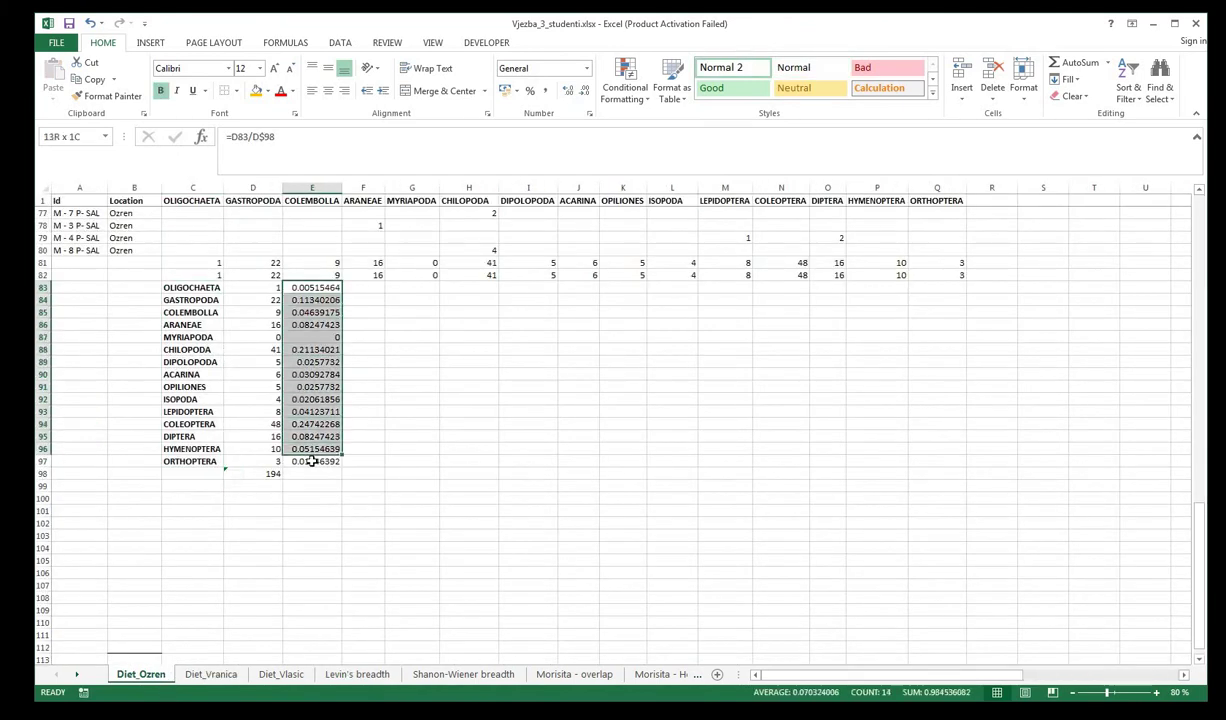
key("ctrl+c")
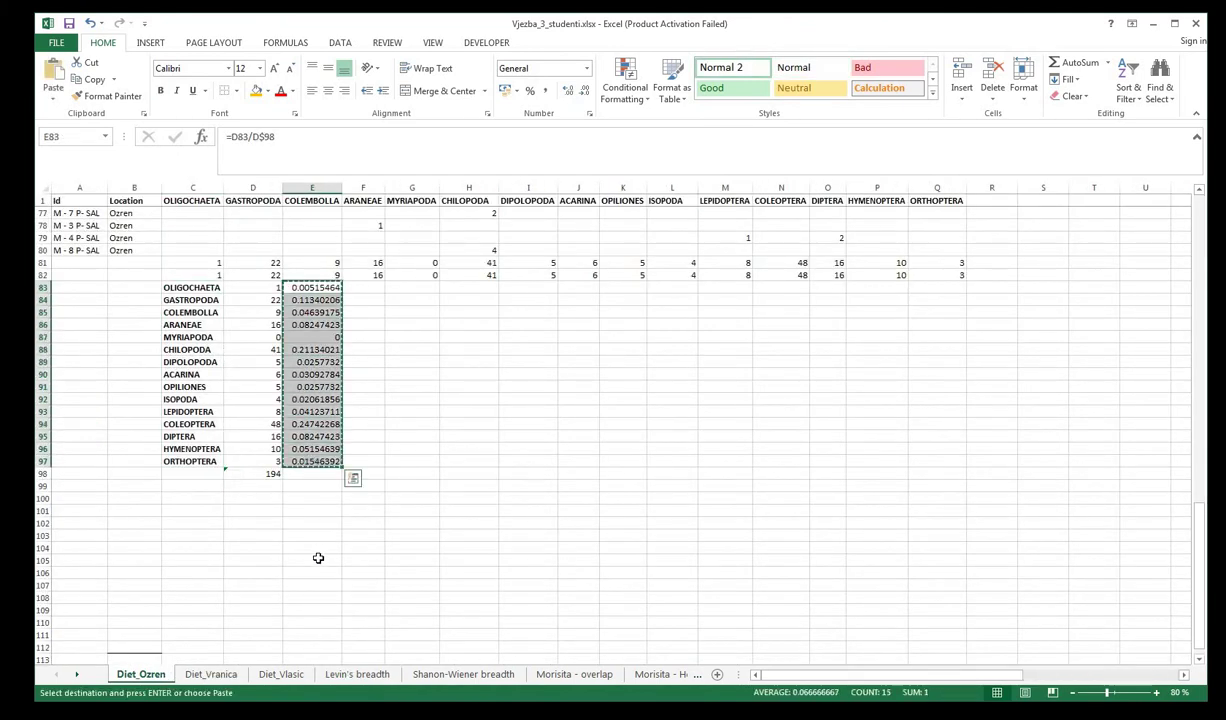
left_click(357, 674)
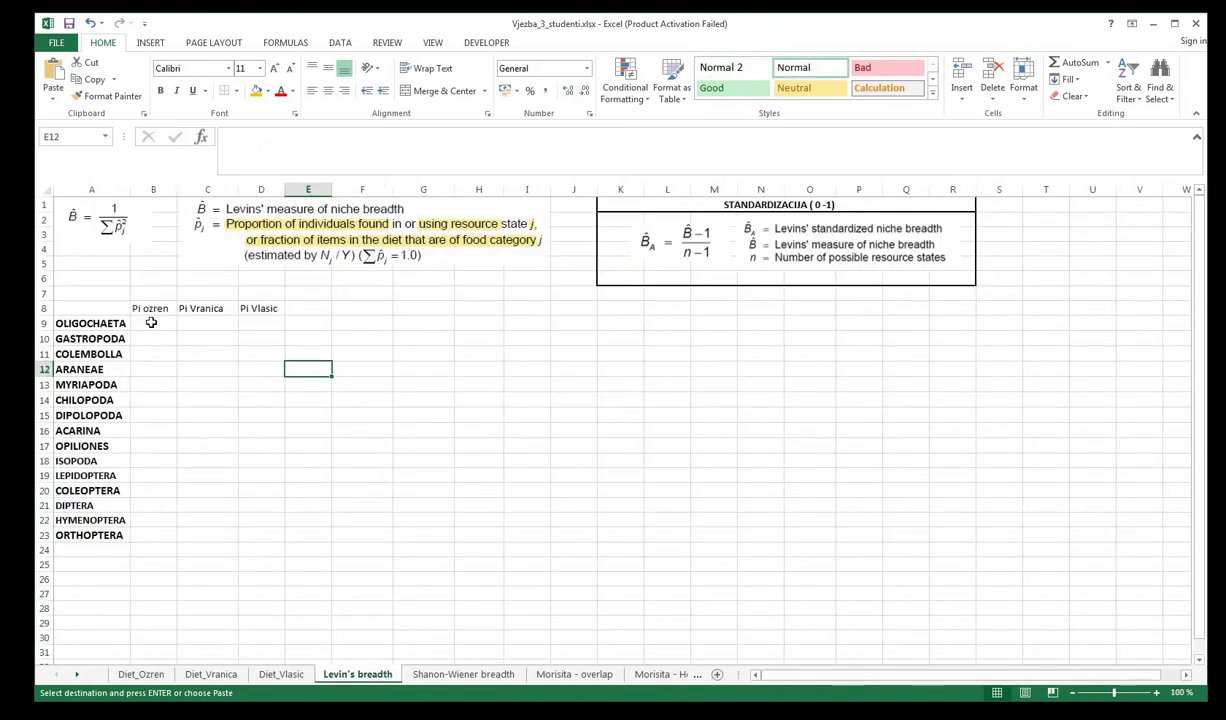
left_click(151, 322)
right_click(152, 323)
left_click(204, 389)
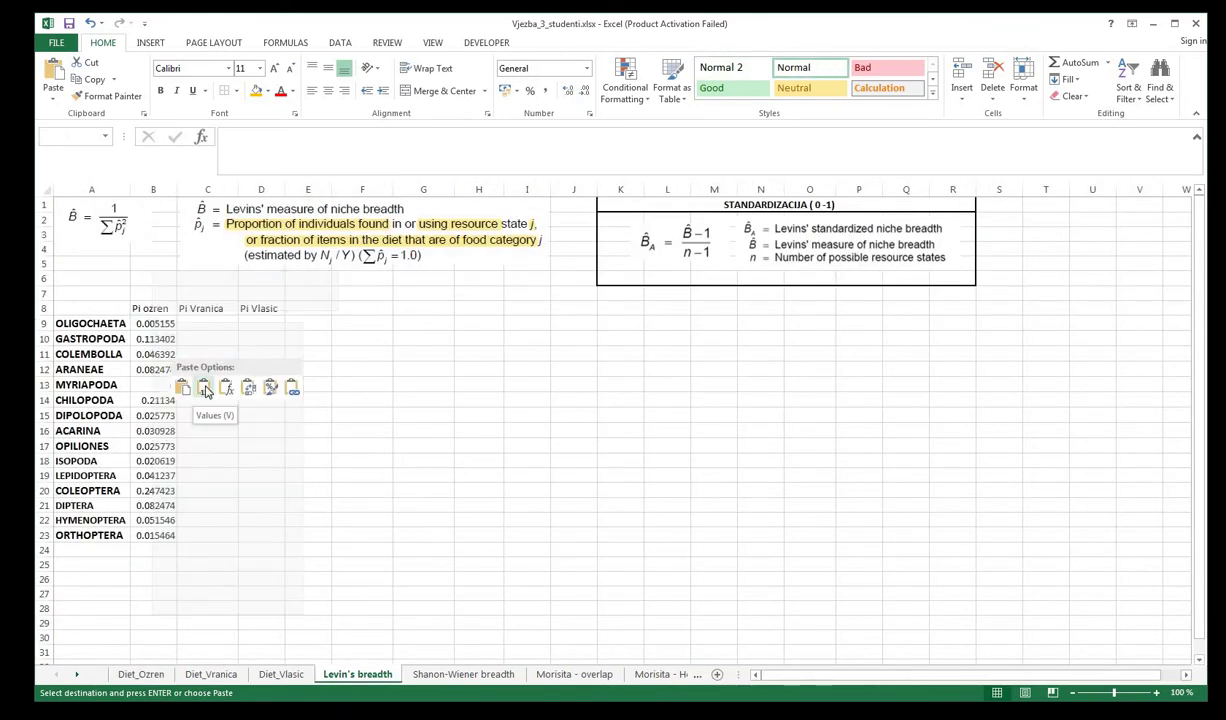
- Copy the Vranica proportions from E59:E73 of Diet_Vranica and paste them as values only into Levin's breadth, starting at C9
left_click(210, 674)
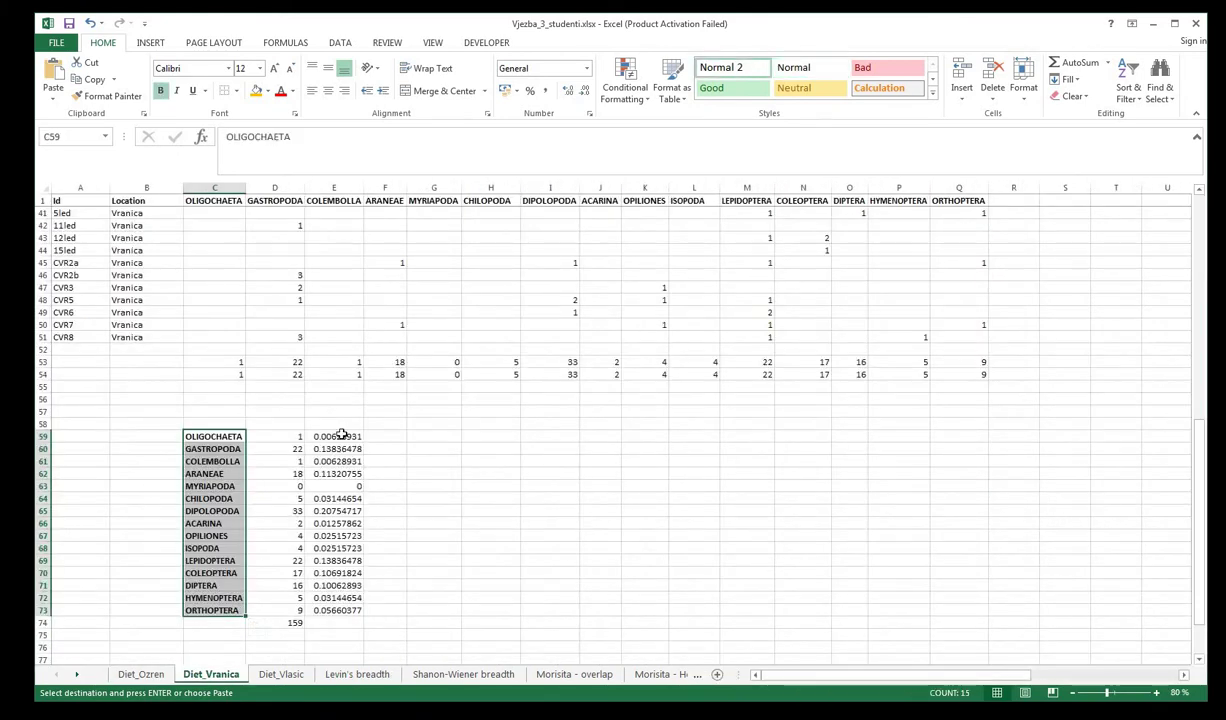
left_click_drag(341, 436, 335, 608)
key("ctrl+c")
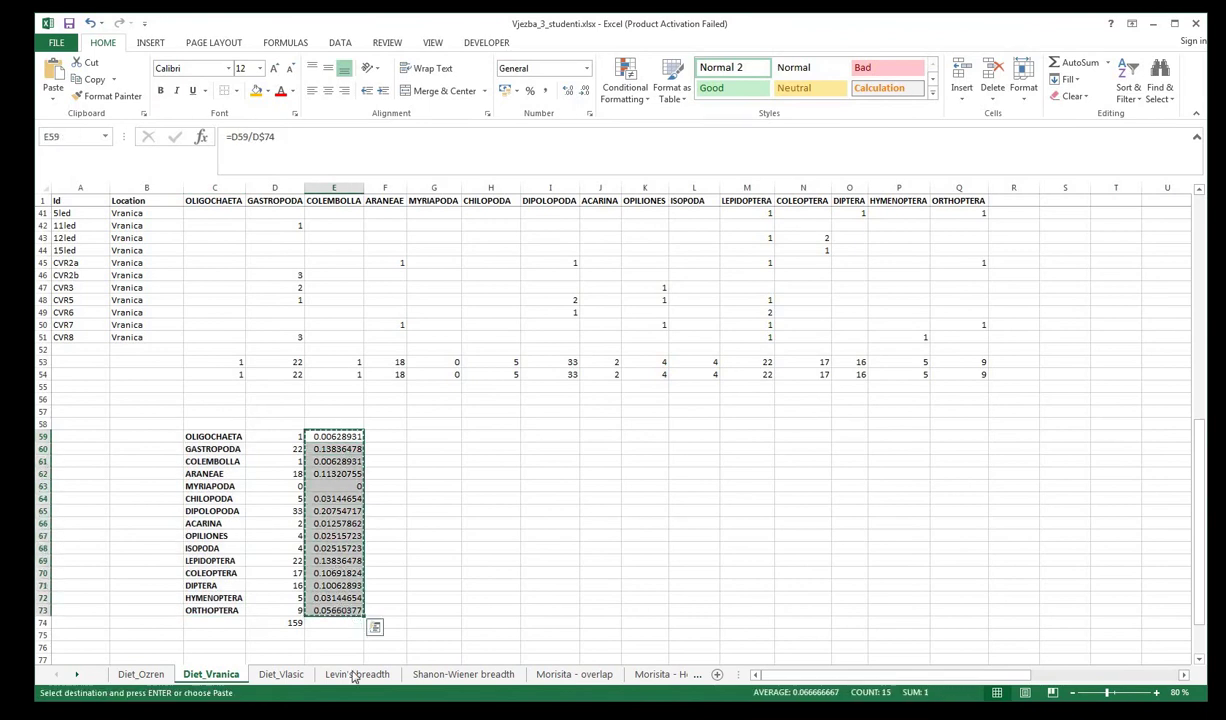
left_click(353, 674)
left_click(205, 323)
right_click(206, 323)
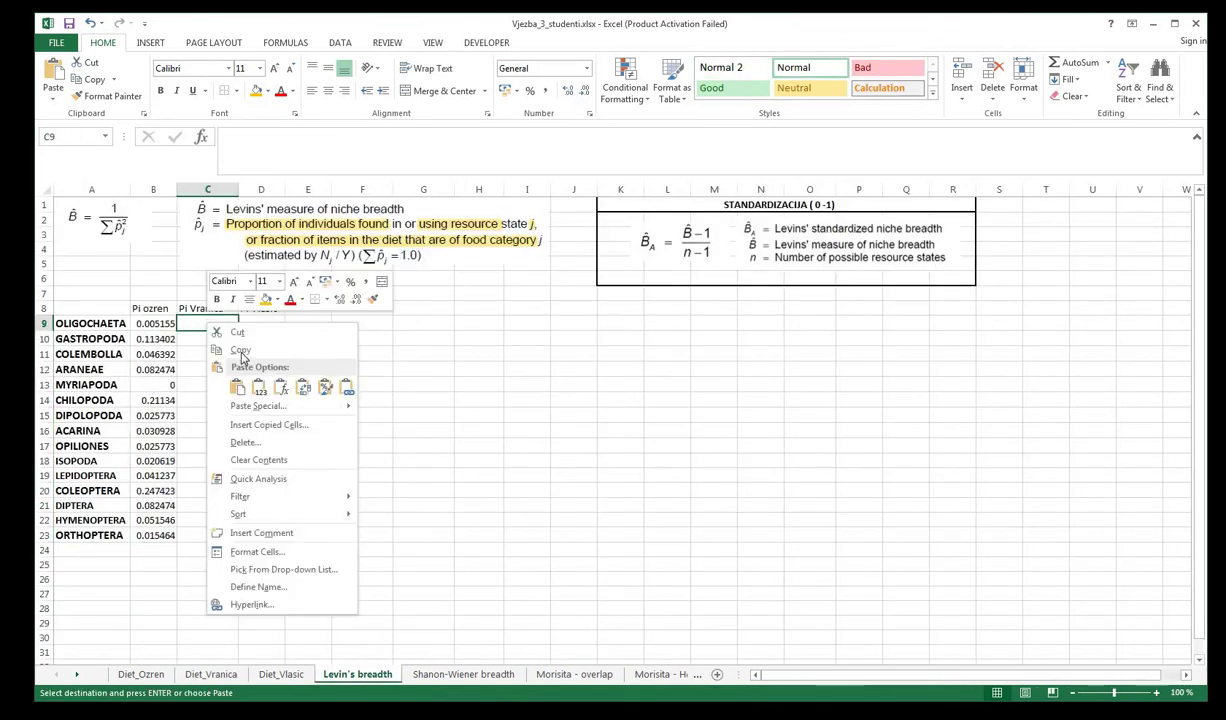
- Copy the Vlasic proportions from E72:E86 of Diet_Vlasic and paste them as values only into Levin's breadth, starting at D9
left_click(298, 675)
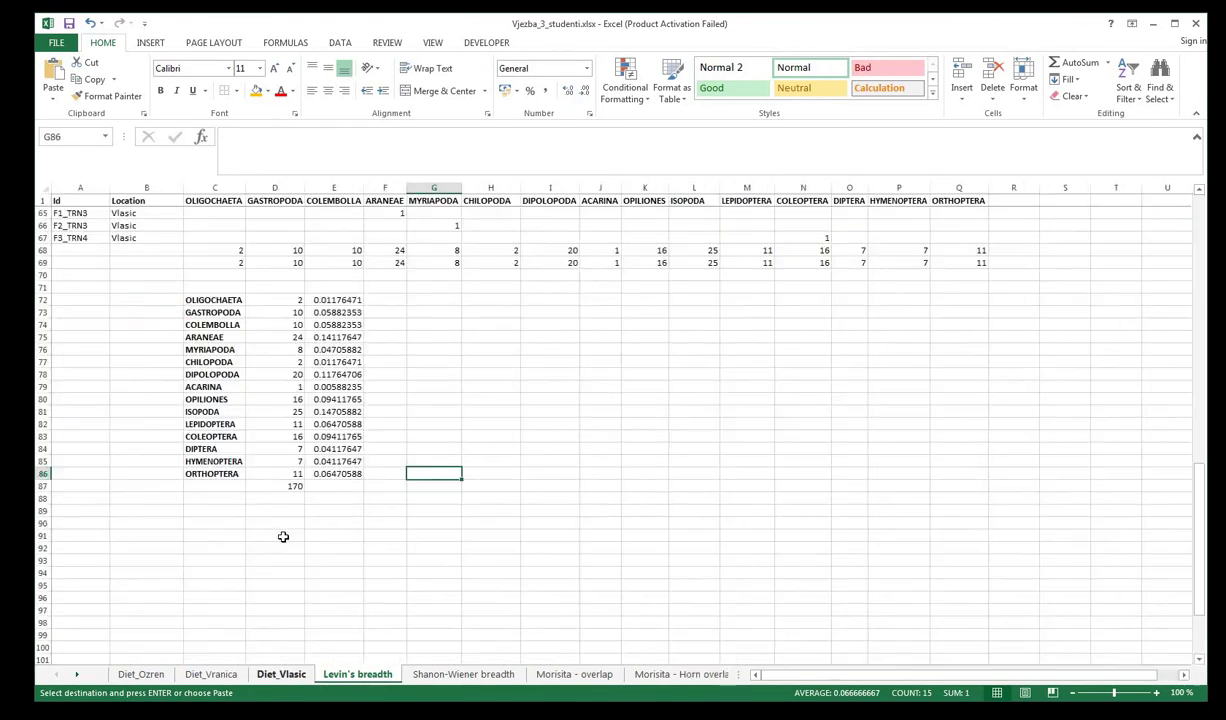
left_click_drag(334, 299, 333, 474)
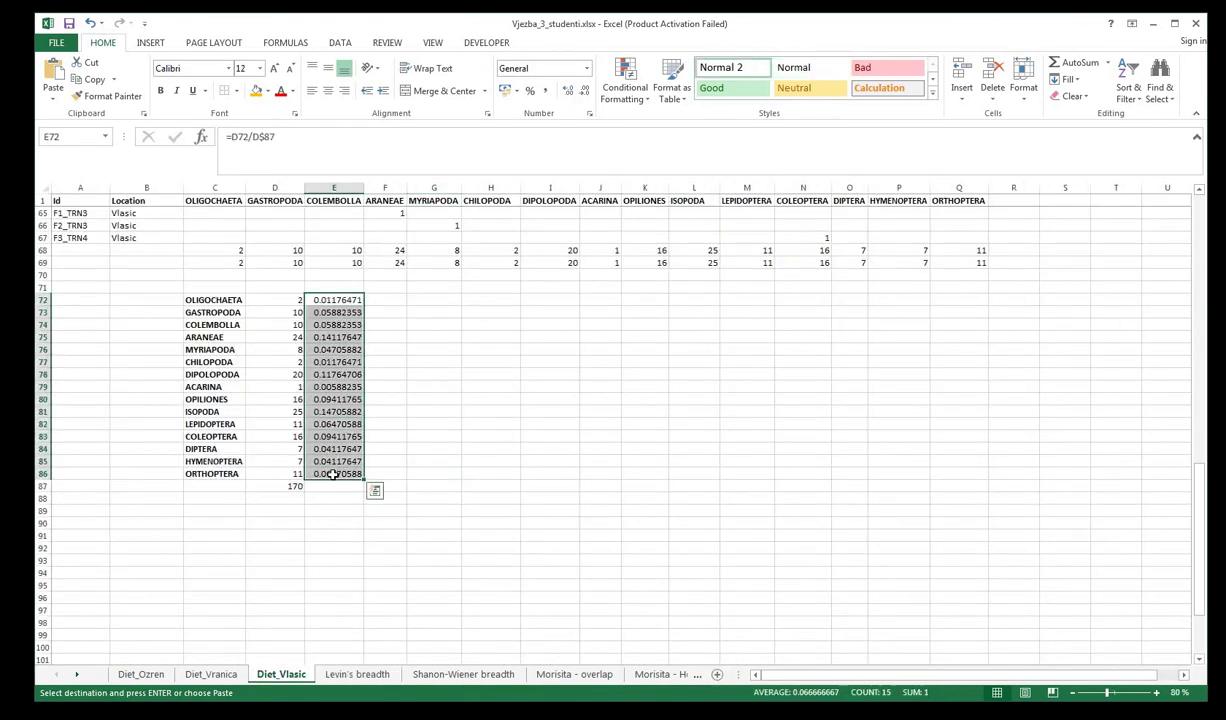
left_click(357, 674)
left_click(264, 331)
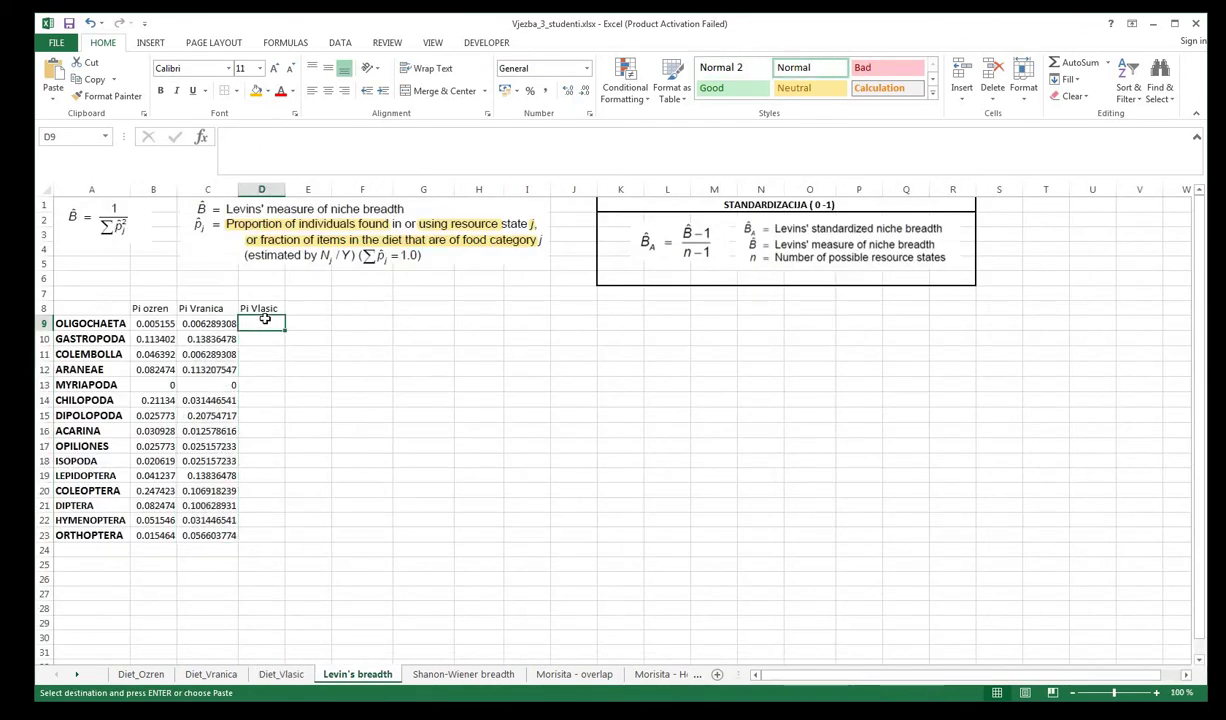
right_click(265, 326)
left_click(320, 389)
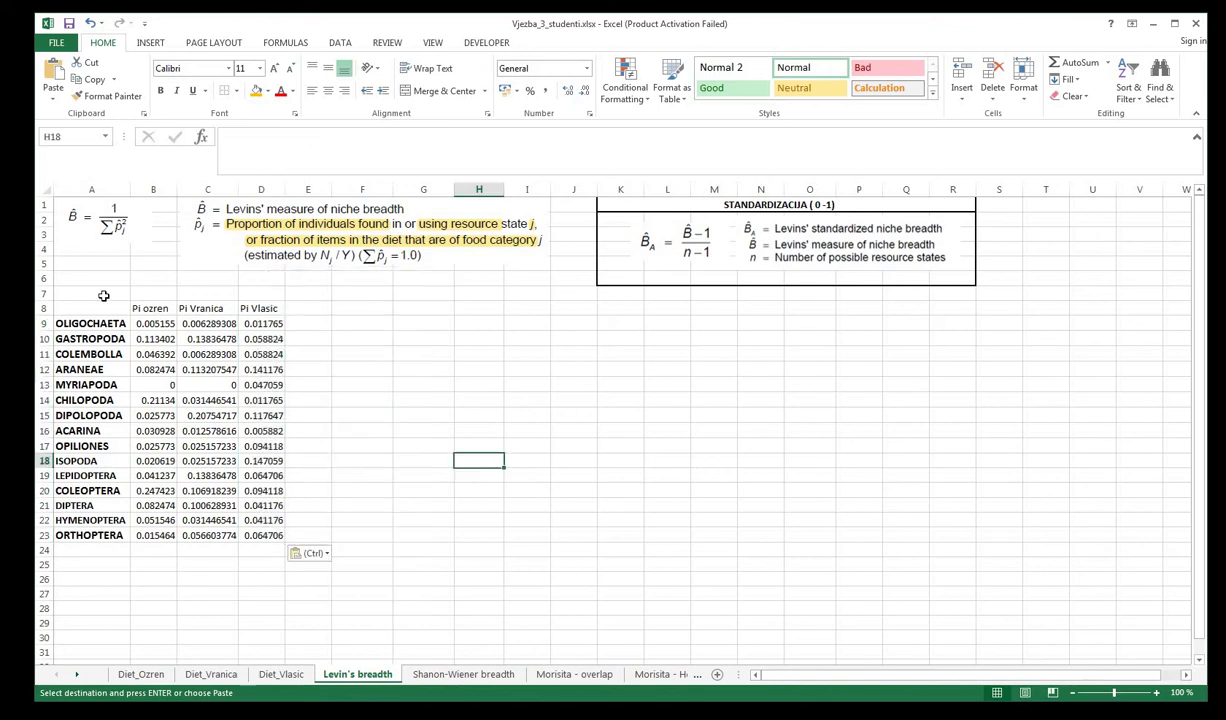
left_click_drag(95, 305, 285, 524)
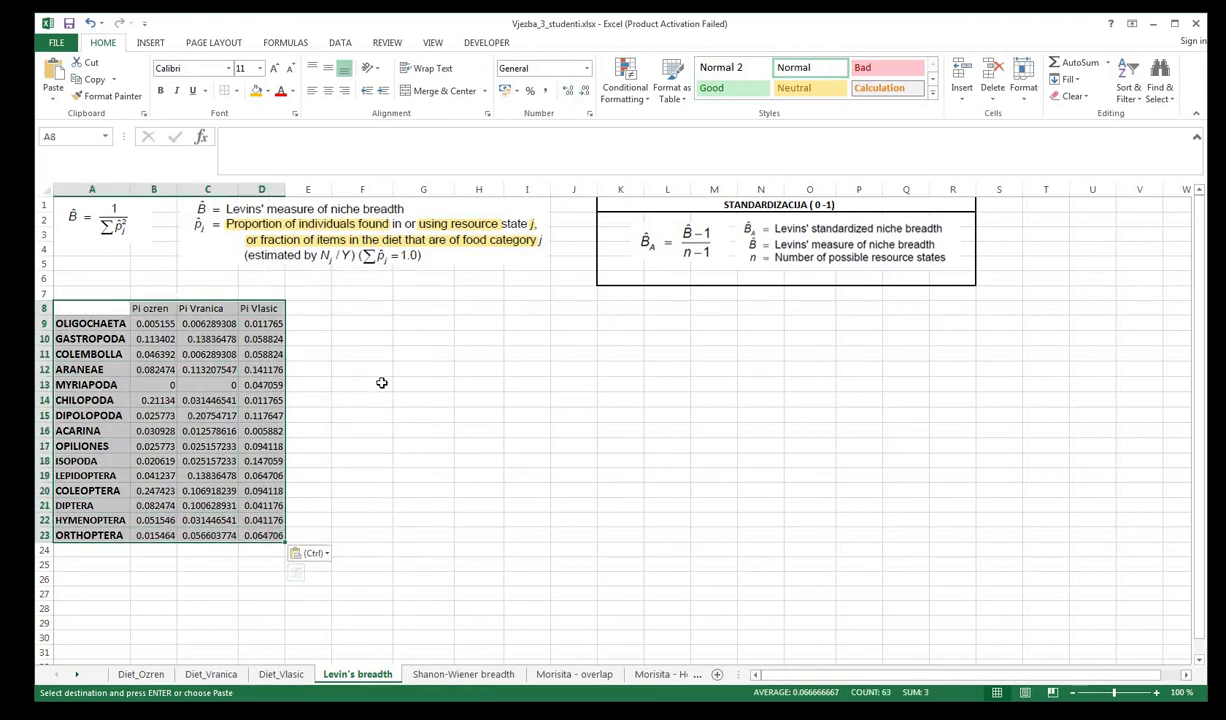
left_click(362, 369)
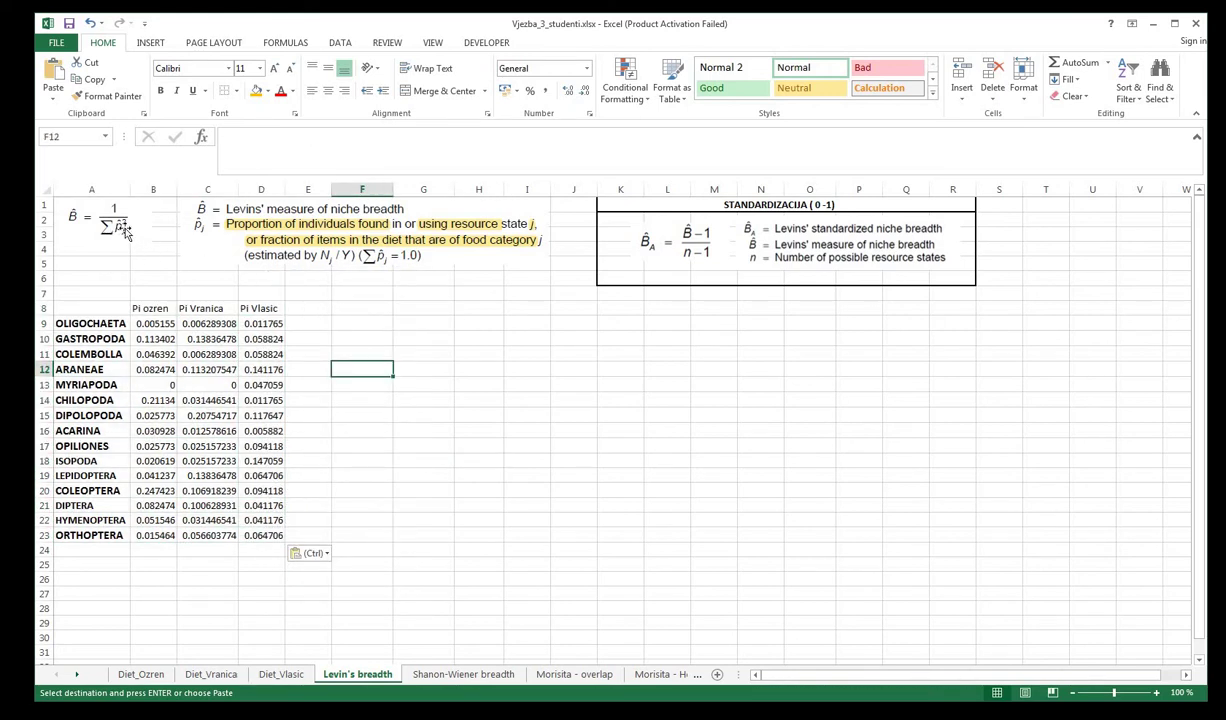
- Copy the three Pi headings from B8:D8 to F8:H8
left_click_drag(152, 308, 270, 309)
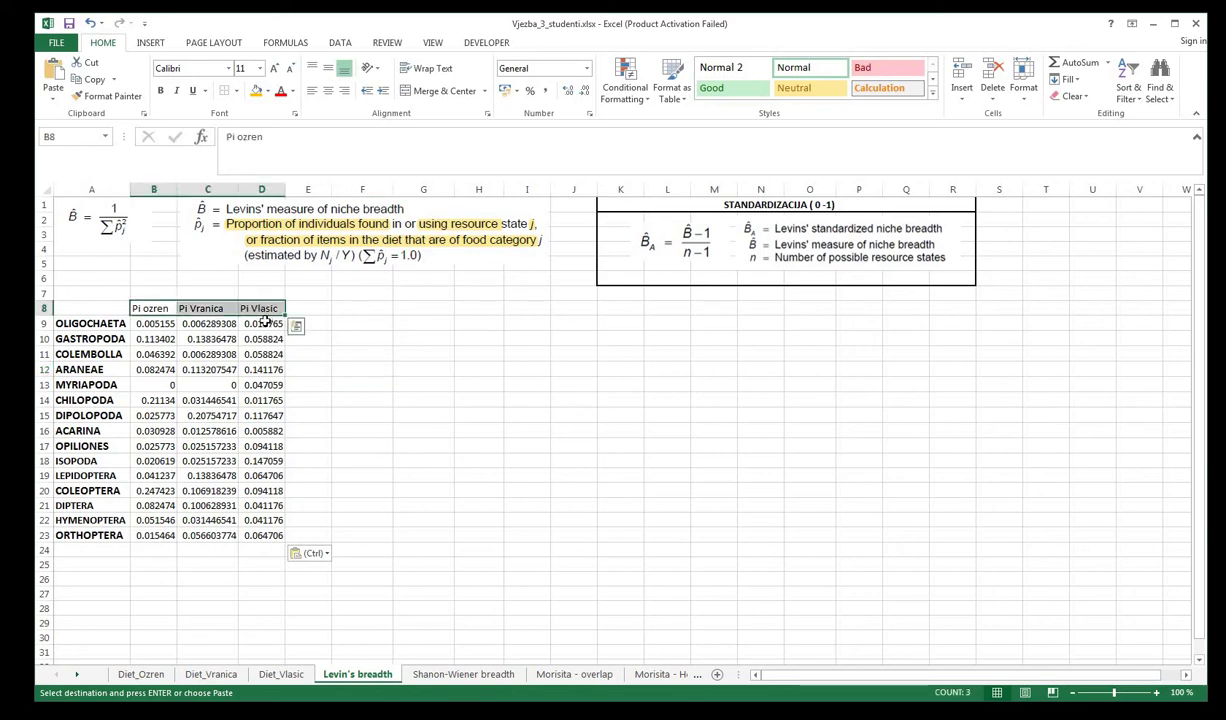
key("ctrl+c")
left_click(385, 309)
key("ctrl+v")
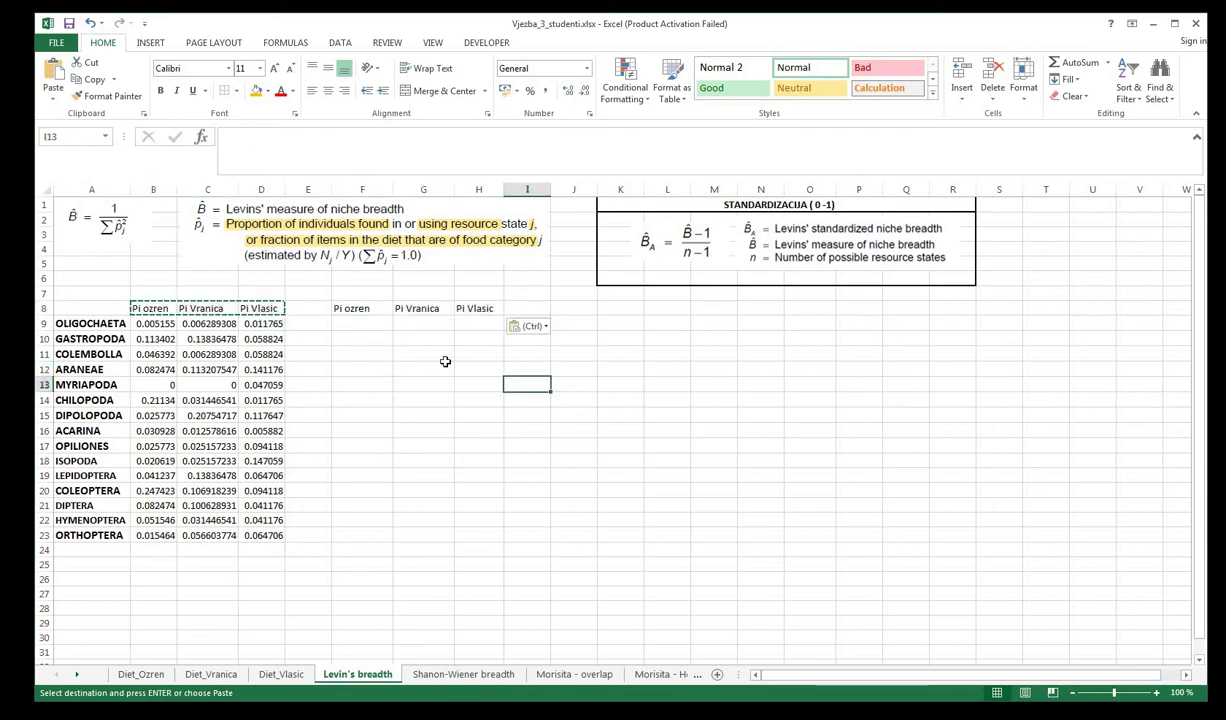
- Enter the formula =B9*B9 in F9 to square the first Ozren proportion
double_click(350, 322)
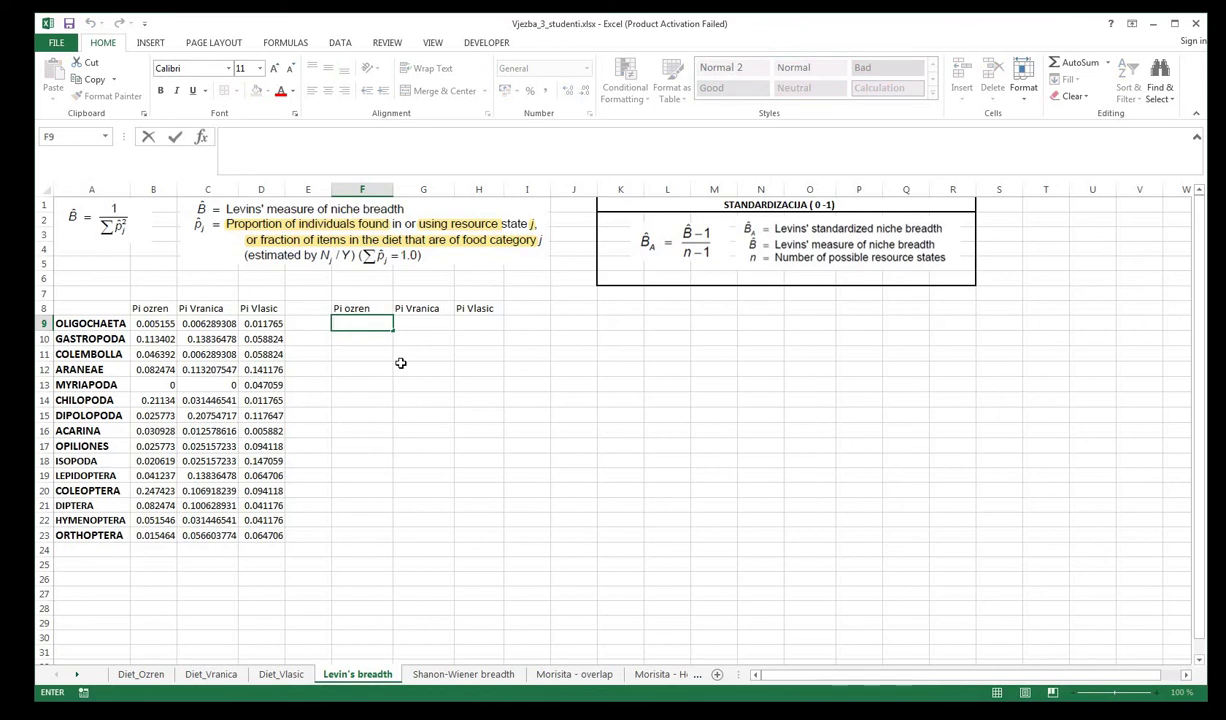
type("=")
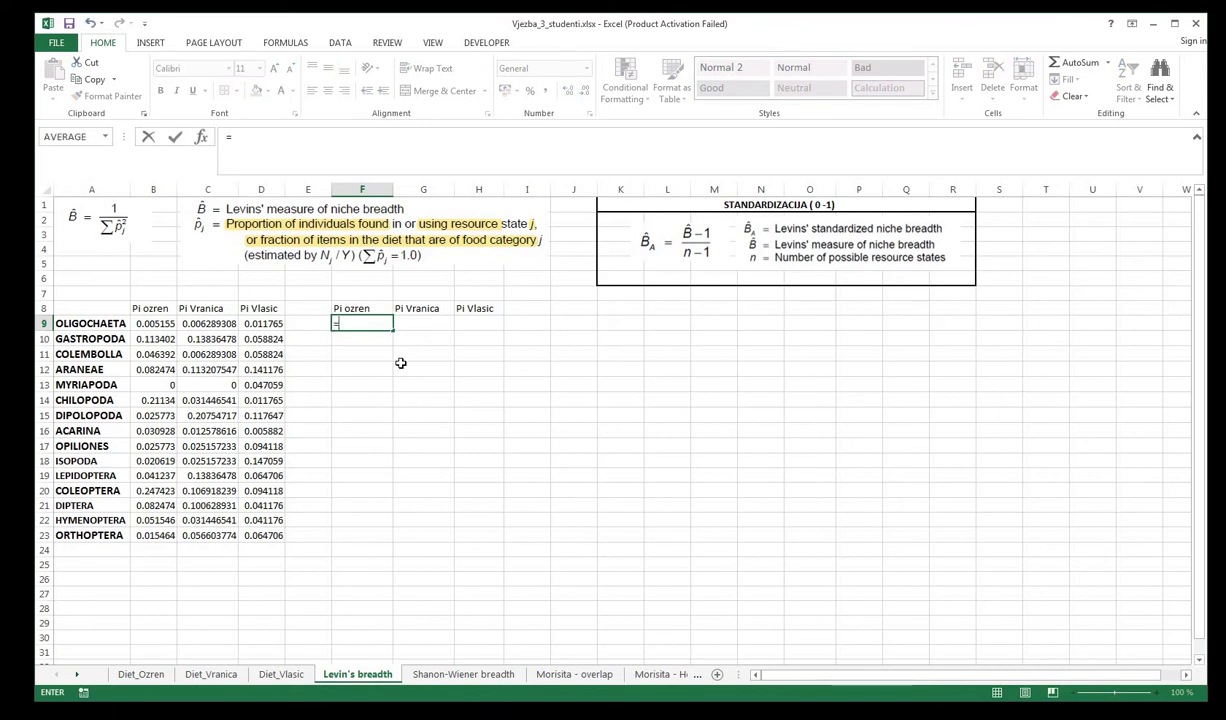
left_click(150, 322)
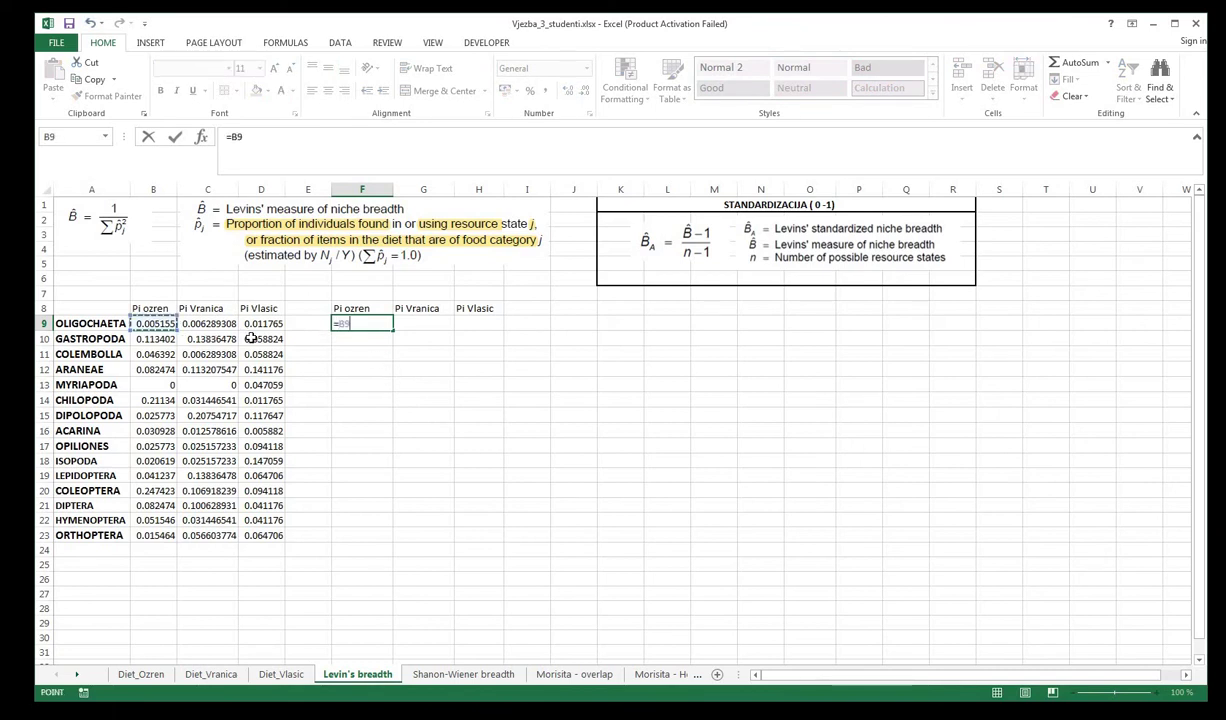
type("*")
left_click(175, 325)
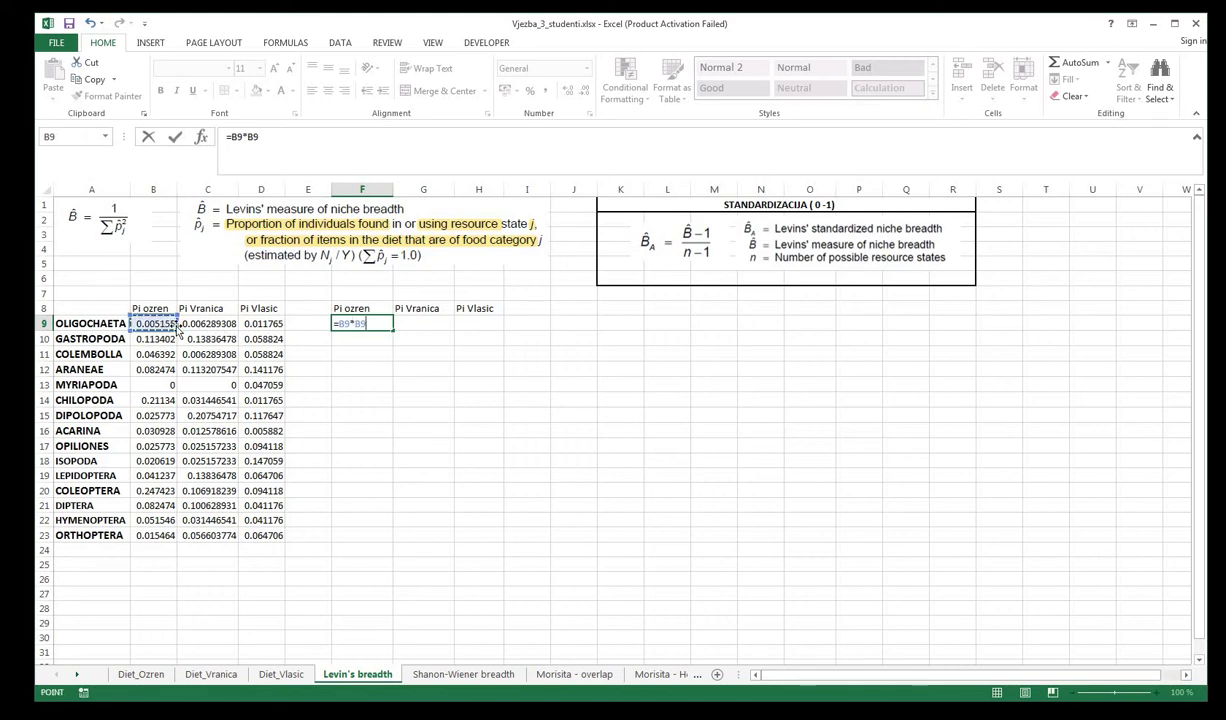
key("Return")
- Set the formula in F9 to =B9^2 so that the Ozren proportion is squared with an exponent
left_click(366, 324)
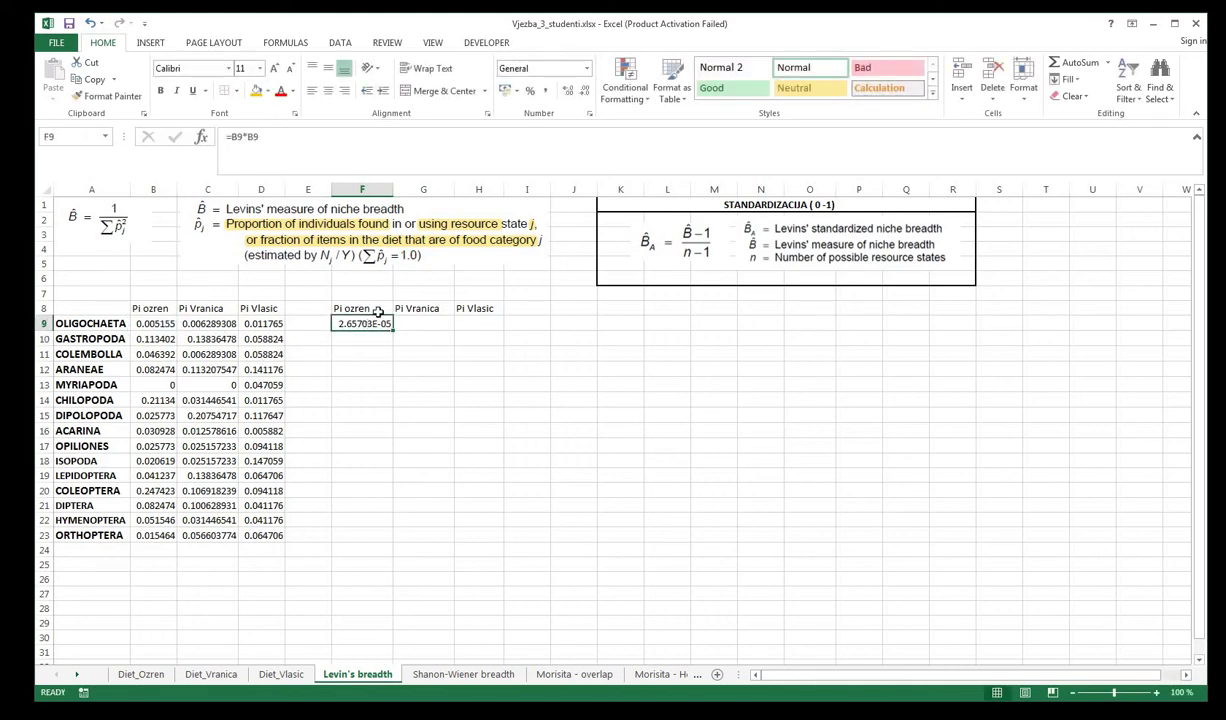
left_click(253, 137)
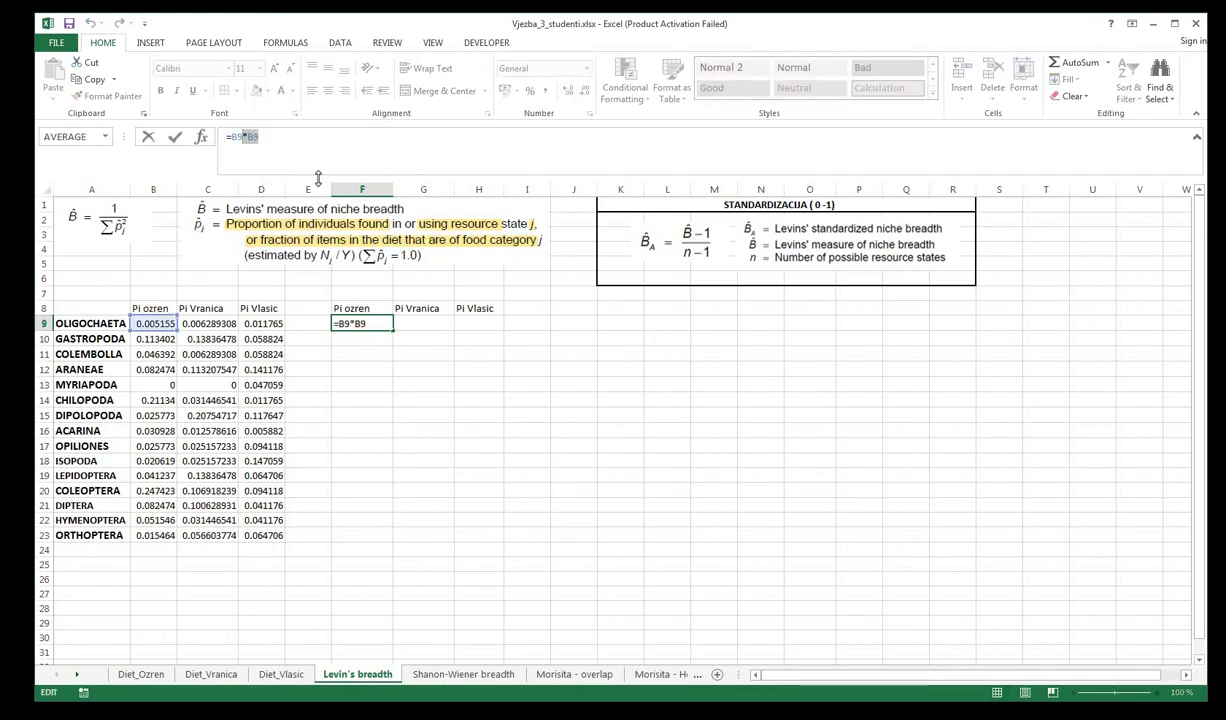
key("BackSpace")
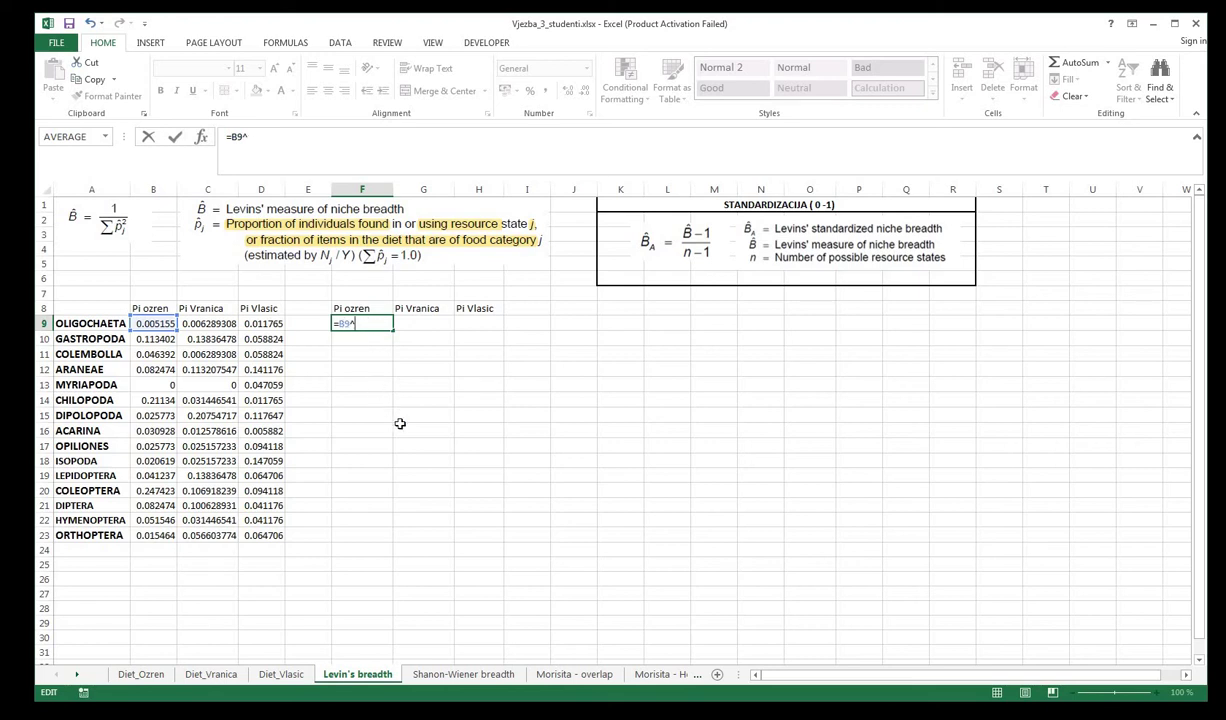
type("2")
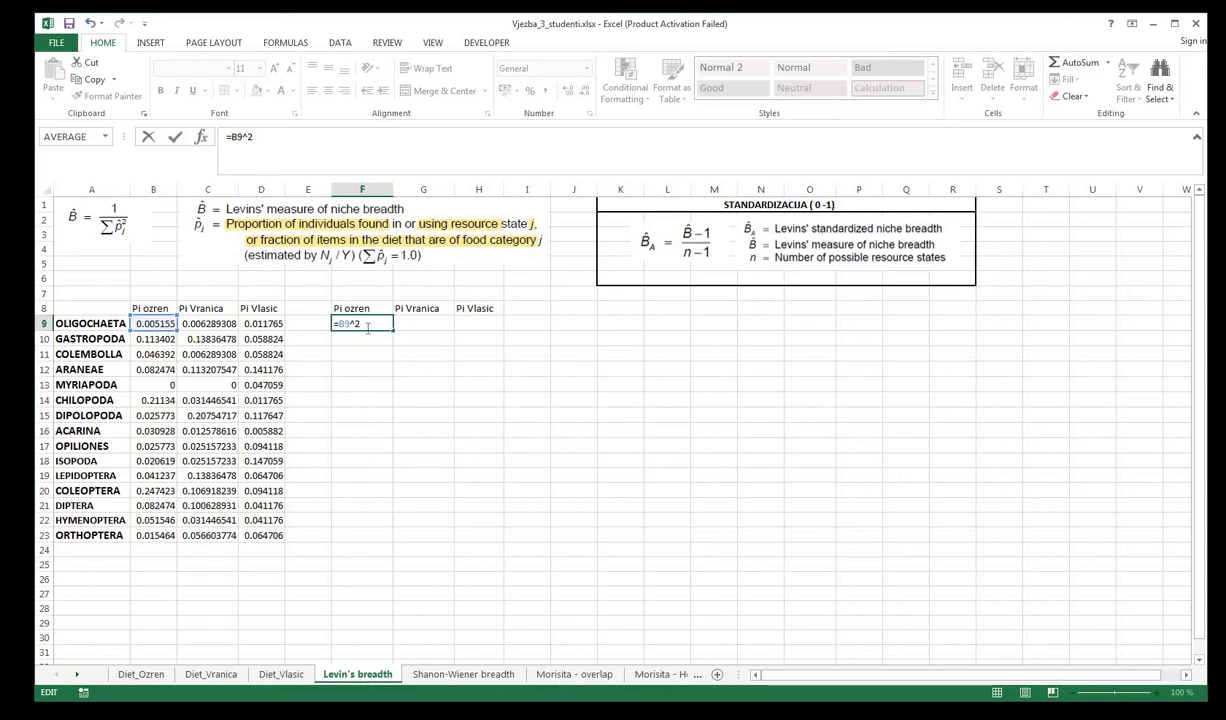
key("BackSpace")
type("2")
key("ctrl+Return")
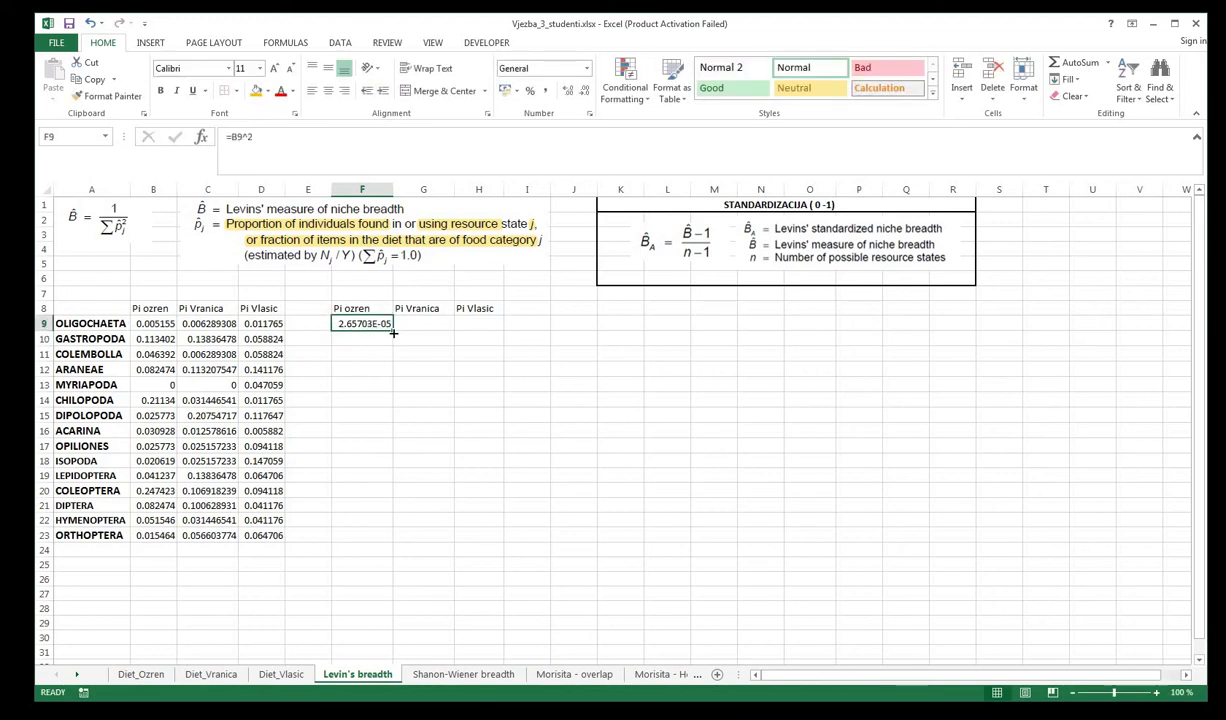
- Fill the squaring formula from F9 down to row 23 and across the Vranica and Vlasic columns, covering F9:H23
left_click_drag(393, 330, 396, 542)
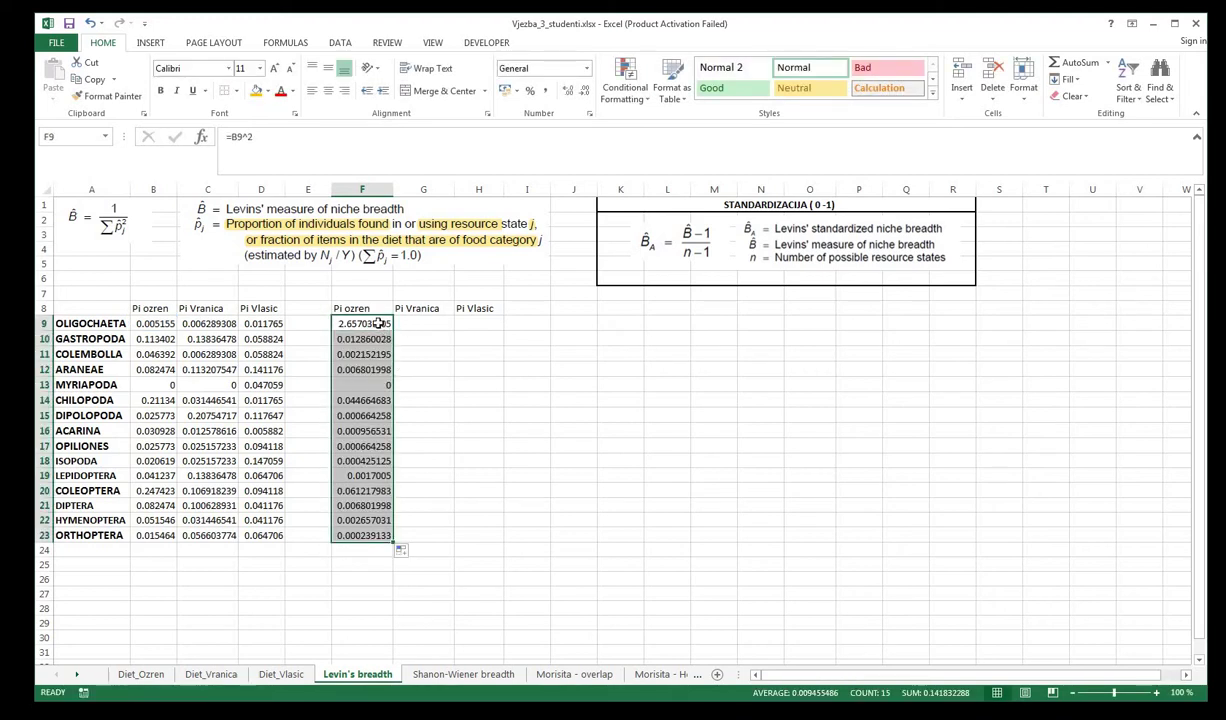
left_click(386, 325)
left_click_drag(393, 331, 430, 326)
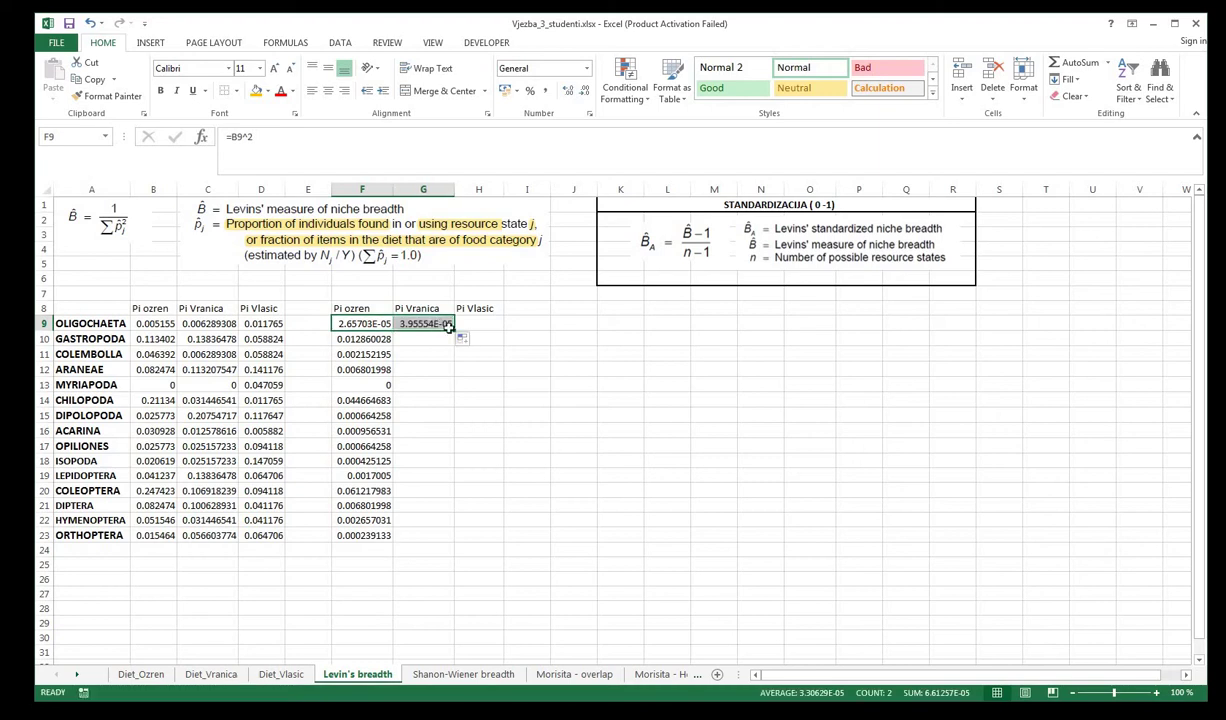
left_click(415, 324)
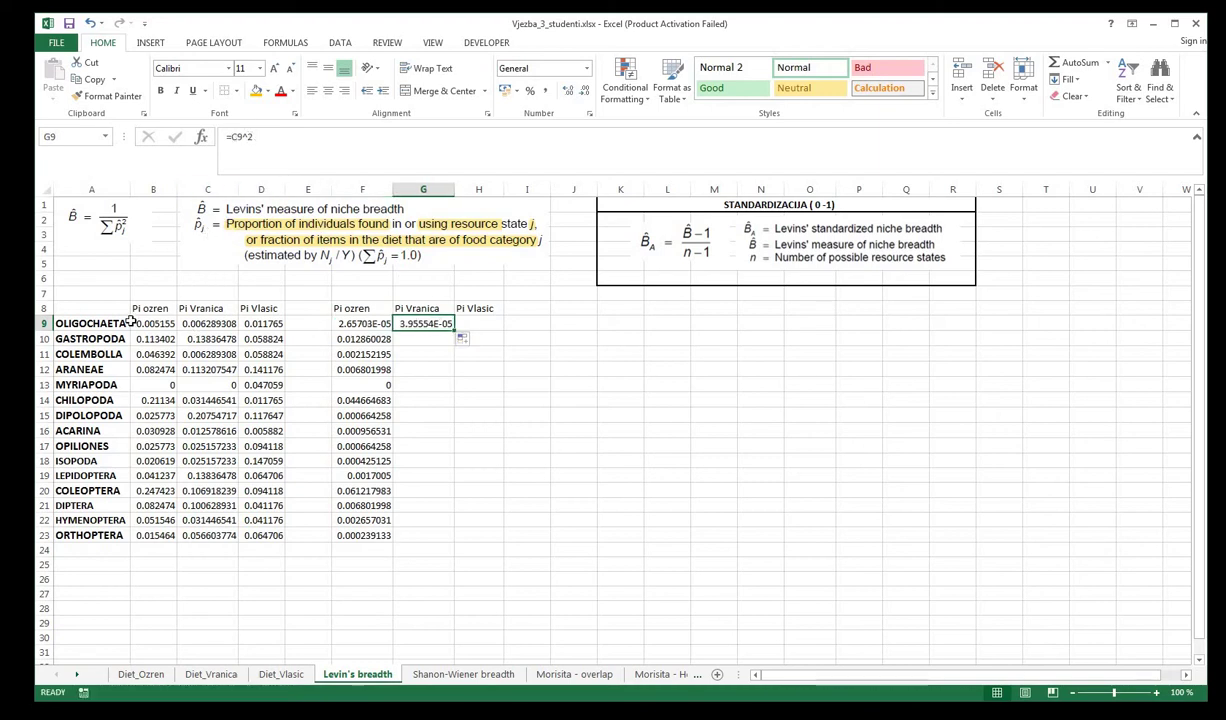
left_click_drag(453, 331, 447, 538)
left_click(446, 326)
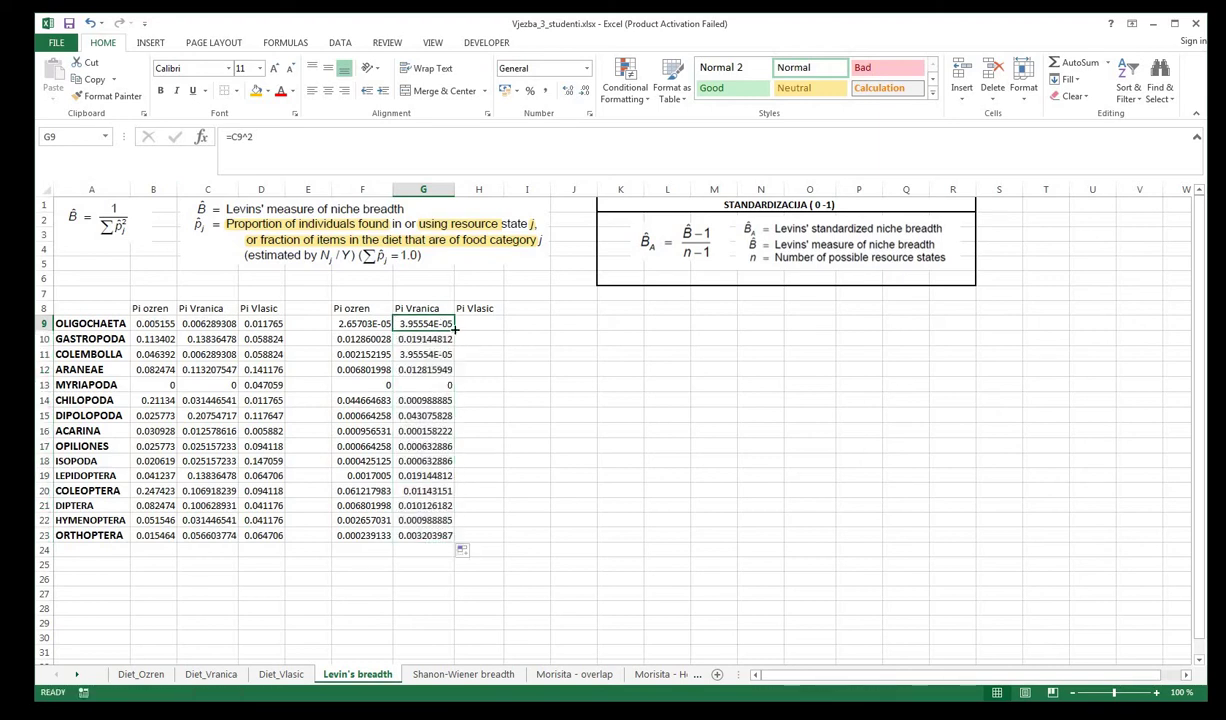
left_click_drag(453, 330, 500, 540)
left_click(619, 519)
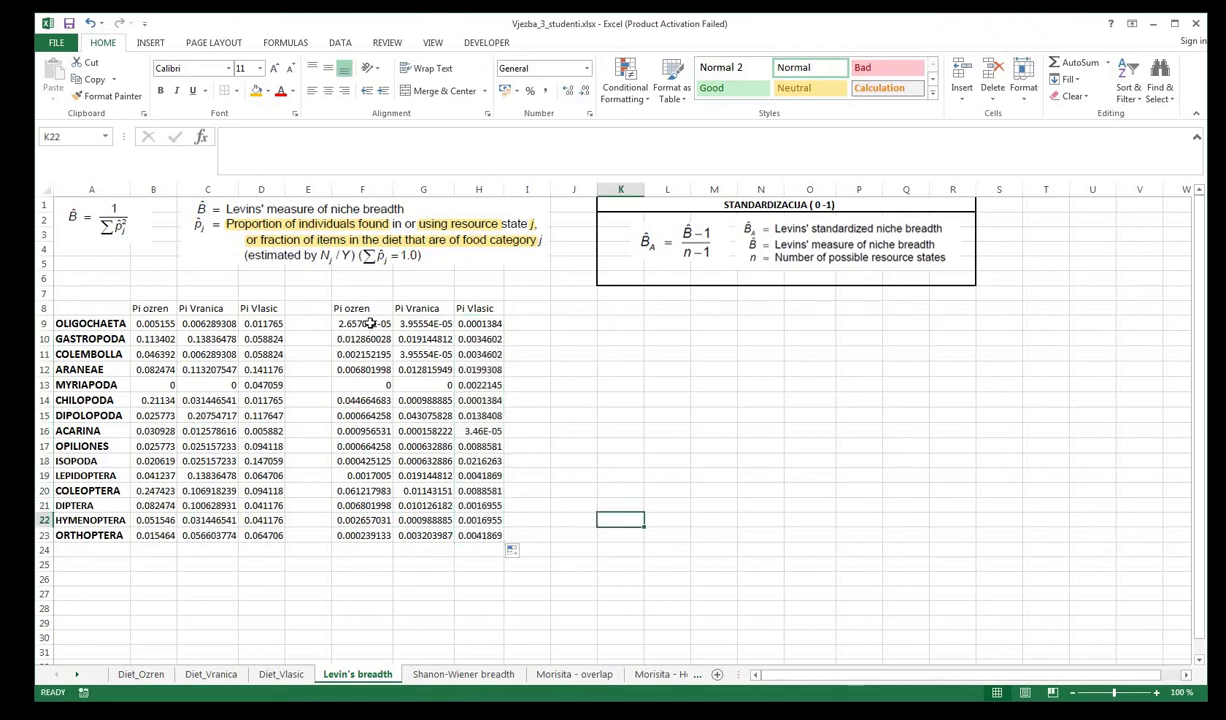
- Rename the headings in F8:H8 as Pi 2 ozren, Pi 2 Vranica and Pi 2 Vlasic
left_click(350, 308)
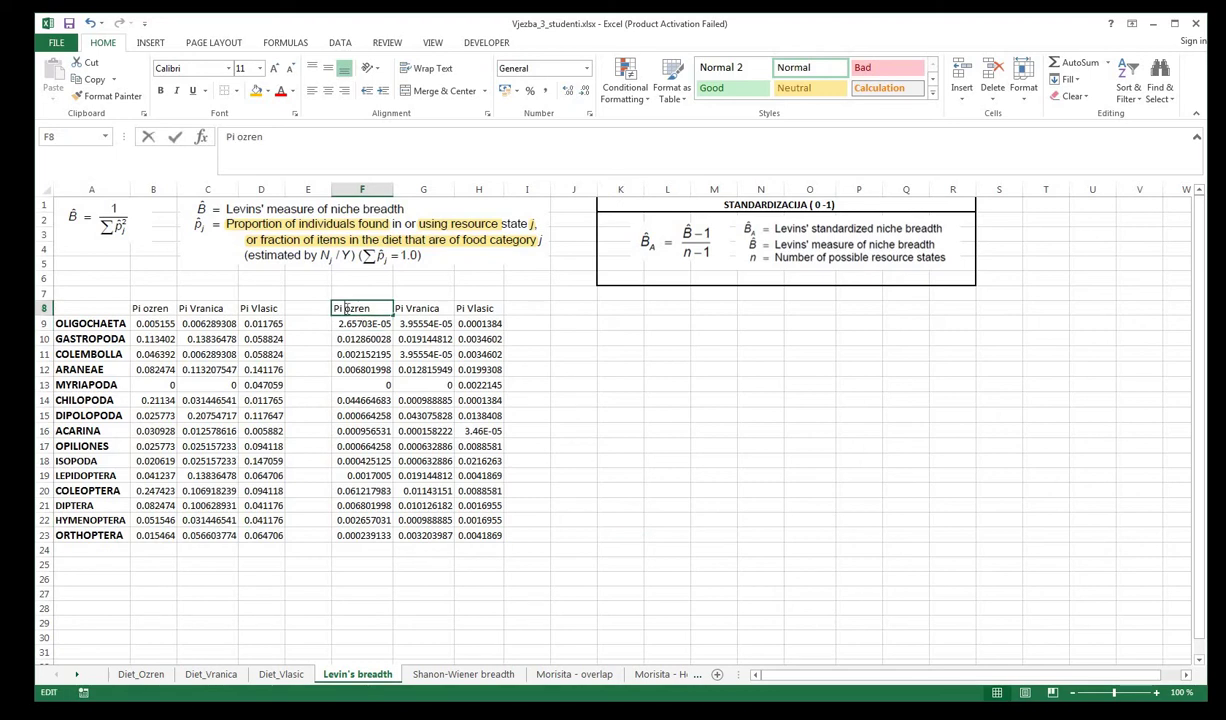
double_click(345, 309)
type("2")
left_click(407, 309)
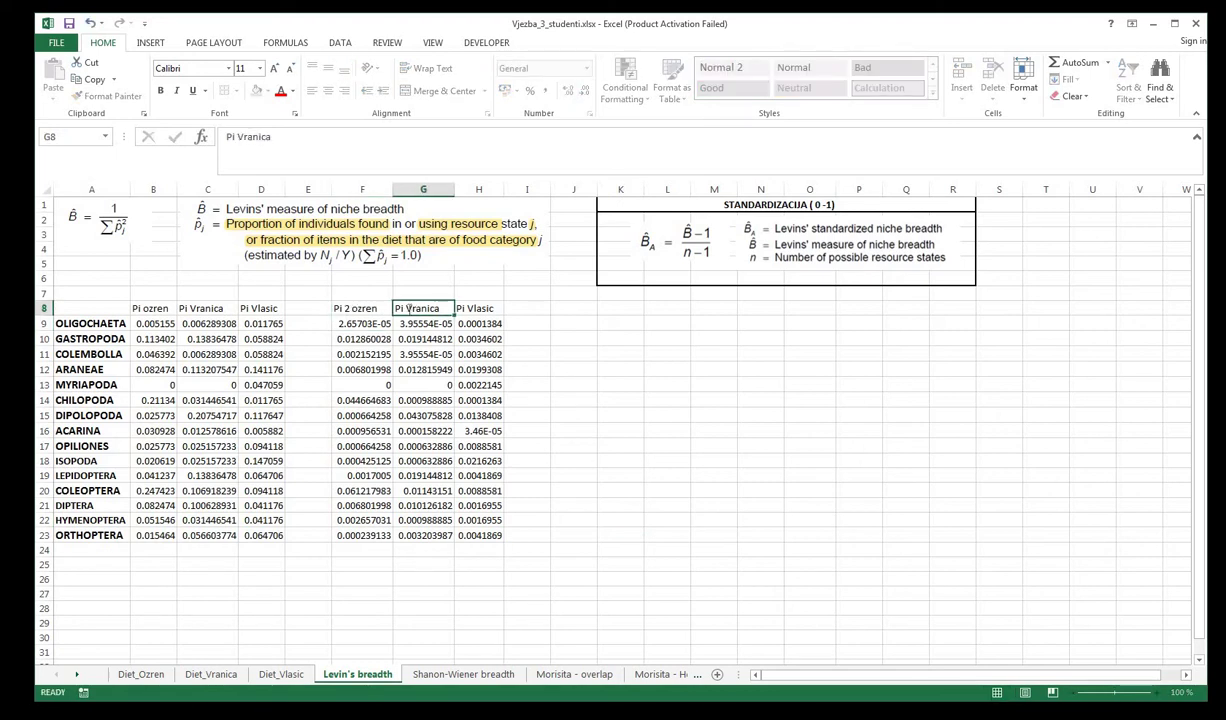
type("2")
left_click(472, 308)
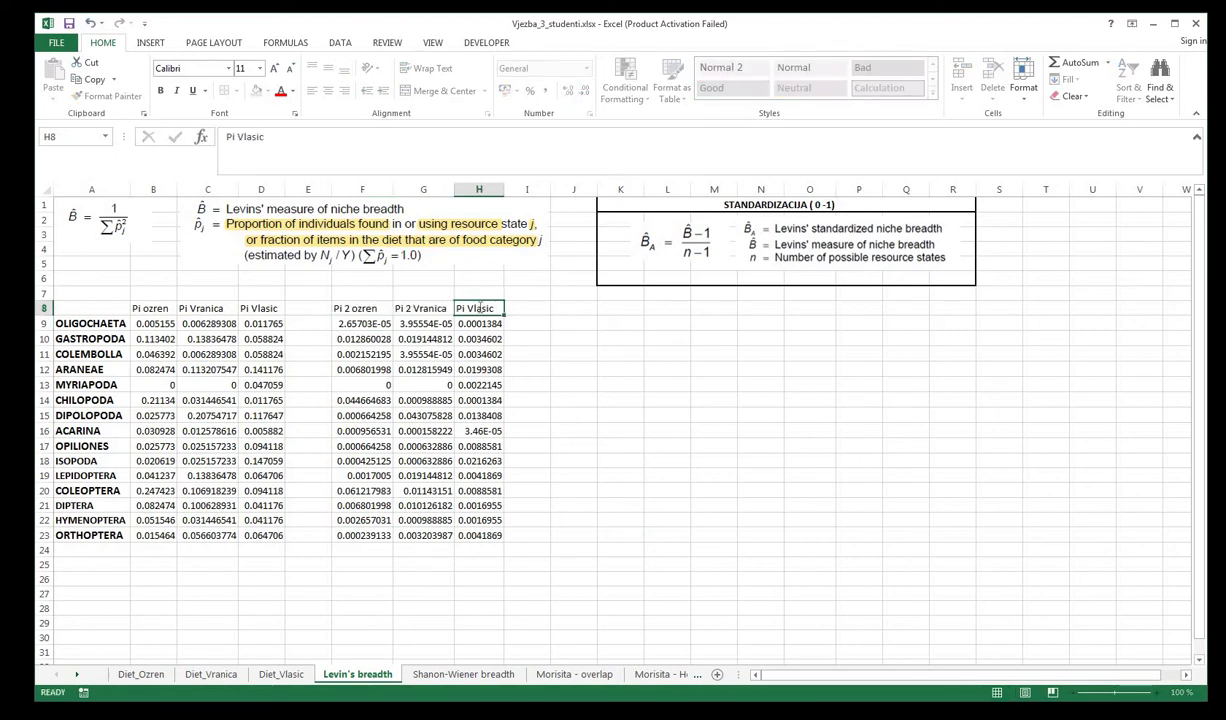
double_click(474, 308)
type("2")
left_click(430, 323)
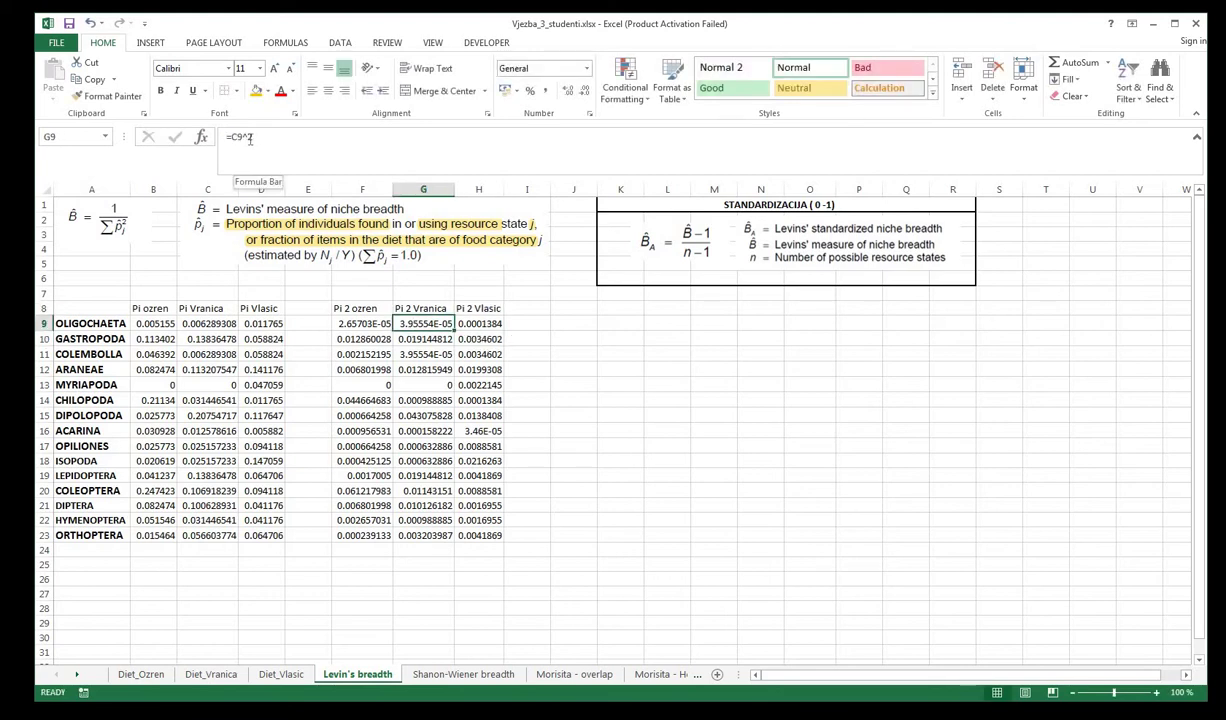
left_click(415, 414)
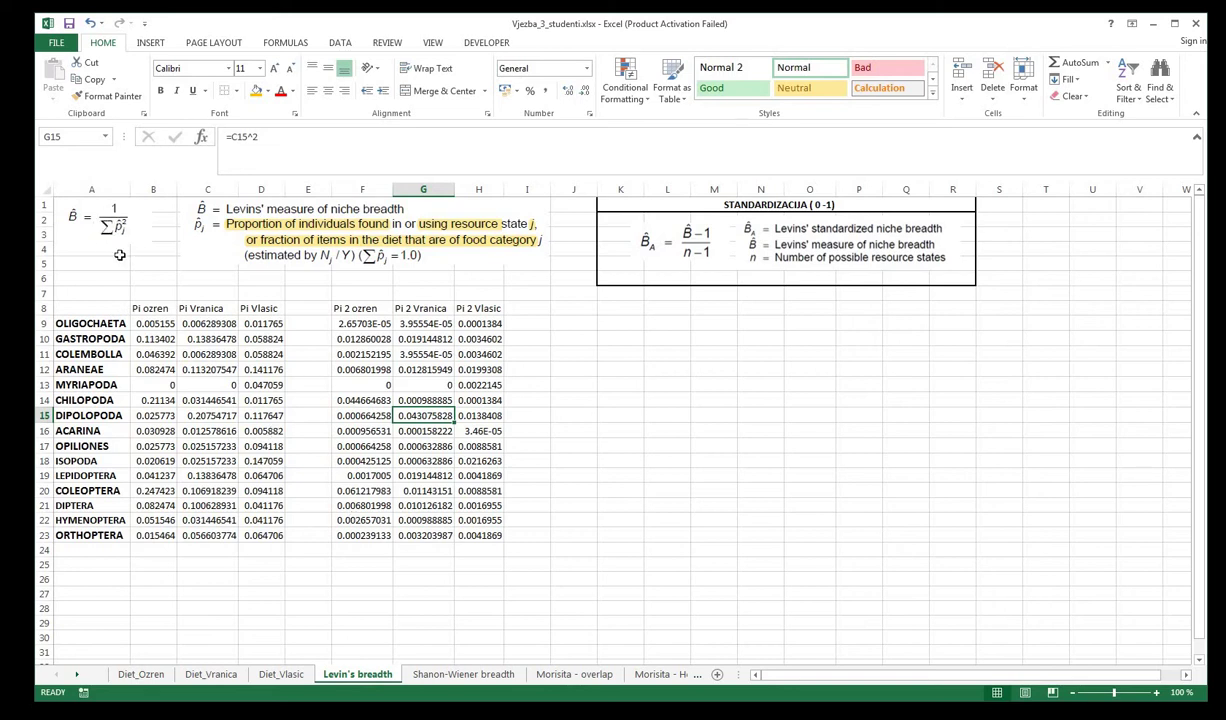
- Label E24 as suma and total rows 9 to 23 of each squared column in F24:H24, starting with =SUM(F9:F23) in F24
left_click(315, 548)
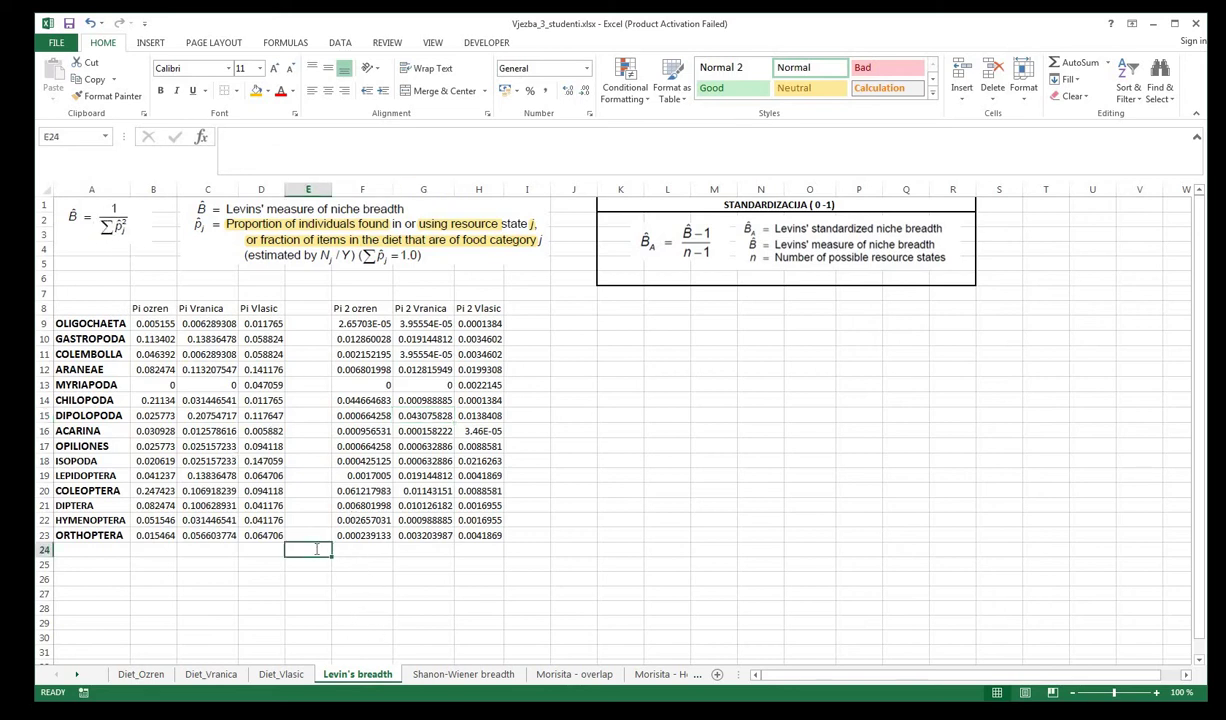
type("suma")
left_click(346, 552)
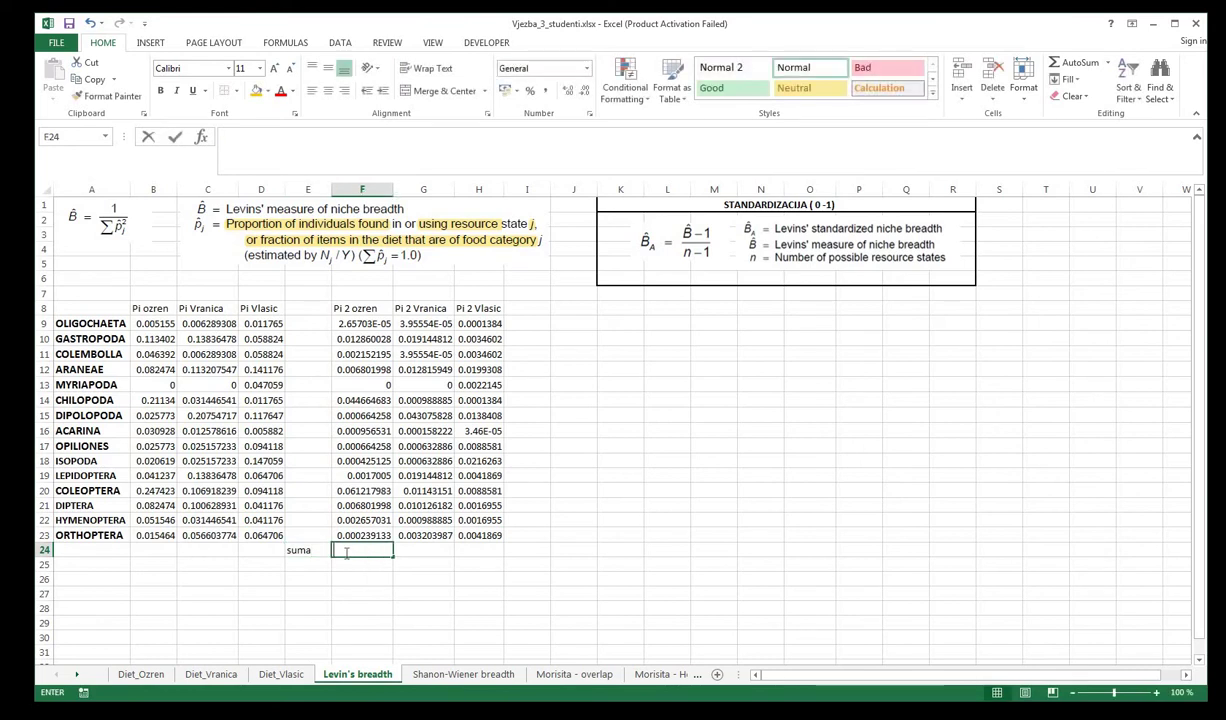
type("=")
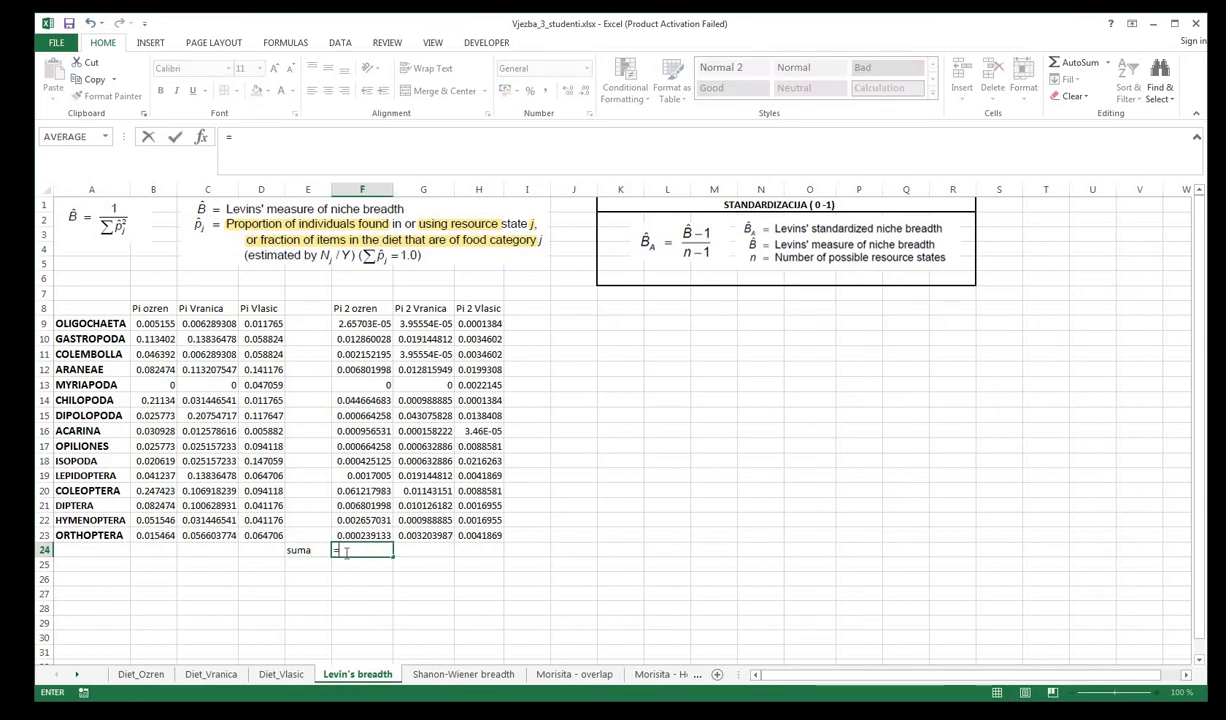
type("sum(")
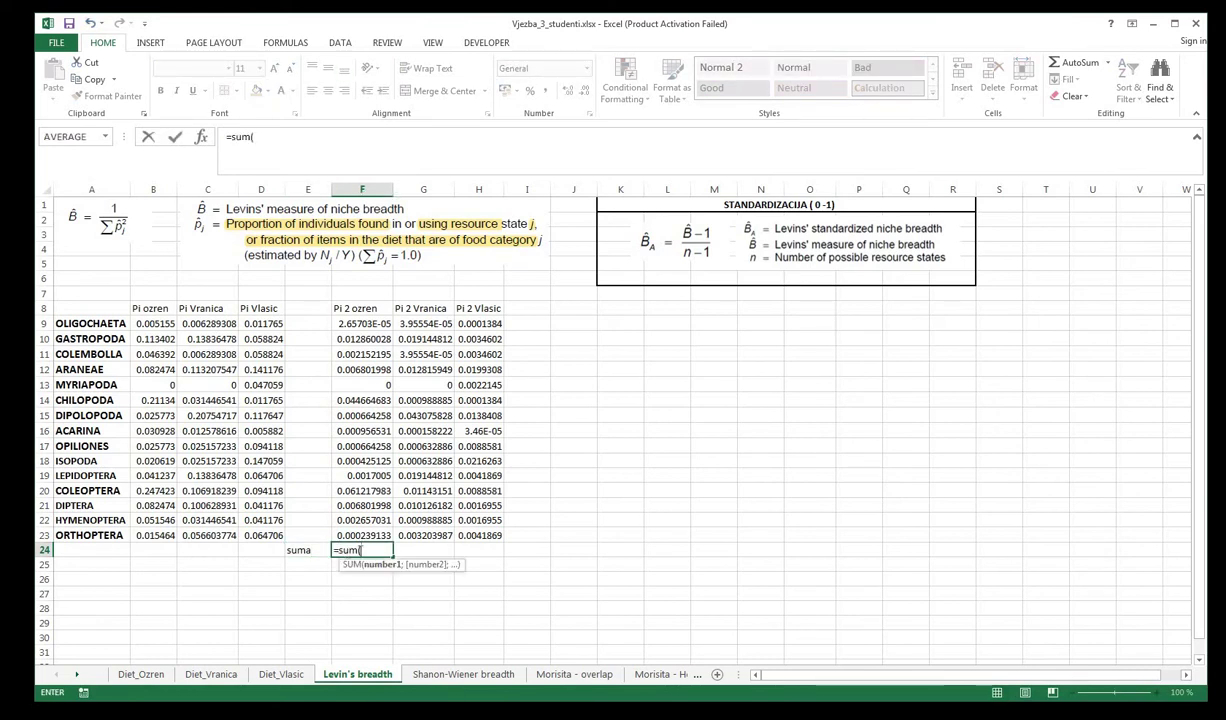
left_click(360, 322)
left_click_drag(361, 323, 362, 536)
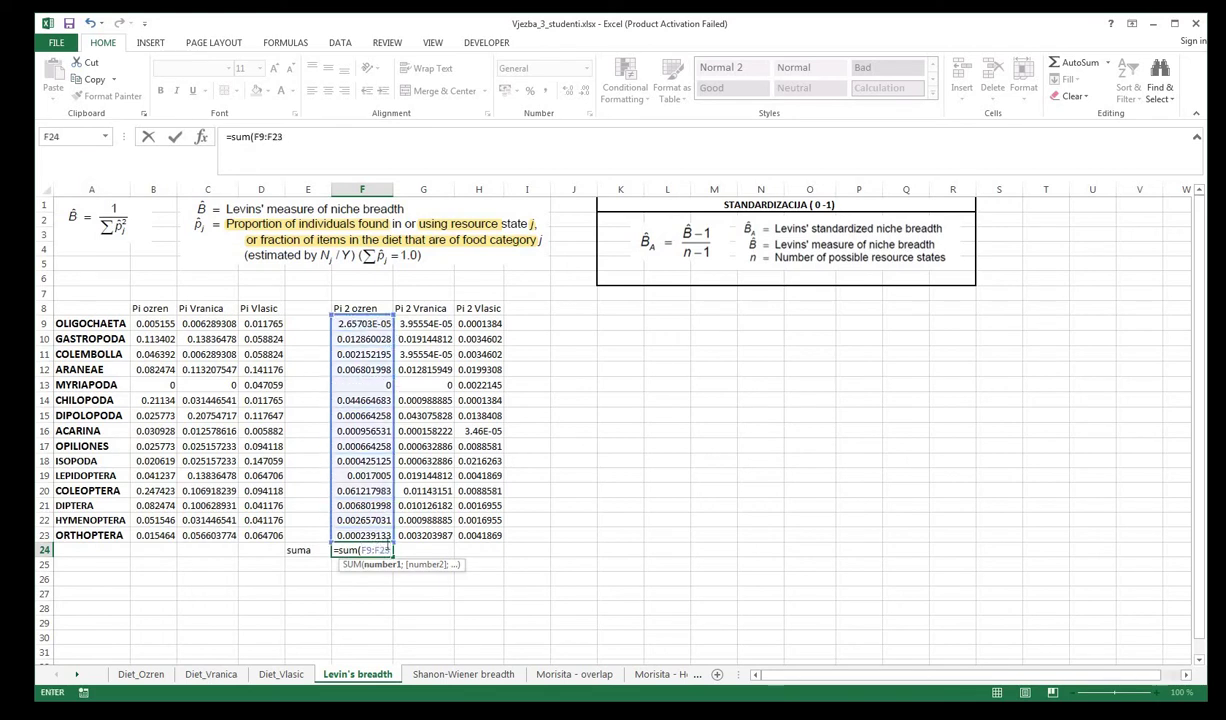
key("ctrl+Return")
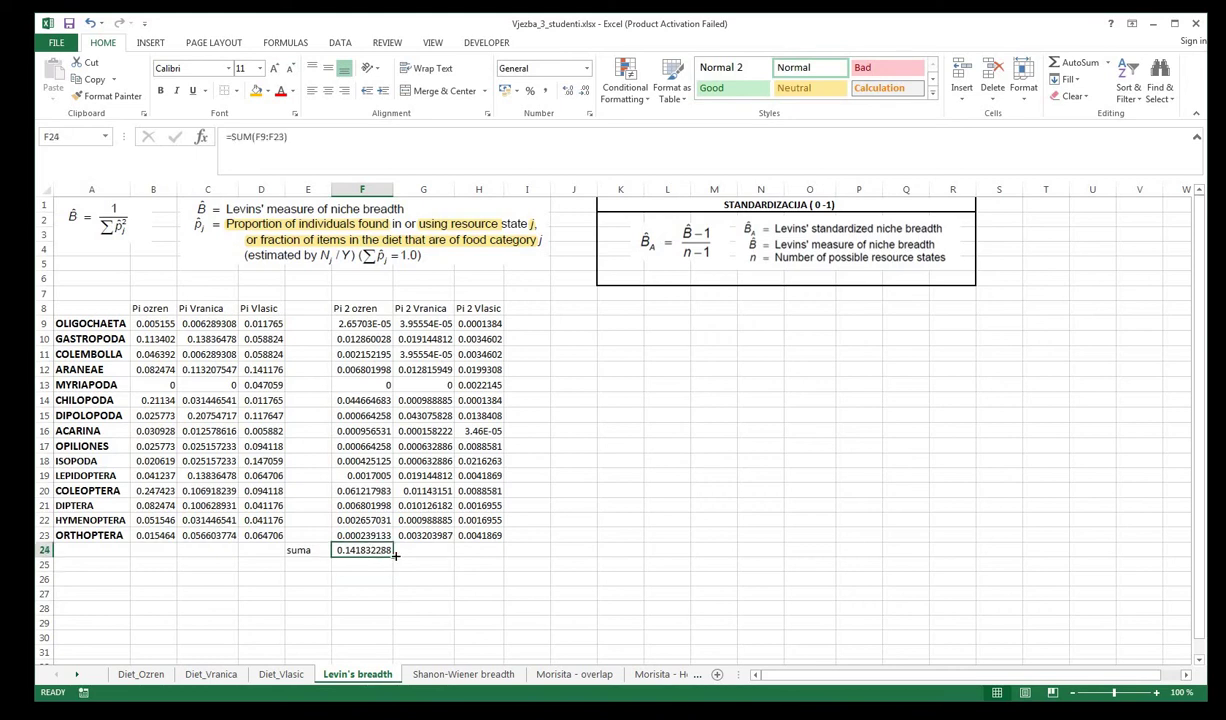
left_click_drag(393, 557, 484, 558)
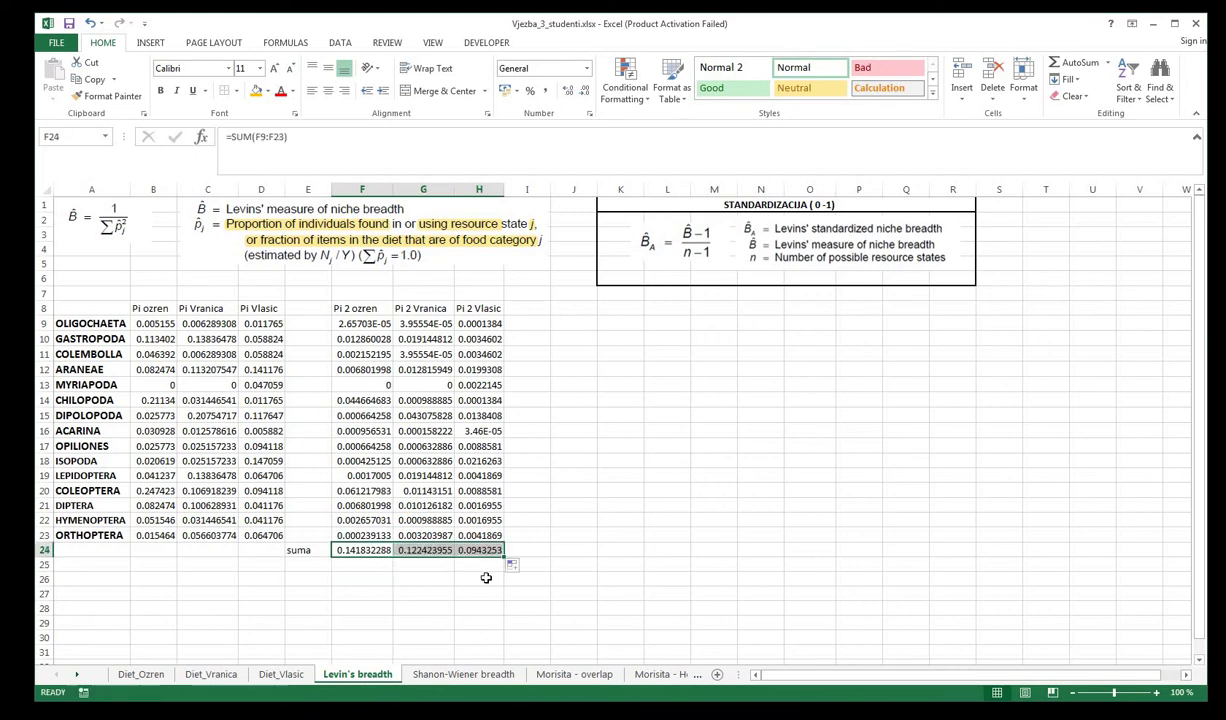
left_click(482, 577)
- Fill the suma row cells E24:H24 with orange
left_click_drag(298, 550, 480, 551)
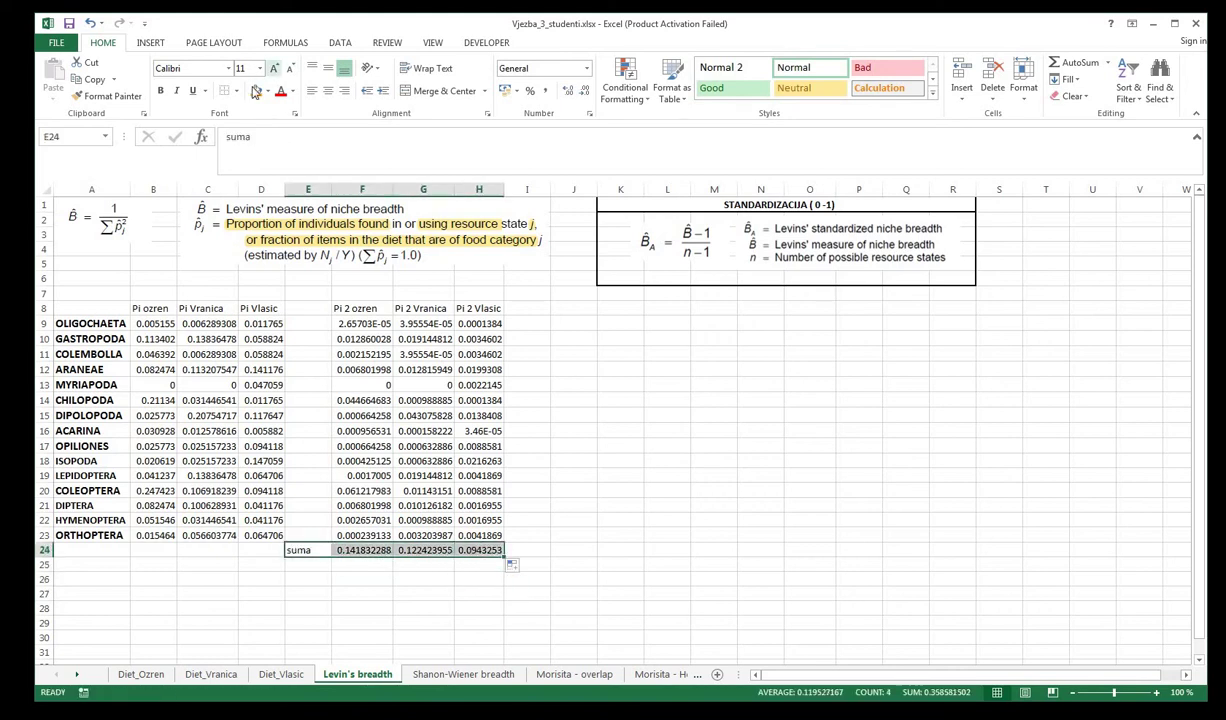
left_click(256, 90)
left_click(762, 516)
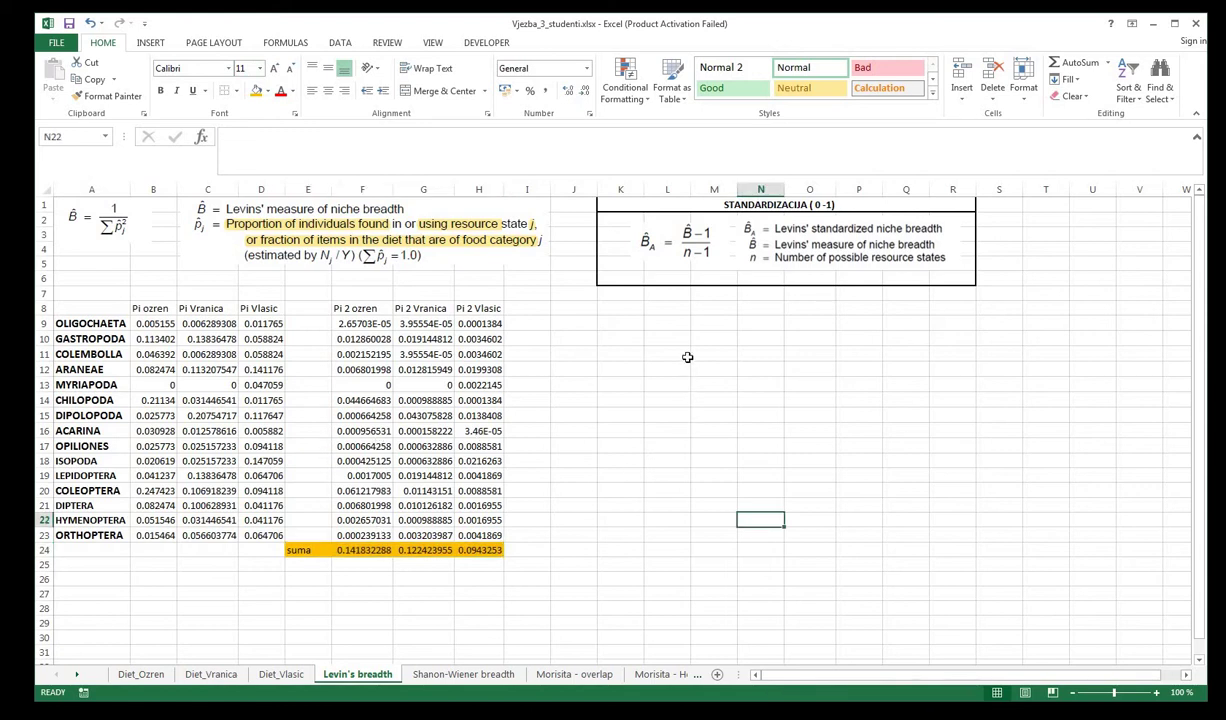
- Enter the headings B Ozren, B Vranica and B Vlasic in J9:L9
left_click(578, 323)
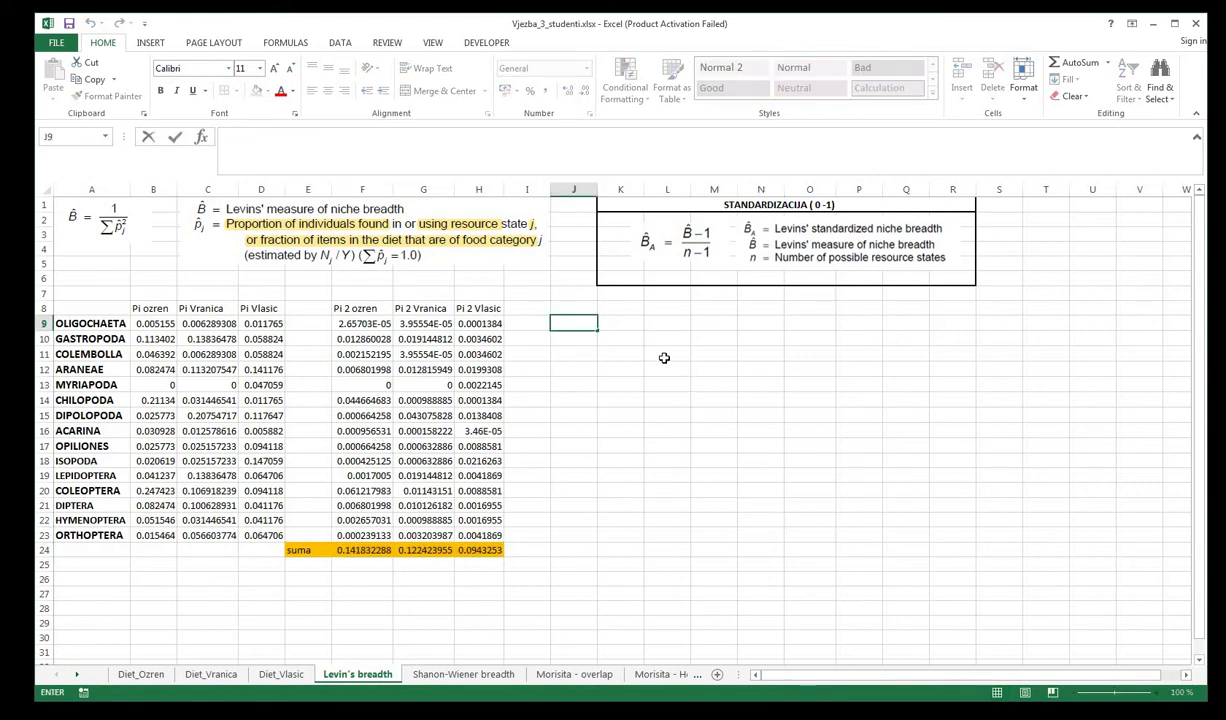
type("B Ozren")
key("Tab")
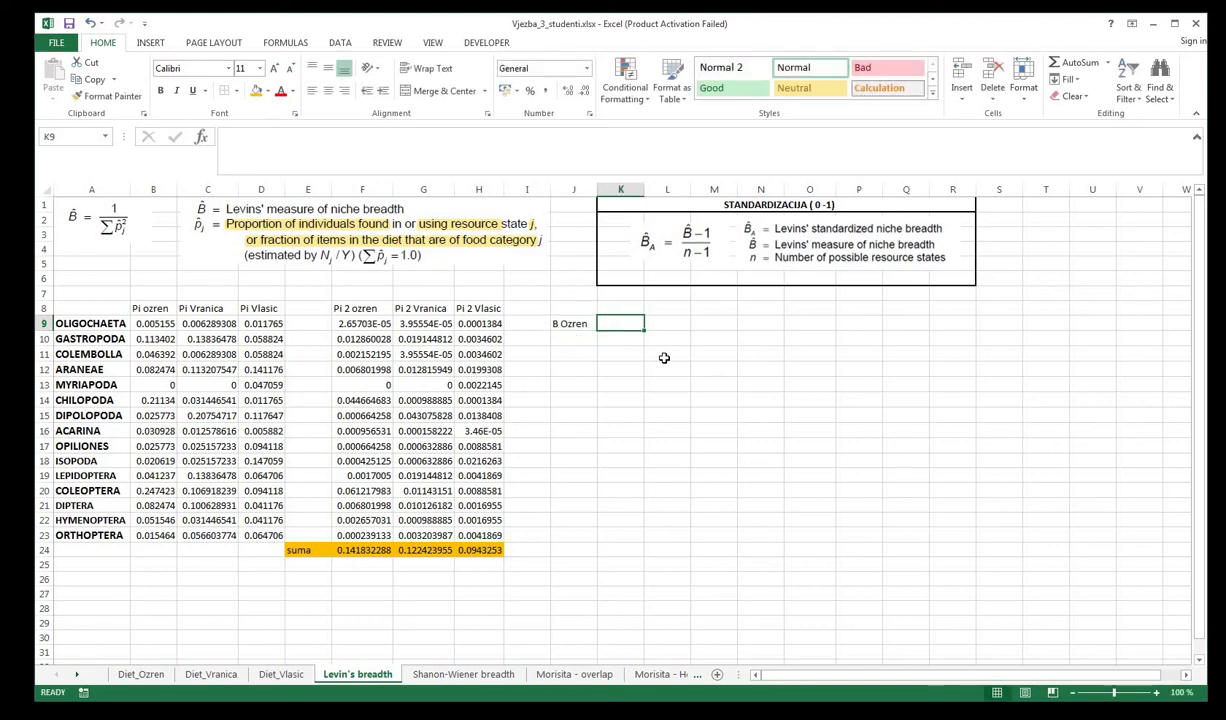
type("B")
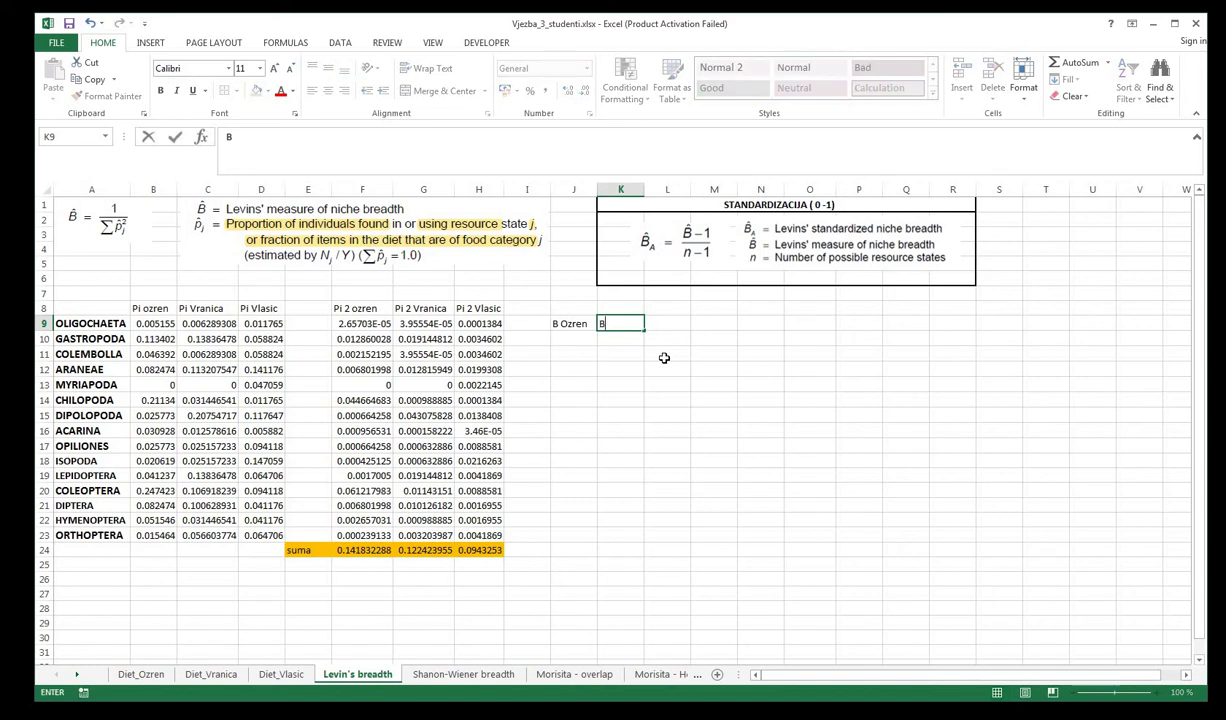
type(" Vranica")
key("Tab")
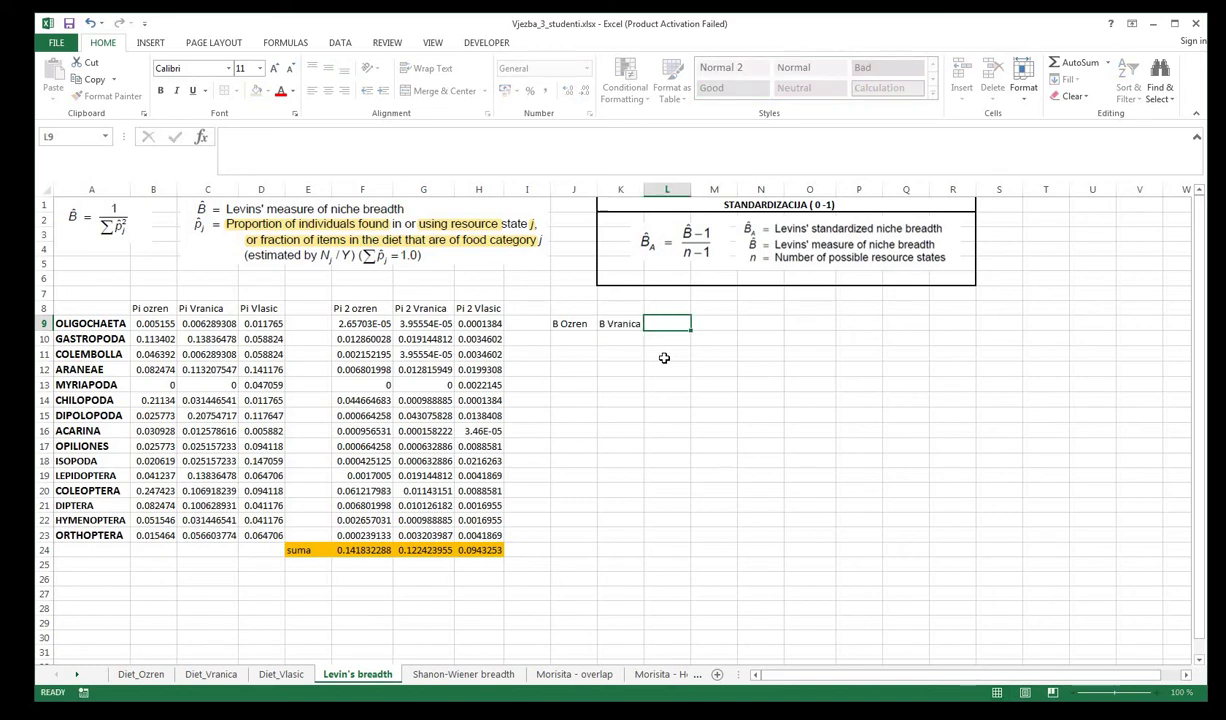
type("B Vlasic")
- Calculate Levins' niche breadth in J10 as =1/F24 and fill the formula across to L10
left_click(572, 338)
type("=")
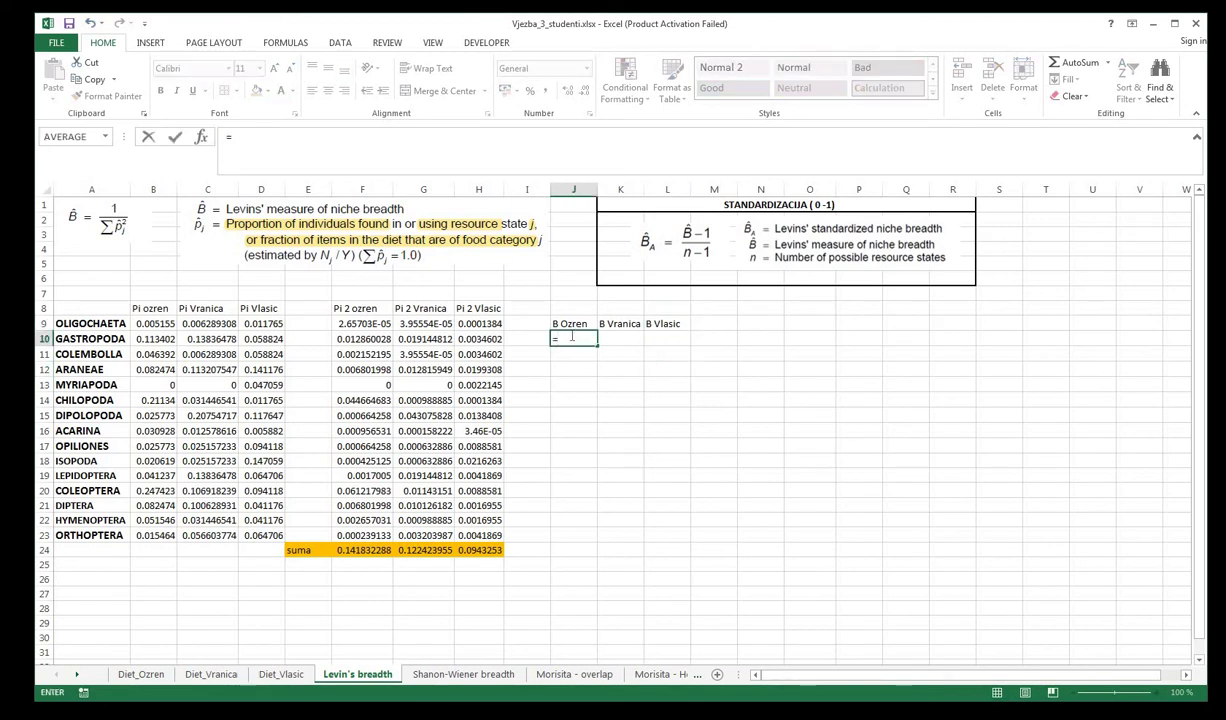
type("1/")
left_click(369, 550)
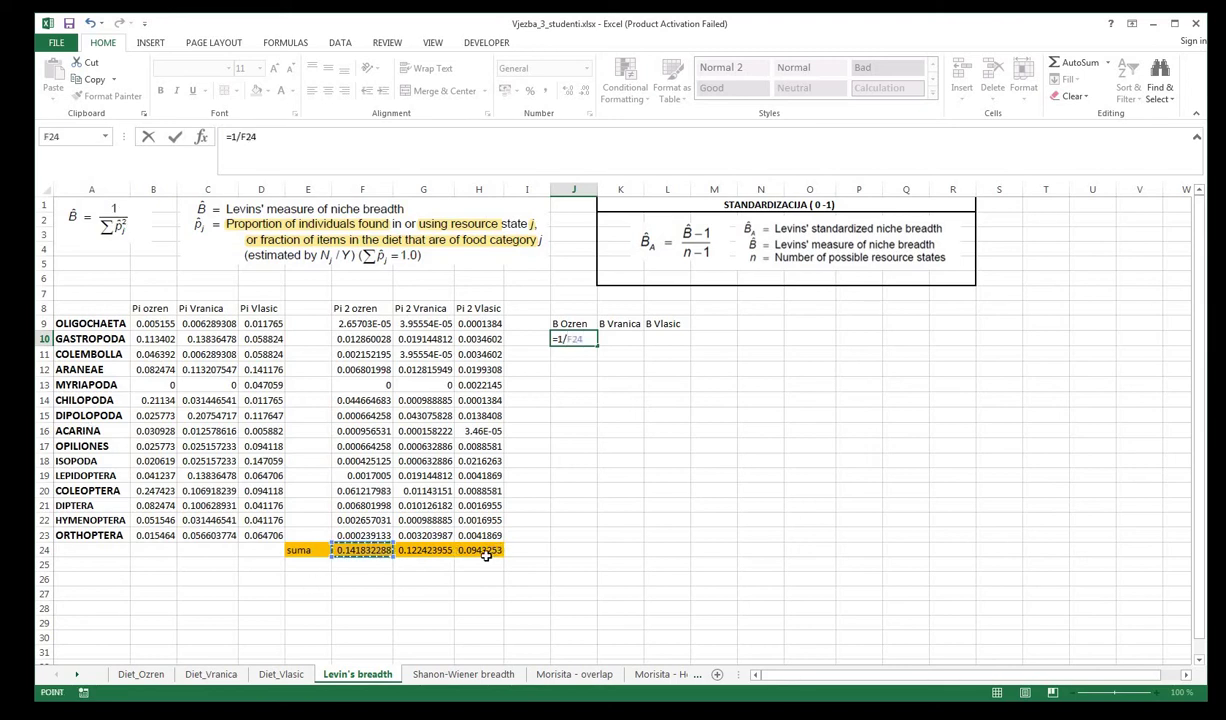
key("Return")
left_click(578, 340)
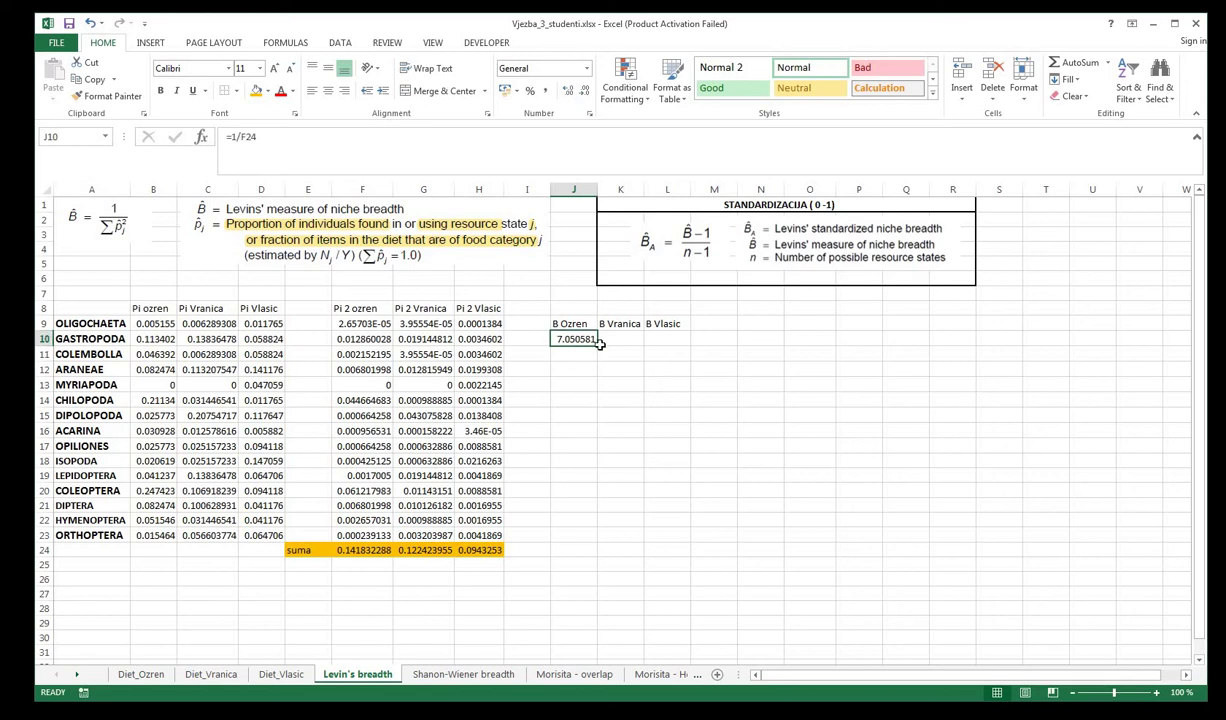
left_click_drag(613, 345, 668, 340)
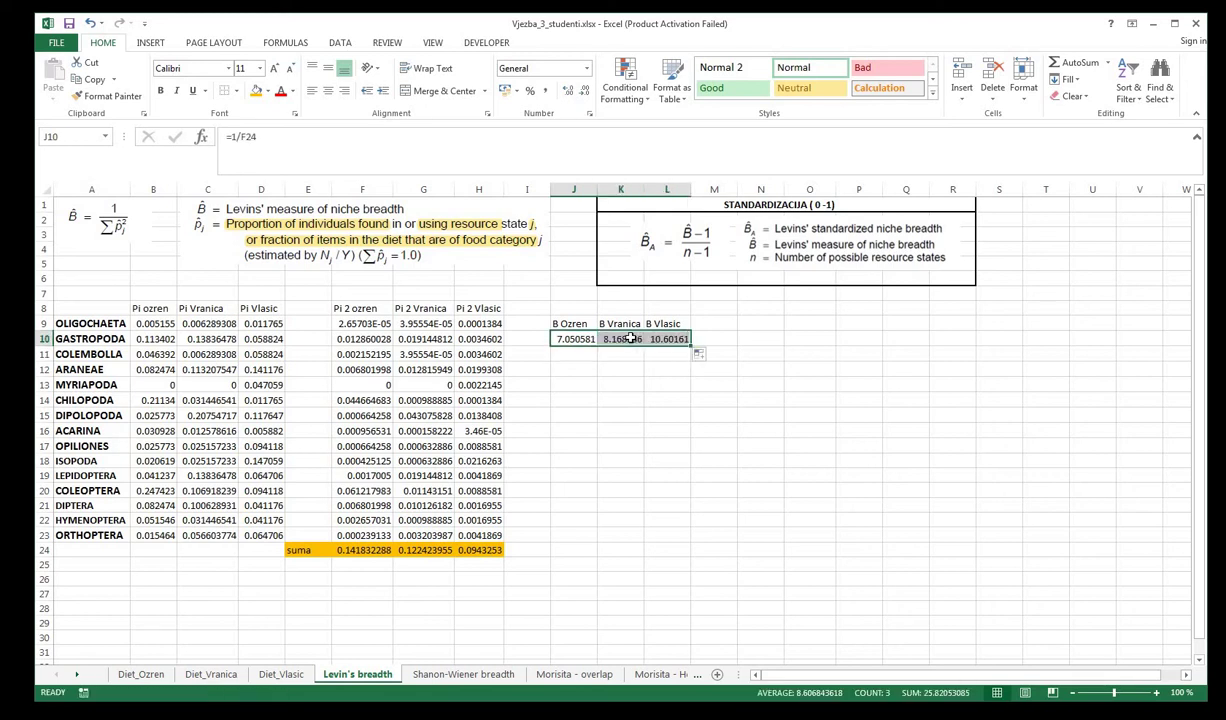
left_click(620, 340)
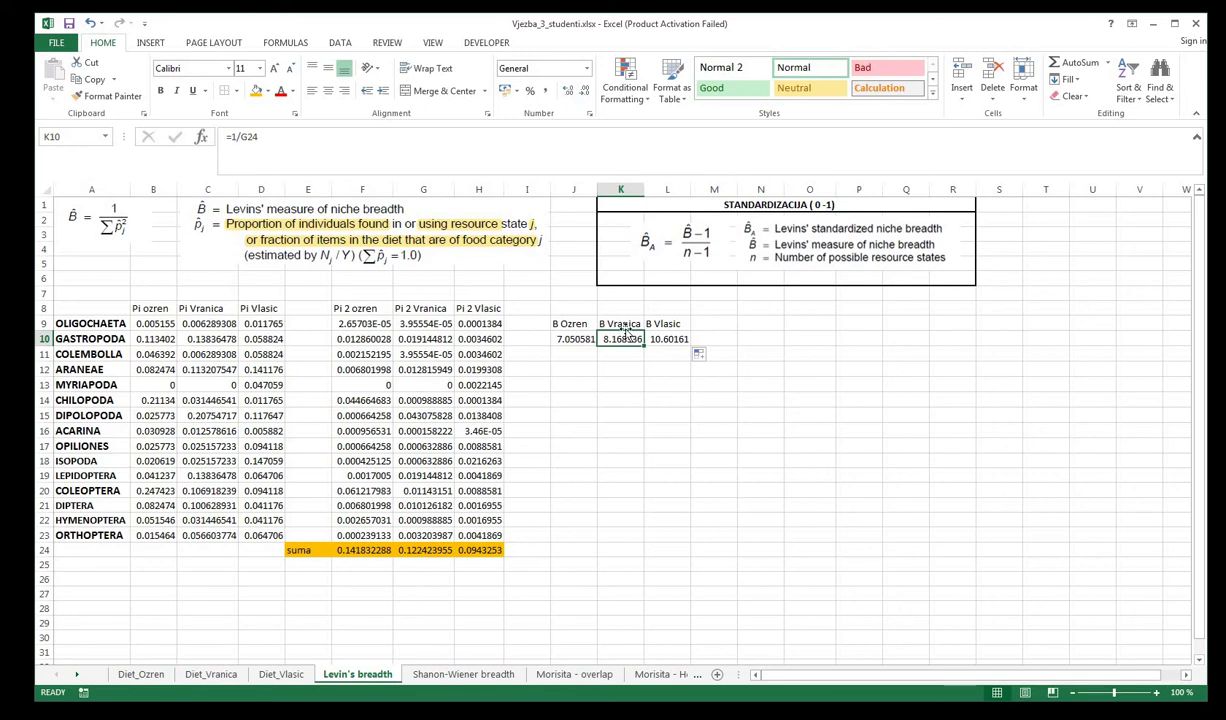
key("Right")
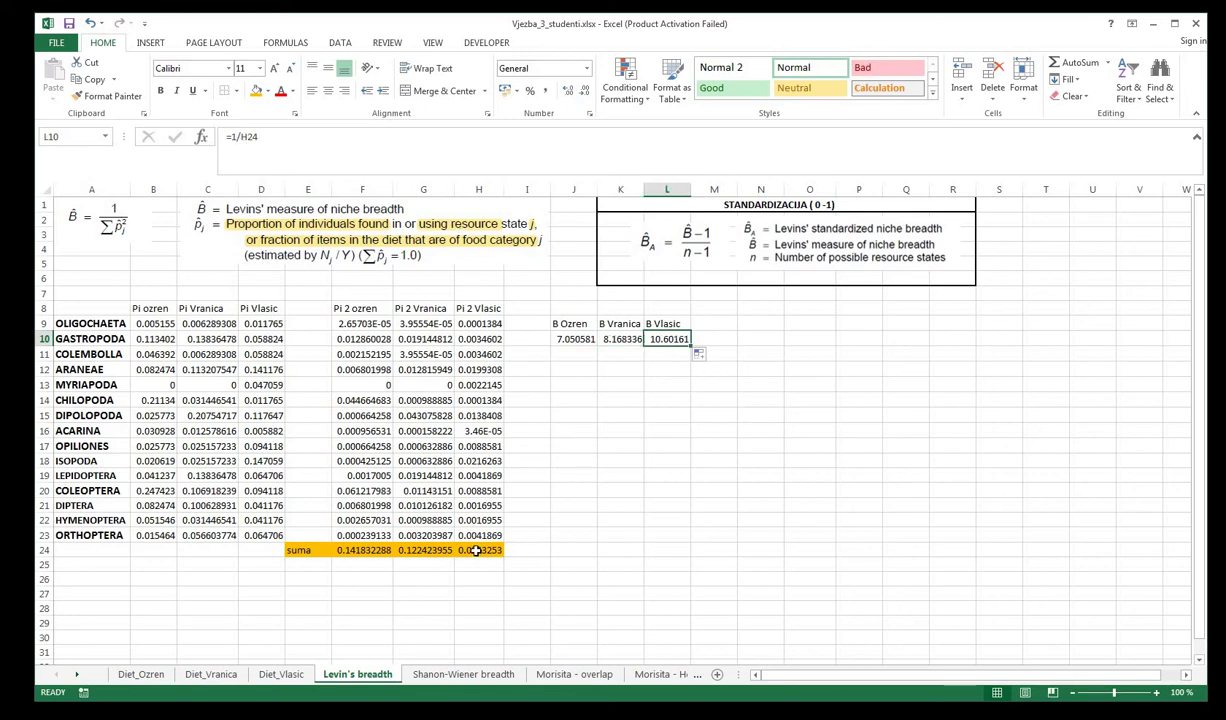
left_click(625, 429)
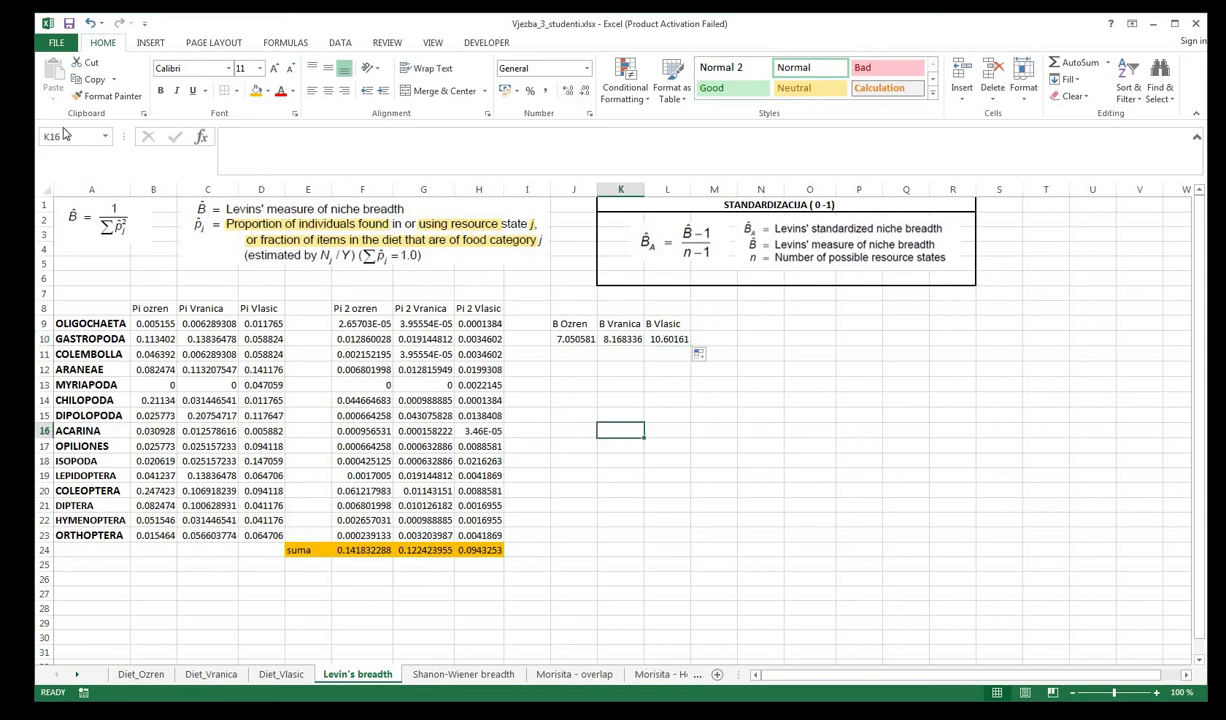
left_click_drag(575, 324, 665, 340)
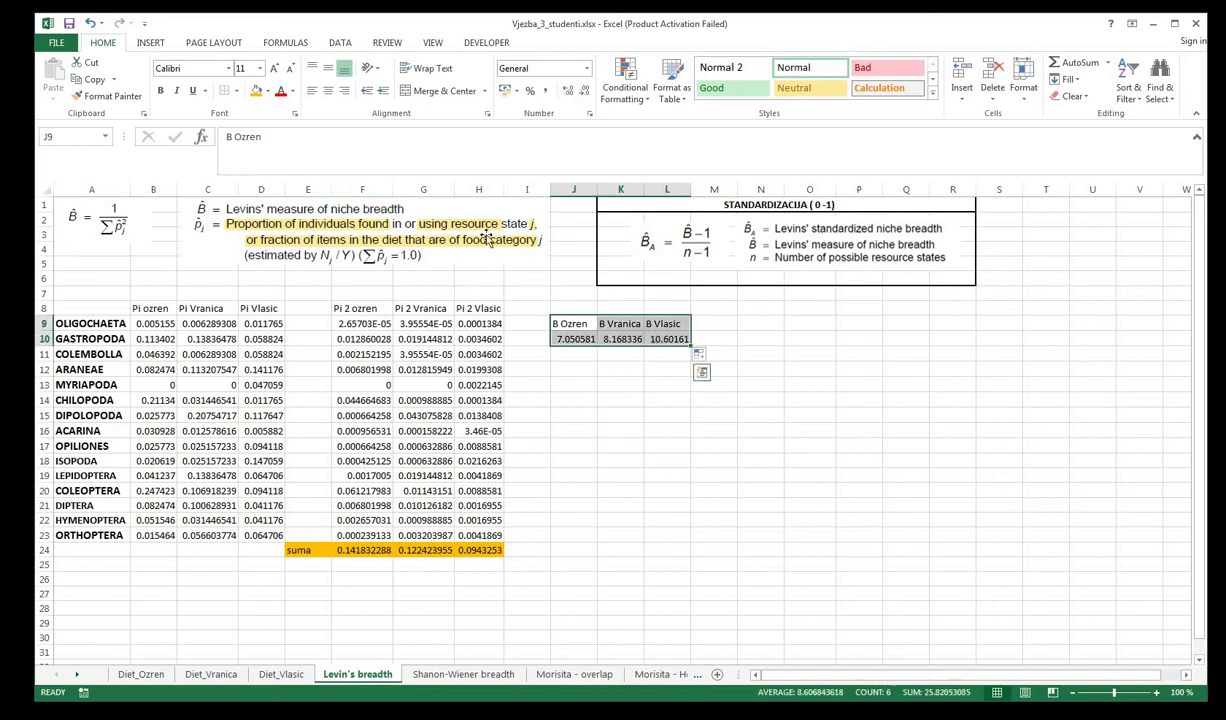
key("ctrl+v")
left_click(667, 451)
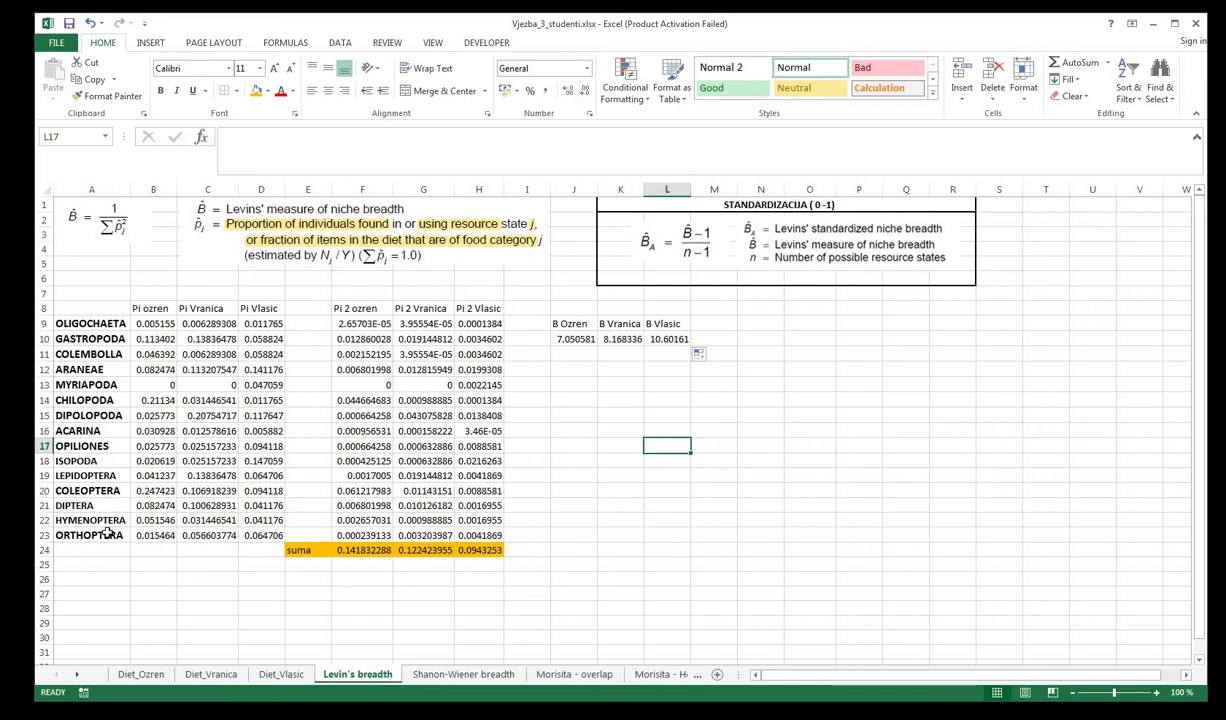
left_click_drag(92, 325, 92, 537)
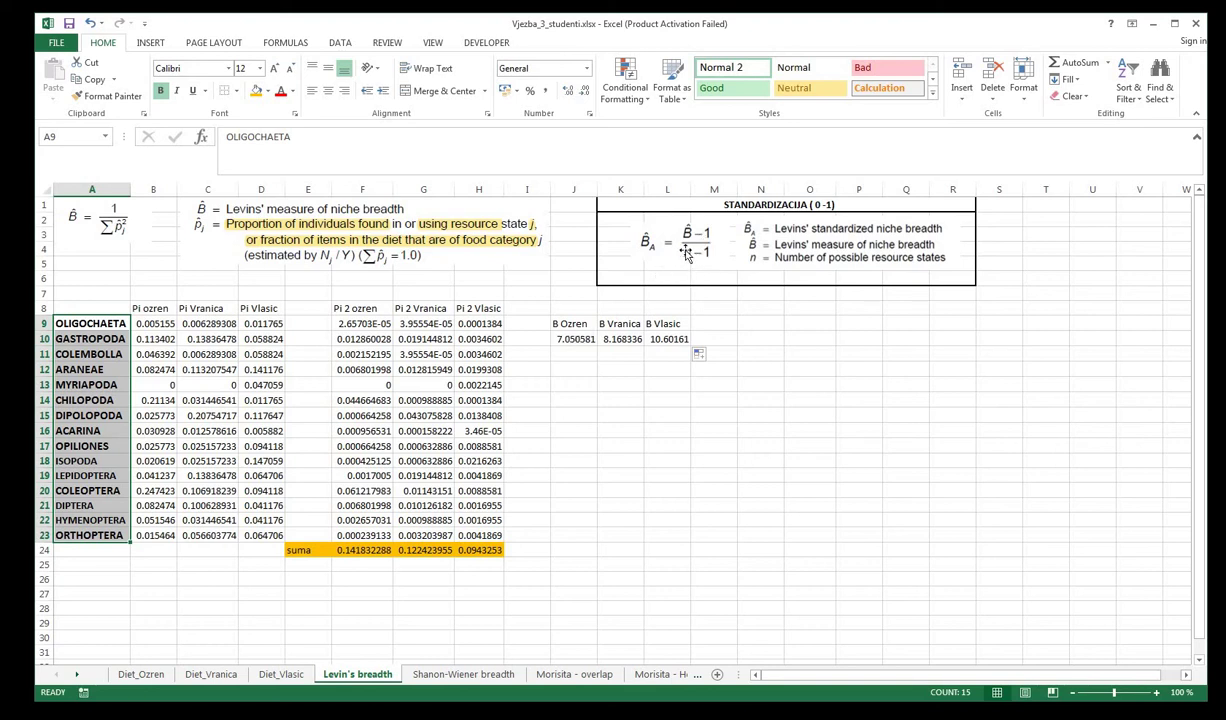
left_click(156, 324)
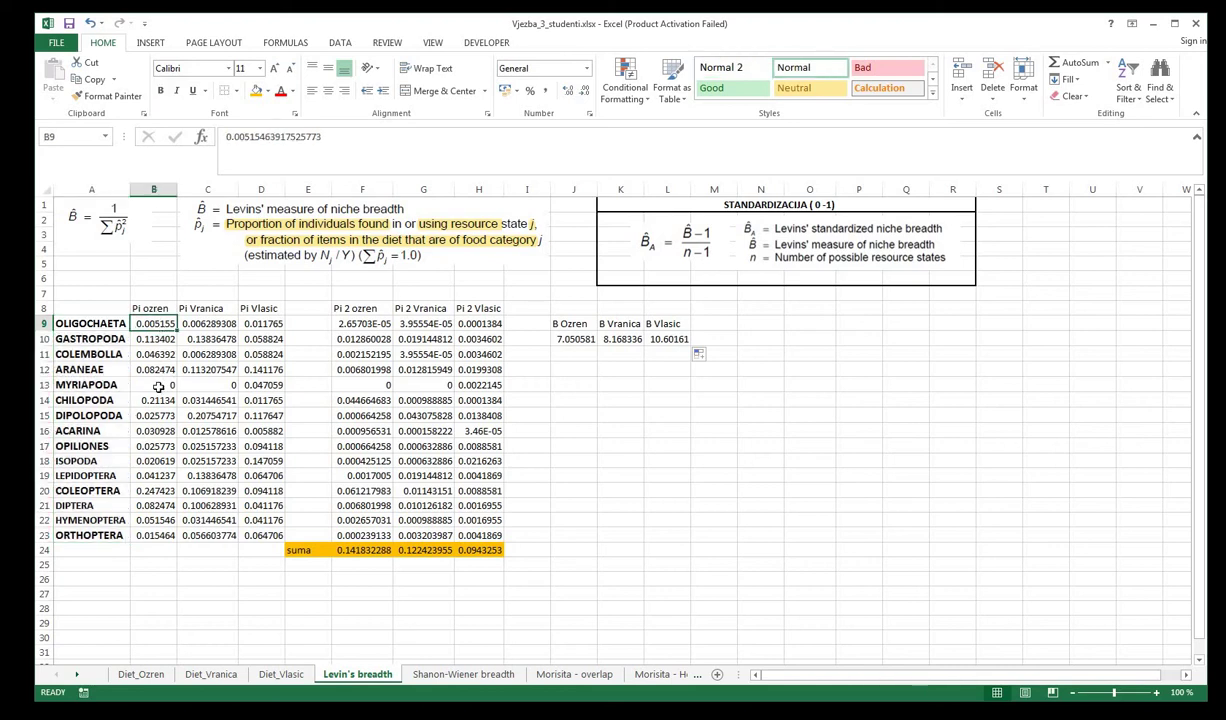
- Clear the zero Myriapoda proportions for Ozren and Vranica in B13 and C13
left_click(158, 386)
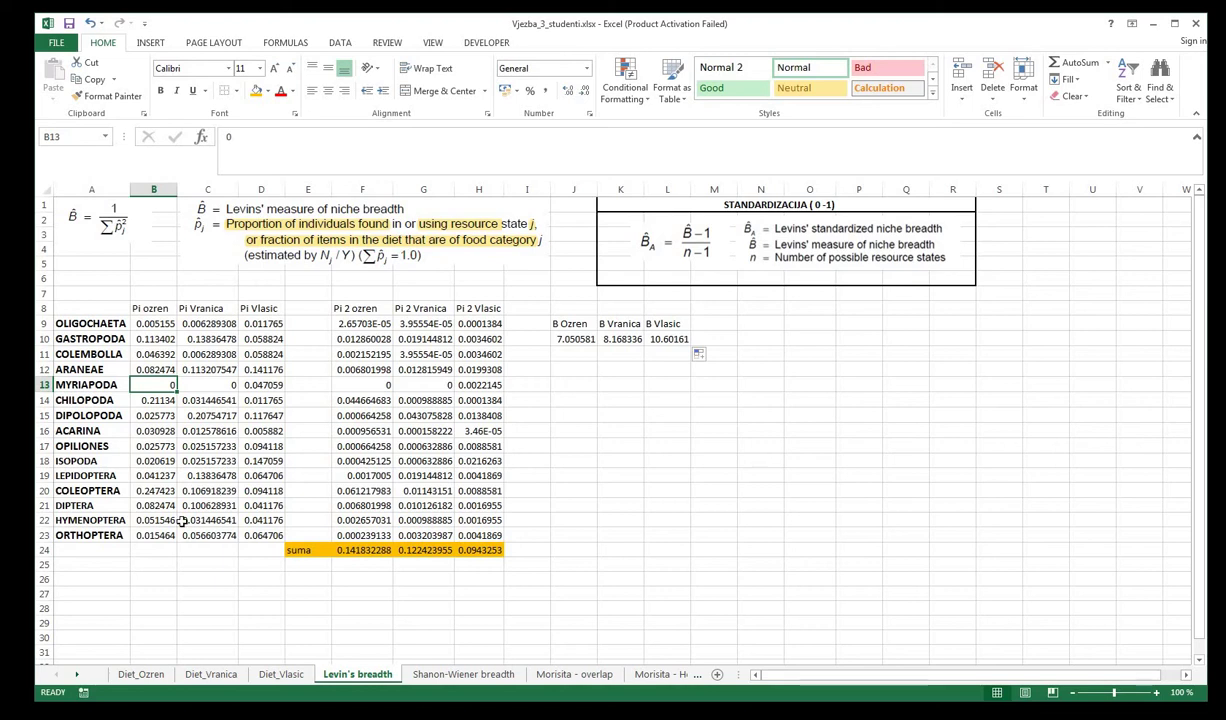
key("Delete")
left_click(200, 384)
key("Delete")
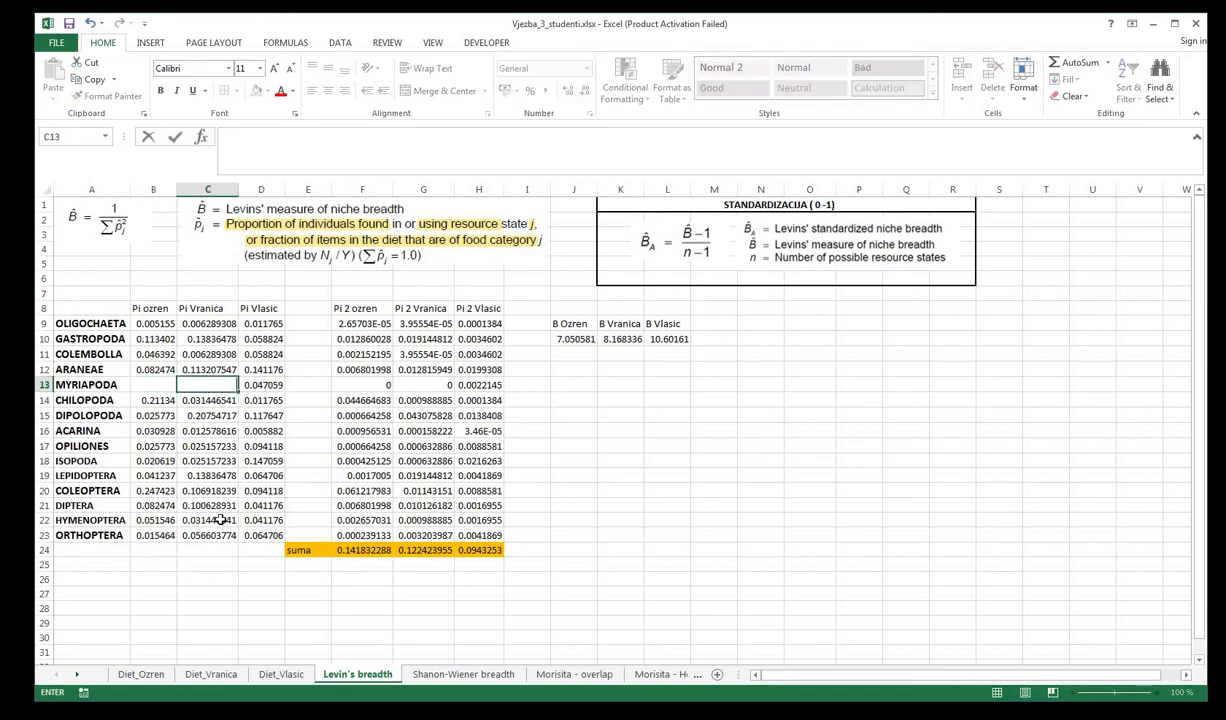
left_click(215, 519)
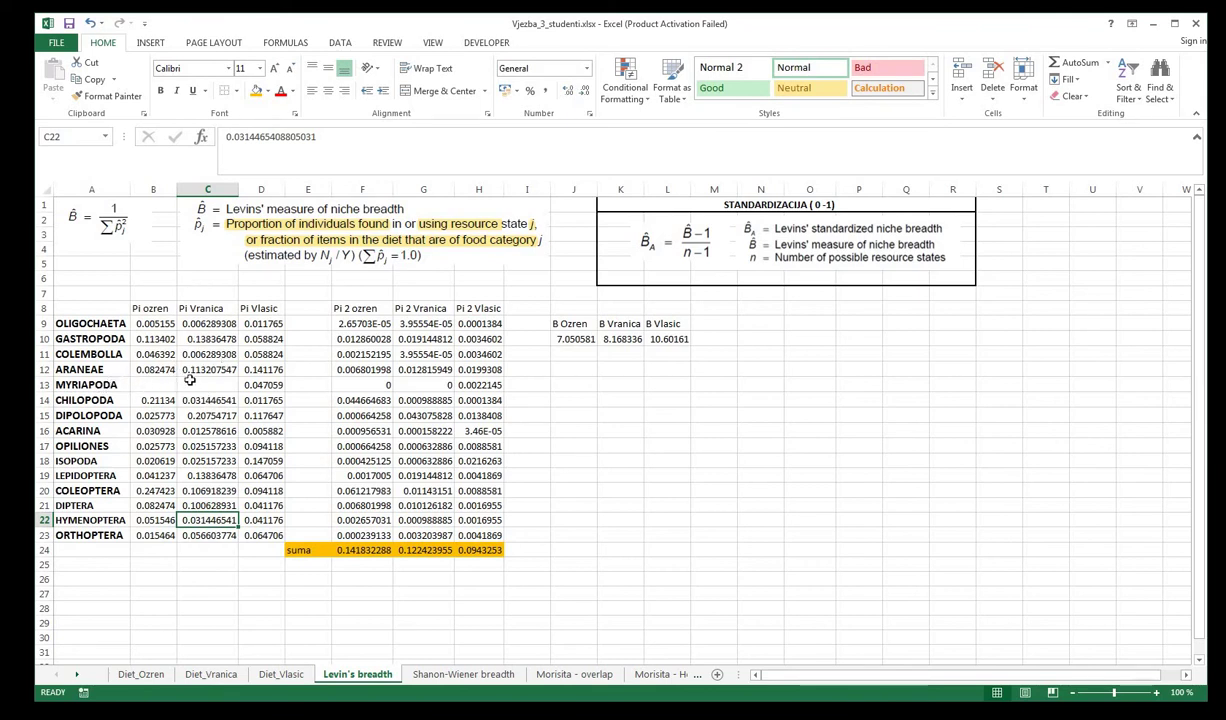
- Count the prey categories in B24 with =COUNT(B9:B23) and fill the formula across to D24
left_click(156, 550)
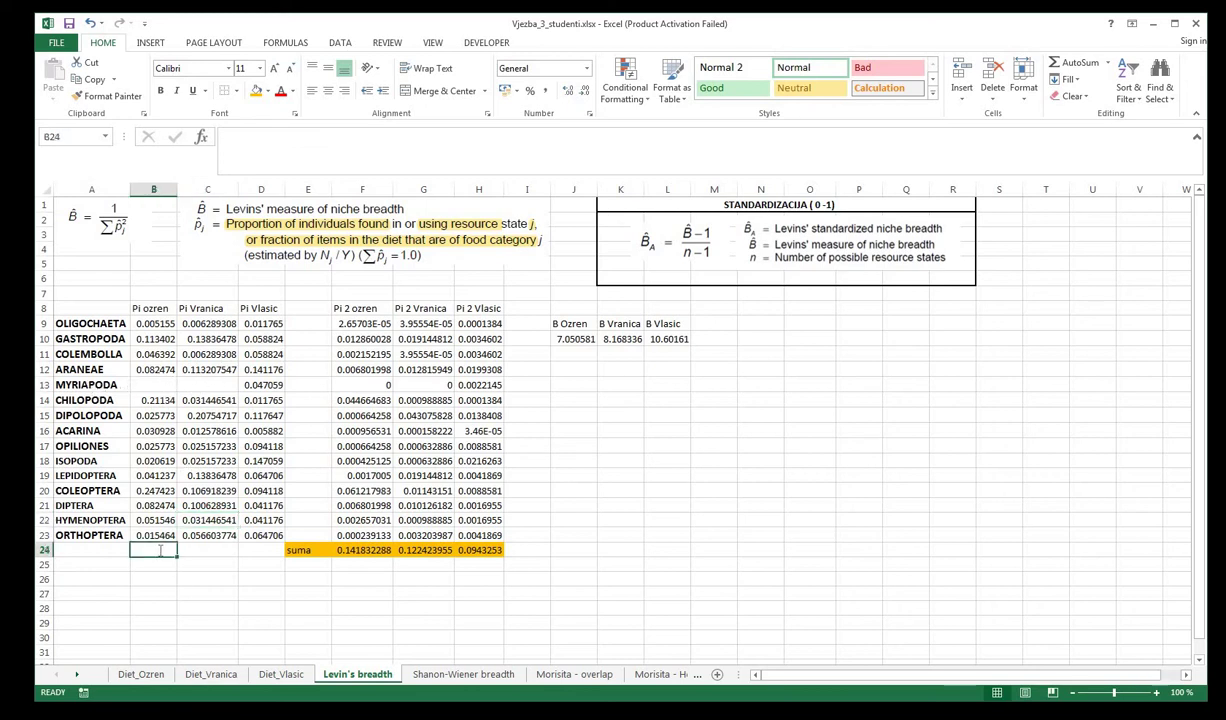
type("=")
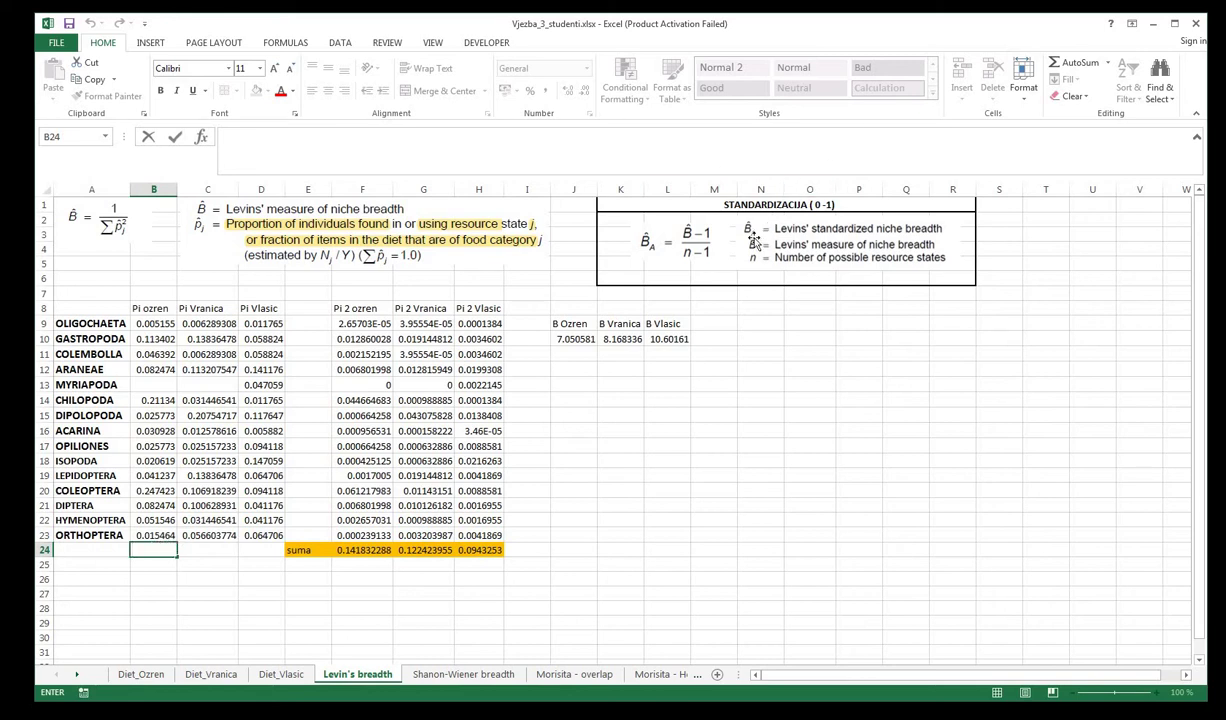
type("=count")
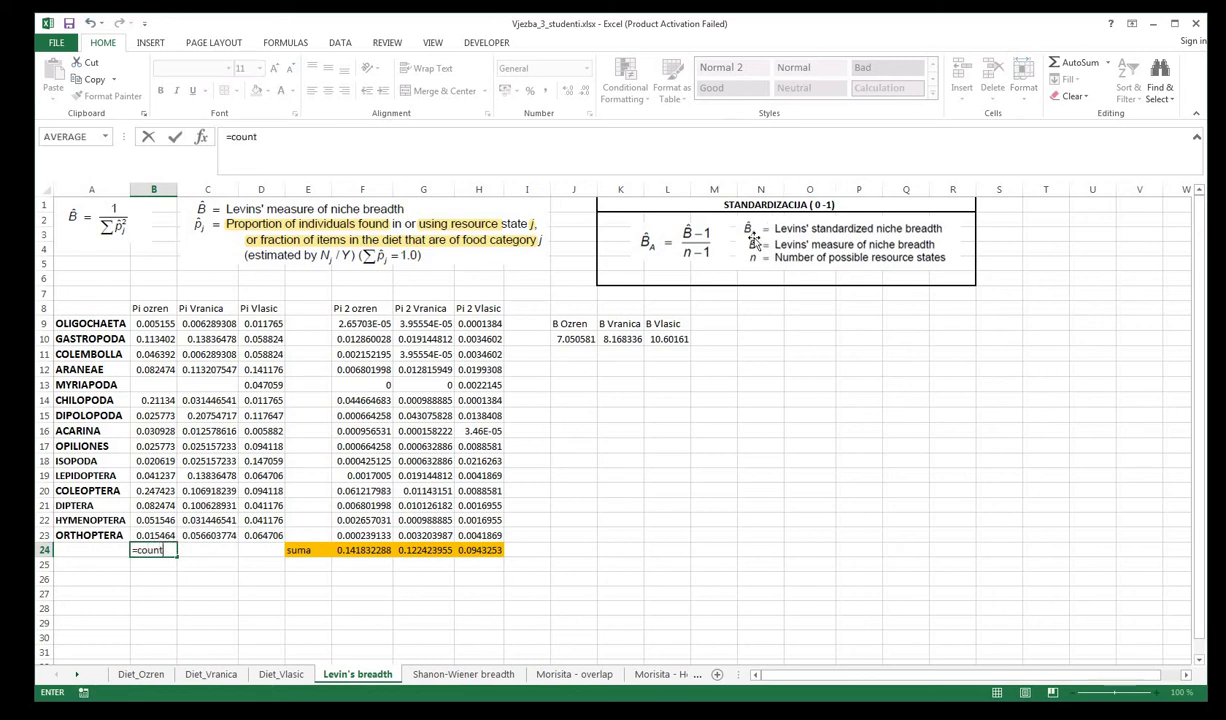
type("(")
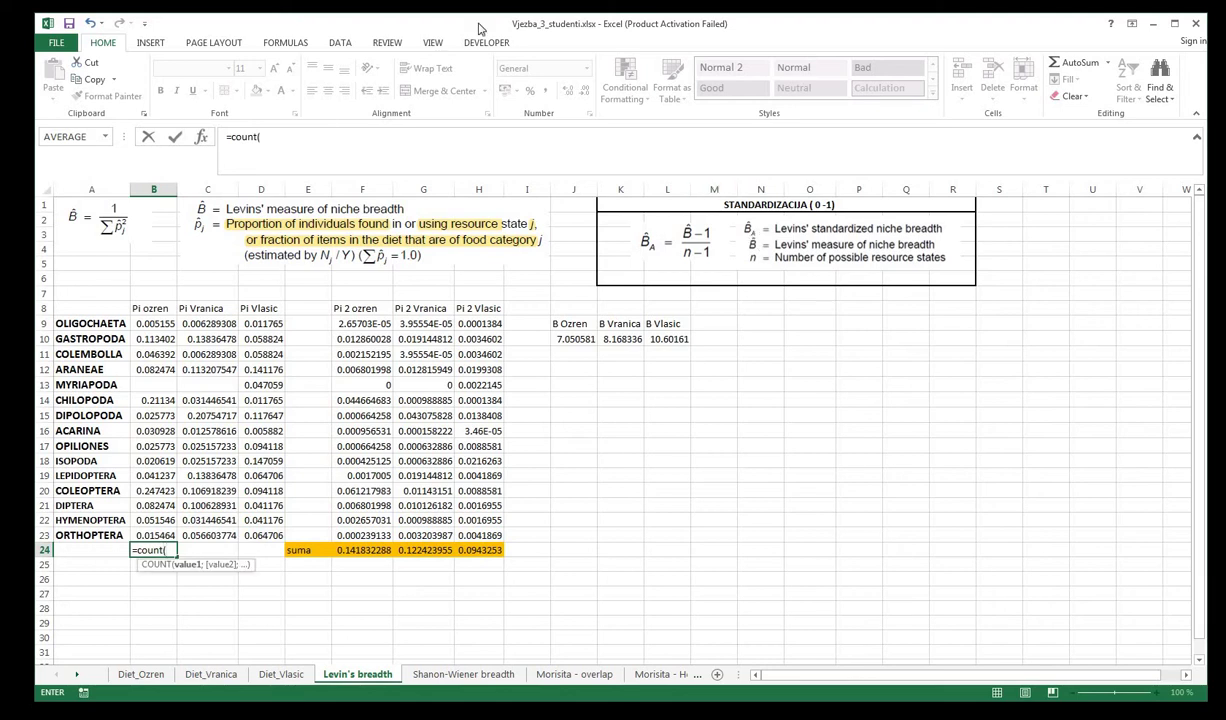
left_click_drag(176, 328, 174, 538)
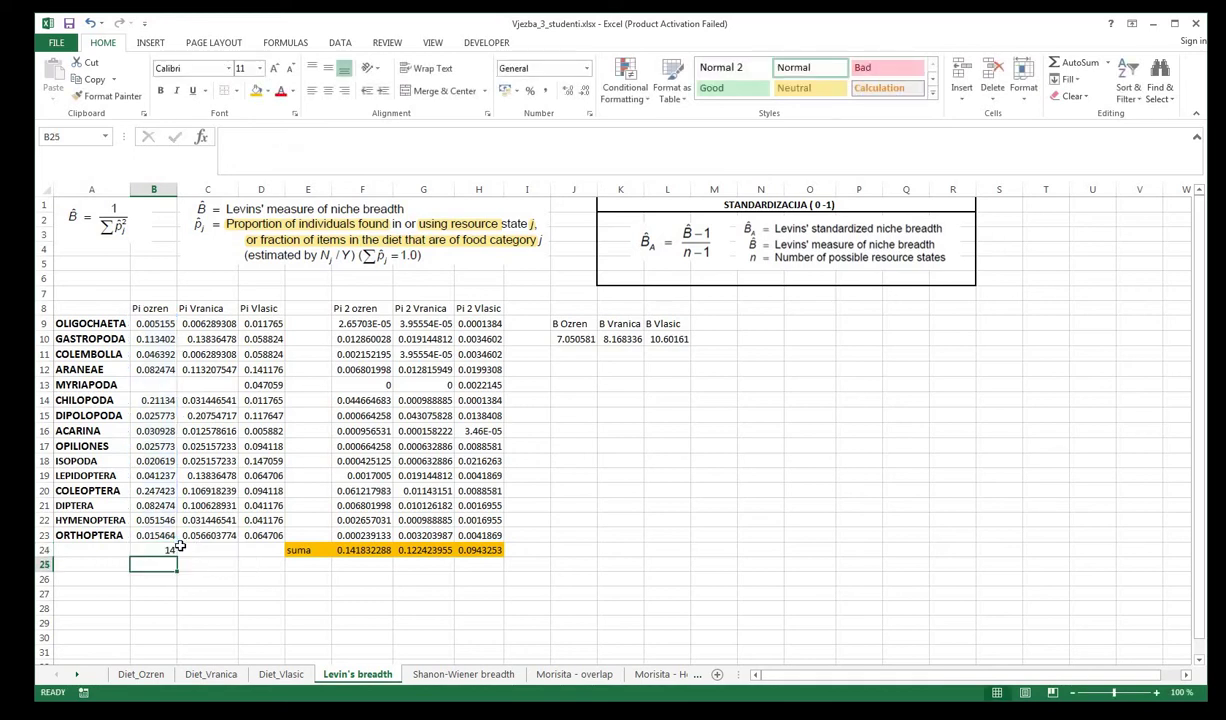
key("ctrl+Return")
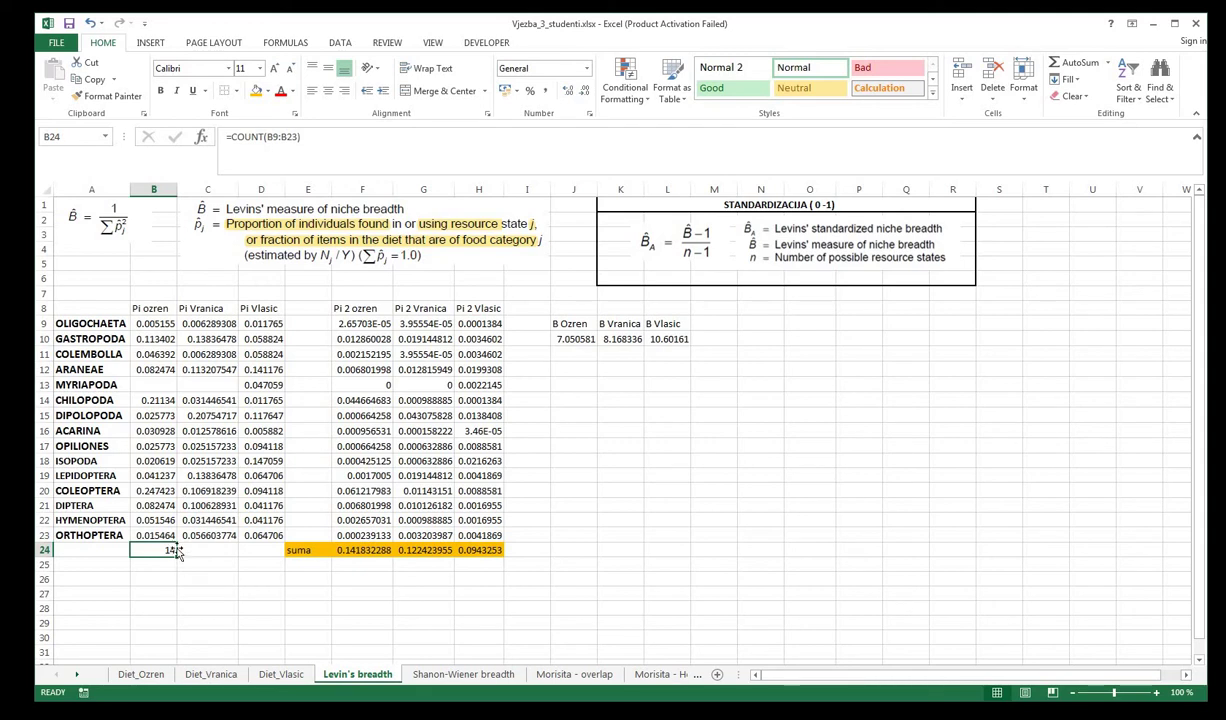
left_click_drag(180, 557, 268, 556)
left_click(261, 593)
left_click(270, 551)
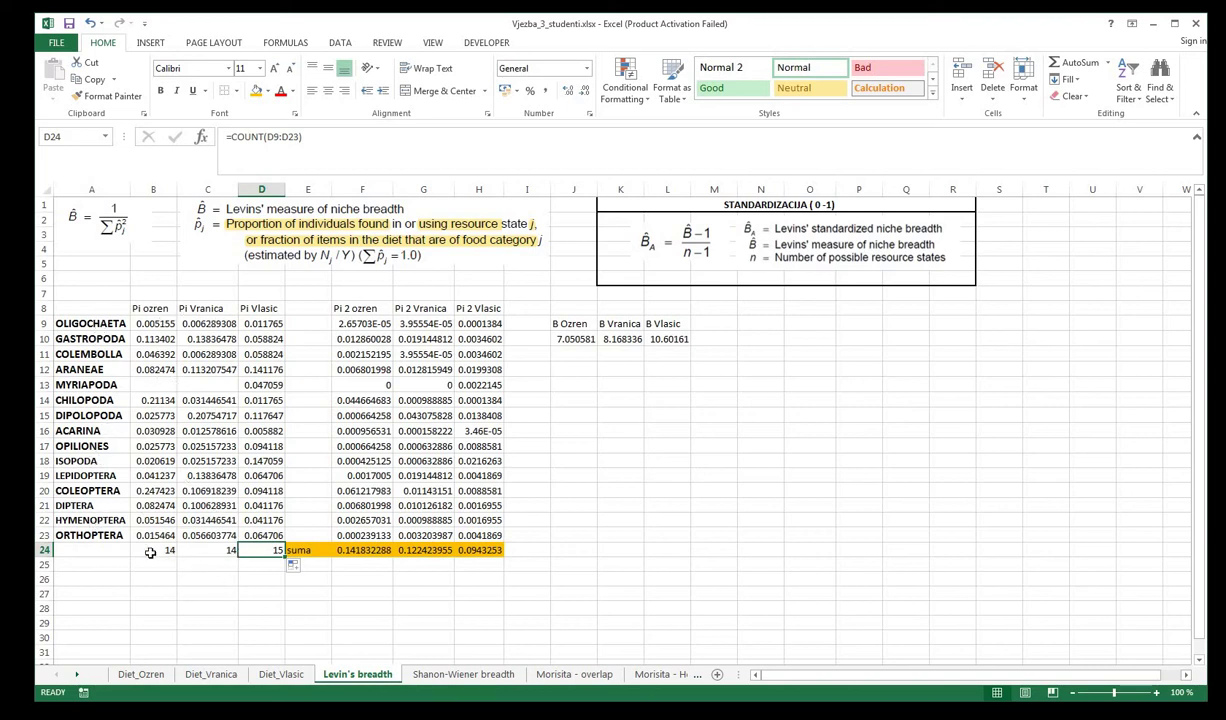
- Label the count row as n in A24 and put an outside border around A24:D24
left_click(114, 552)
type("n")
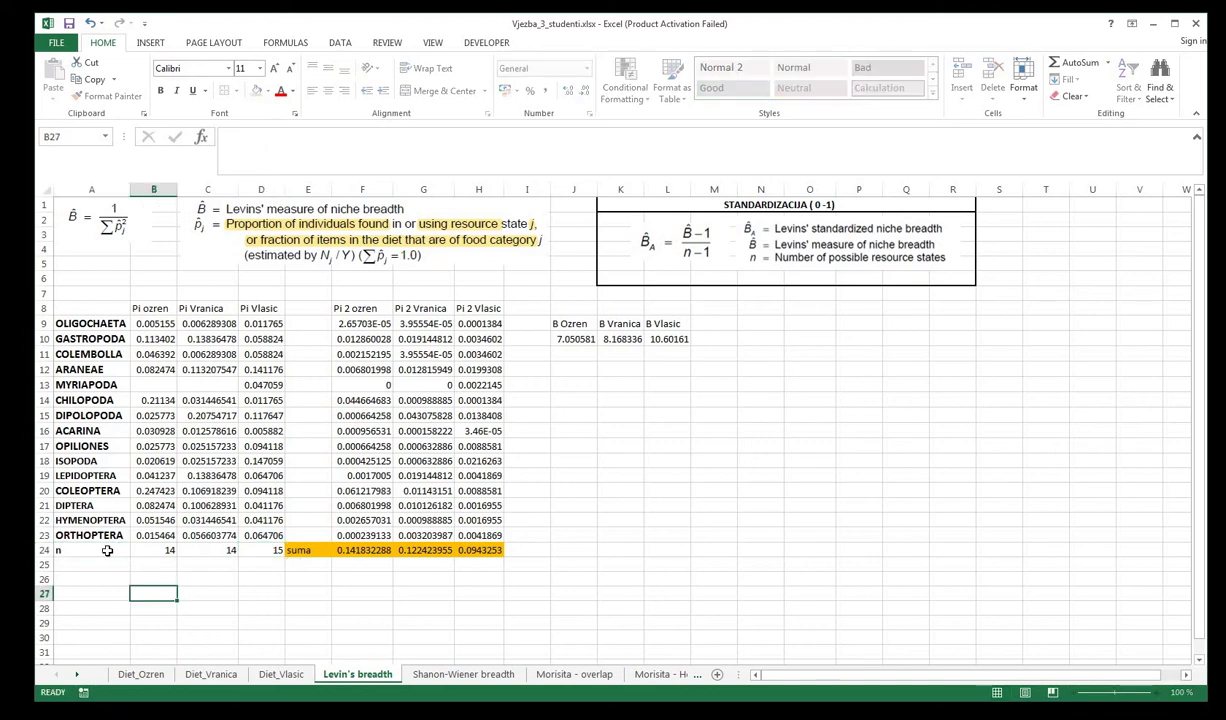
key("Tab")
key("Tab")
key("Tab")
key("shift+Left")
key("shift+Left")
key("shift+Left")
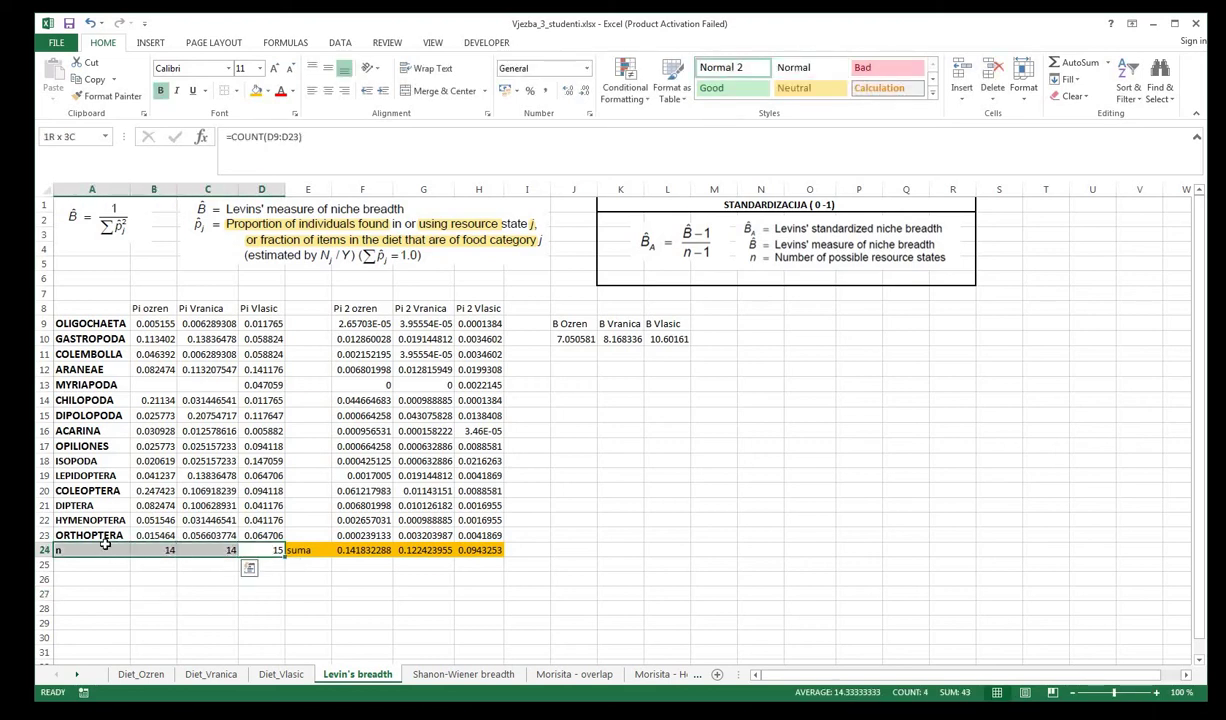
left_click(236, 91)
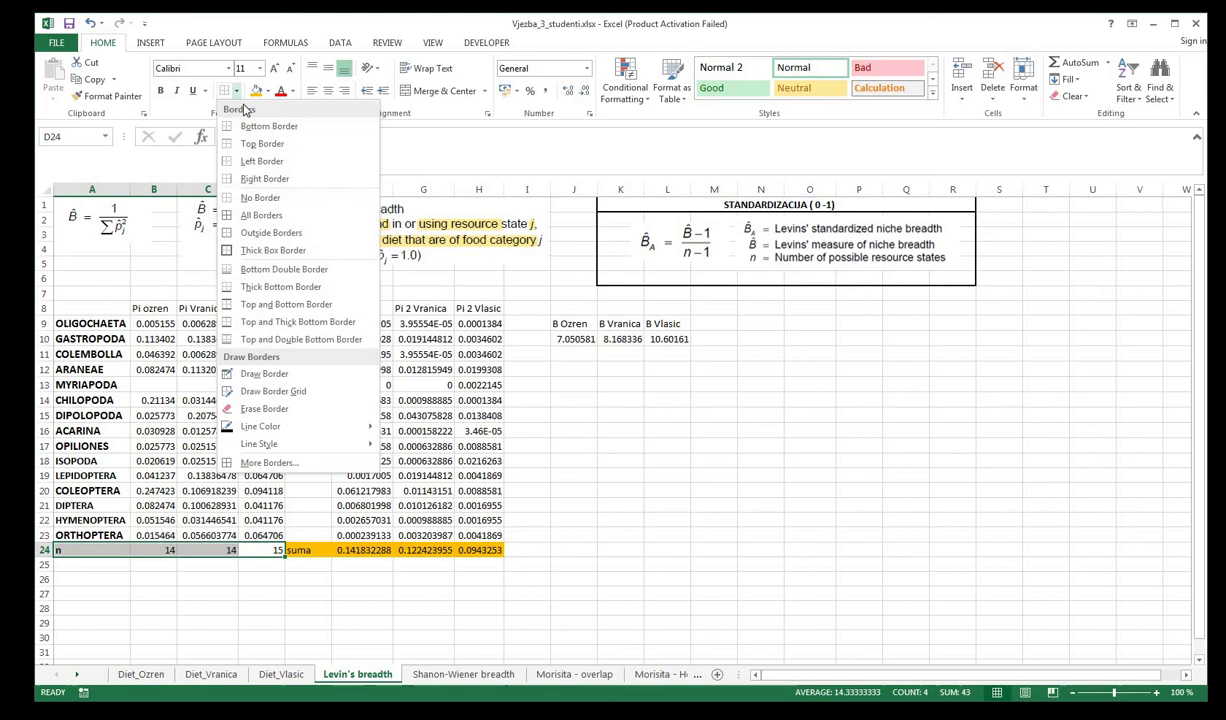
left_click(270, 233)
left_click(669, 472)
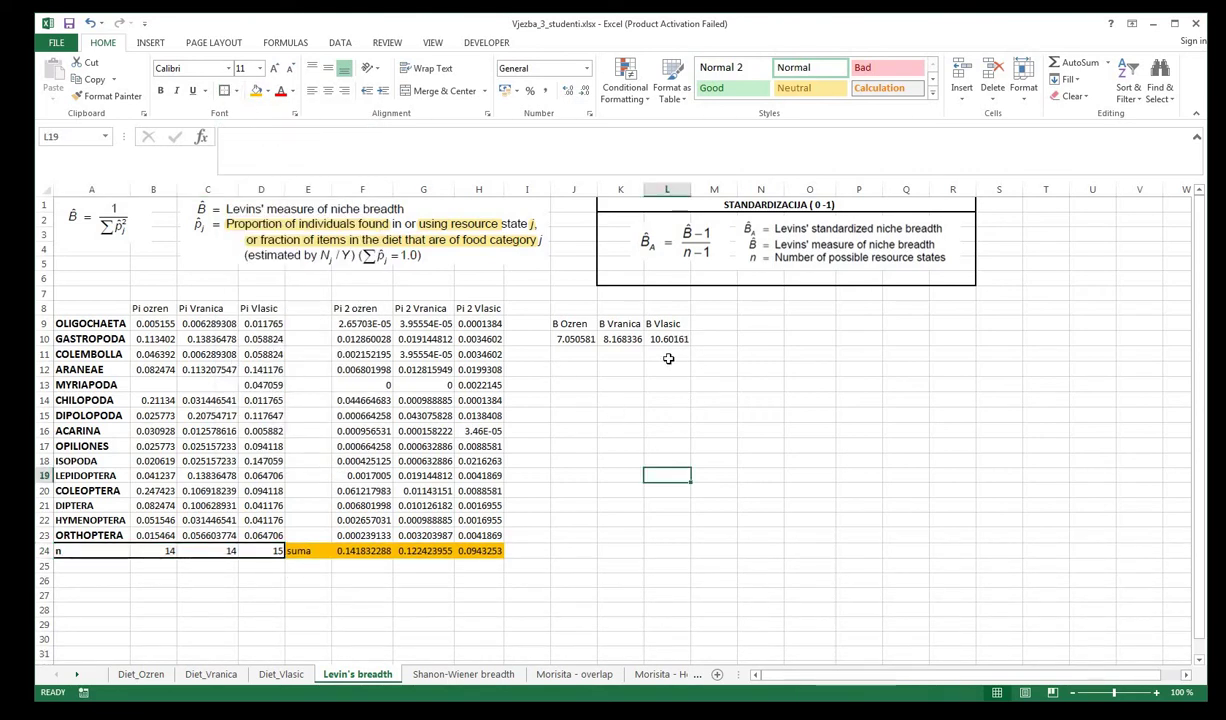
- Enter the standardized breadth headers Ba ozren, Ba Vranica and Ba Vlasic in J12:L12
left_click(580, 372)
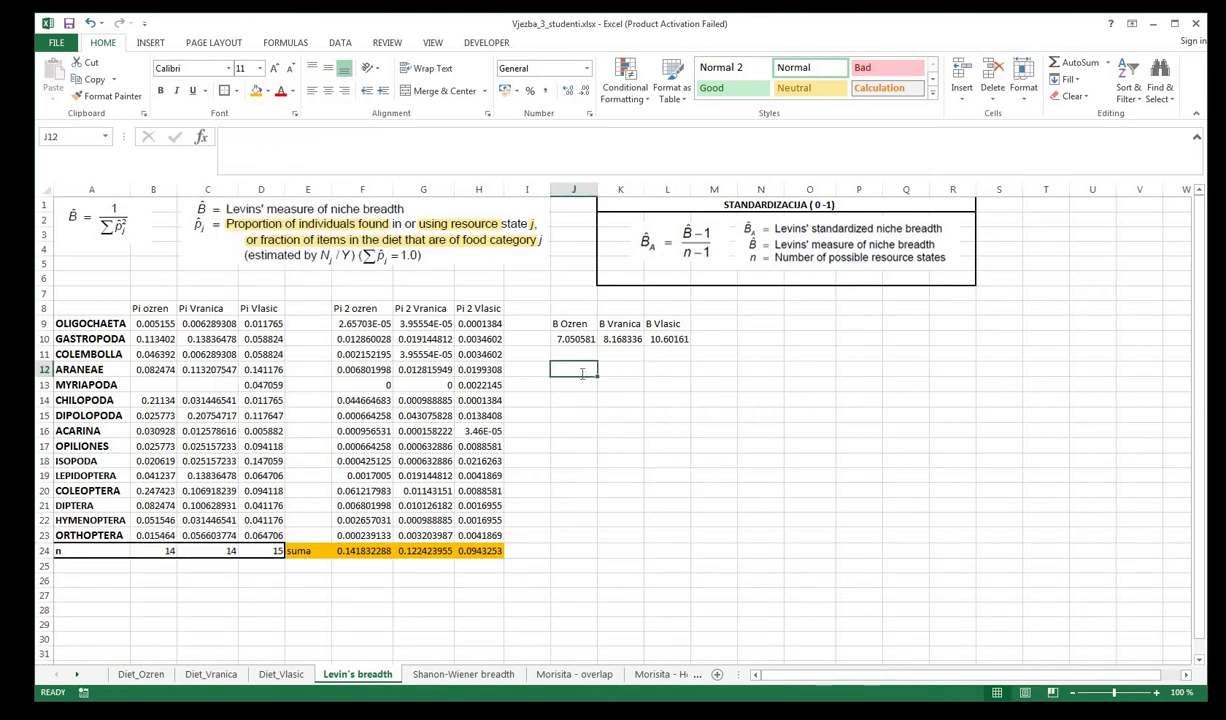
type("Ba ozren")
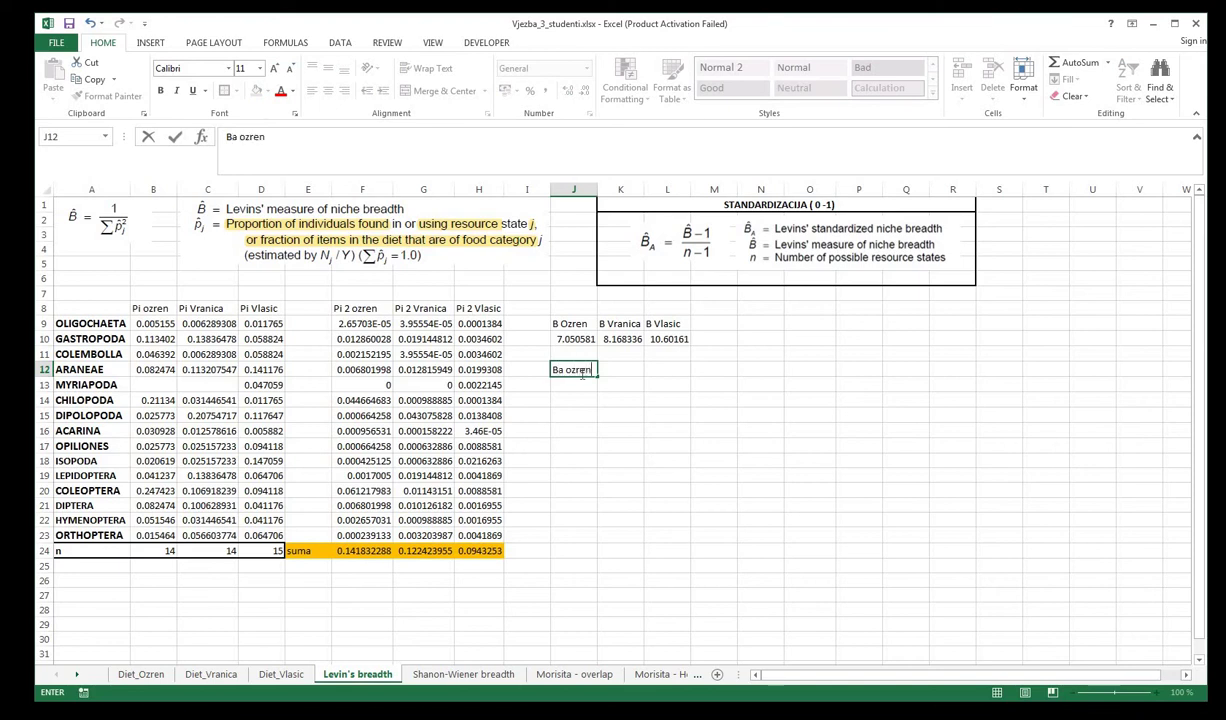
key("Tab")
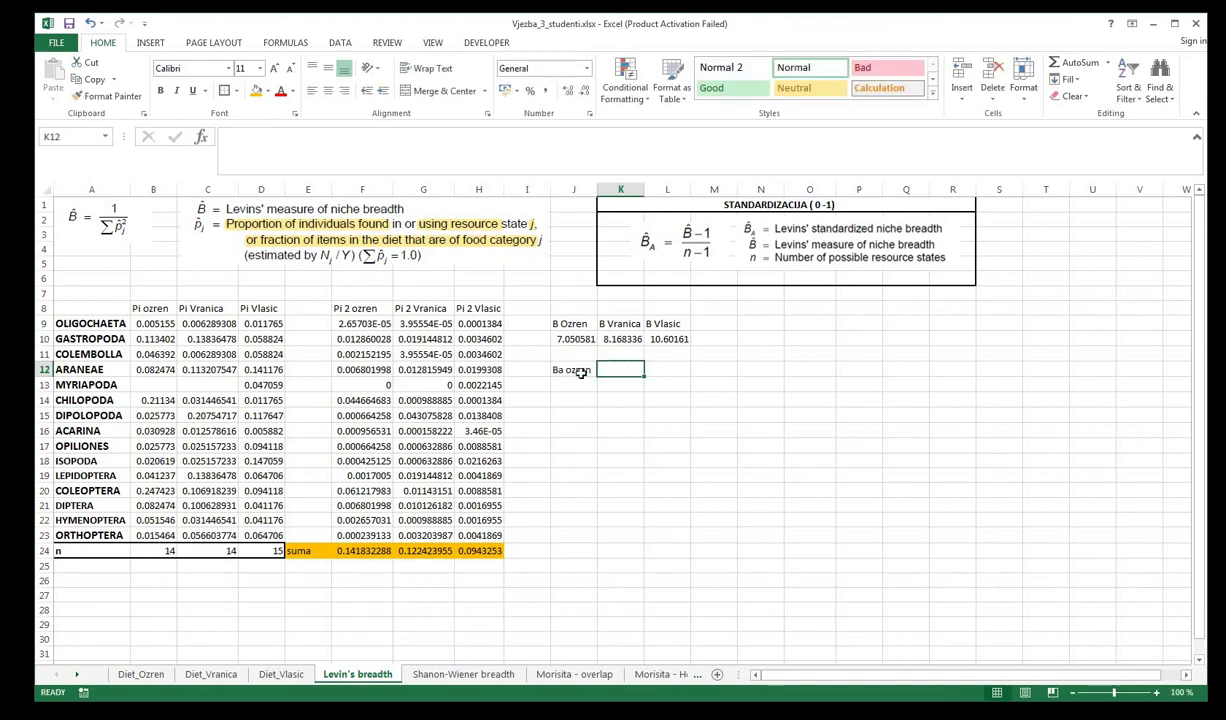
type("Ba Vranica")
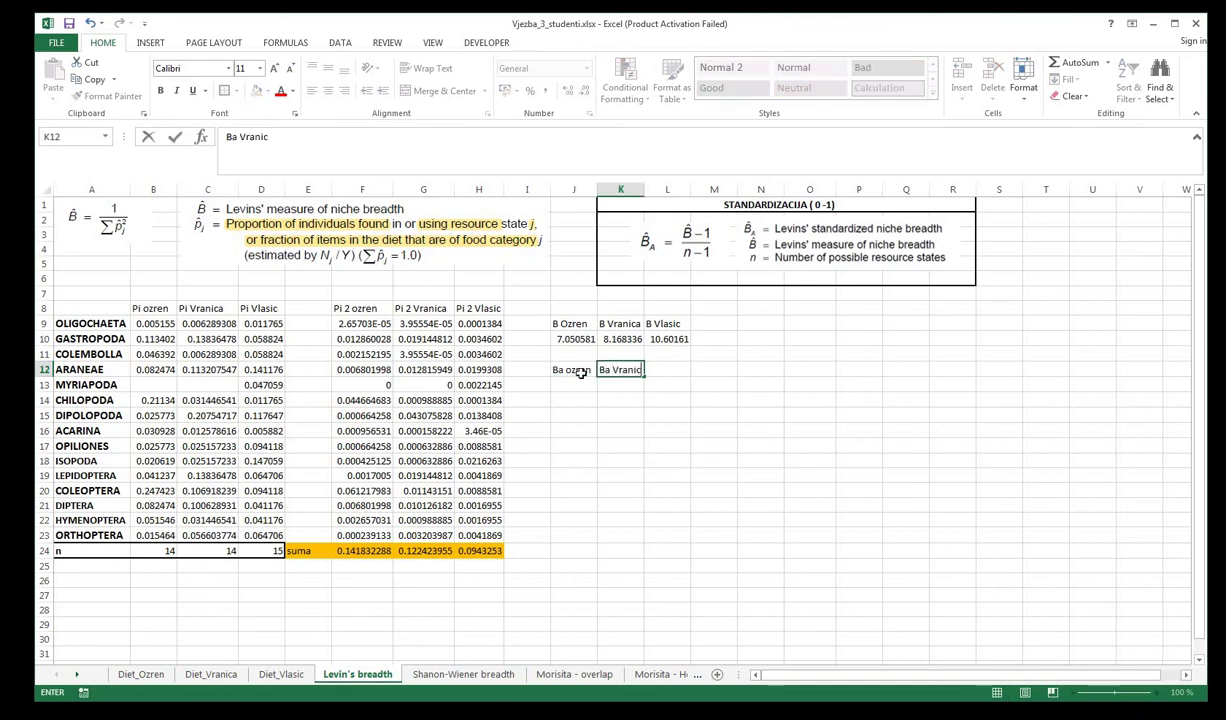
key("Tab")
type("Ba Vlas")
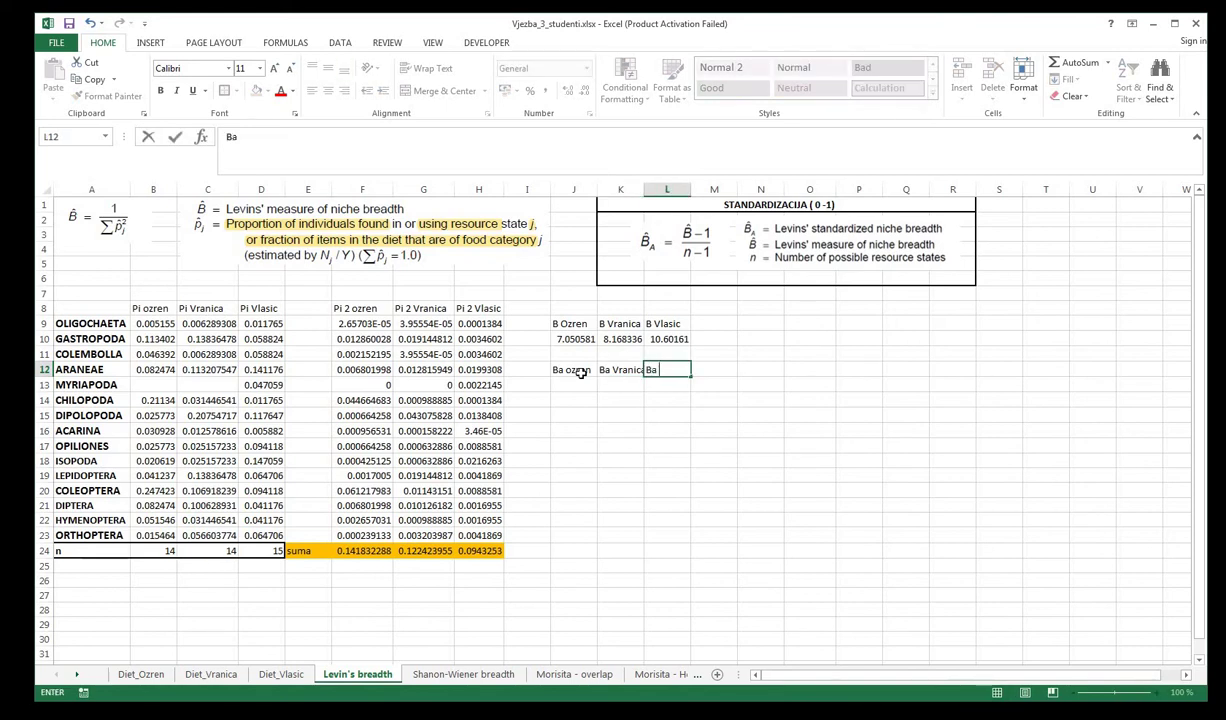
key("Return")
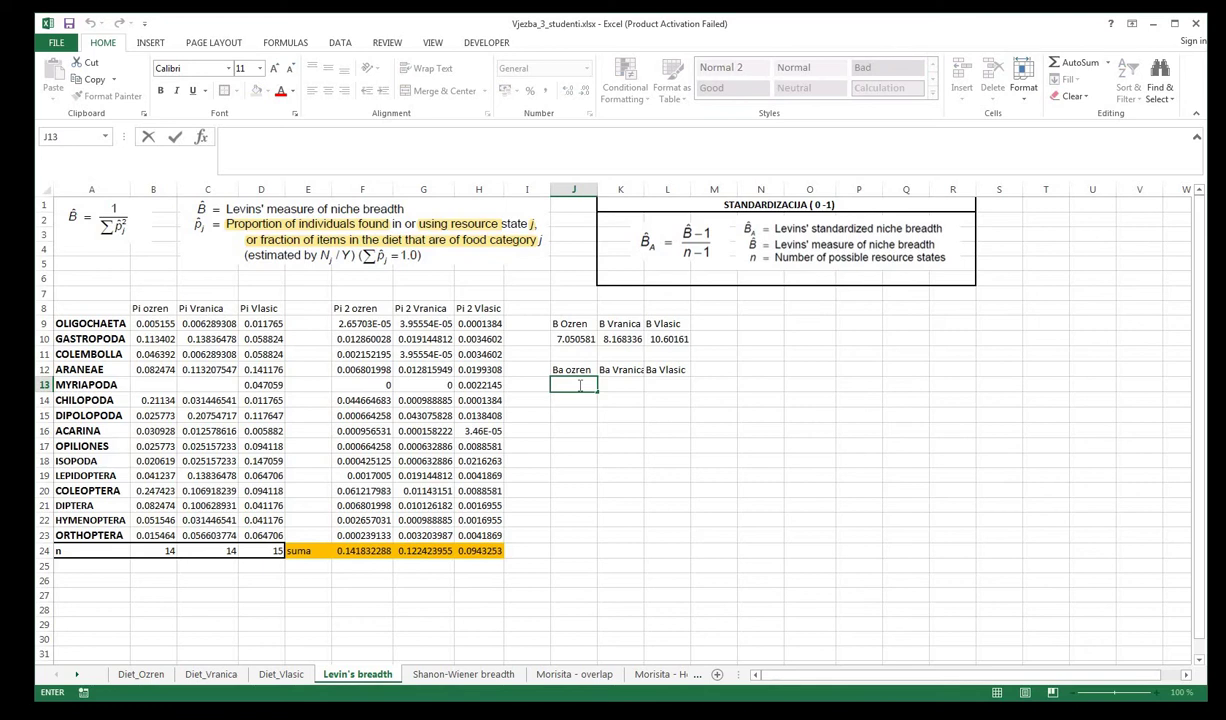
- Calculate Ozren's standardized niche breadth in J13 with the formula =(J10-1)/(B24-1)
type("=")
left_click(586, 339)
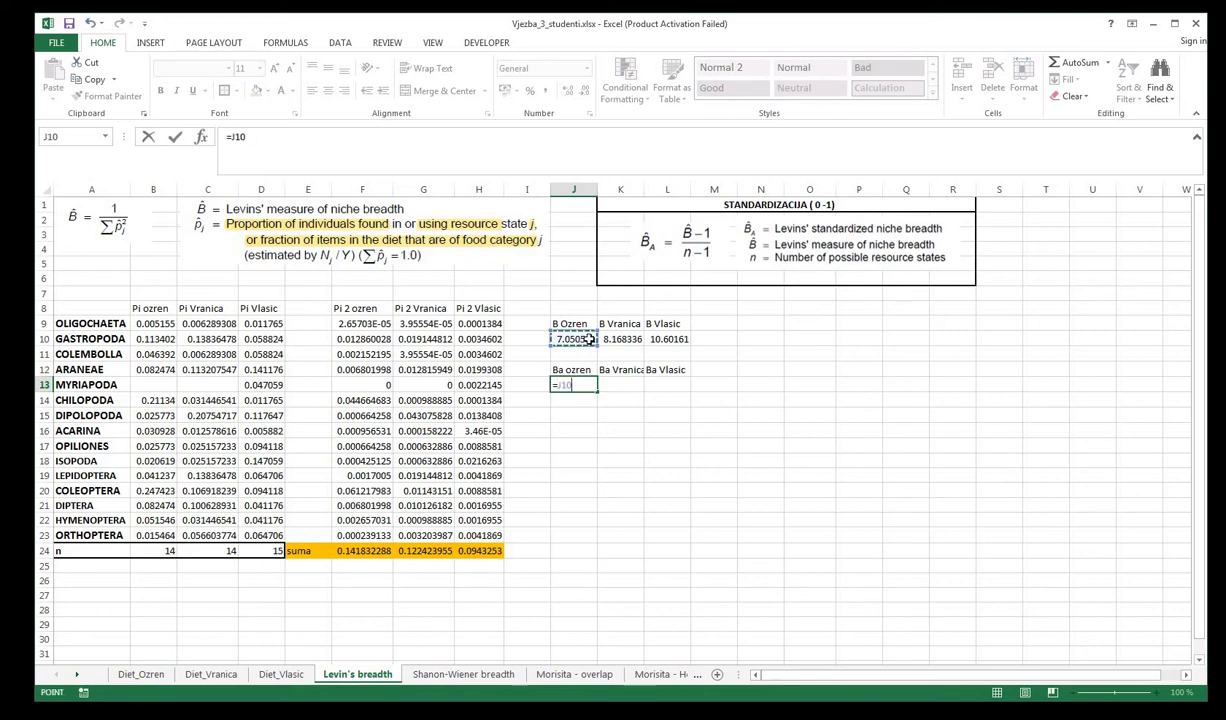
type("-1/")
left_click(152, 551)
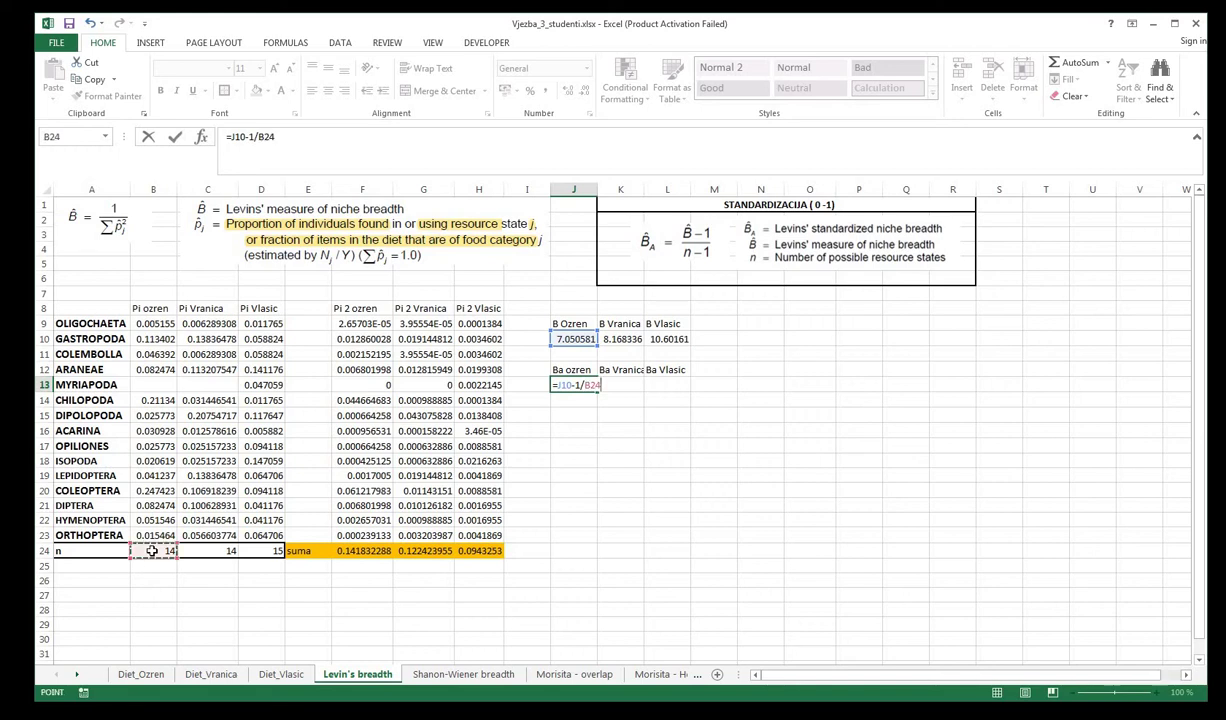
type("-1")
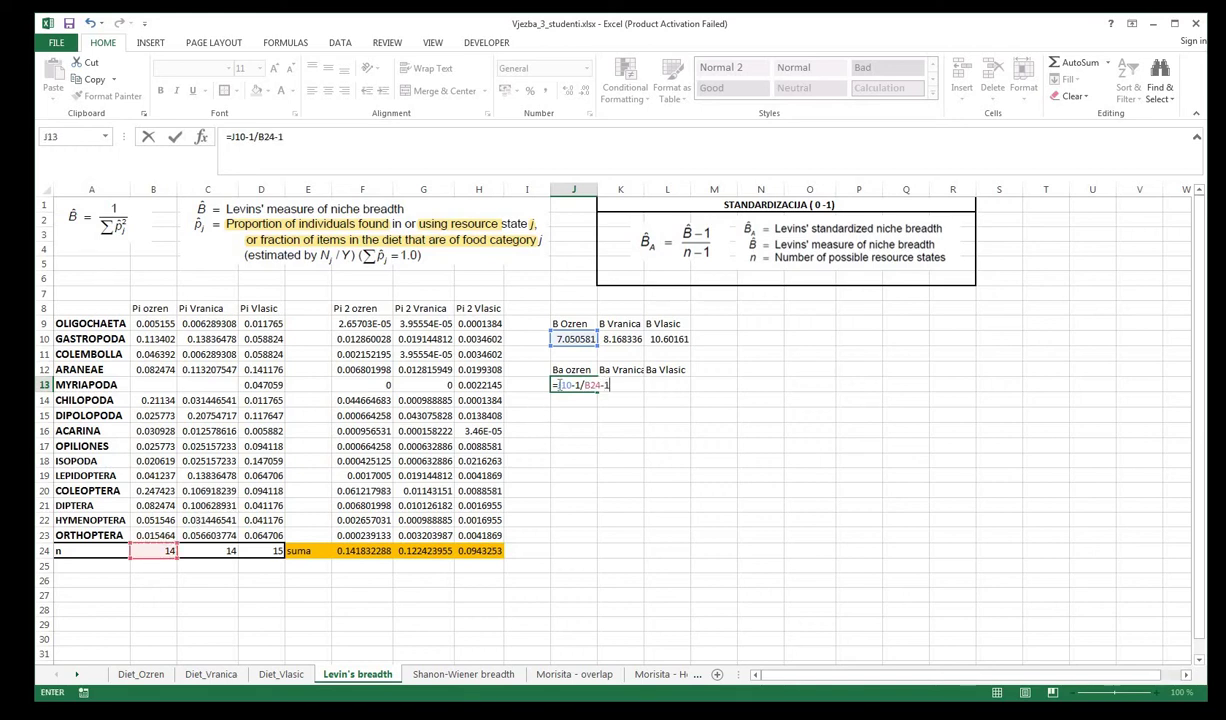
left_click(556, 394)
type("(")
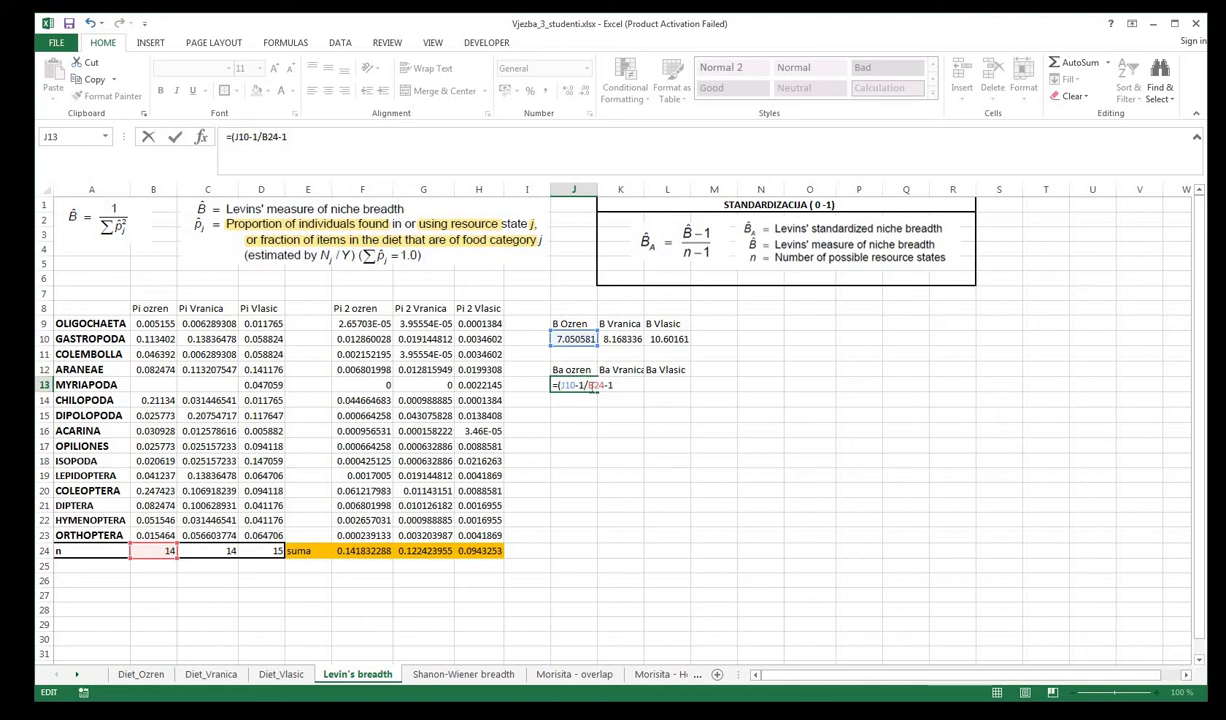
left_click(588, 386)
type(")/")
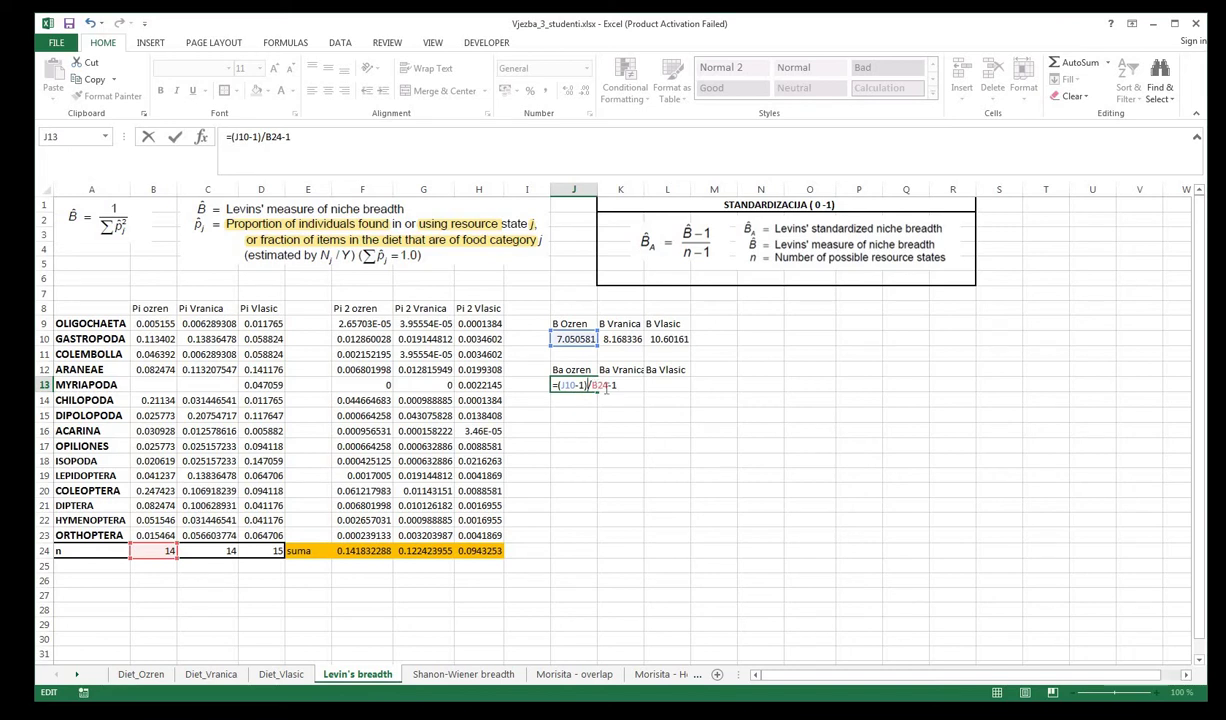
type("(")
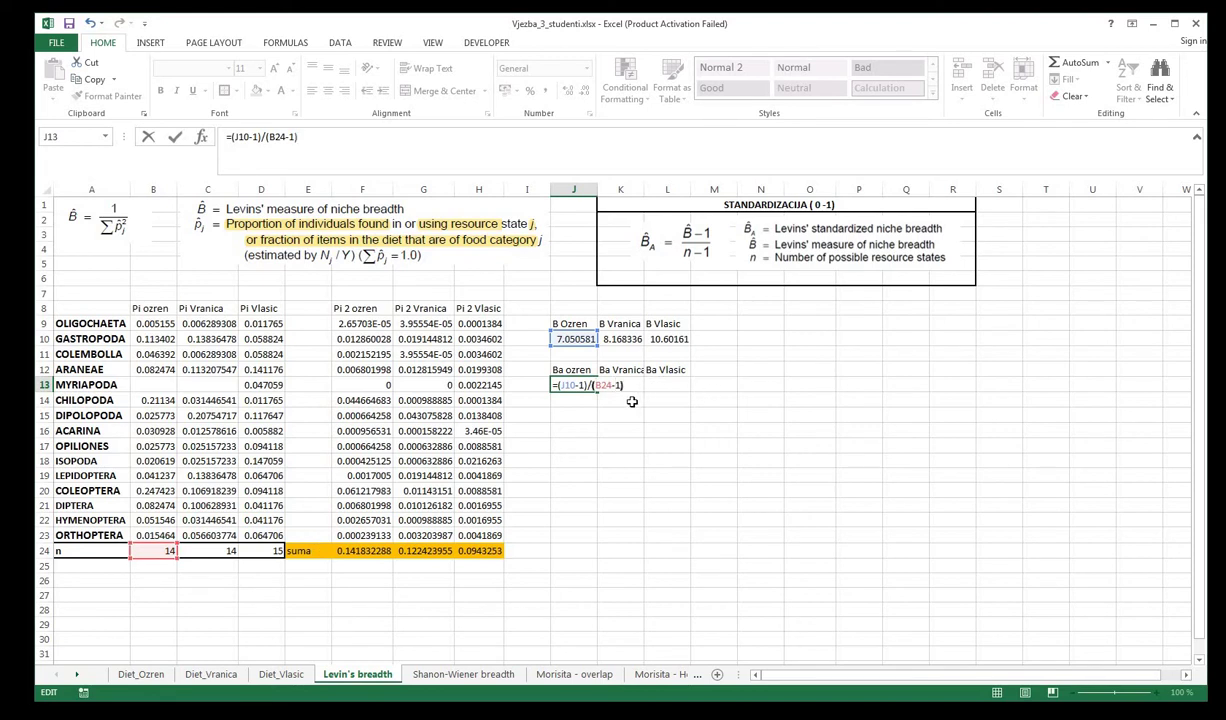
type(")")
key("Return")
- Fill the J13 formula across to L13 and check the cell references for Vranica and Vlasic
left_click(590, 387)
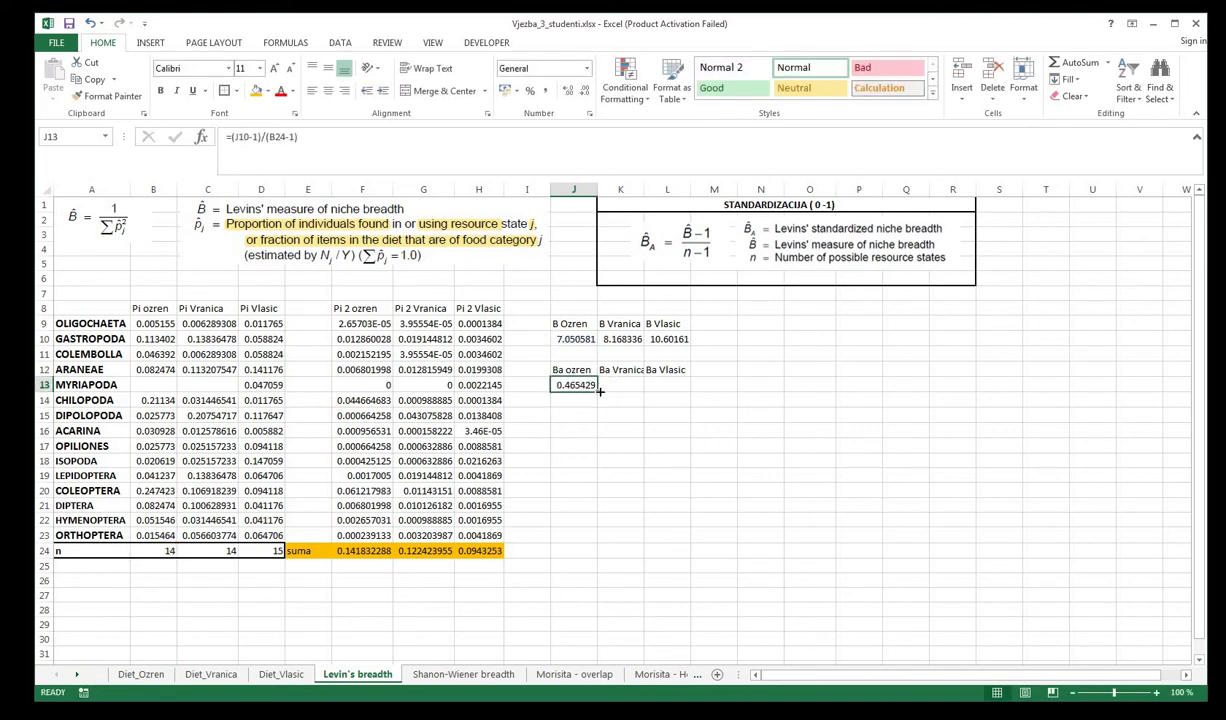
left_click_drag(597, 392, 689, 400)
left_click(626, 384)
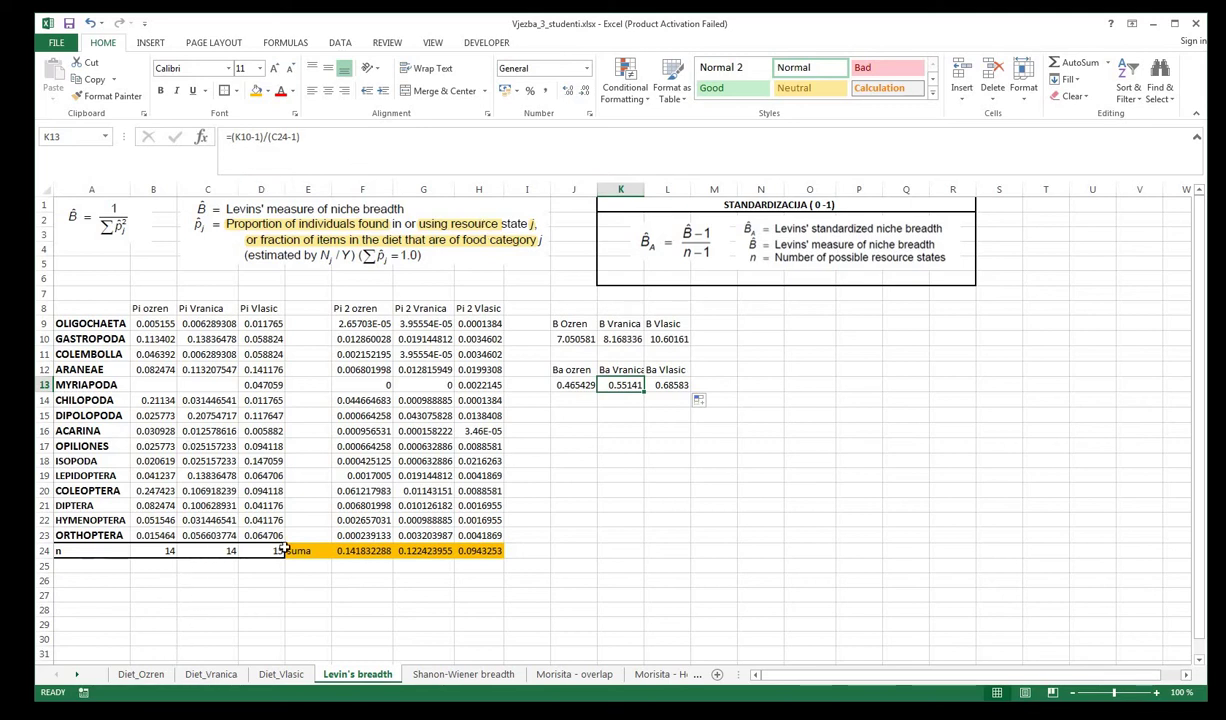
left_click(668, 385)
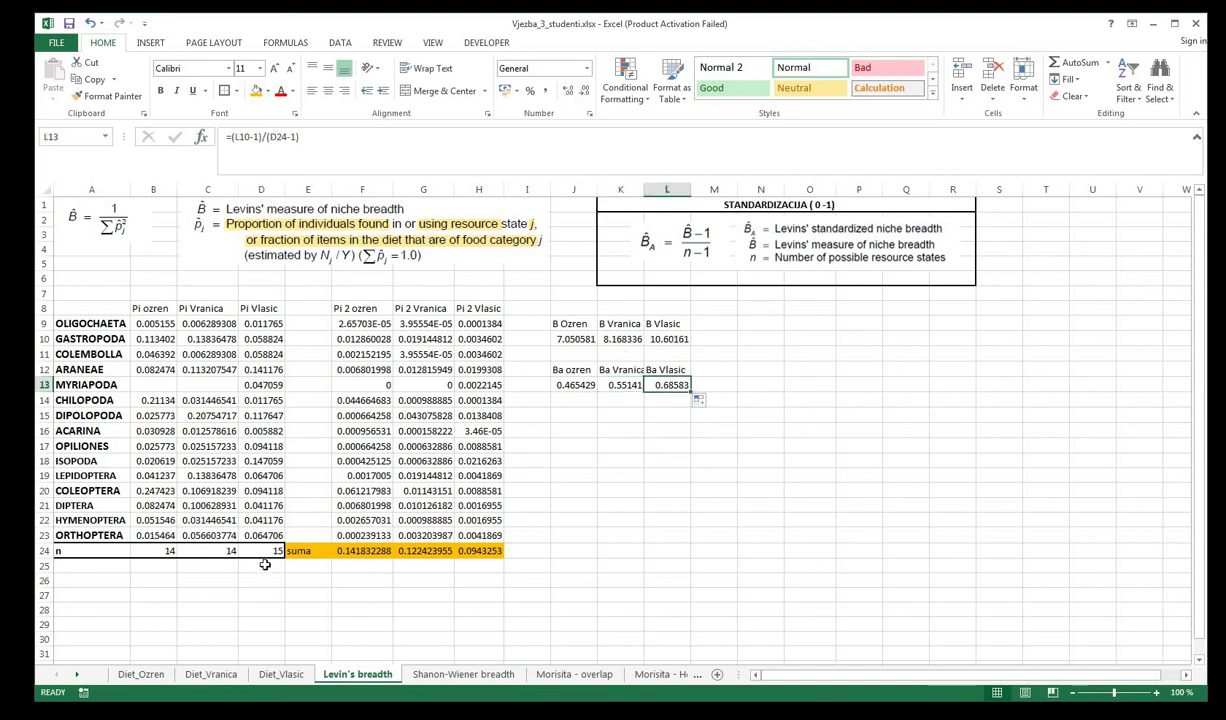
left_click(742, 477)
- Put an outside border around the standardized breadth table in J12:L13
left_click_drag(568, 372, 672, 385)
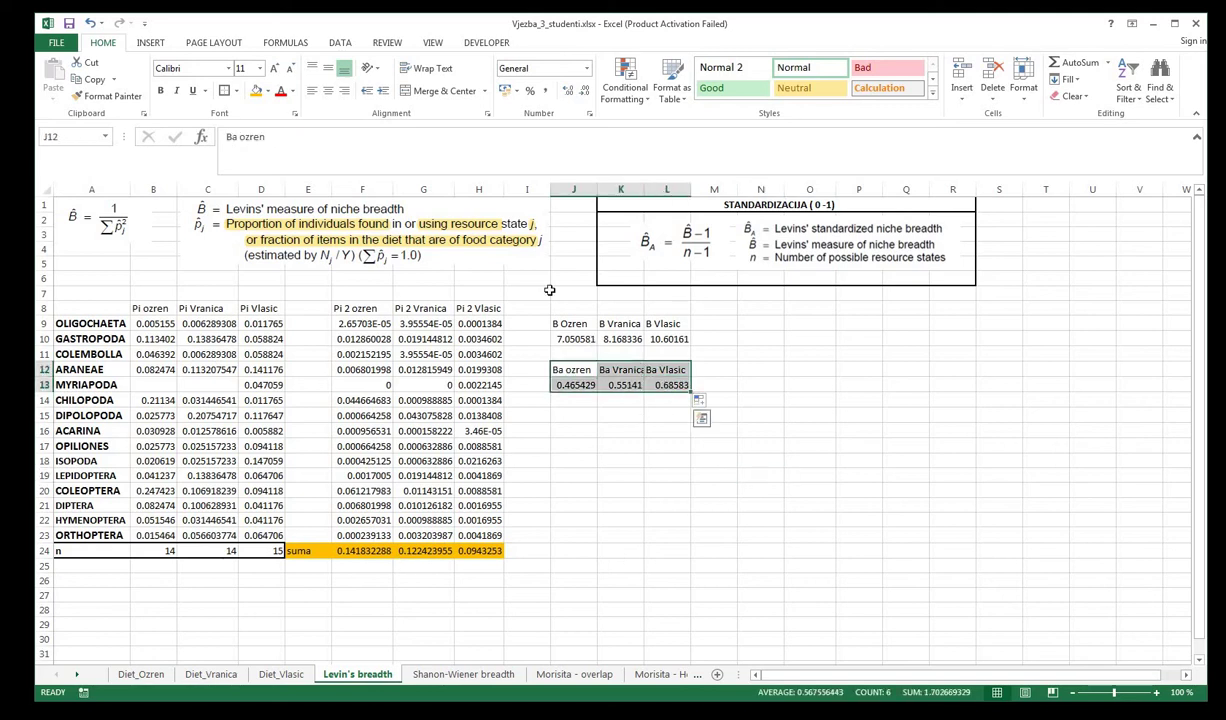
left_click(224, 91)
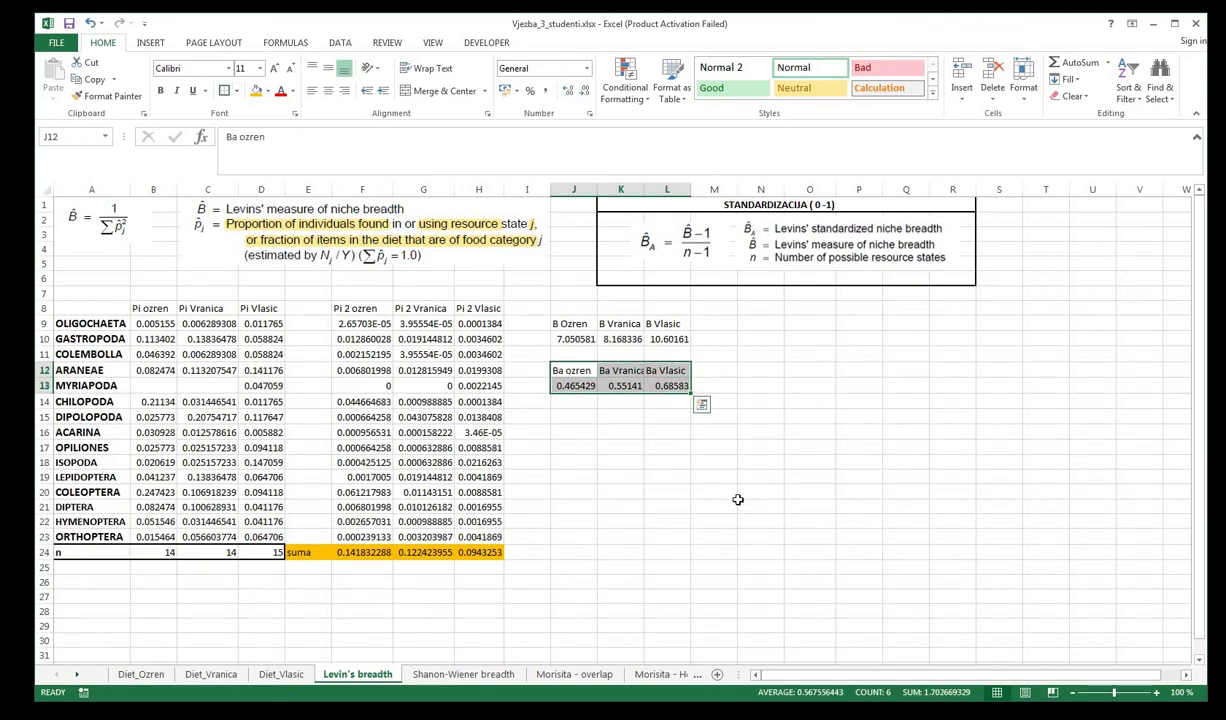
left_click(727, 502)
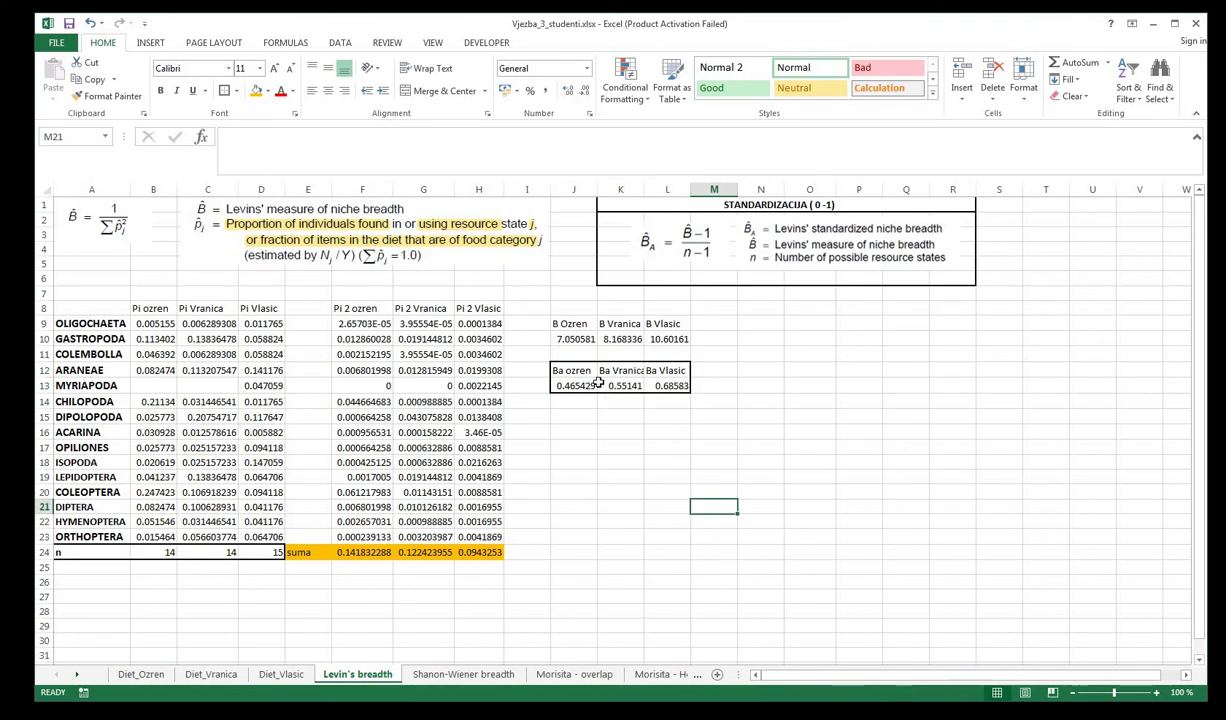
- Insert a 2-D clustered column chart of the standardized breadth values in J12:L13
left_click_drag(566, 371, 672, 383)
left_click_drag(566, 371, 672, 386)
left_click(151, 43)
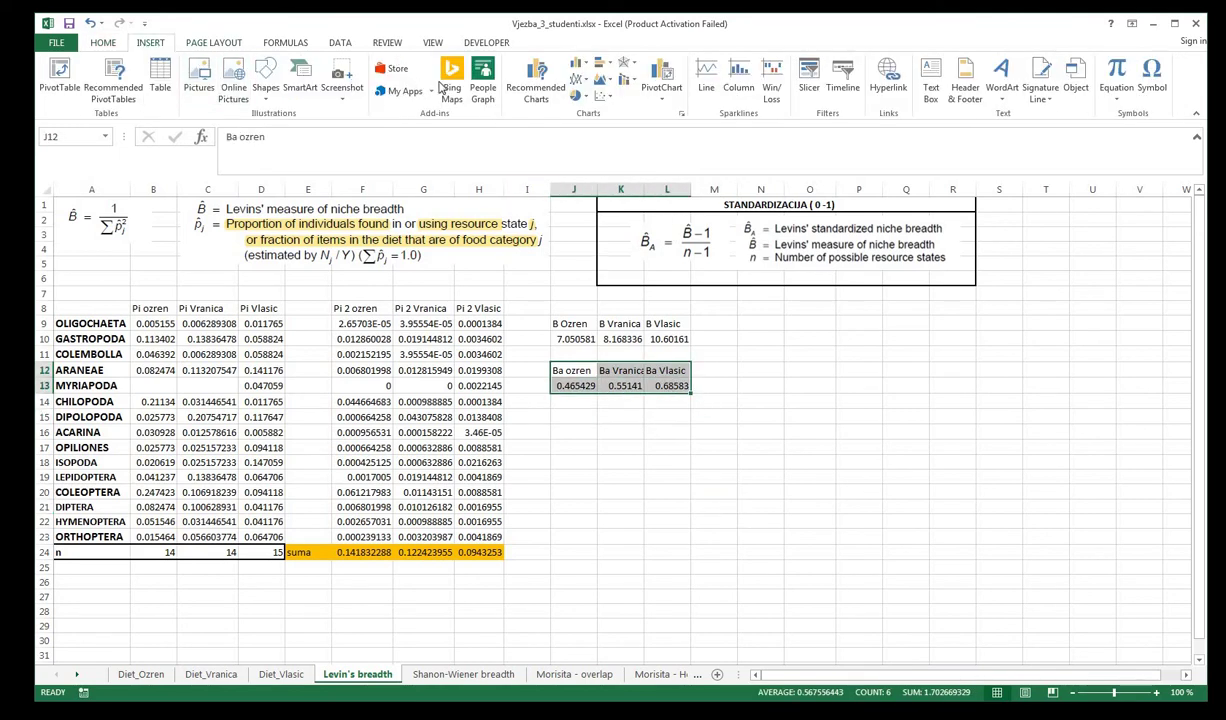
left_click(588, 68)
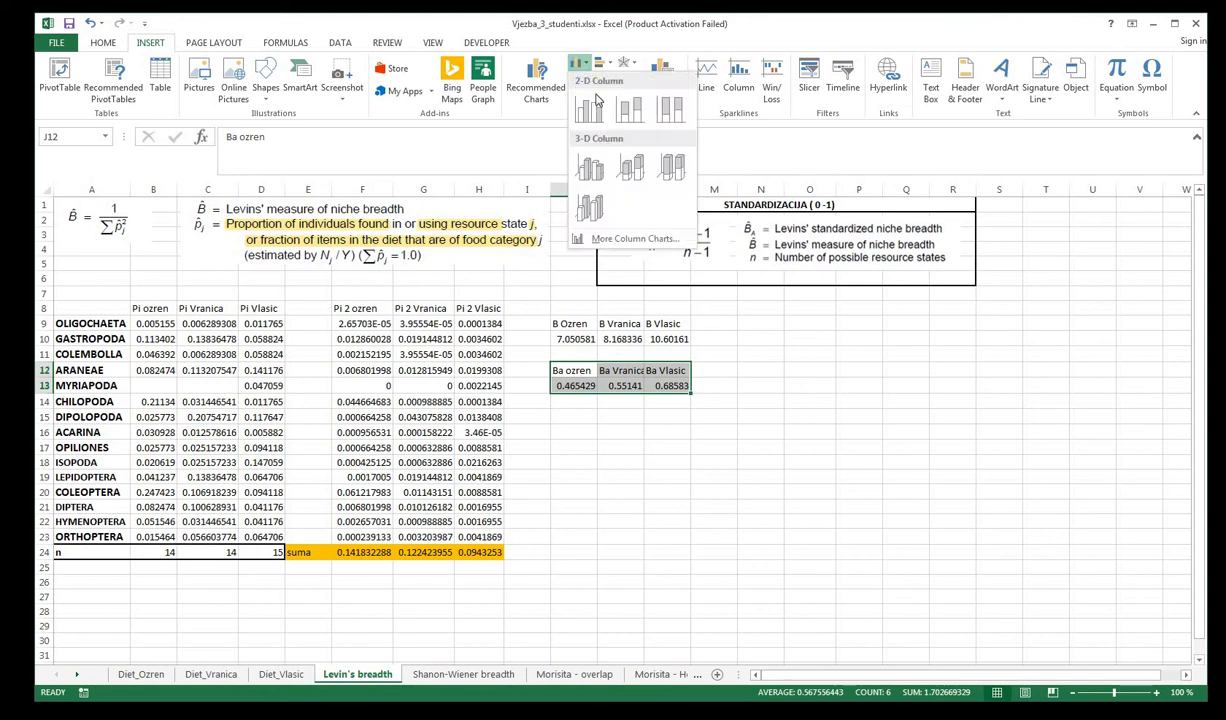
left_click(578, 108)
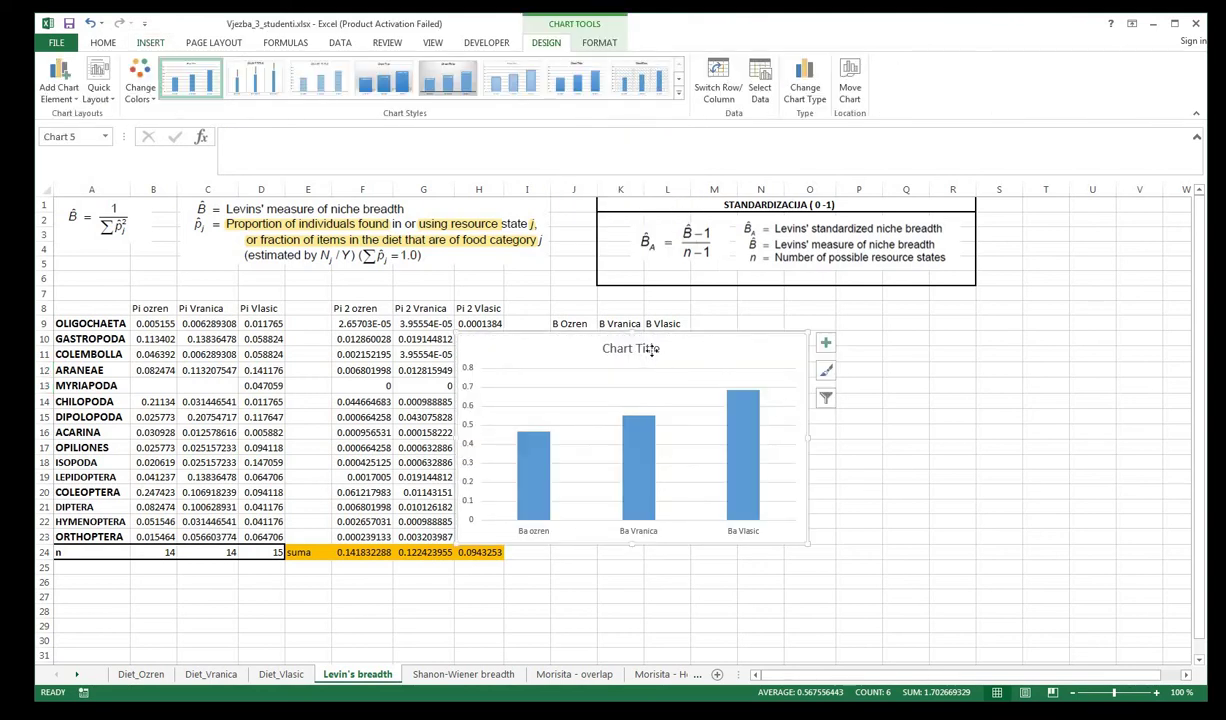
- Title the column chart "Levinova sirina nise"
left_click(608, 349)
left_click_drag(607, 348, 662, 349)
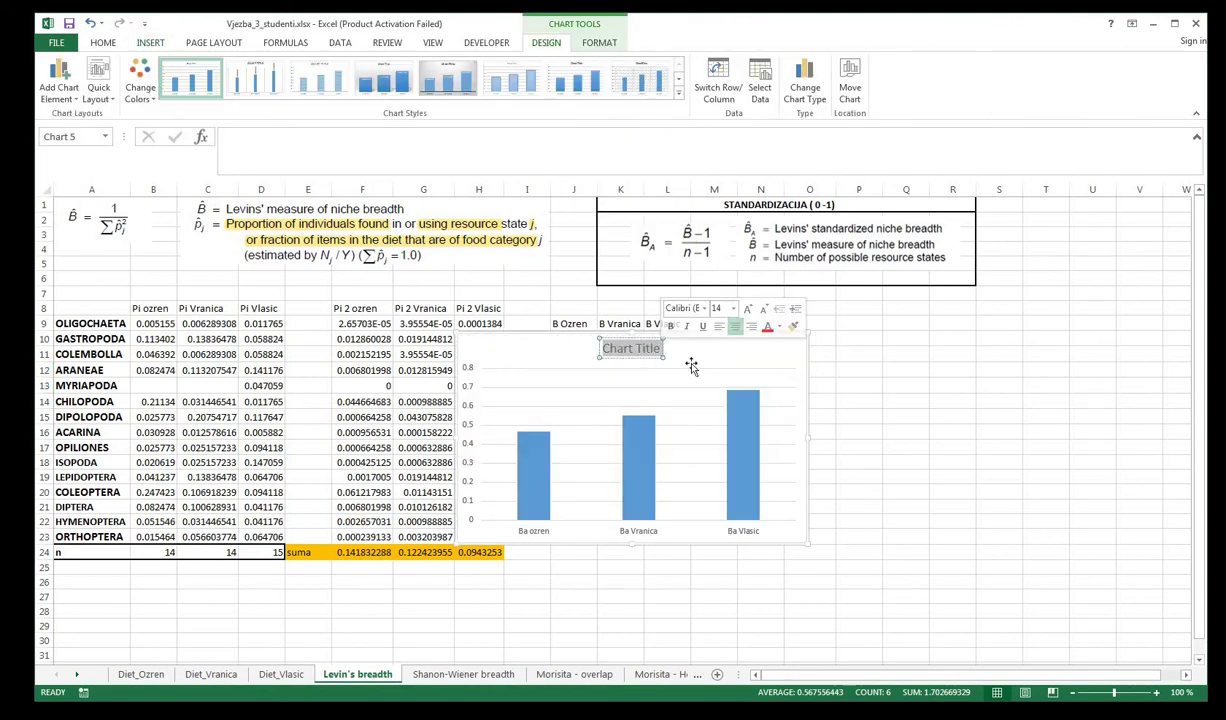
type("Levin")
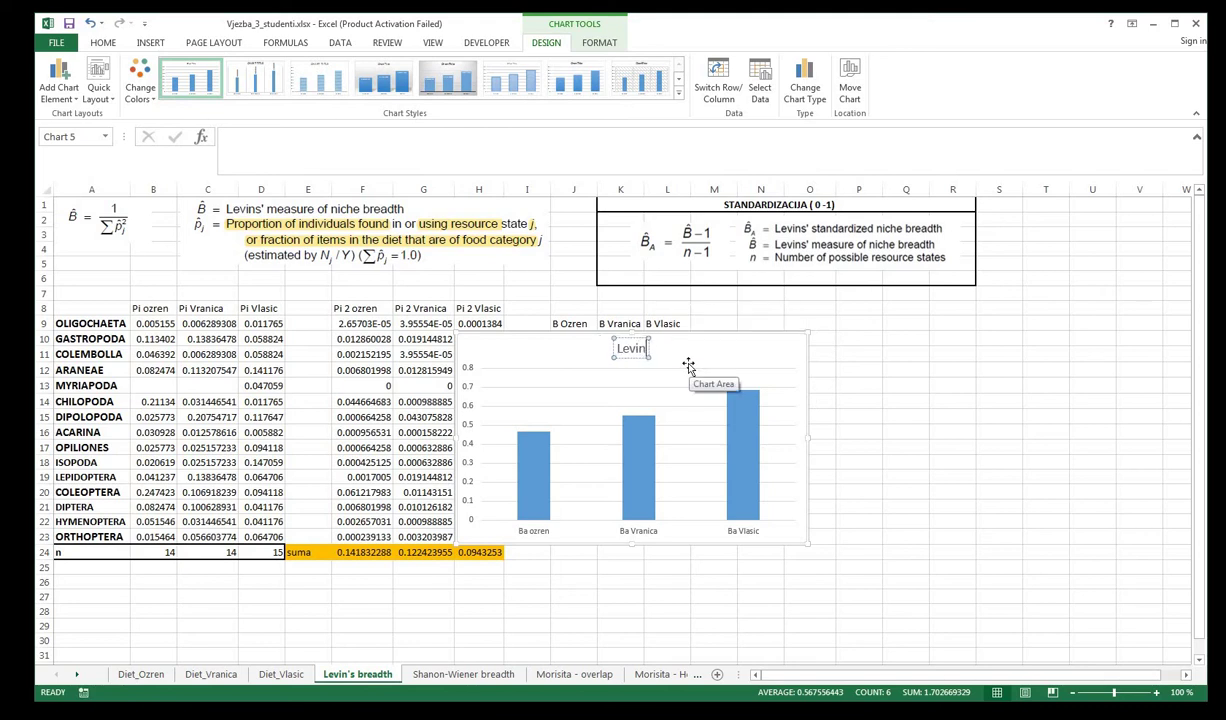
type("ova sirina nise")
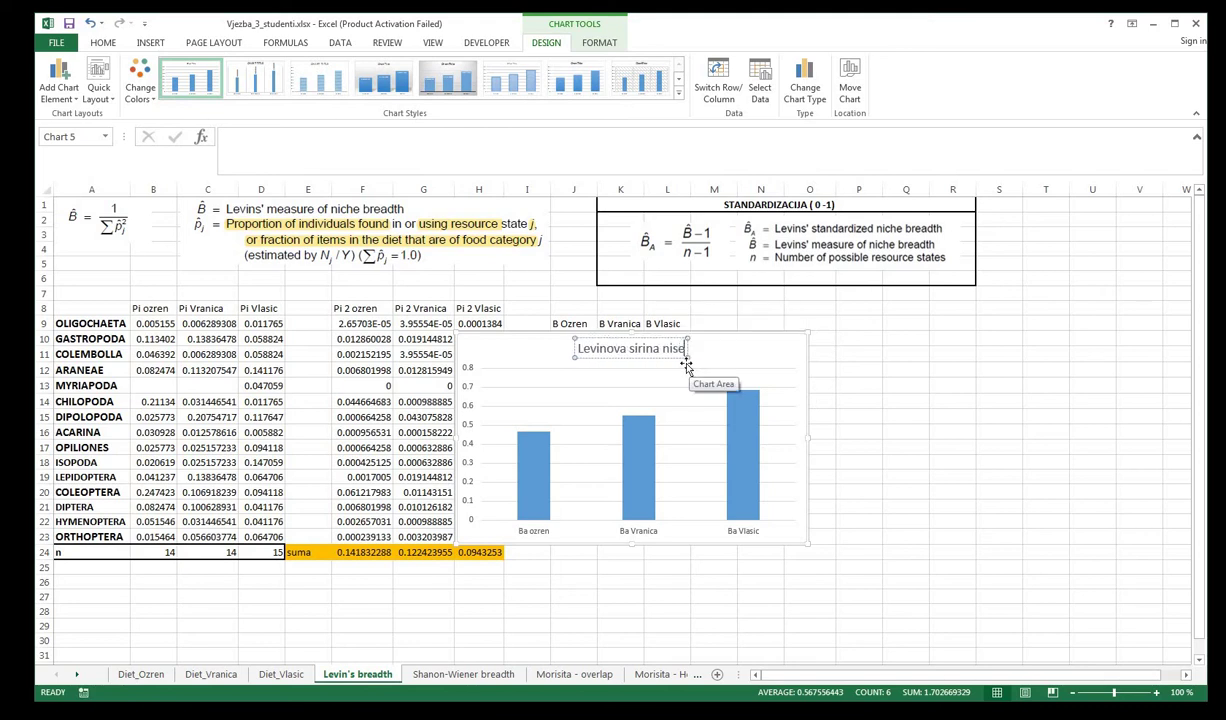
- Set the chart's vertical axis maximum to 1 and move the chart below the standardized breadth table
left_click(466, 409)
left_click(466, 409)
right_click(466, 404)
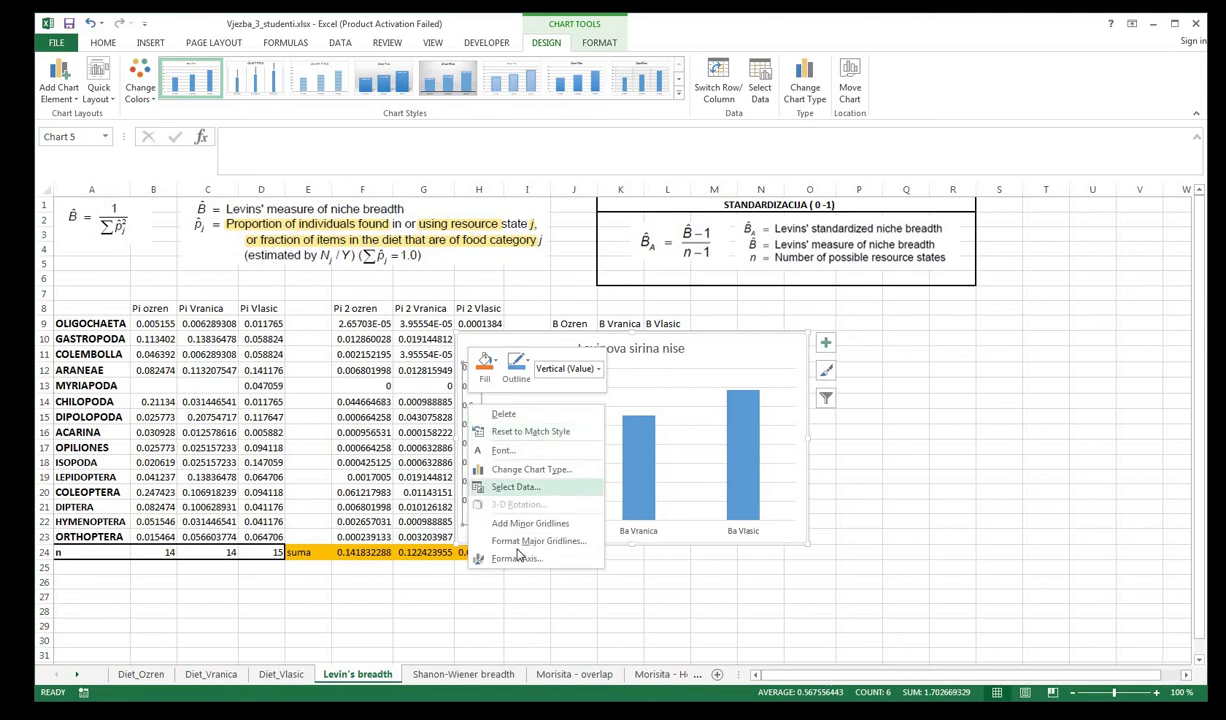
key("Return")
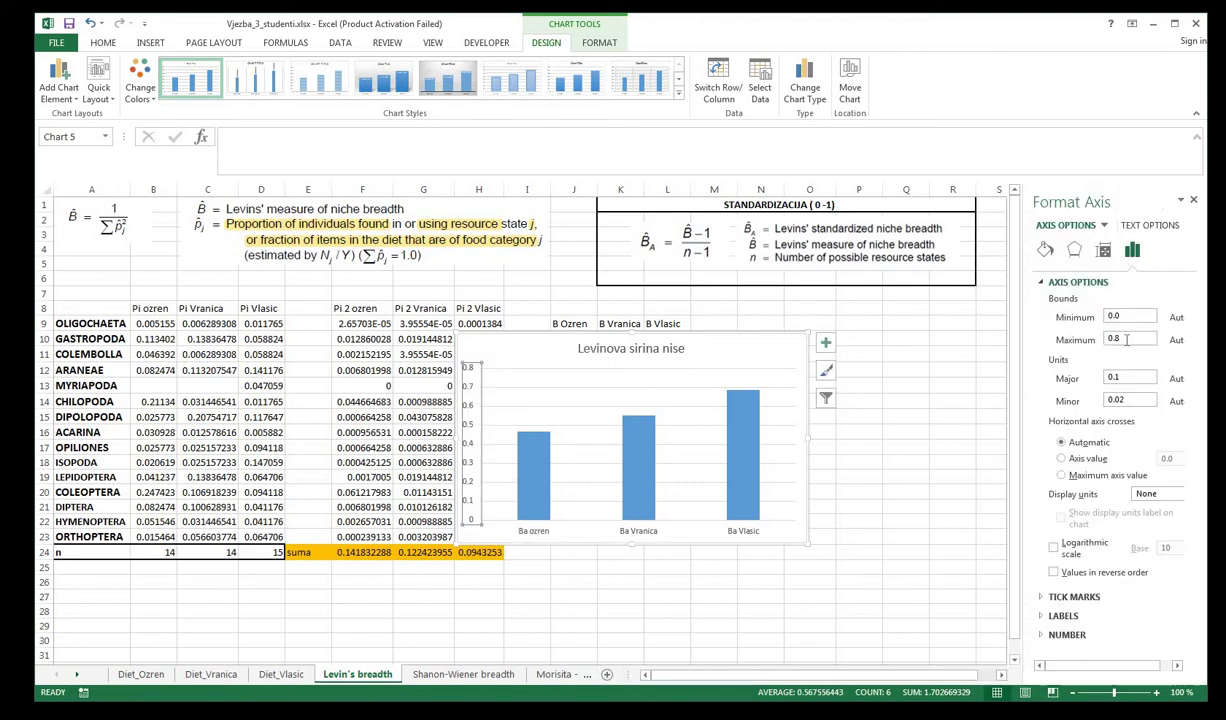
double_click(1108, 341)
type("1")
left_click(885, 383)
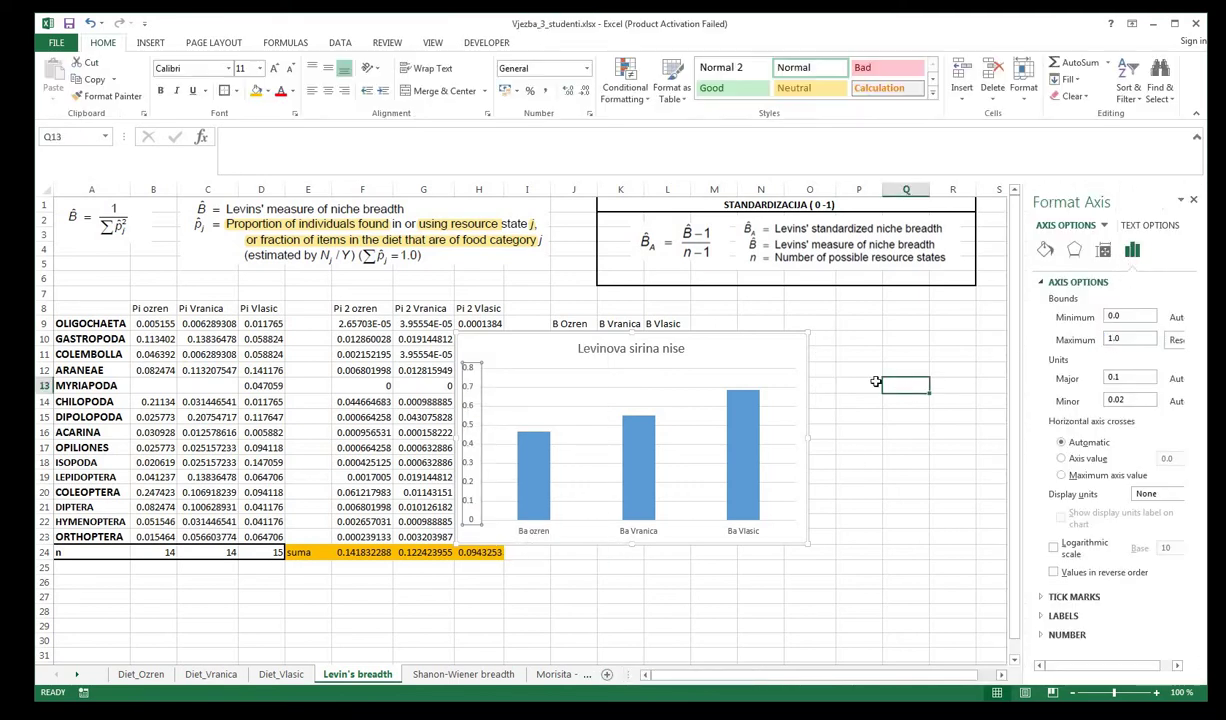
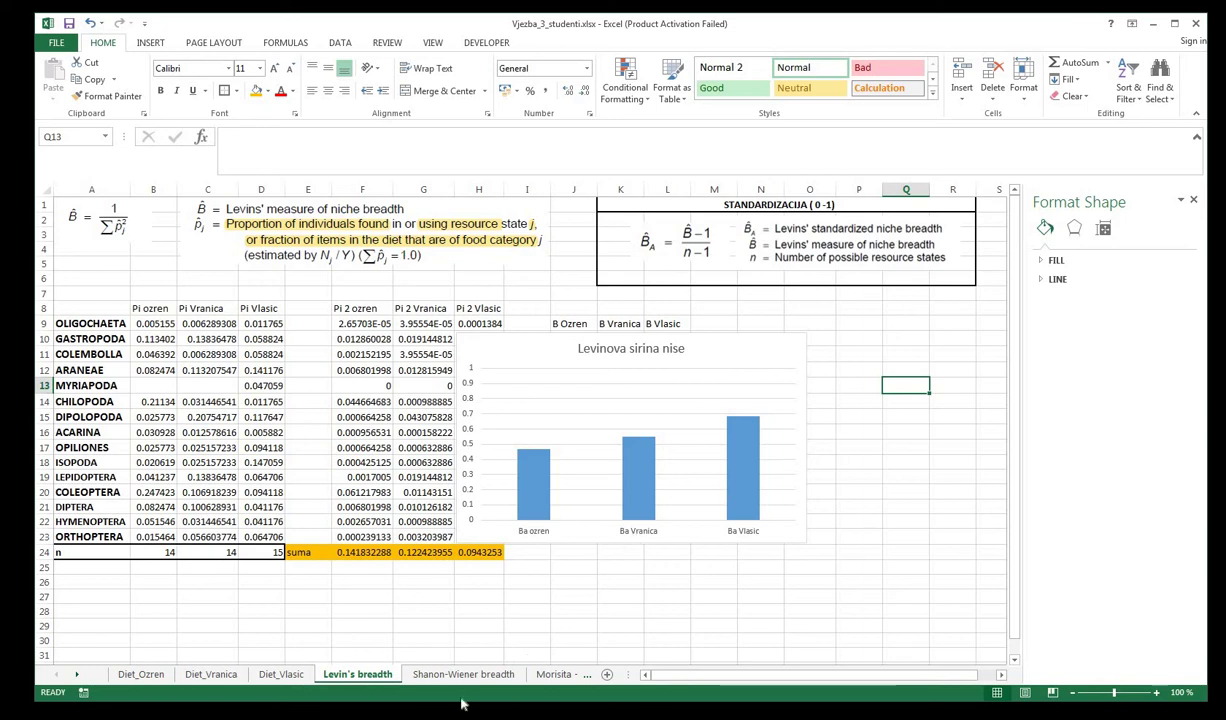
left_click_drag(787, 381, 772, 520)
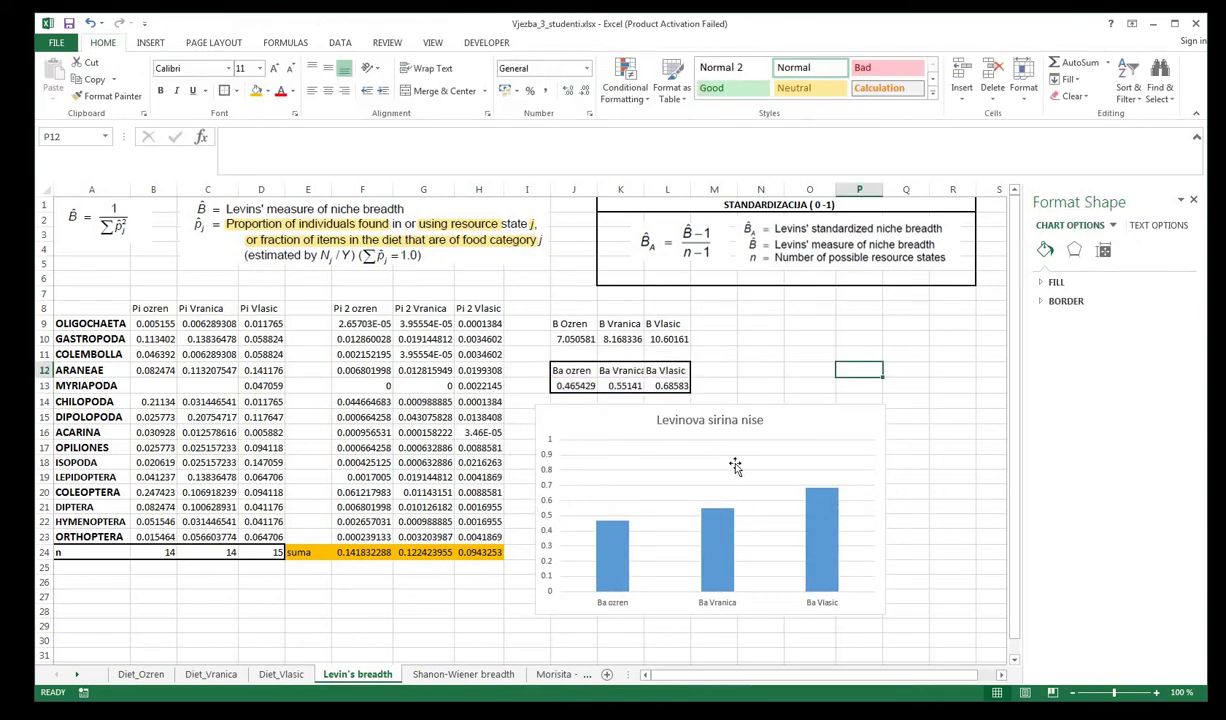
- Examine the Shannon-Wiener formula on the Shanon-Wiener breadth sheet and the matching Ozren proportions on the Levin's breadth sheet
left_click(440, 672)
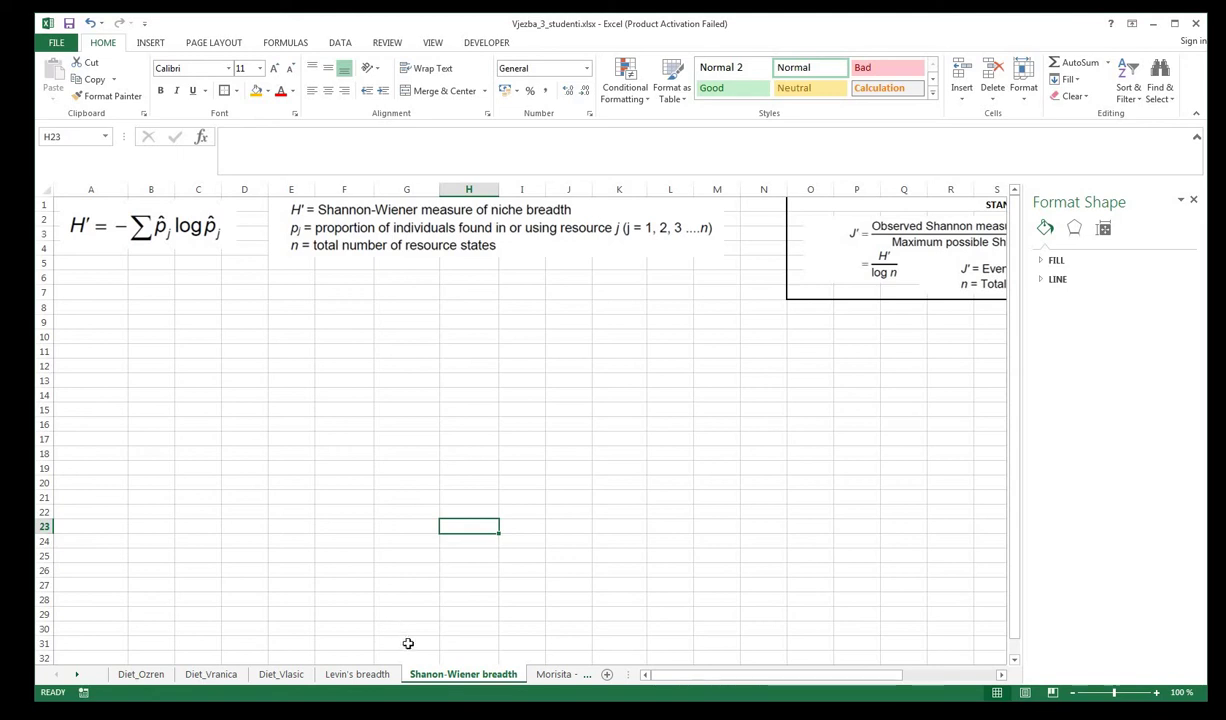
left_click(357, 675)
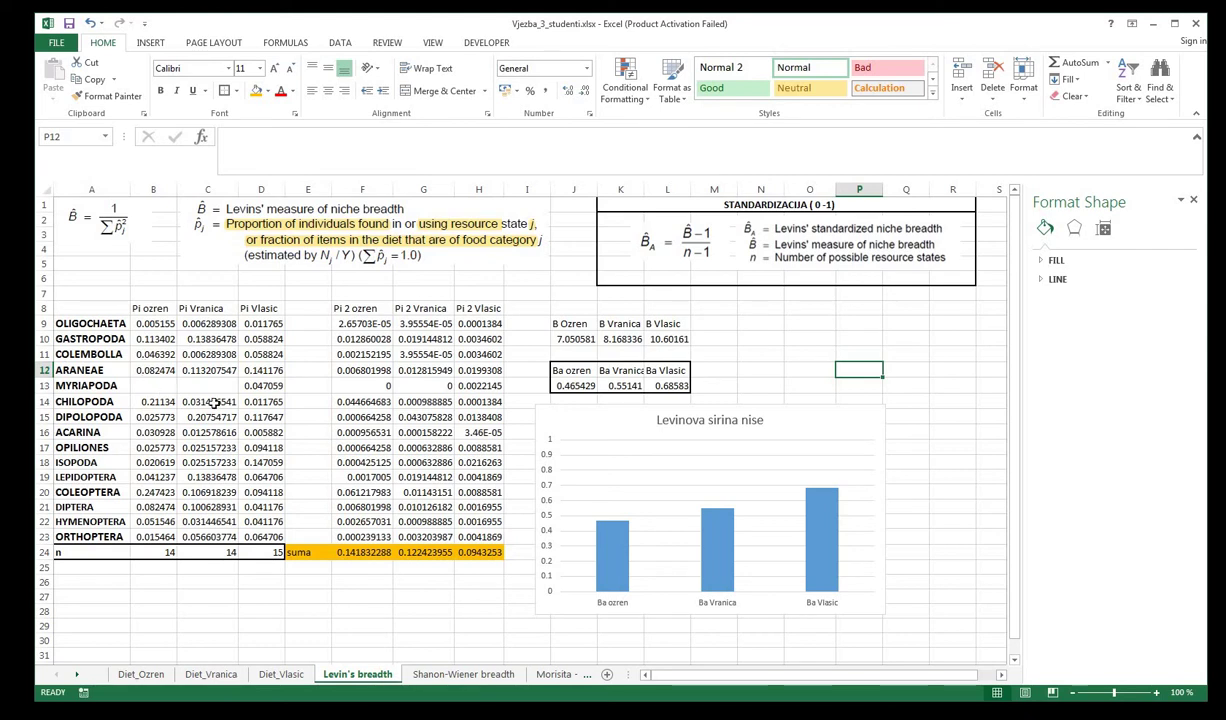
left_click(157, 492)
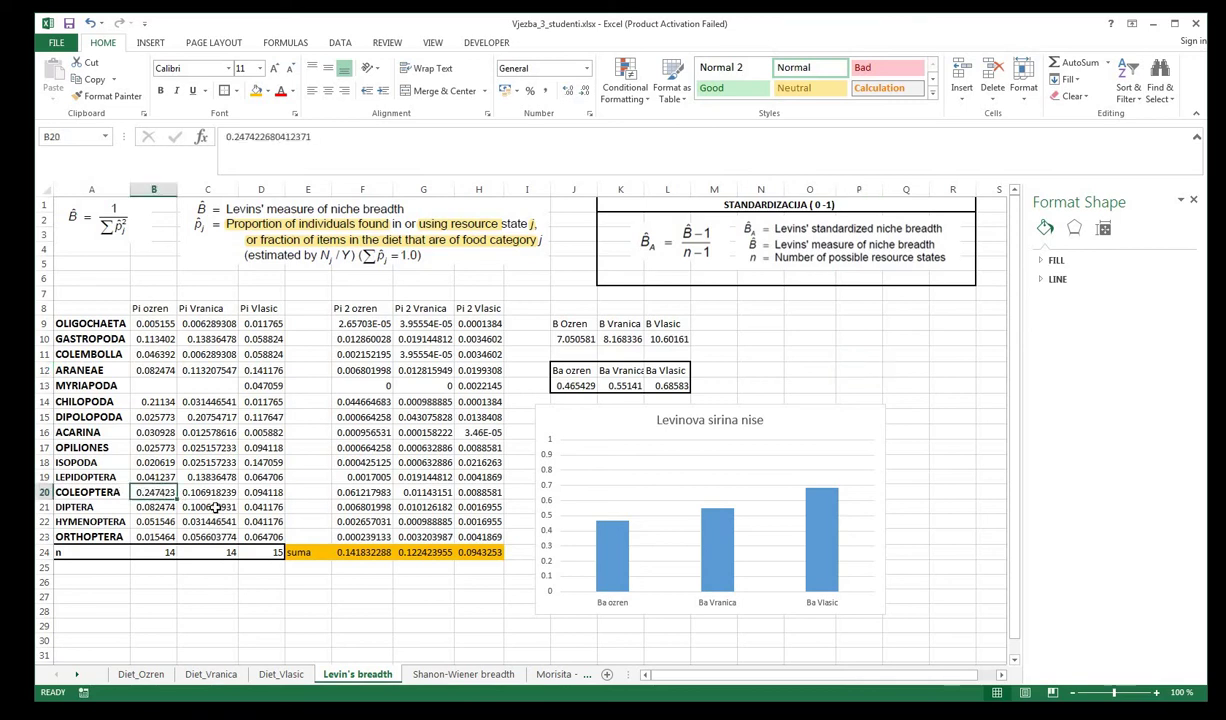
left_click(440, 673)
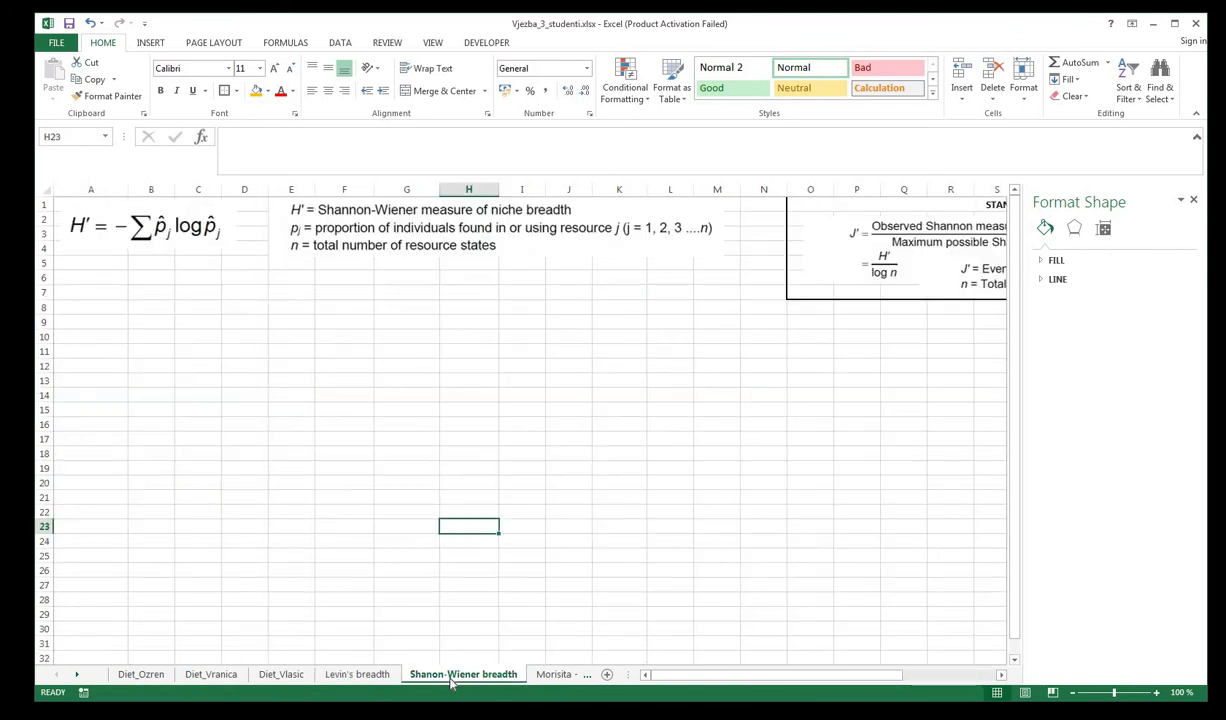
left_click(358, 673)
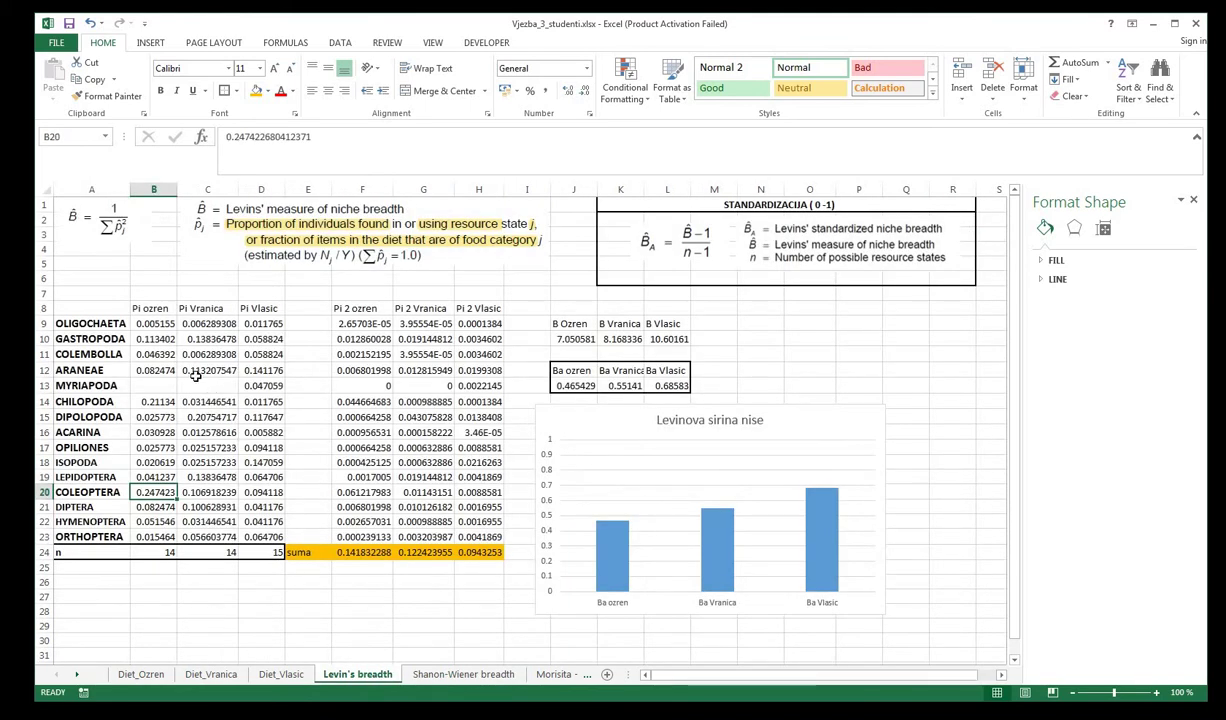
left_click(150, 324)
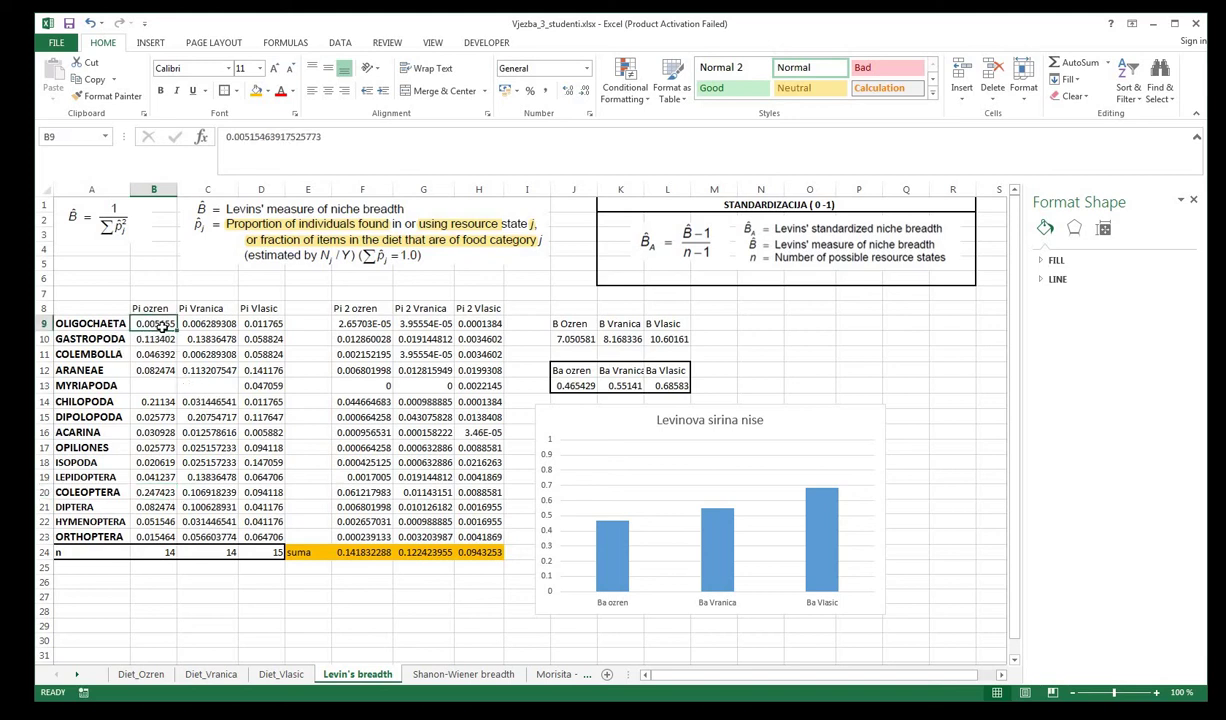
- Review the standardization formula on the Shanon-Wiener breadth sheet and close the Format Shape pane
key("Right")
key("Right")
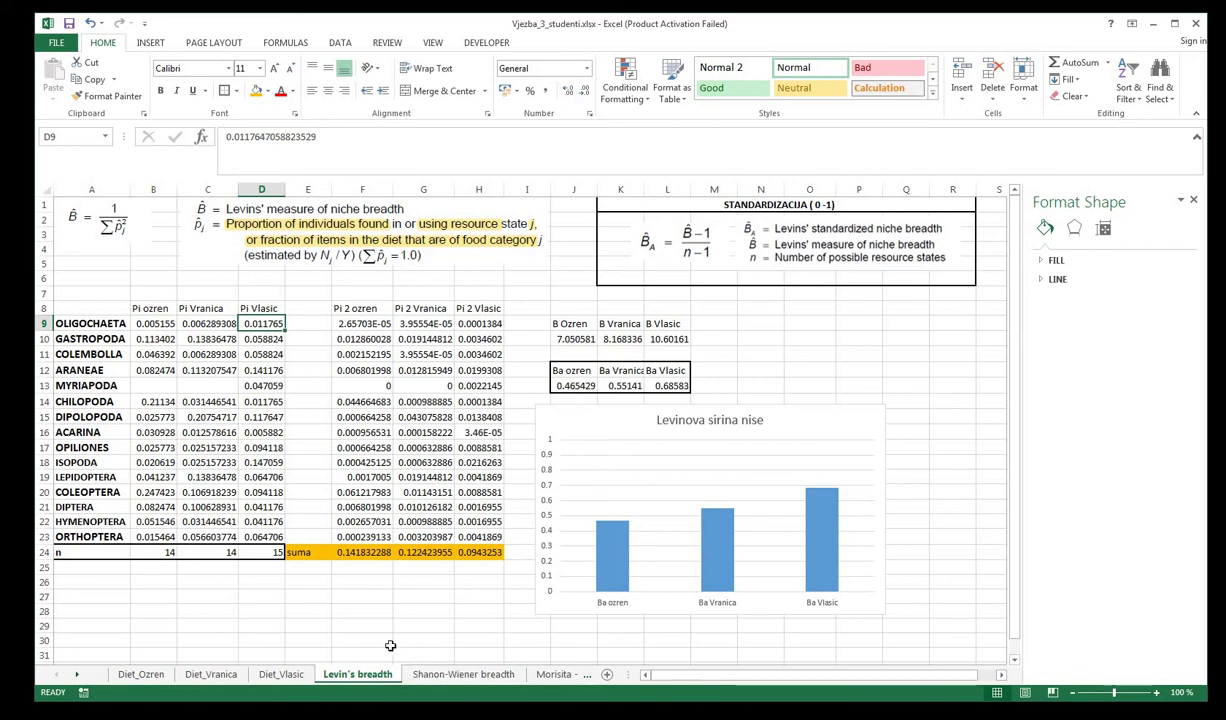
left_click(448, 676)
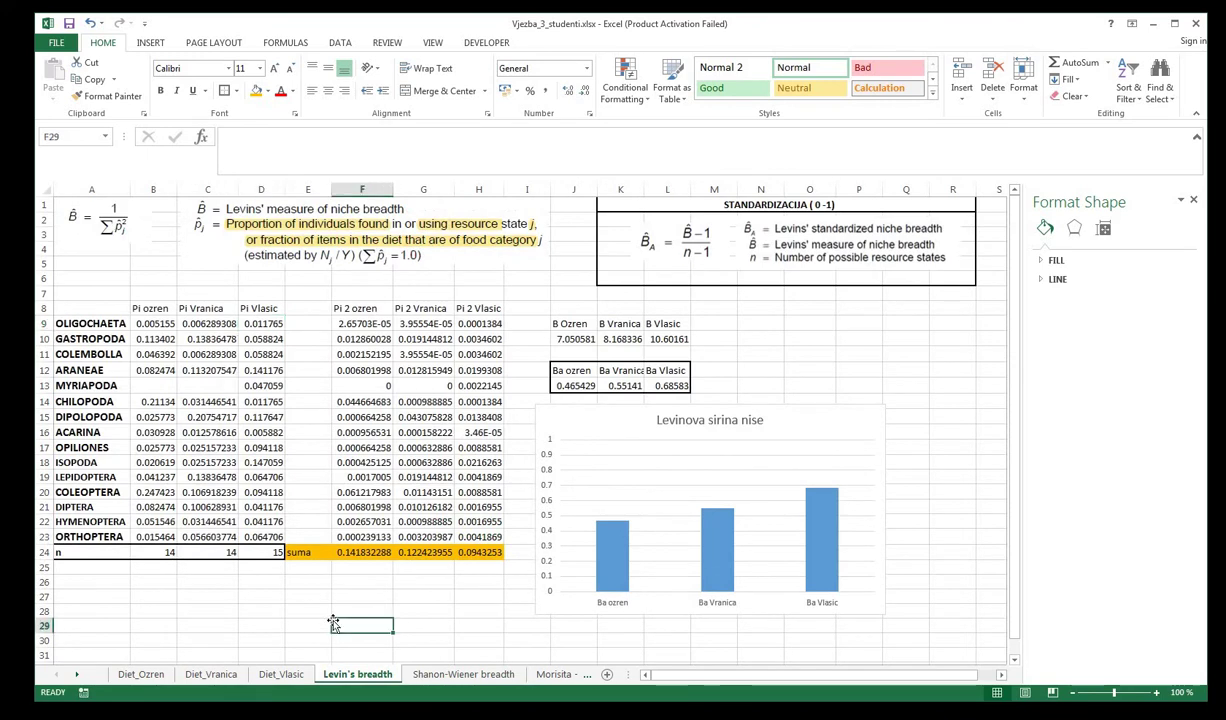
left_click(463, 674)
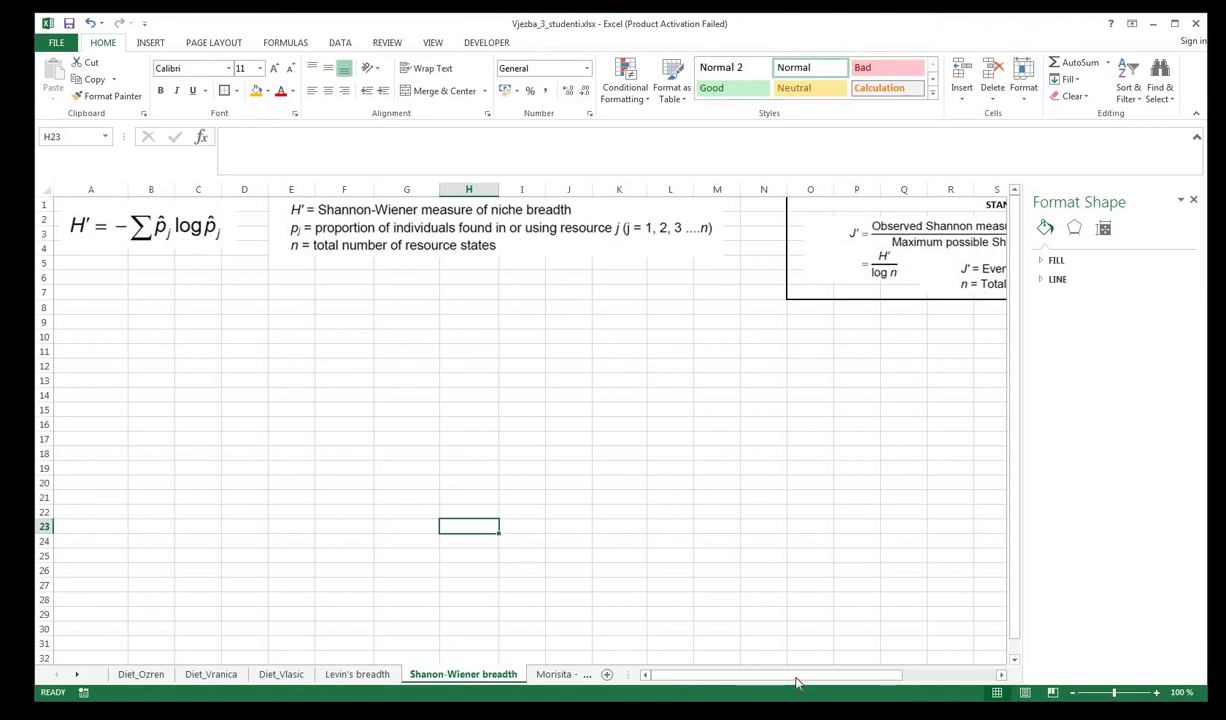
left_click_drag(796, 676, 837, 676)
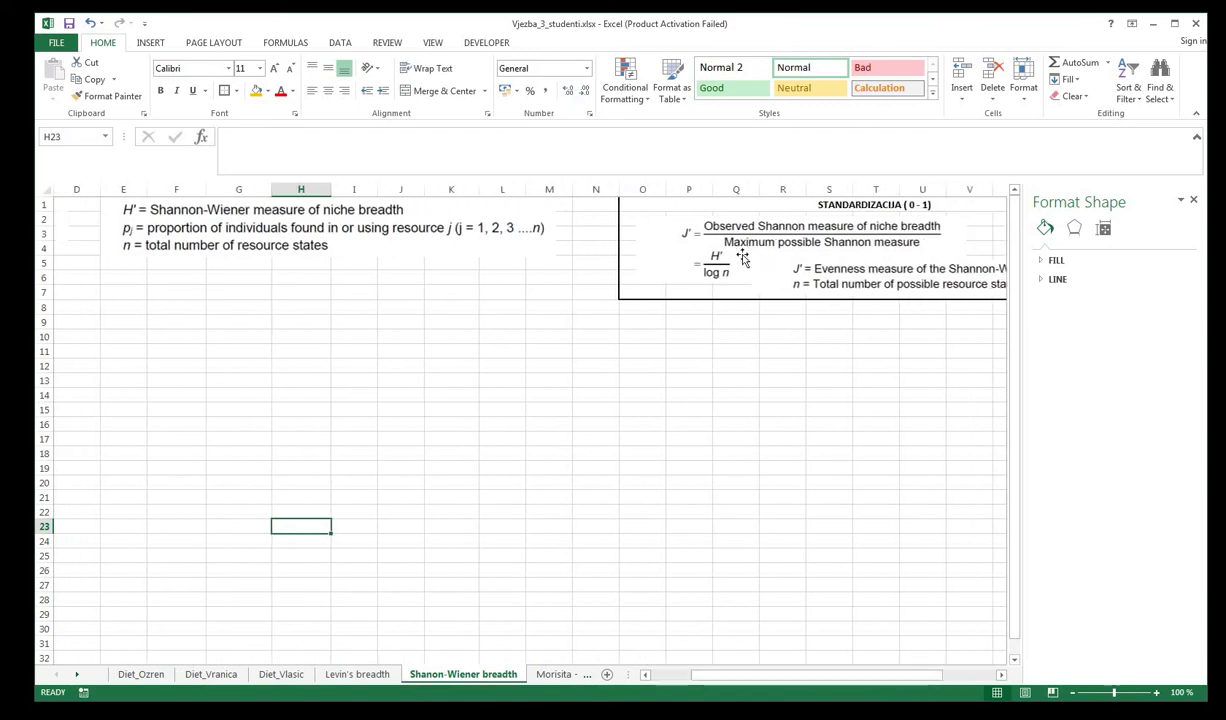
left_click(1193, 200)
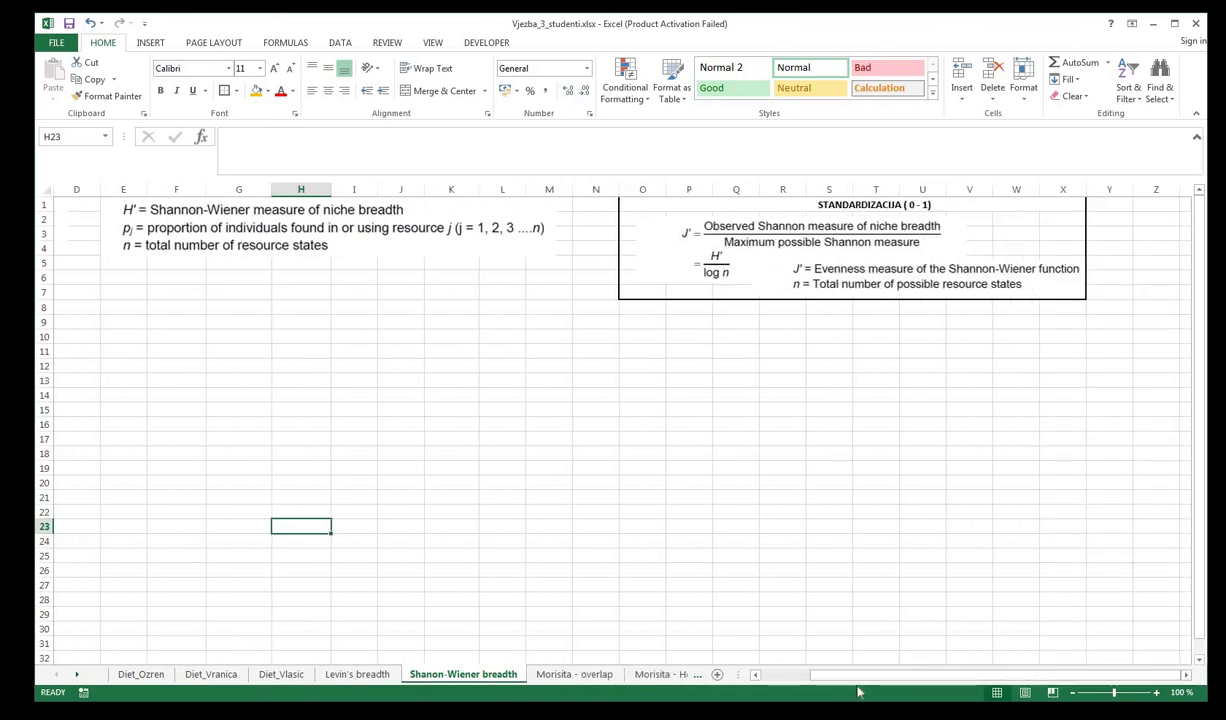
left_click_drag(813, 676, 767, 676)
left_click(344, 452)
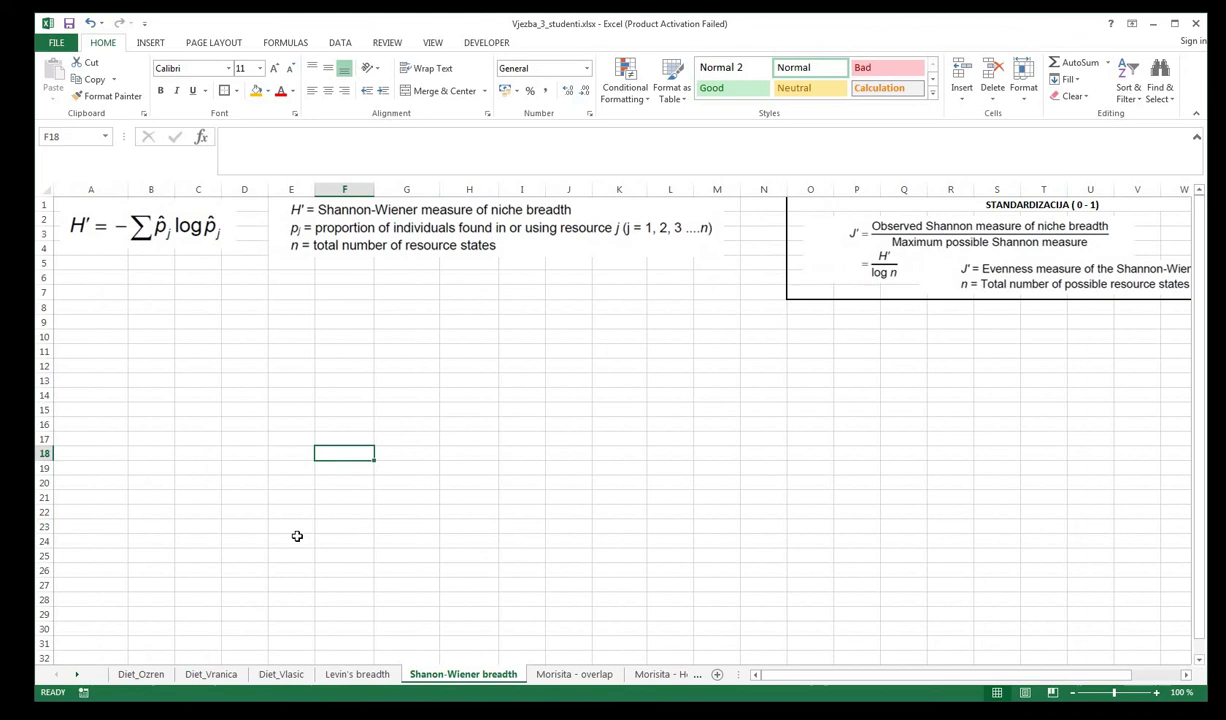
- Copy the taxa and Pi proportions in A8:D23 of Levin's breadth to A9 on Shanon-Wiener breadth as values
left_click(356, 675)
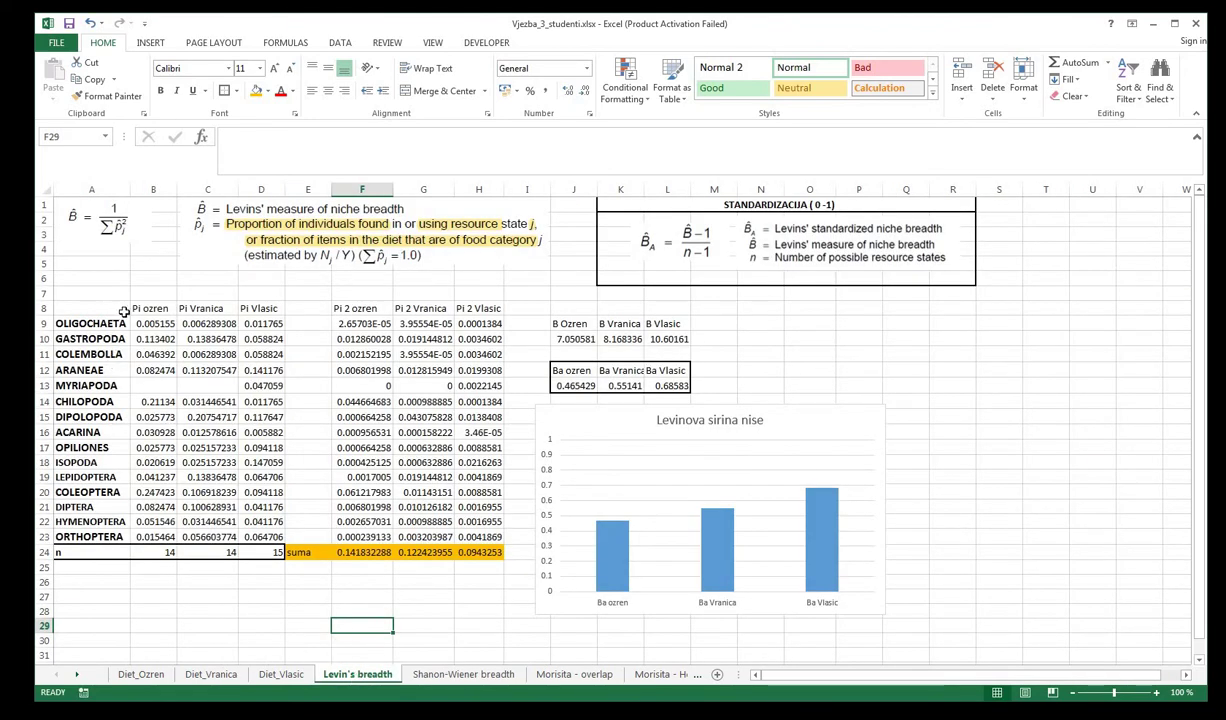
left_click_drag(114, 313, 283, 532)
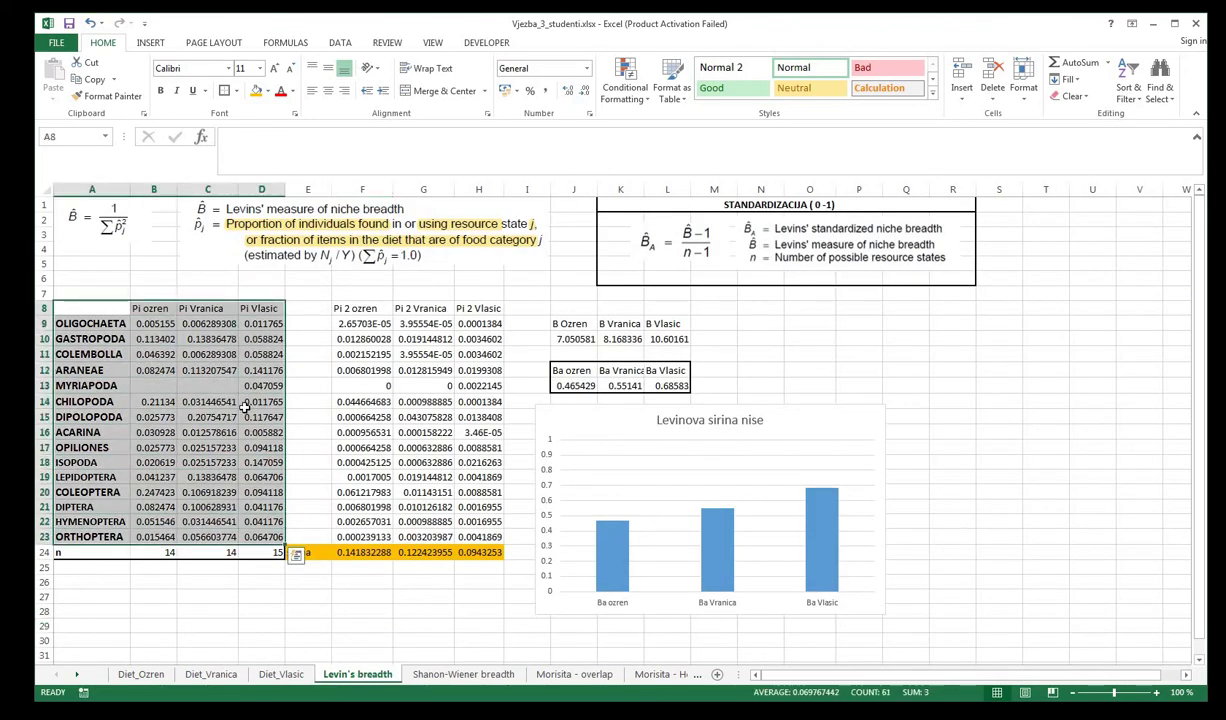
key("ctrl+c")
left_click(450, 675)
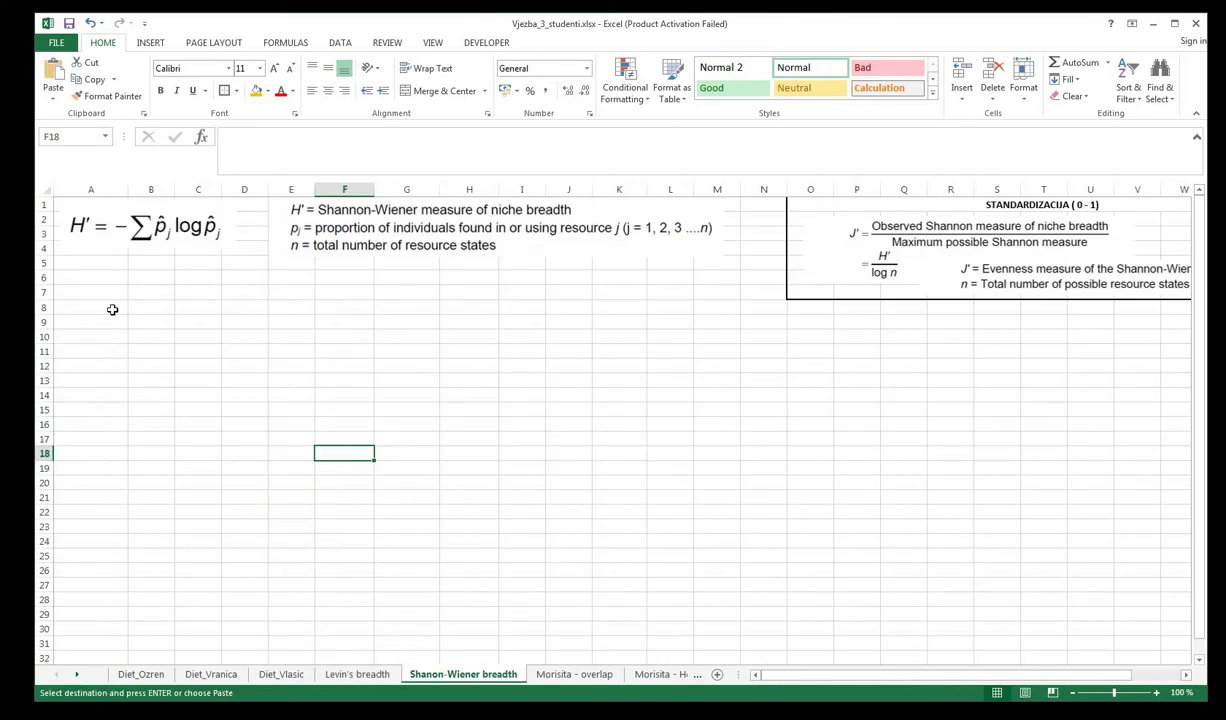
left_click(101, 322)
right_click(104, 323)
left_click(158, 390)
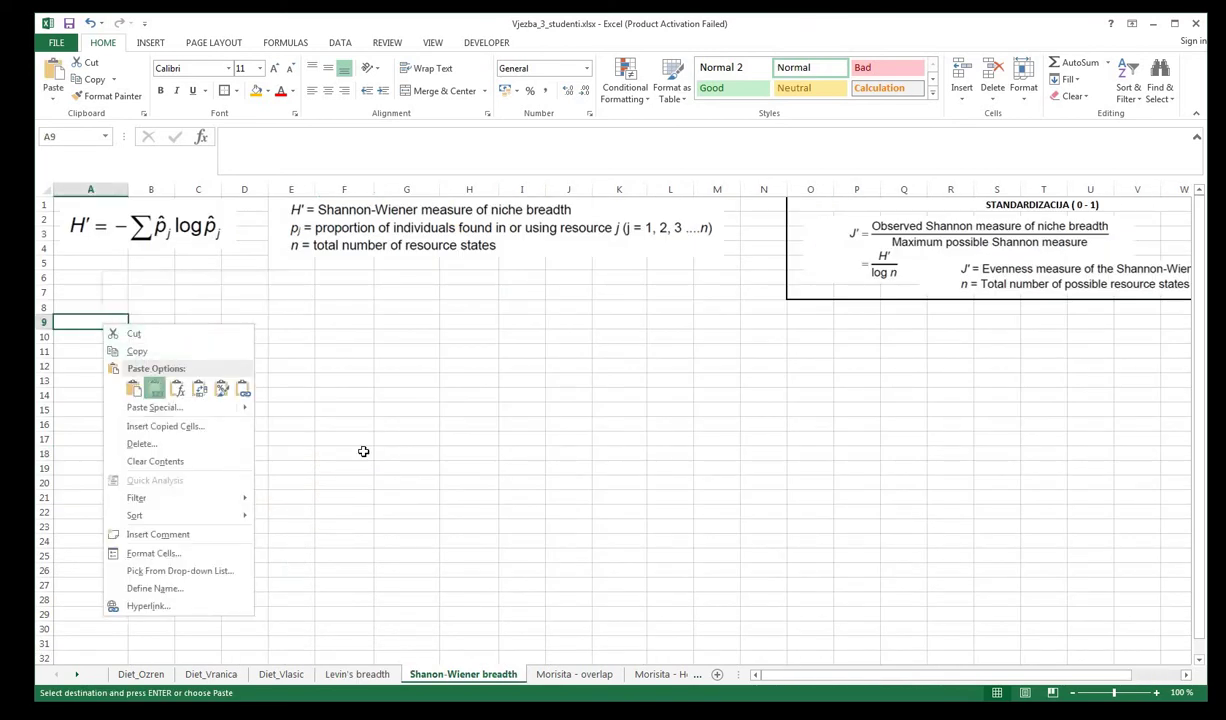
left_click(378, 452)
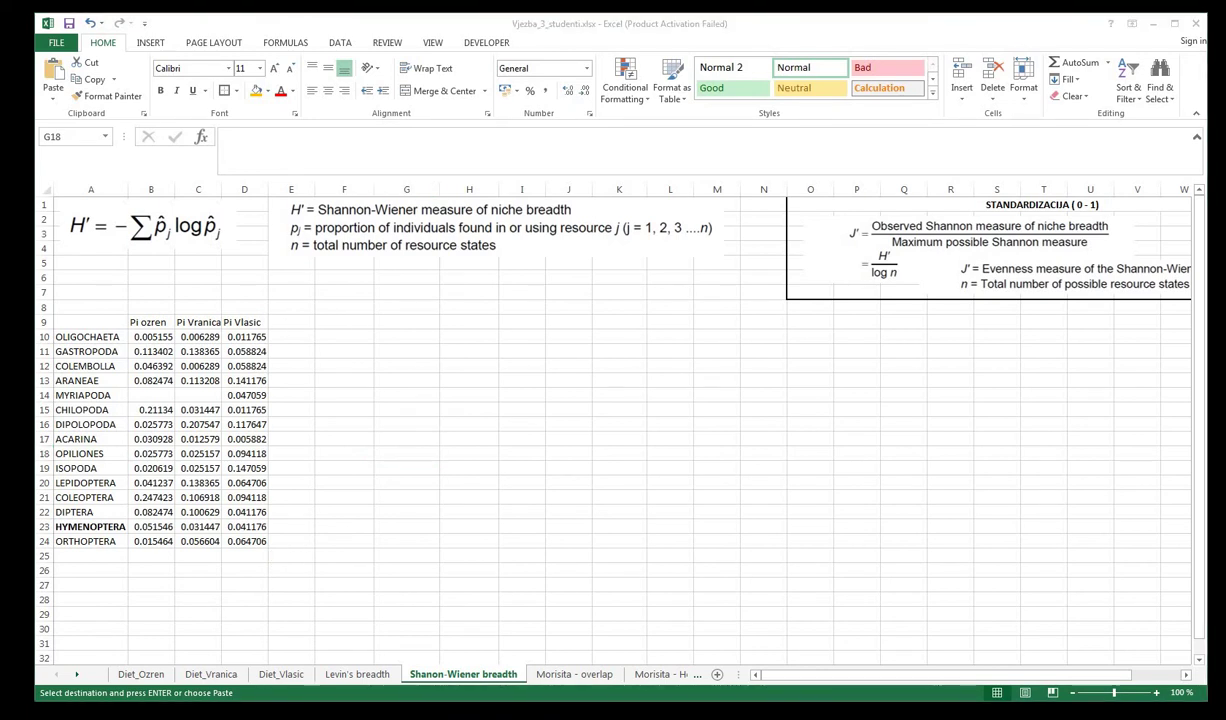
- Enter the header "log pi Ozren" in F9
left_click(330, 315)
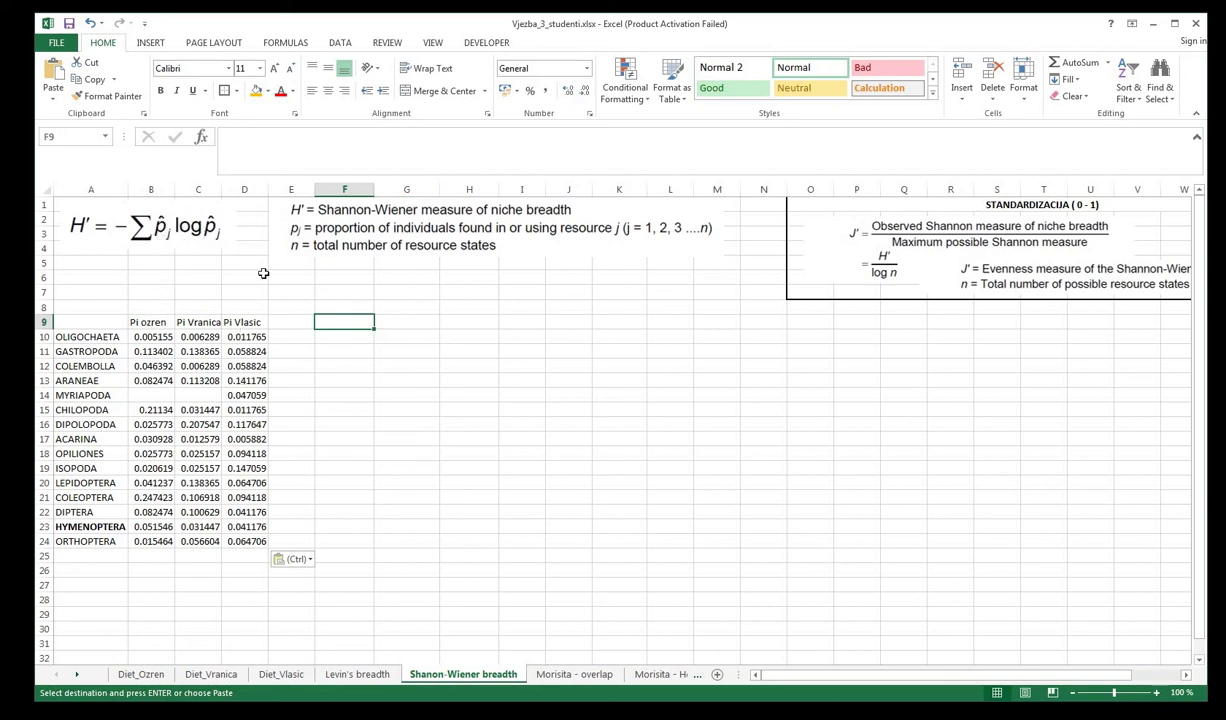
type("=")
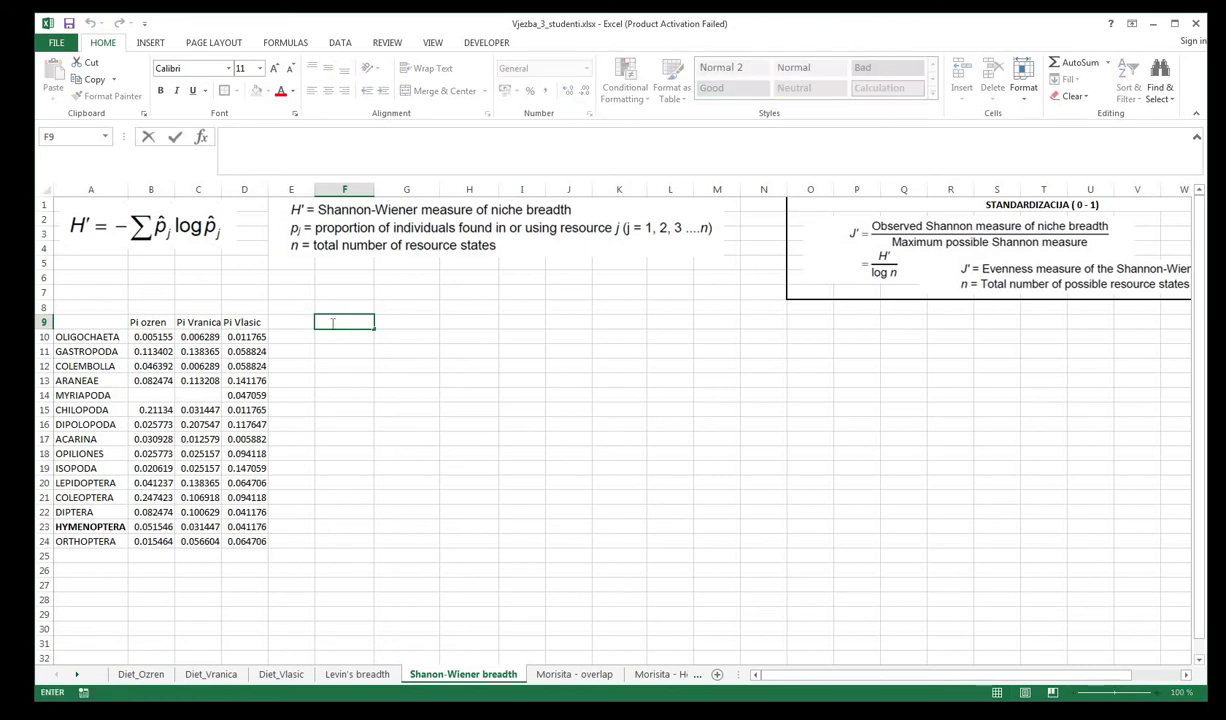
type("log pi Ozuren")
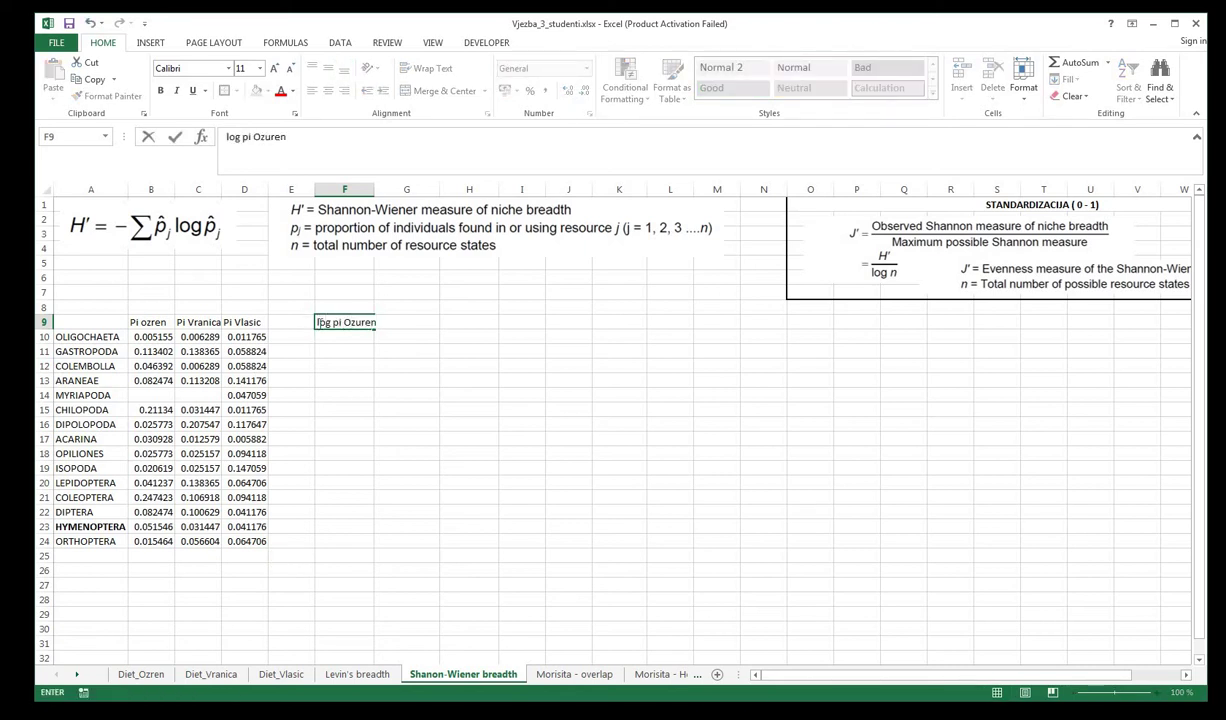
key("BackSpace")
key("BackSpace")
type("en")
left_click(472, 346)
left_click(400, 320)
- Fill the F9 header across to H9 and change the copies to "log pi Vranica" and "log pi Vlasic"
left_click(355, 322)
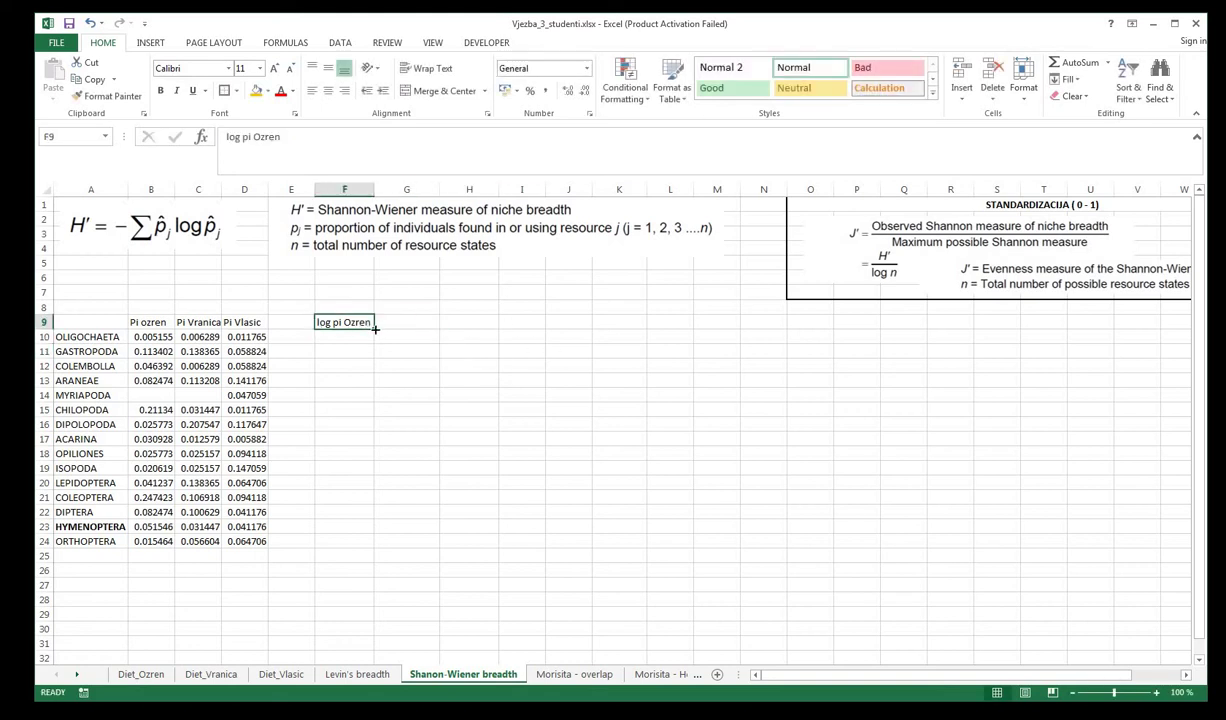
left_click_drag(372, 329, 476, 331)
left_click(410, 323)
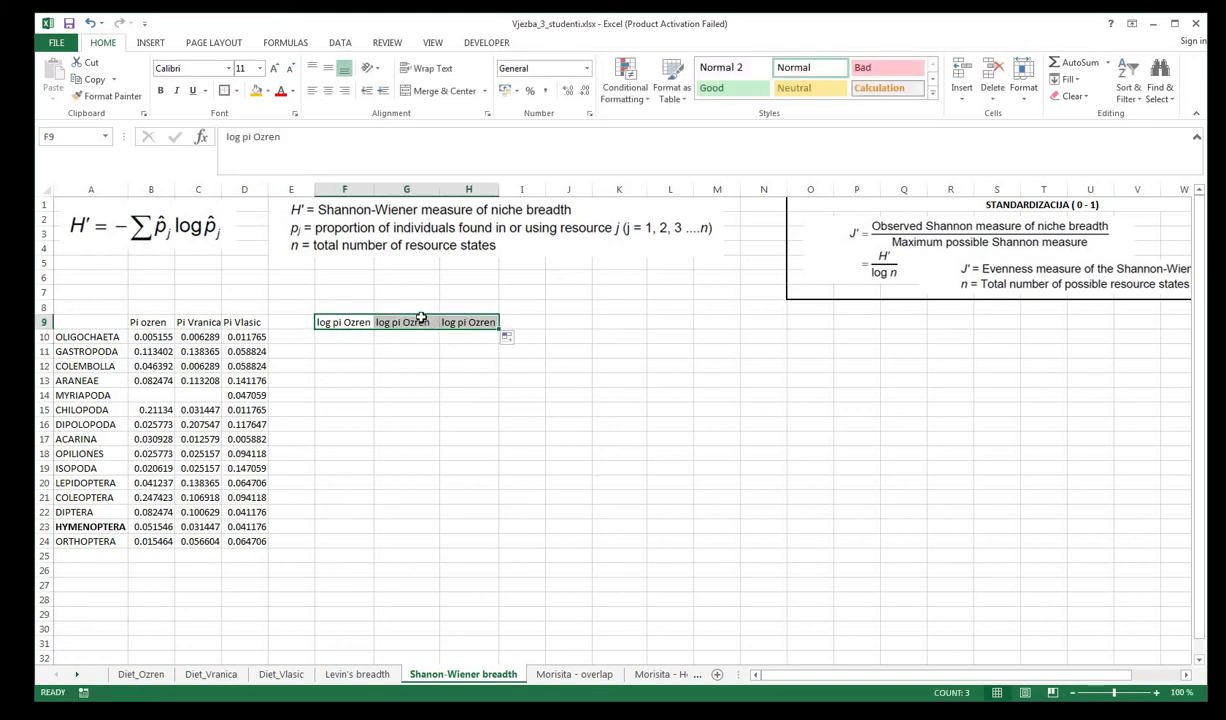
double_click(257, 137)
type("Vranica")
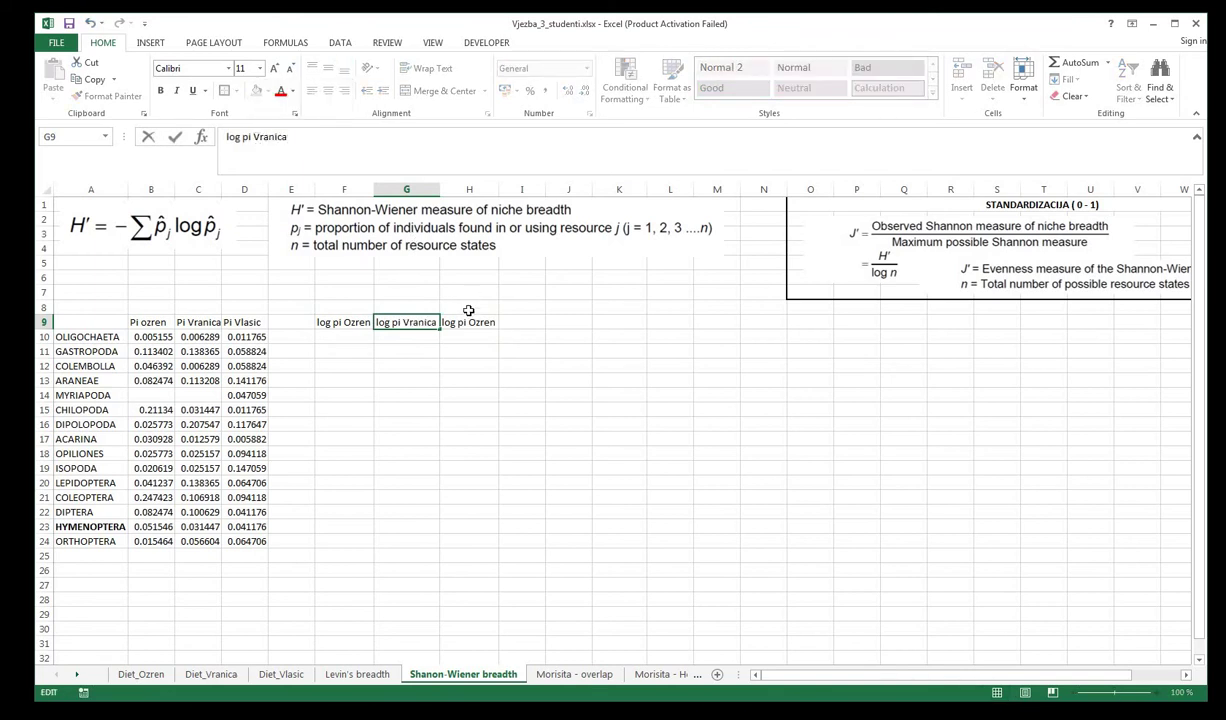
key("Tab")
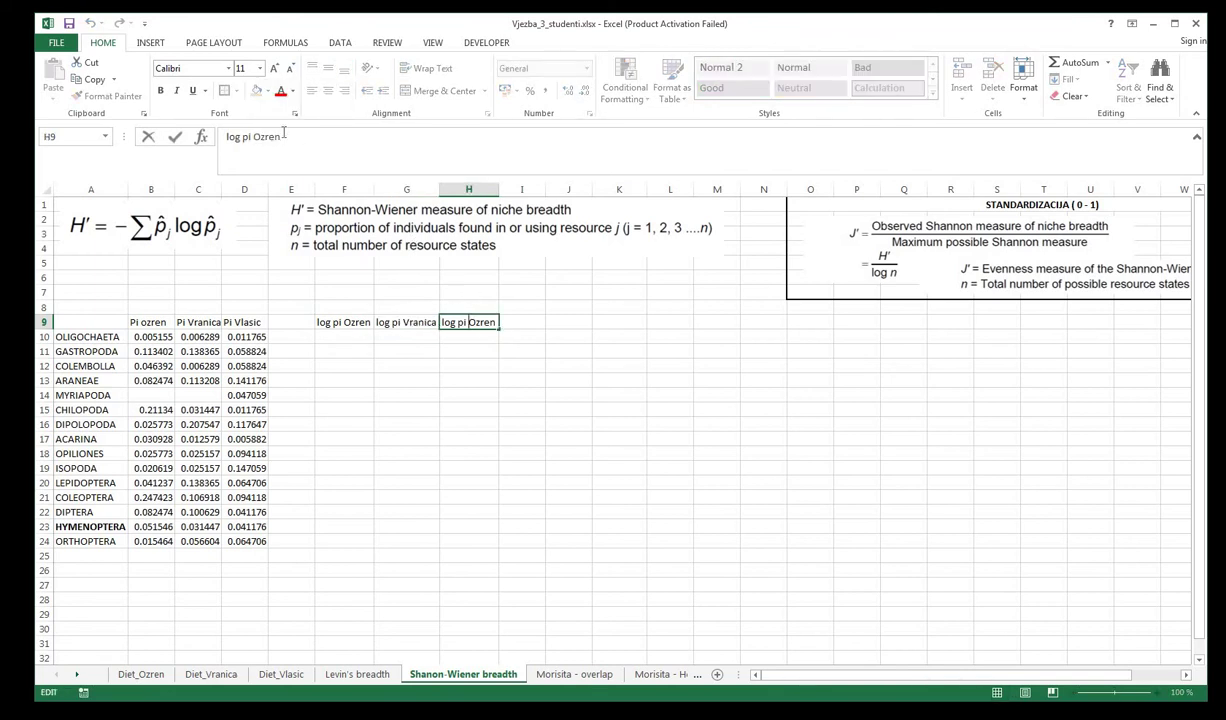
double_click(265, 137)
key("BackSpace")
type("V")
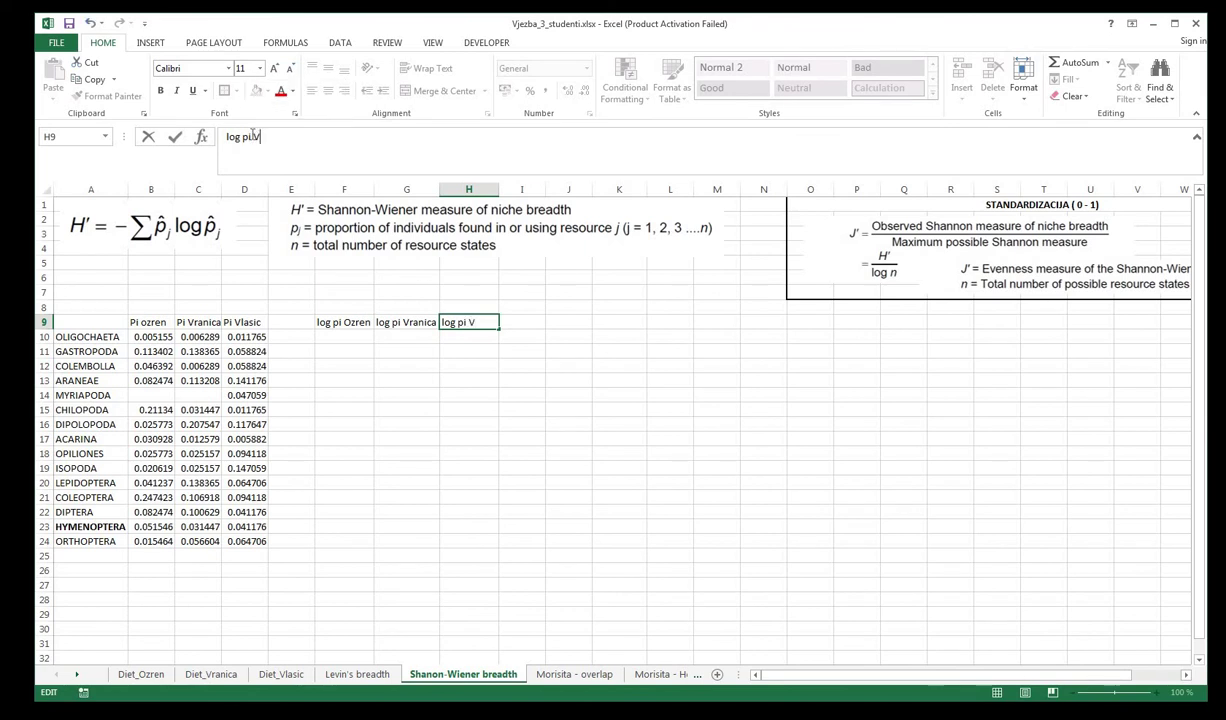
type("lasic")
left_click(598, 465)
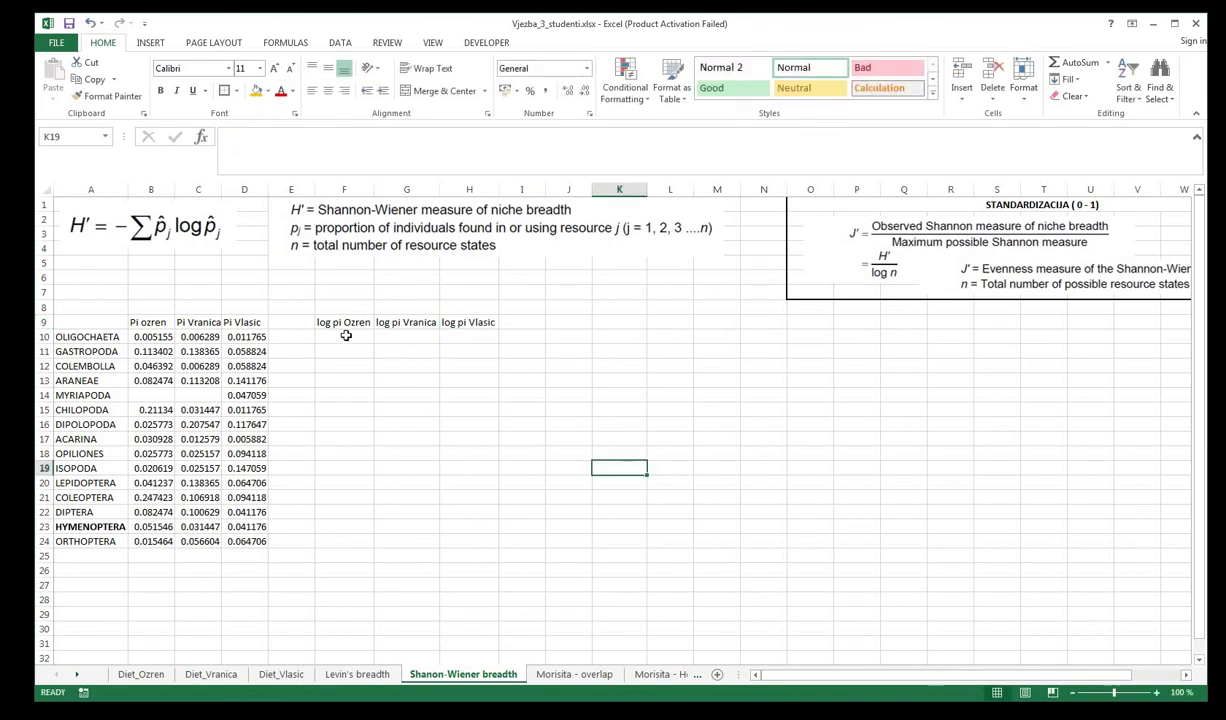
- Calculate the logarithm of the Ozren proportions with =LOG(B10) in F10 and fill it down to F24
left_click(345, 336)
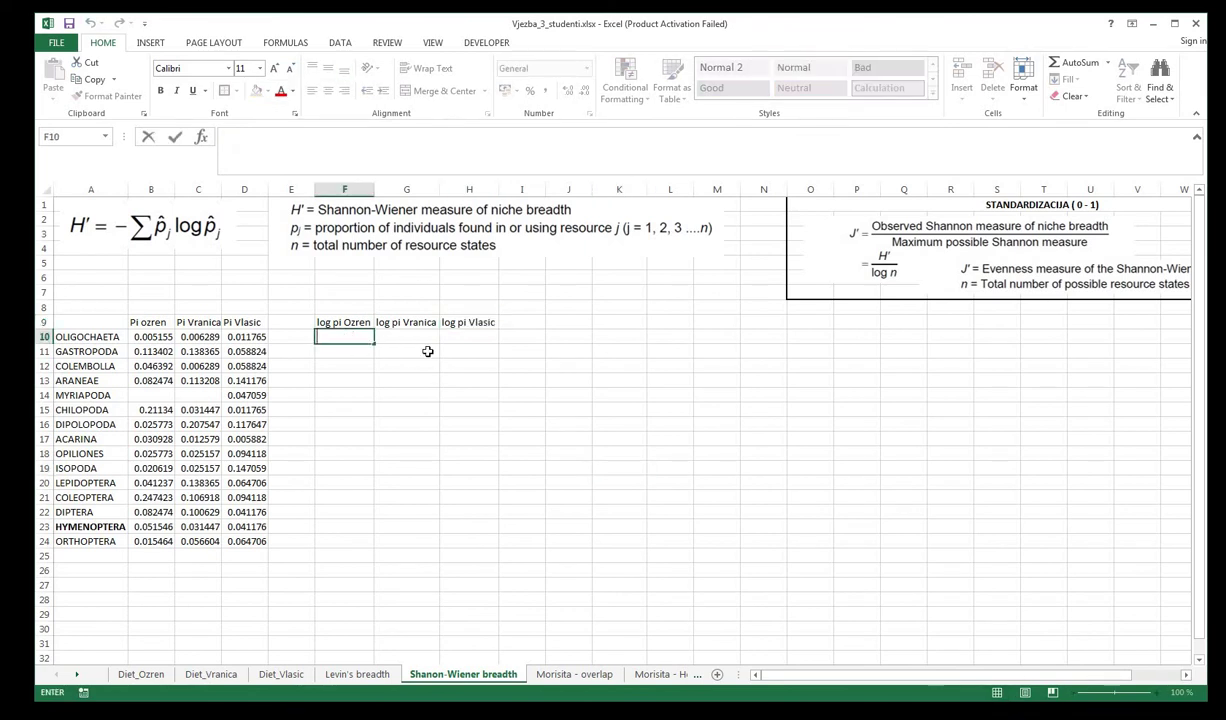
type("=")
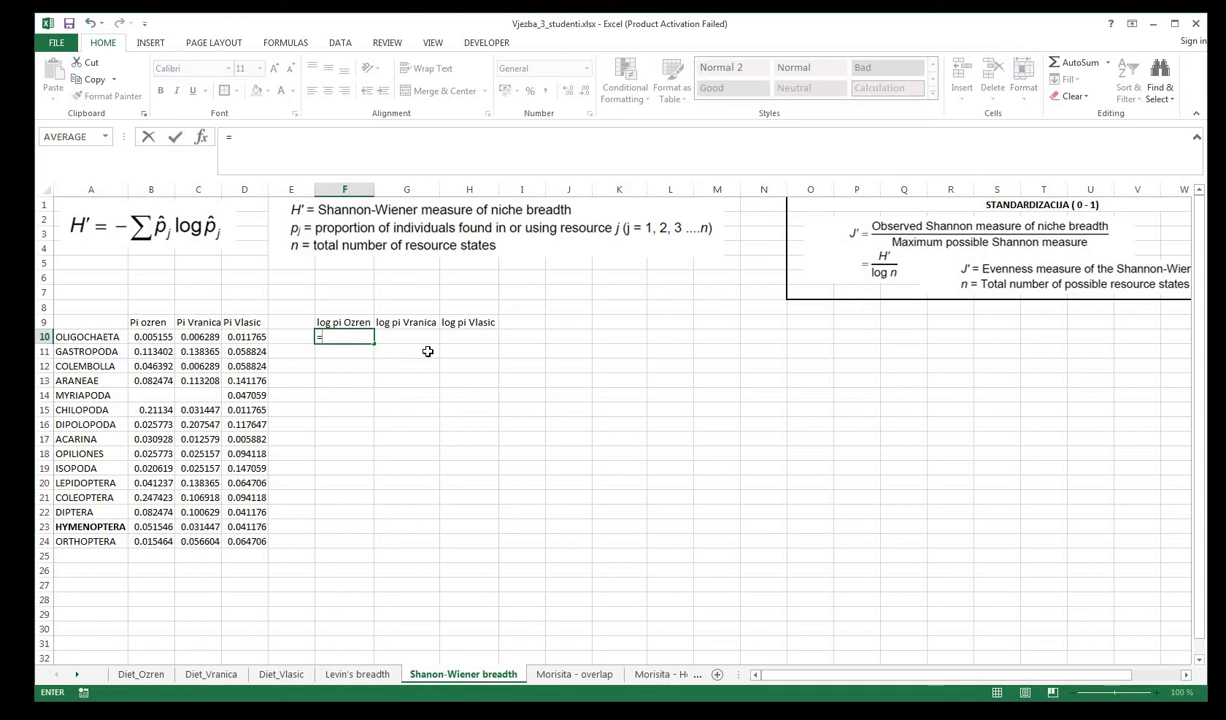
type("log(")
left_click(162, 337)
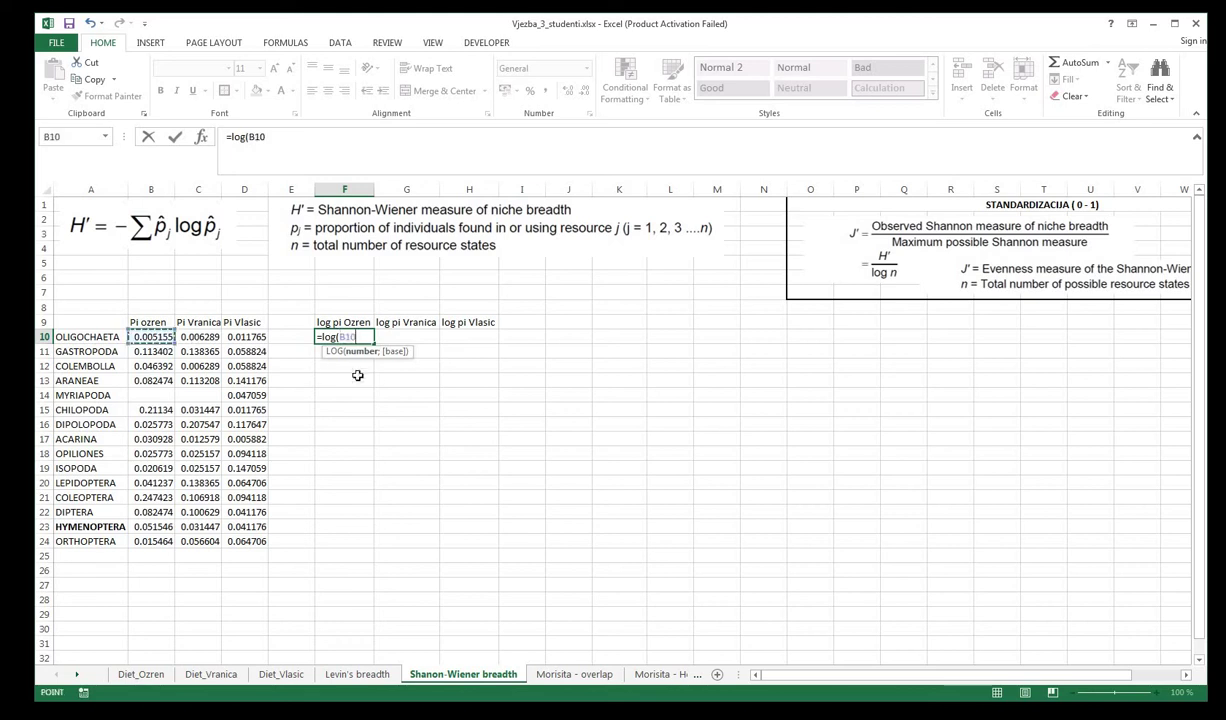
type(")")
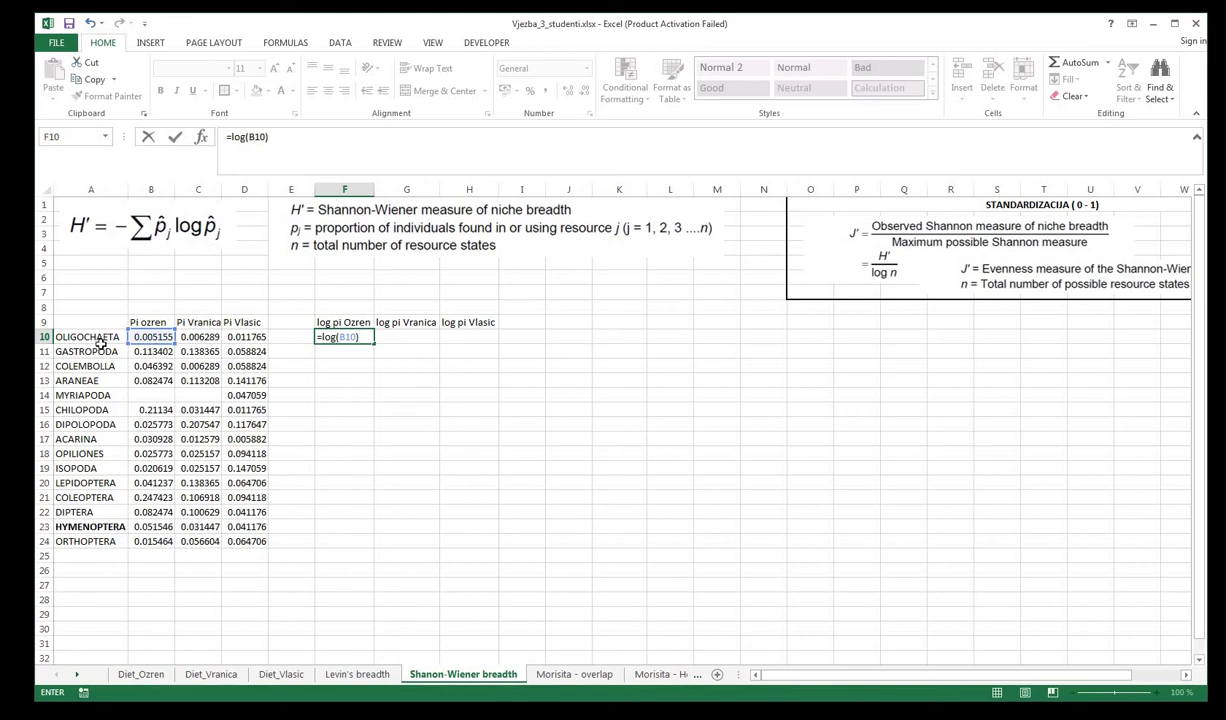
key("Return")
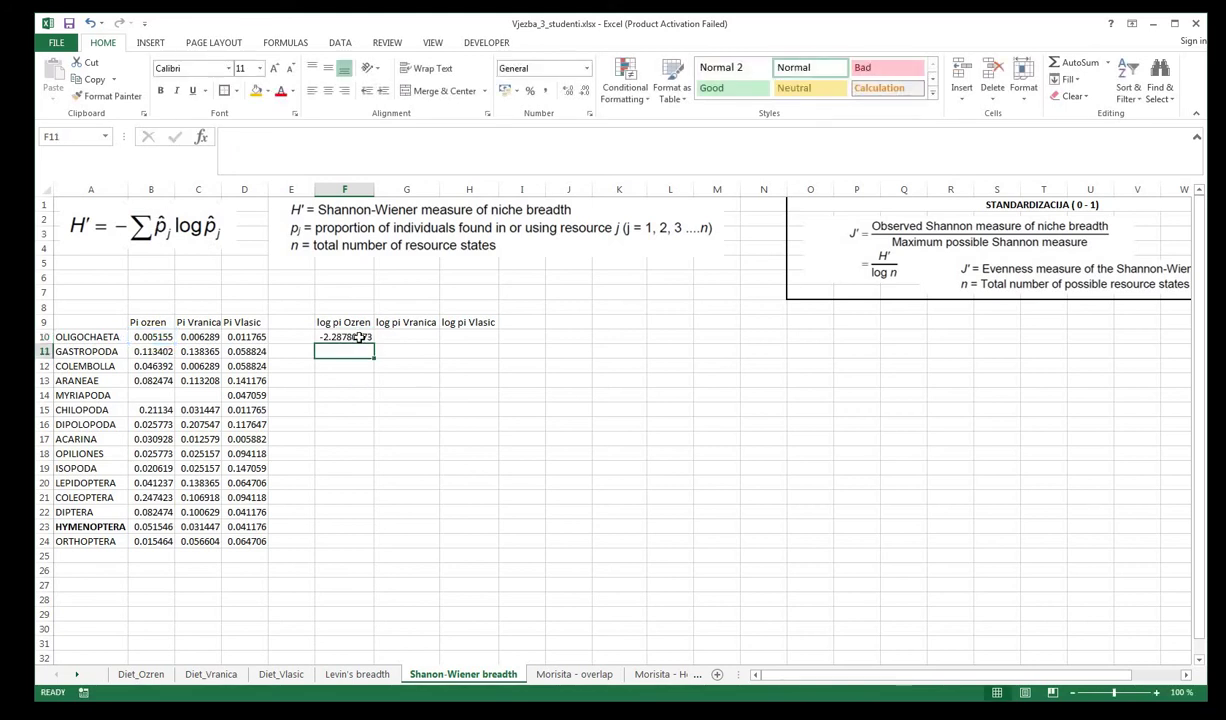
left_click(355, 338)
left_click_drag(374, 343, 370, 541)
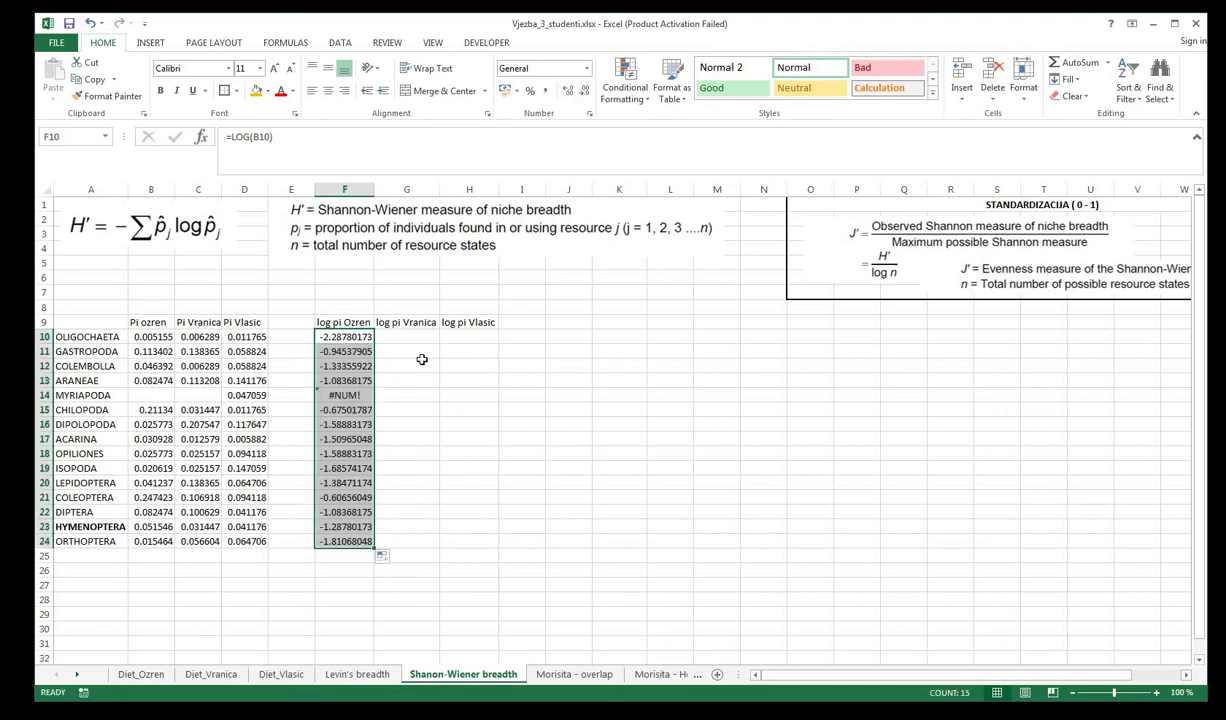
- Extend the LOG formula to the Vranica and Vlasic columns in G10:H24
left_click(370, 339)
left_click_drag(374, 343, 438, 542)
left_click(440, 343)
left_click(421, 339)
left_click_drag(439, 343, 484, 547)
left_click(469, 570)
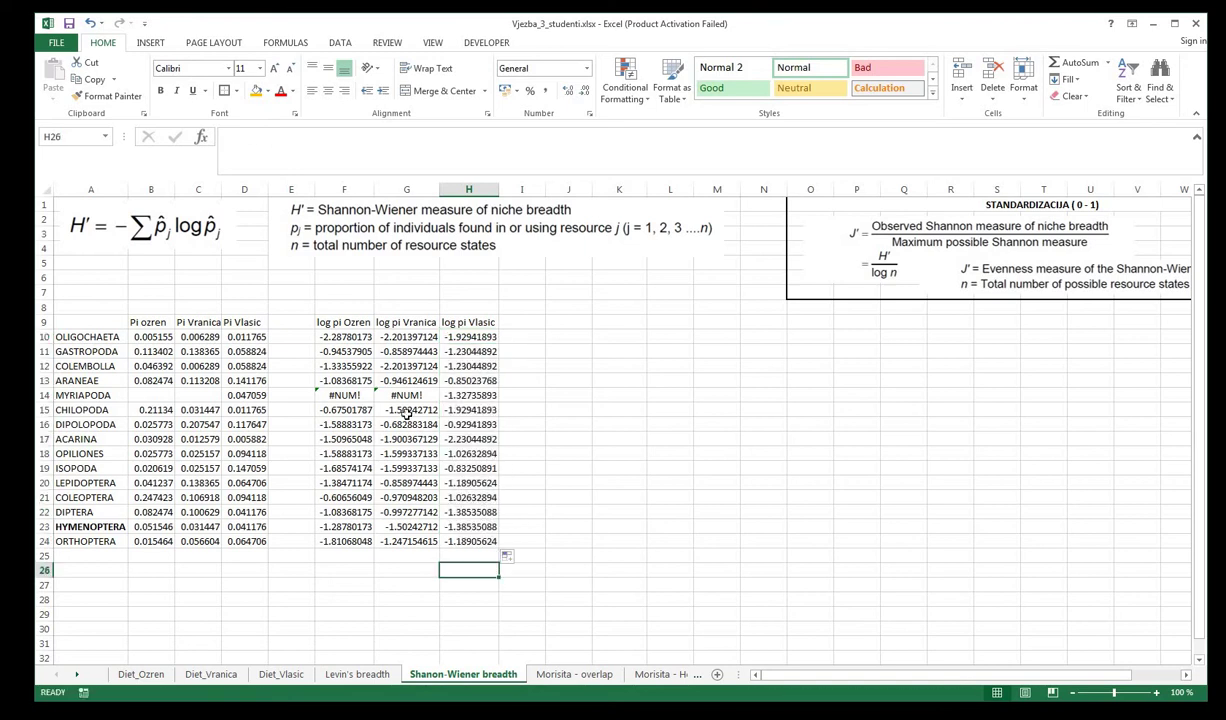
- Check which Pi columns the LOG formulas for Ozren, Vranica and Vlasic refer to
left_click(345, 337)
key("Down")
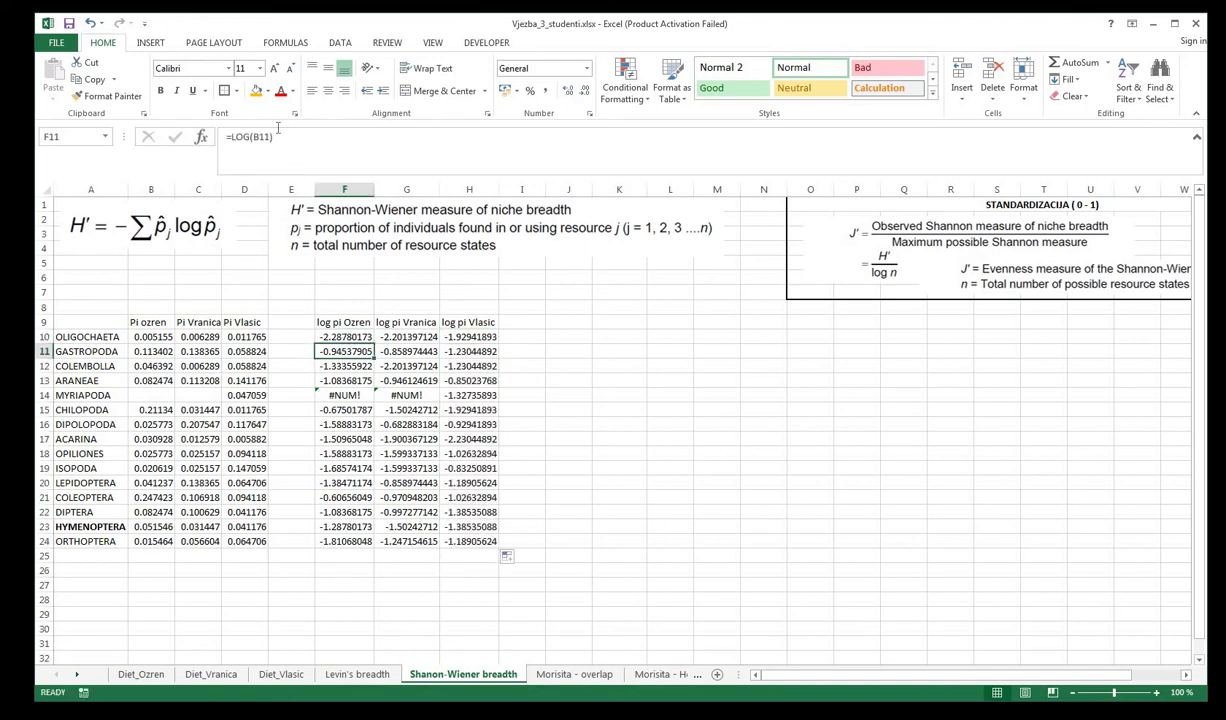
left_click(398, 337)
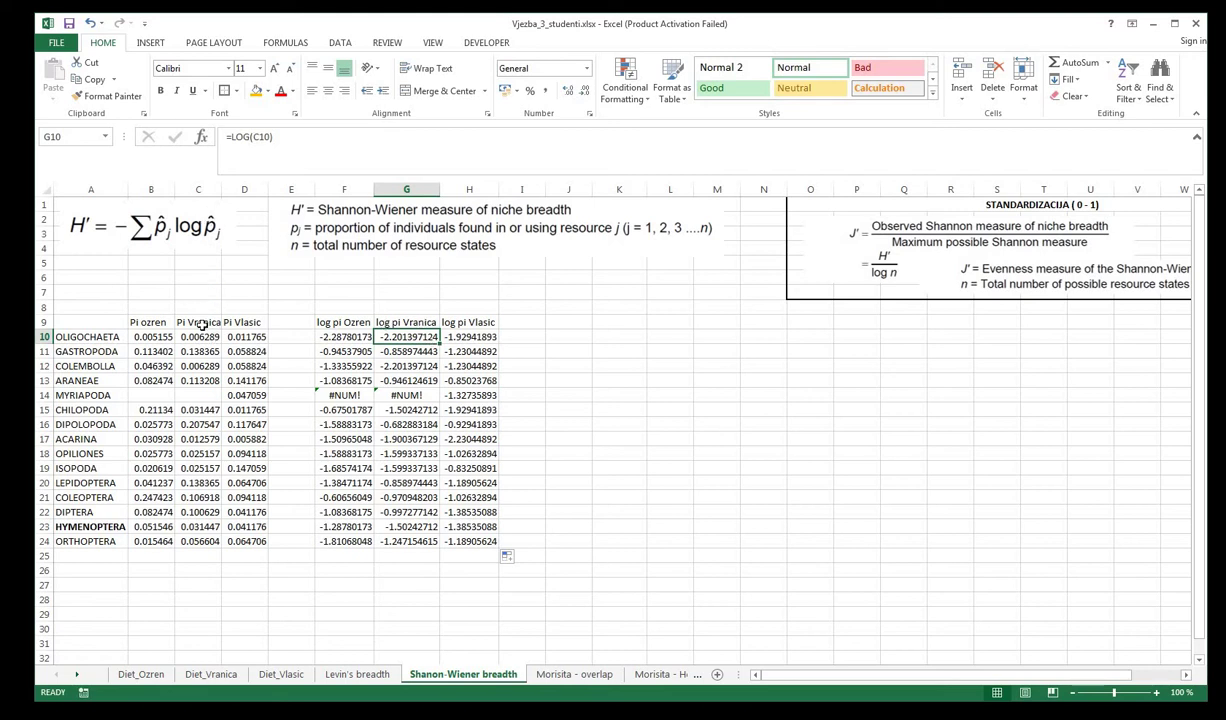
left_click(477, 339)
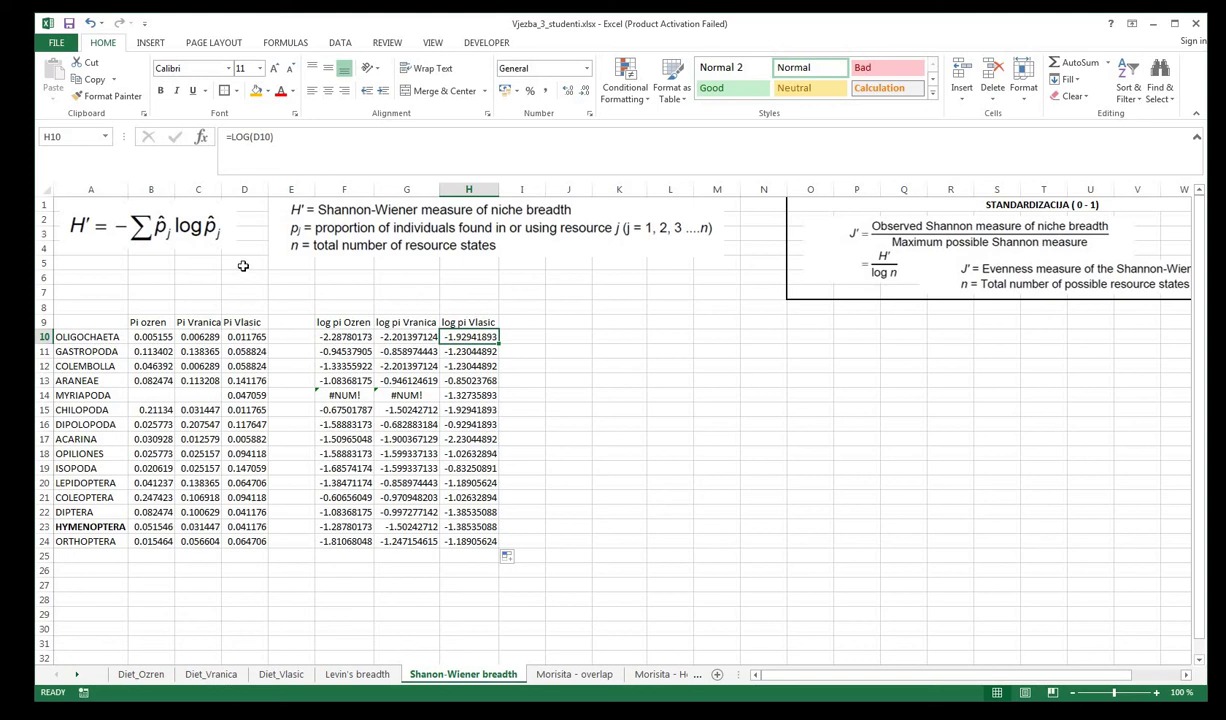
left_click(245, 190)
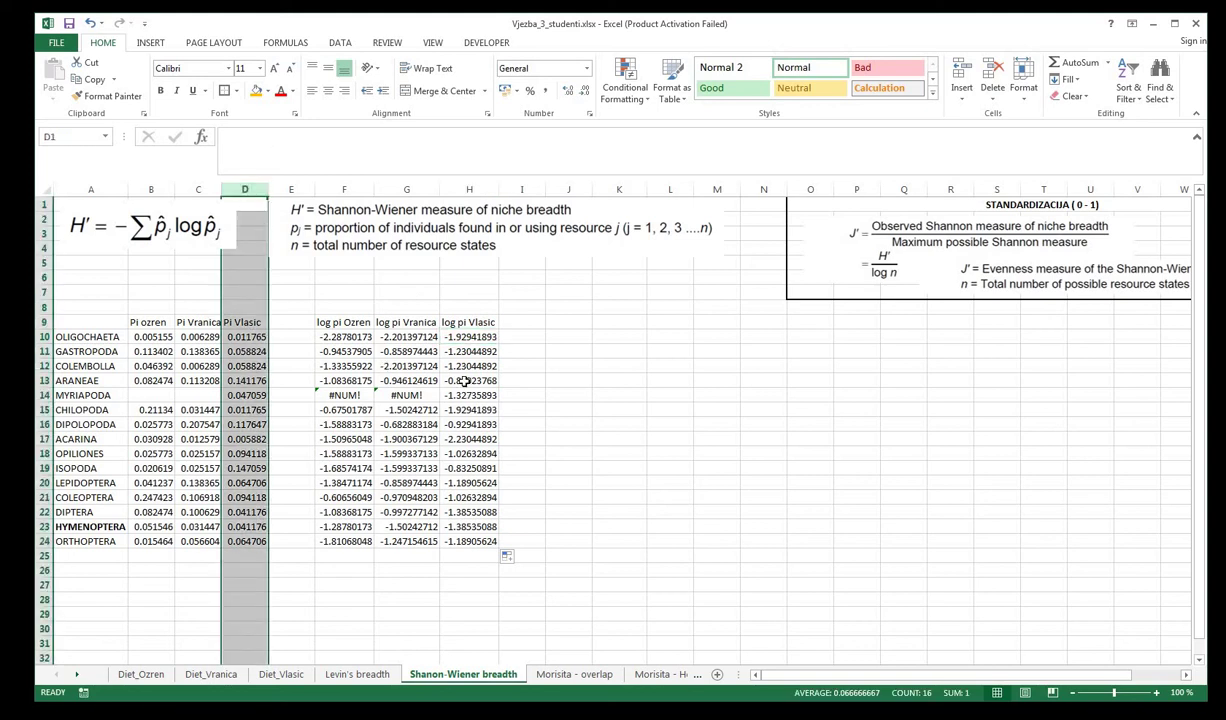
left_click(446, 377)
- Clear the #NUM! errors in the MYRIAPODA row for Ozren and Vranica, cells F14 and G14
left_click(345, 395)
key("Delete")
left_click(406, 395)
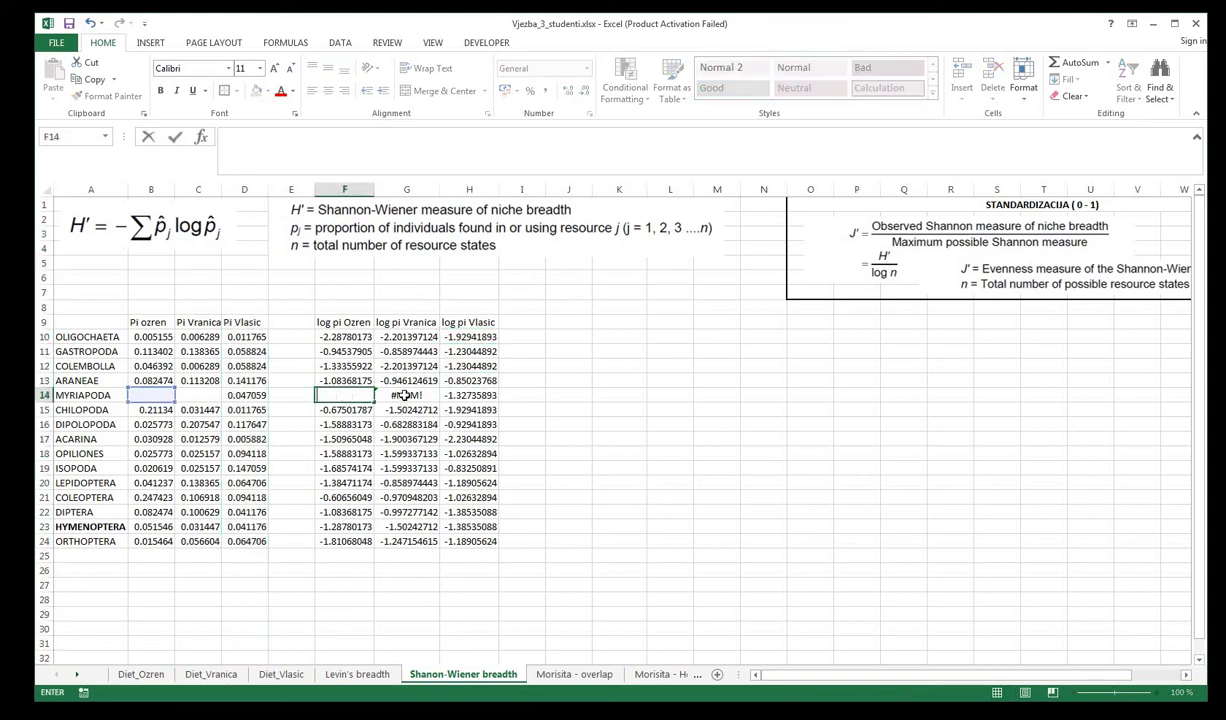
key("Delete")
left_click(622, 495)
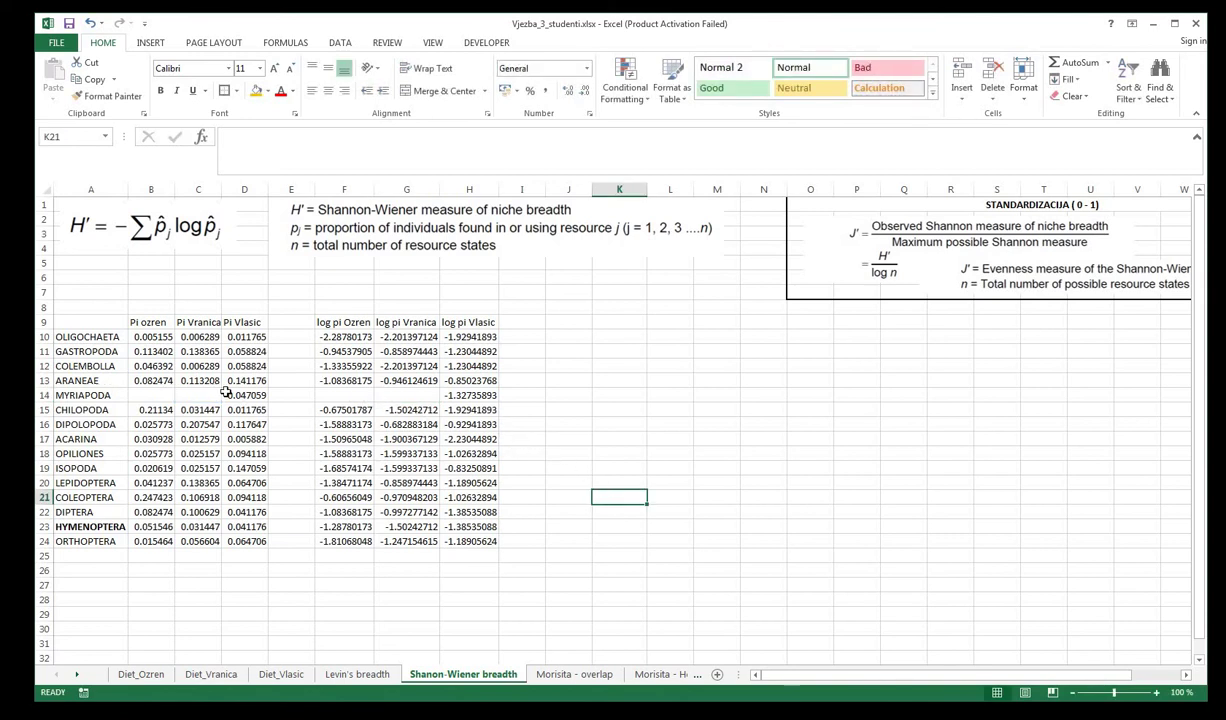
left_click(323, 395)
left_click(385, 394)
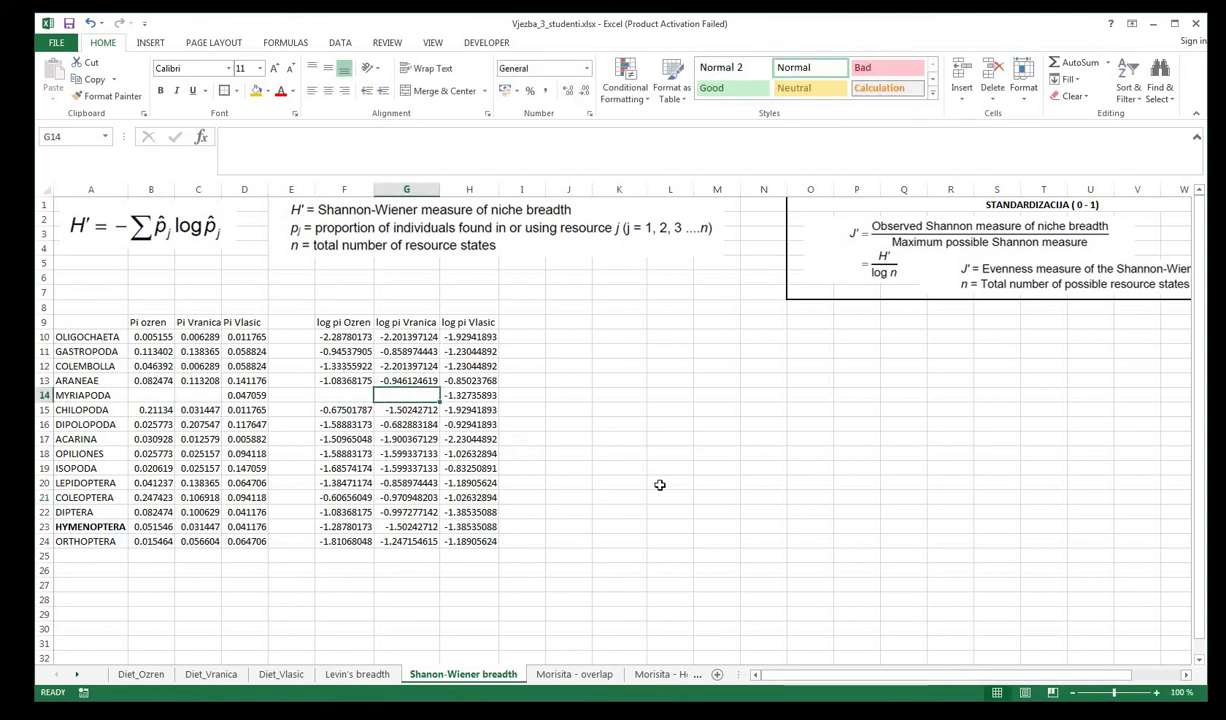
left_click(660, 485)
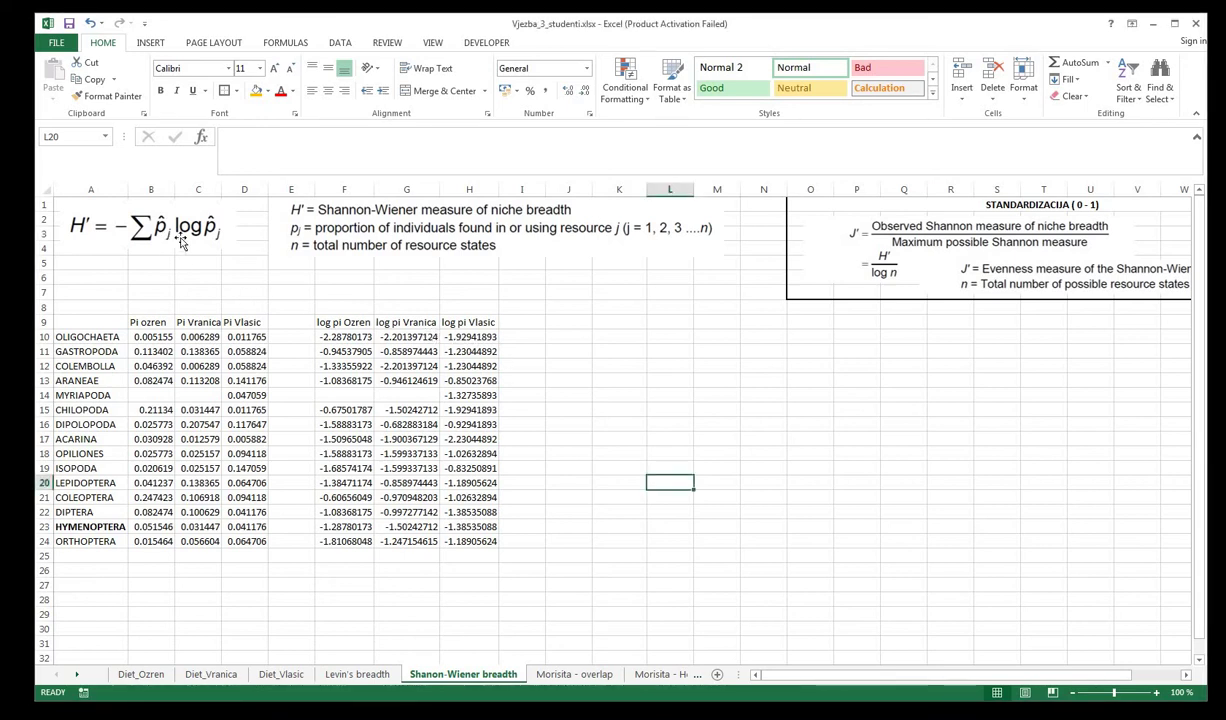
- Enter the column headers H Ozren, H Vranica and H Vlasic in J9:L9
left_click(567, 323)
type("=")
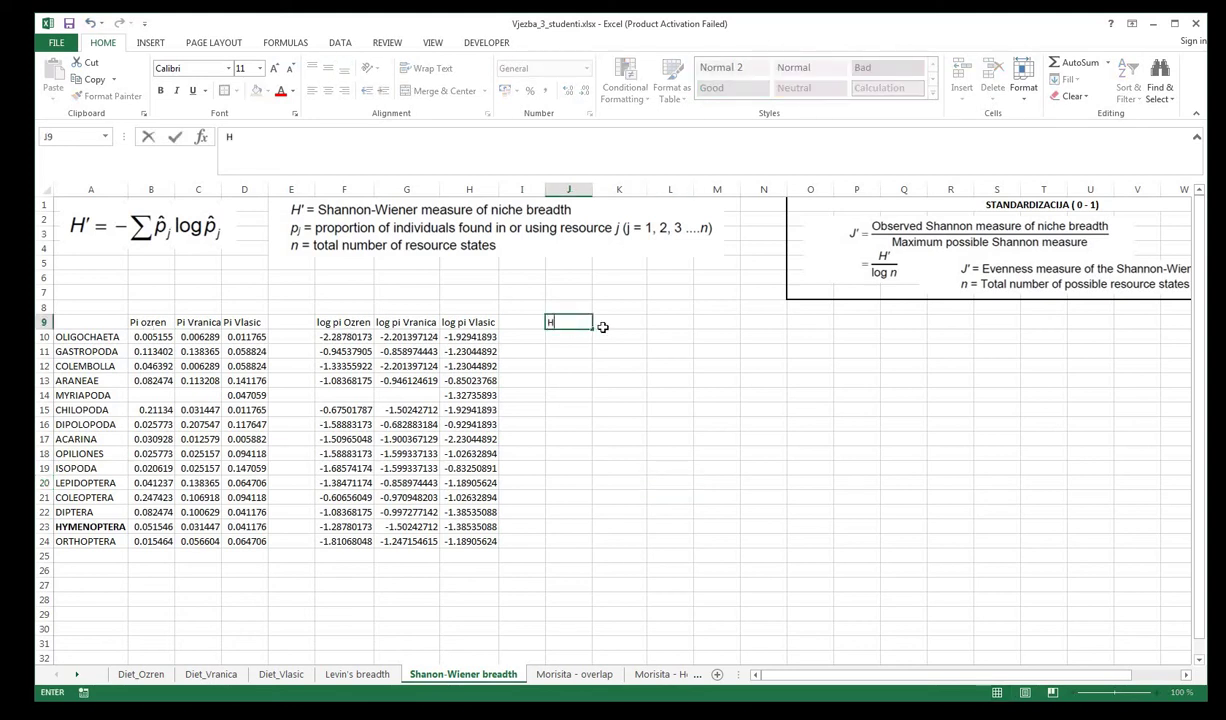
type(" Ozren")
left_click(622, 320)
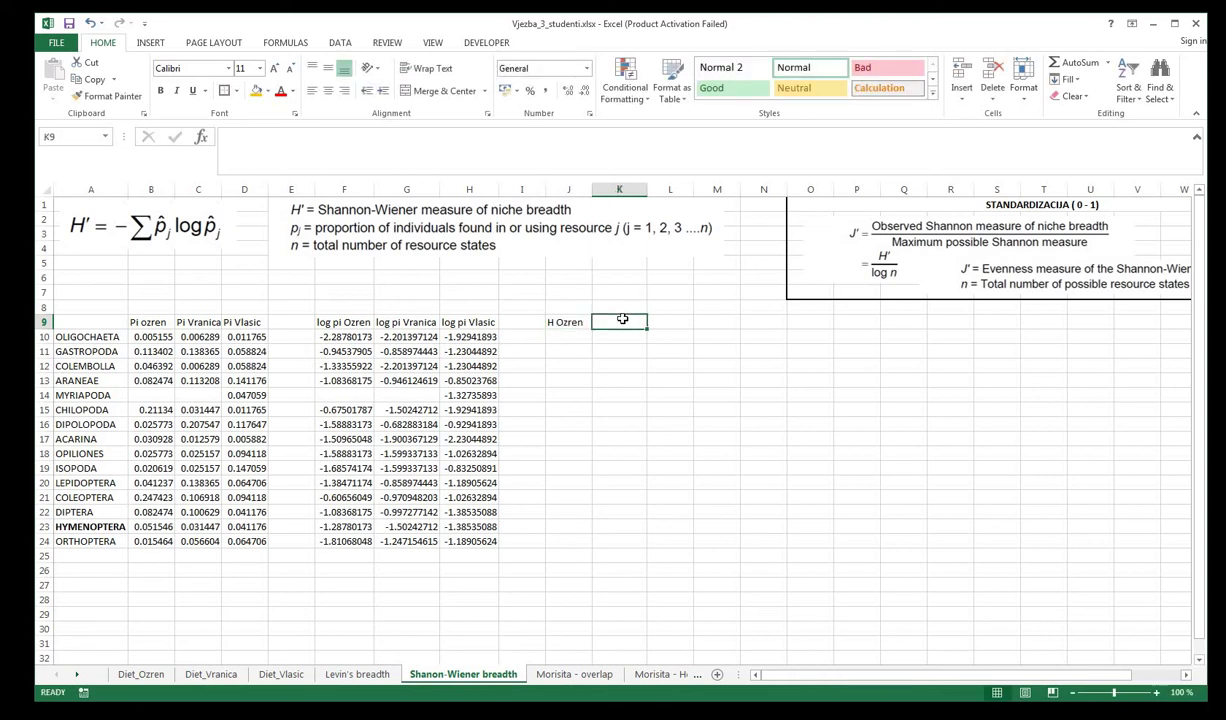
type("H VRanica")
key("Tab")
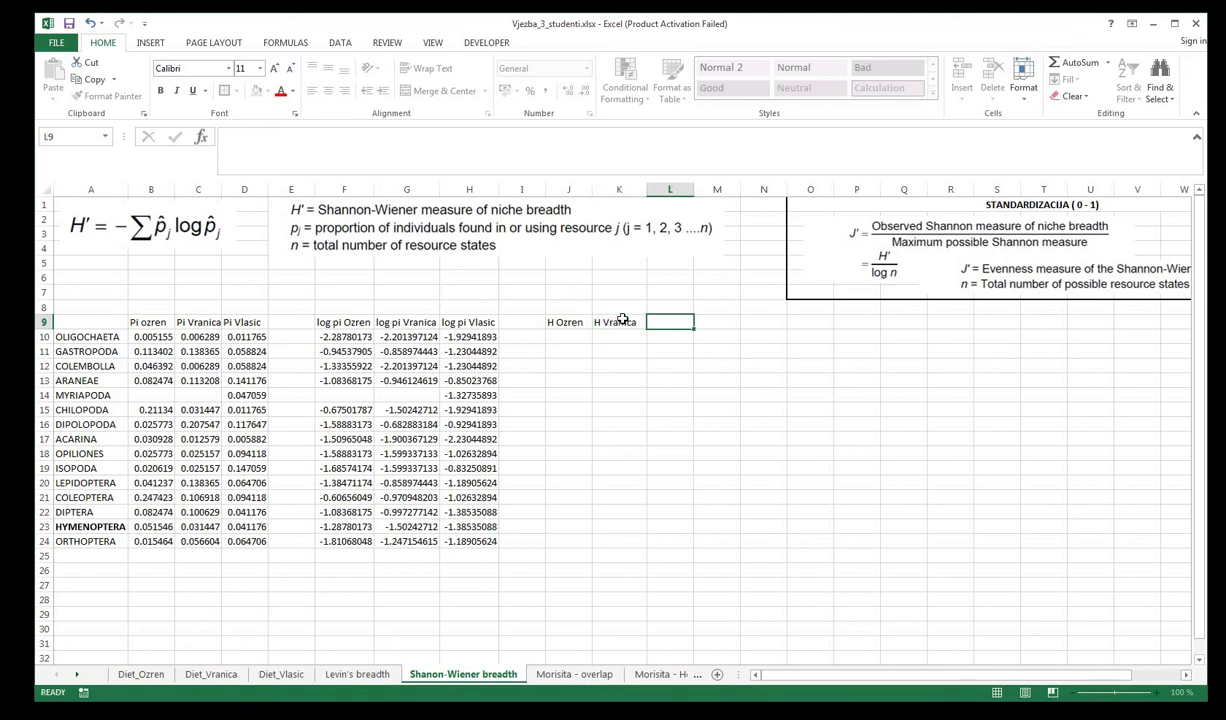
type("H Vlasic")
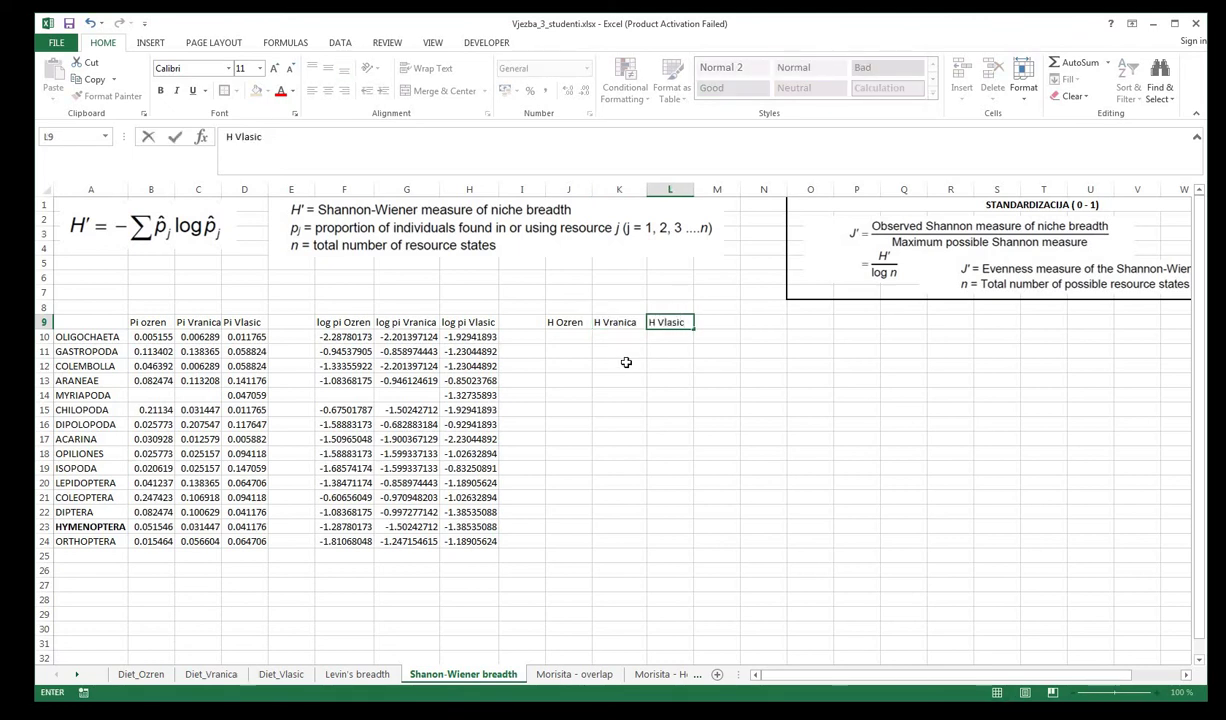
left_click(627, 356)
- Multiply the Ozren proportion by its logarithm with =B10*F10 in J10 and fill the formula down to J24
left_click(570, 335)
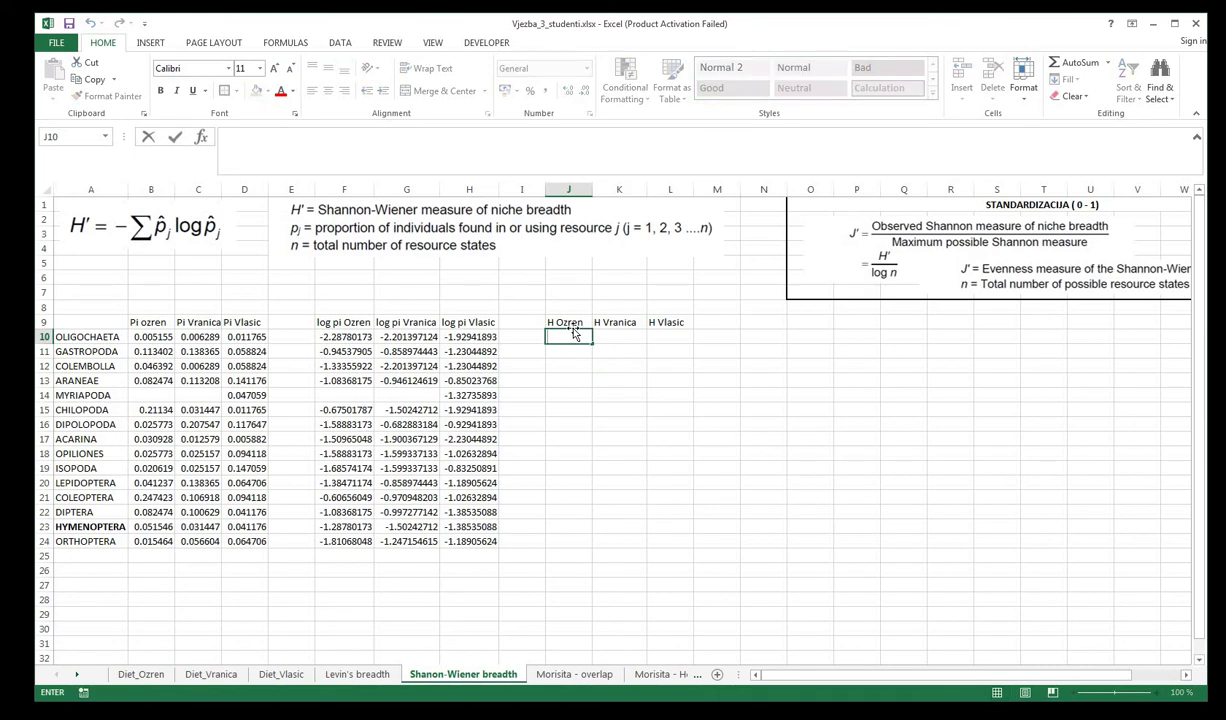
type("=")
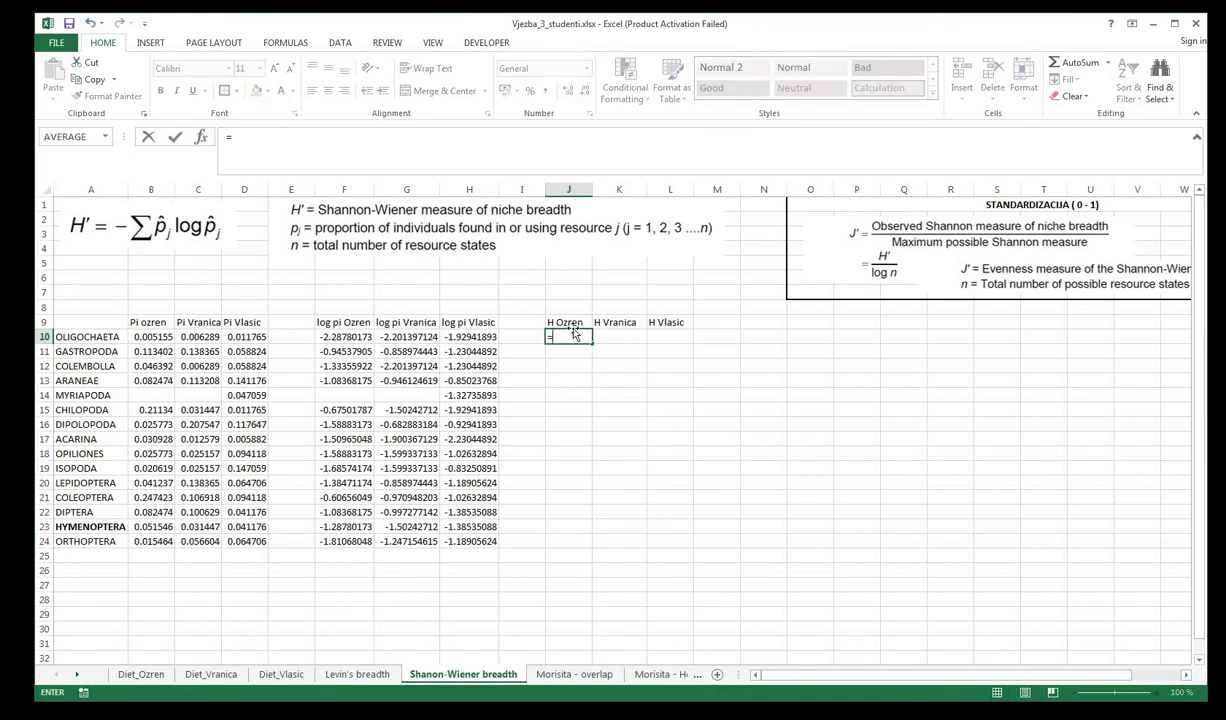
left_click(150, 337)
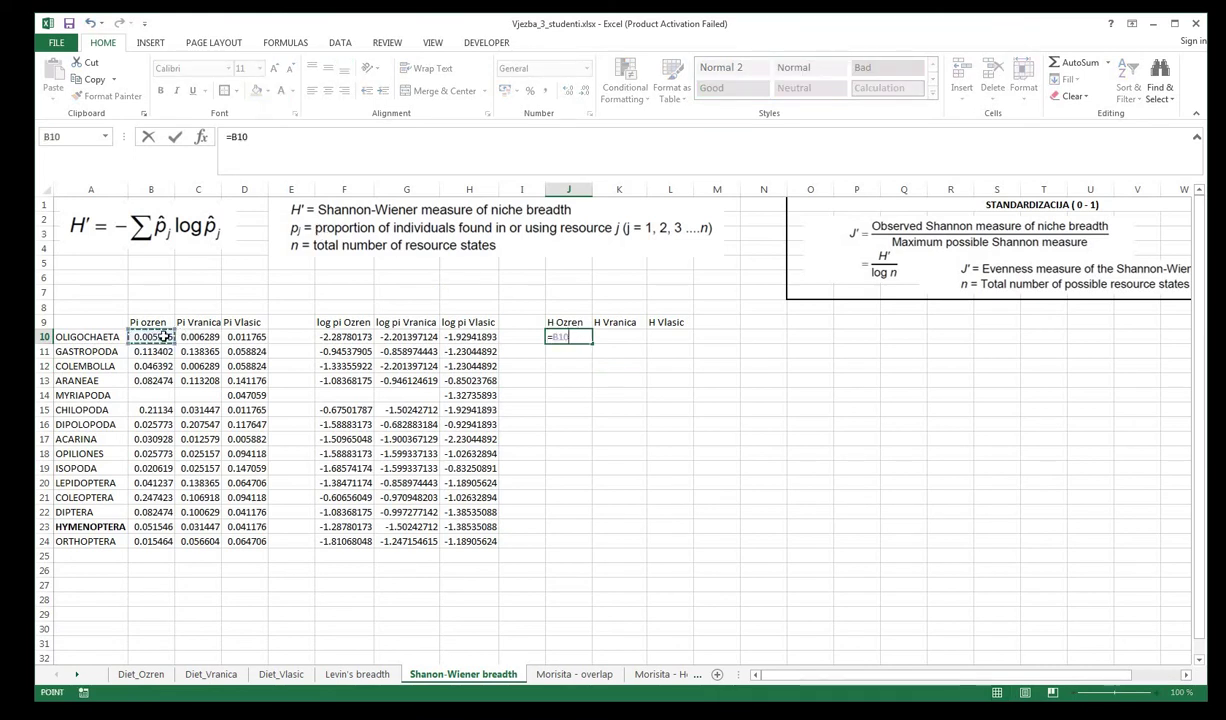
type("*")
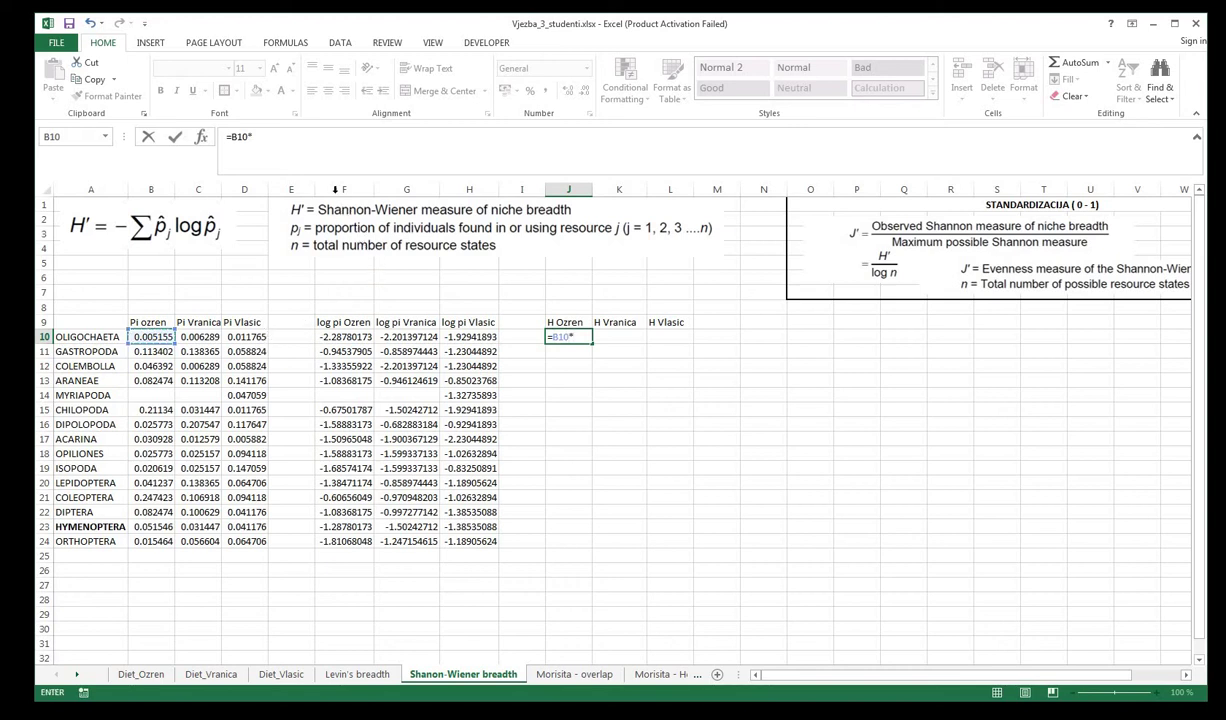
left_click(341, 337)
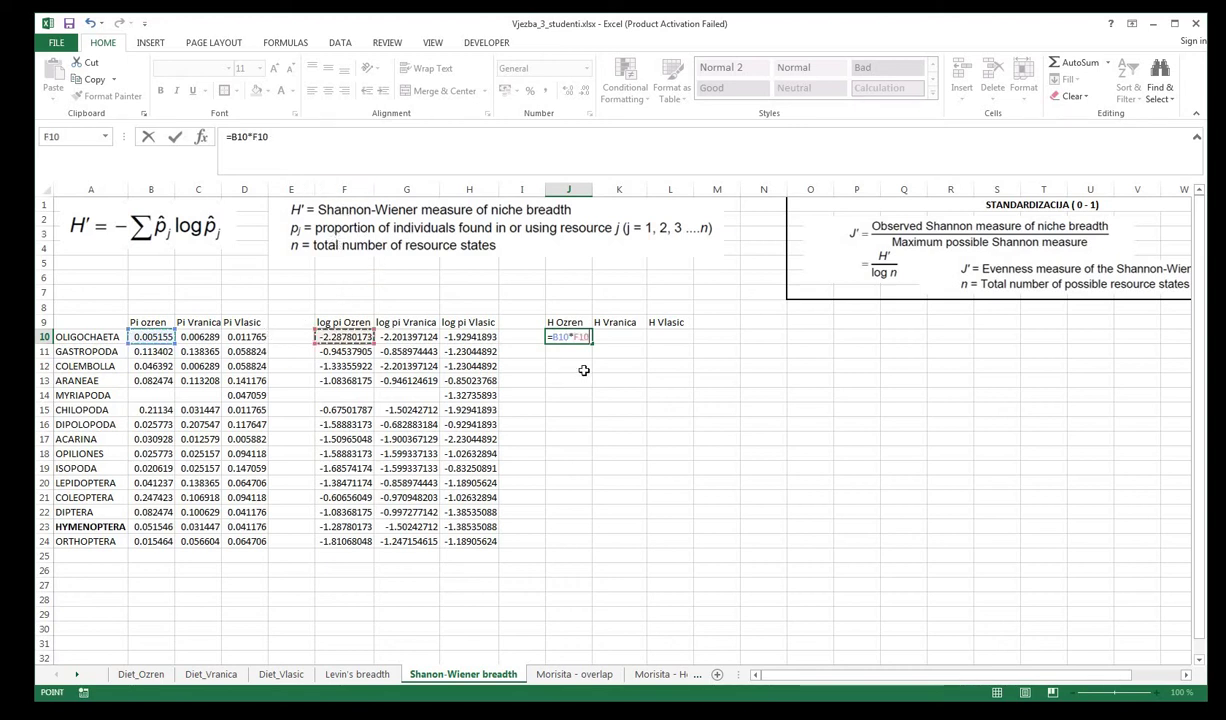
key("Return")
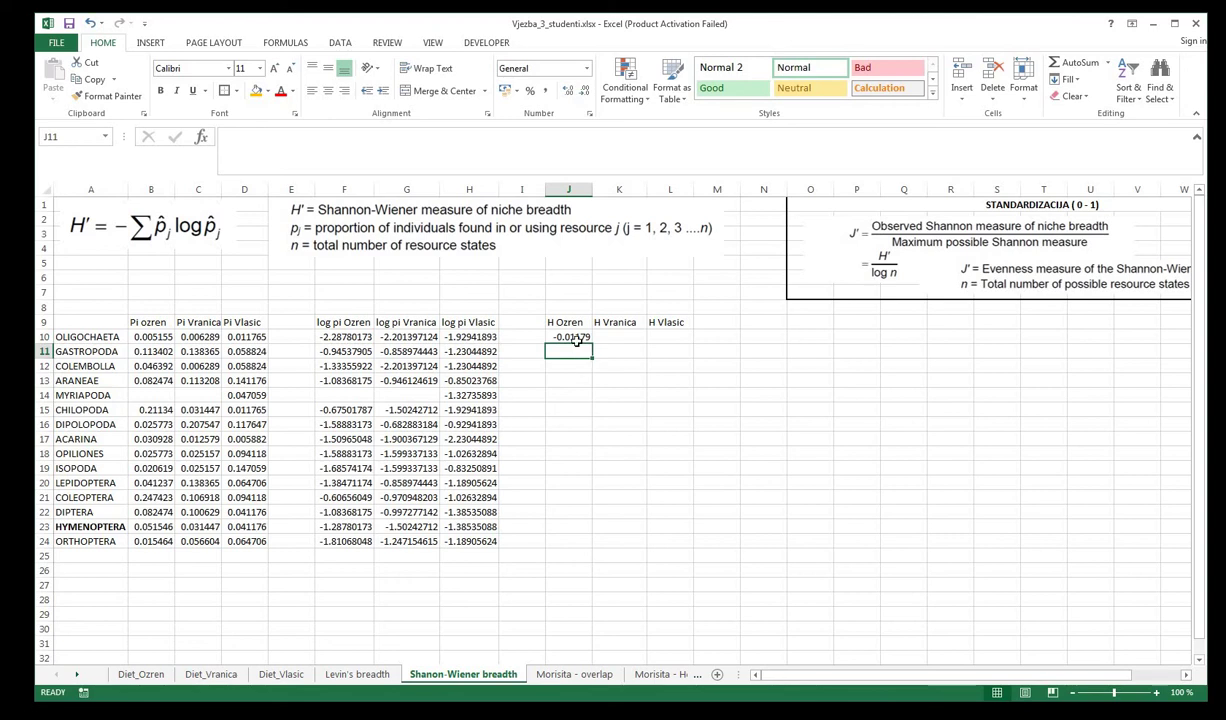
left_click(576, 337)
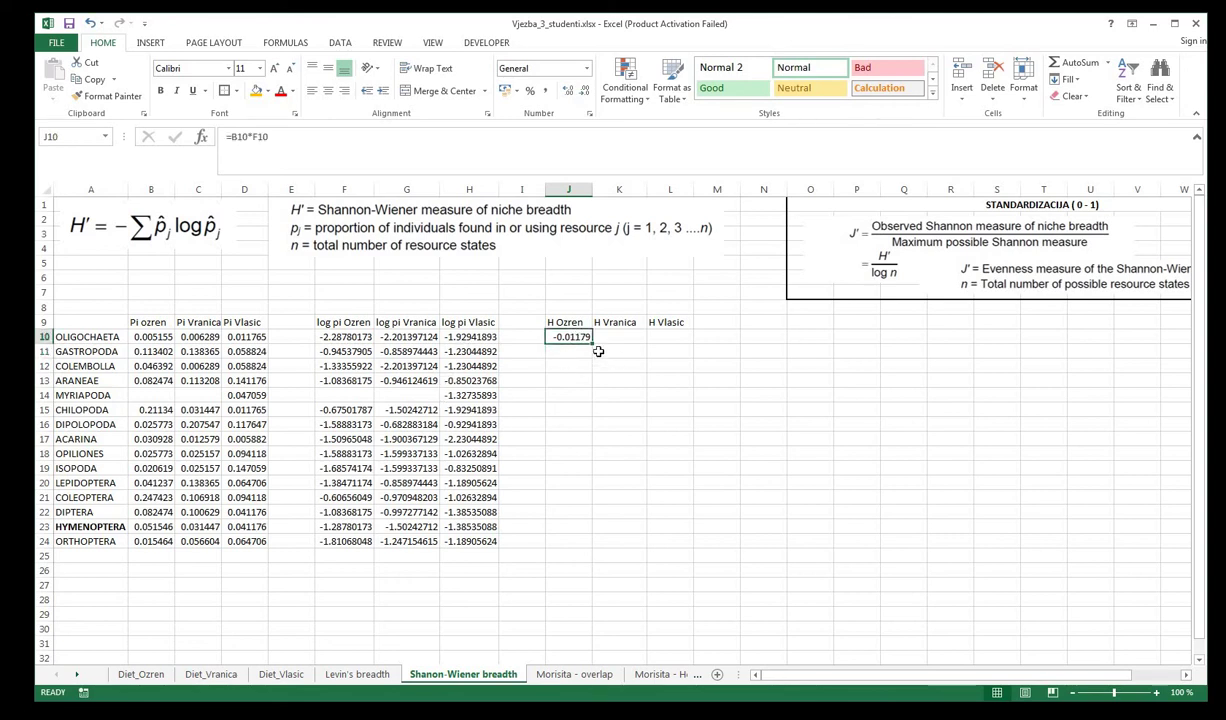
left_click_drag(592, 343, 583, 545)
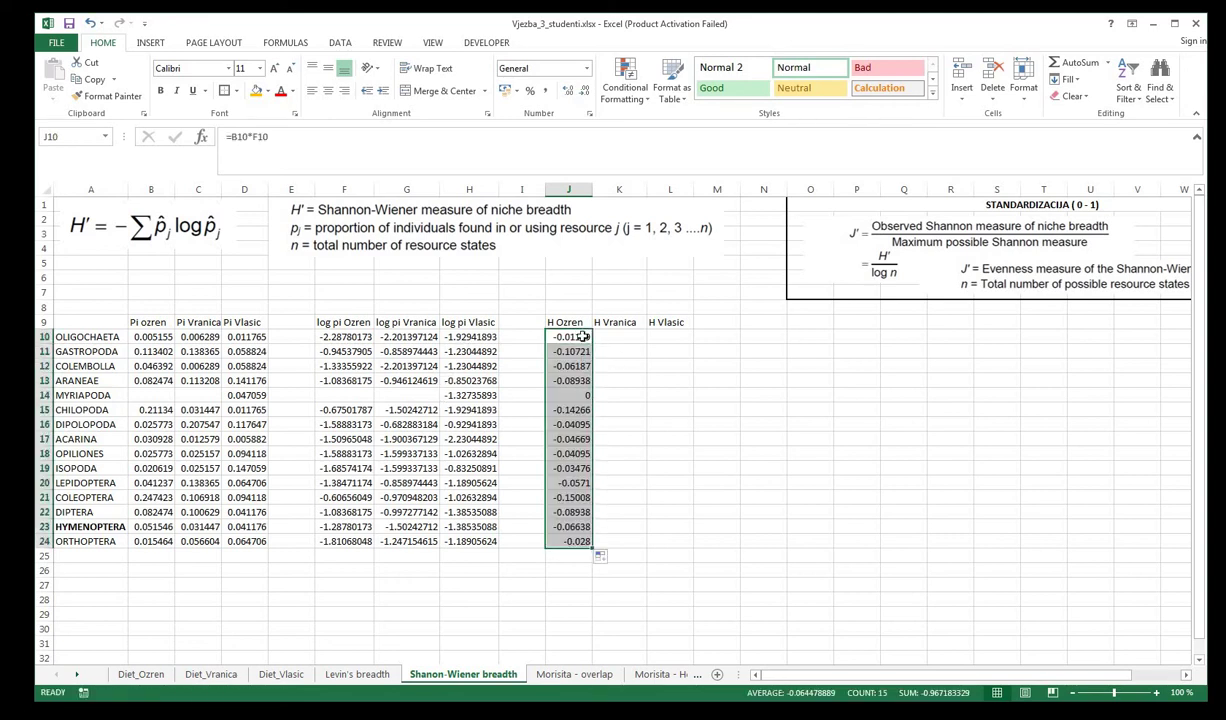
- Extend the proportion-times-log formula to the H Vranica and H Vlasic columns in K10:L24
left_click(585, 337)
left_click_drag(593, 343, 630, 340)
left_click(628, 338)
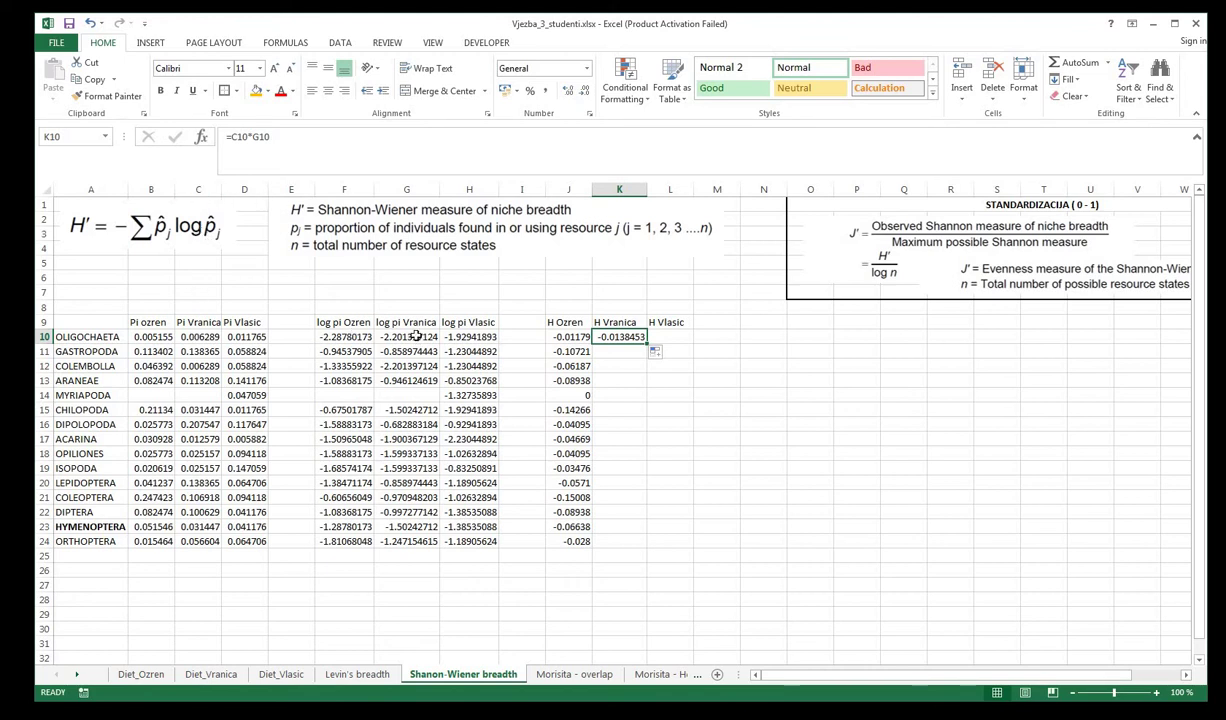
left_click_drag(648, 345, 649, 541)
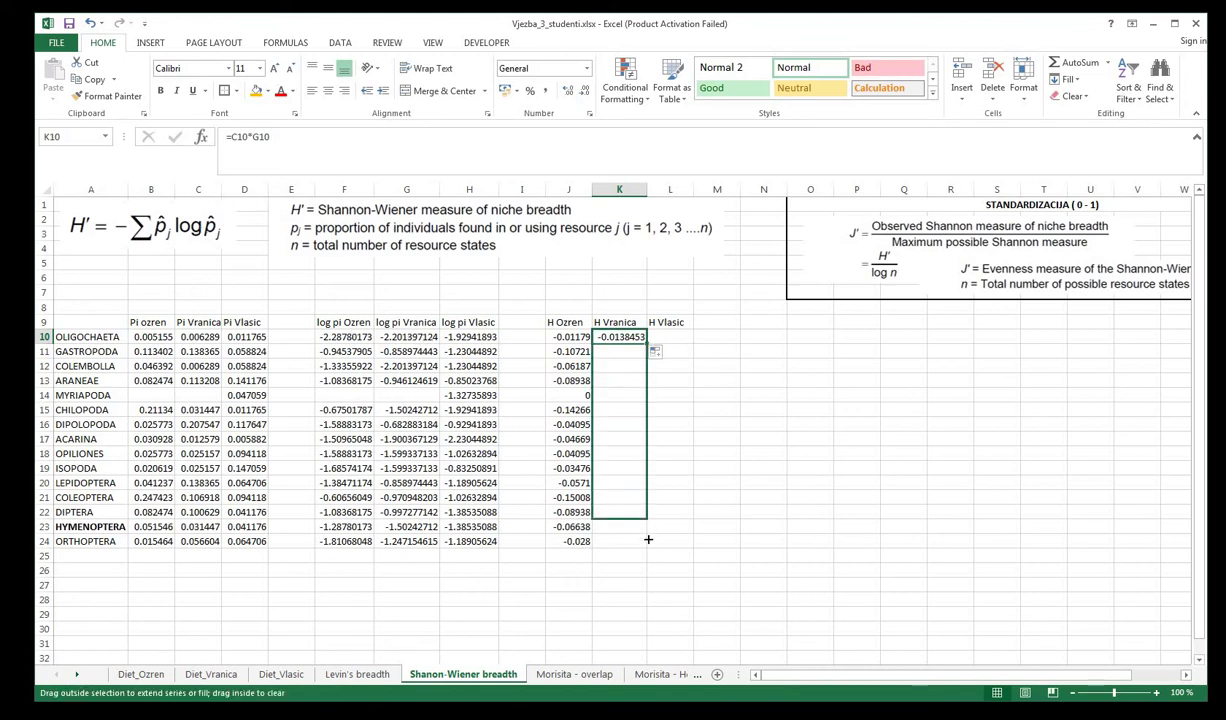
left_click(616, 340)
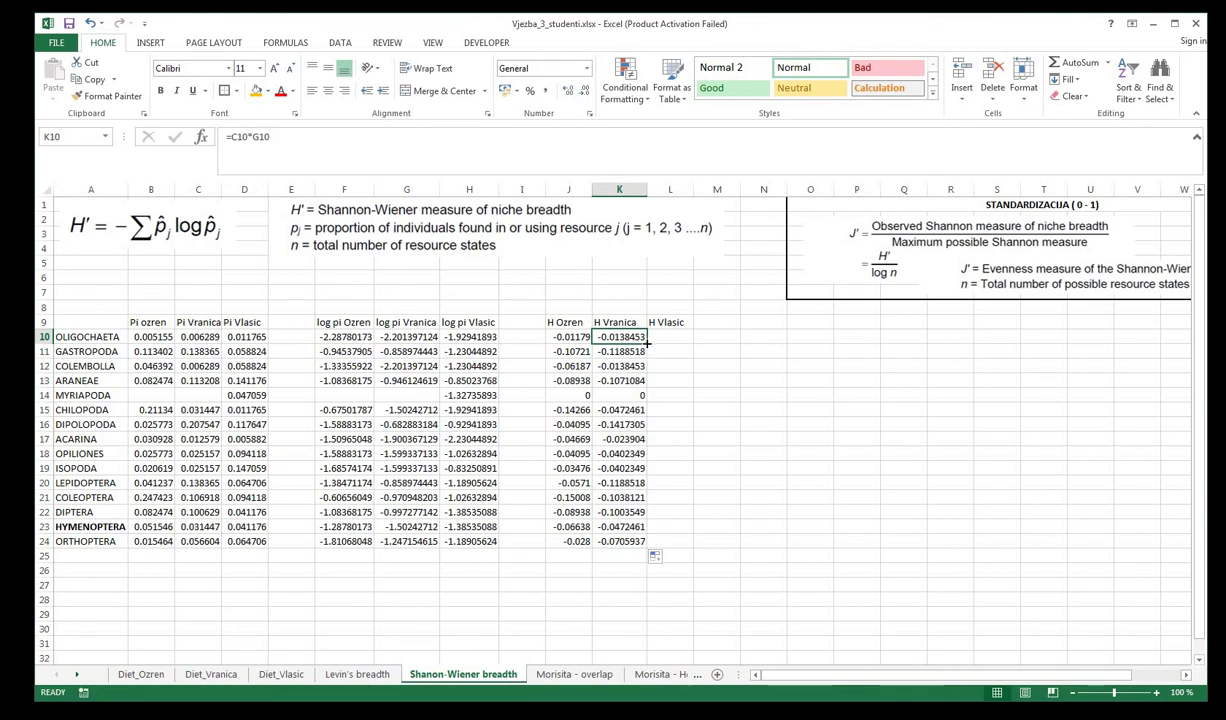
left_click_drag(648, 343, 688, 337)
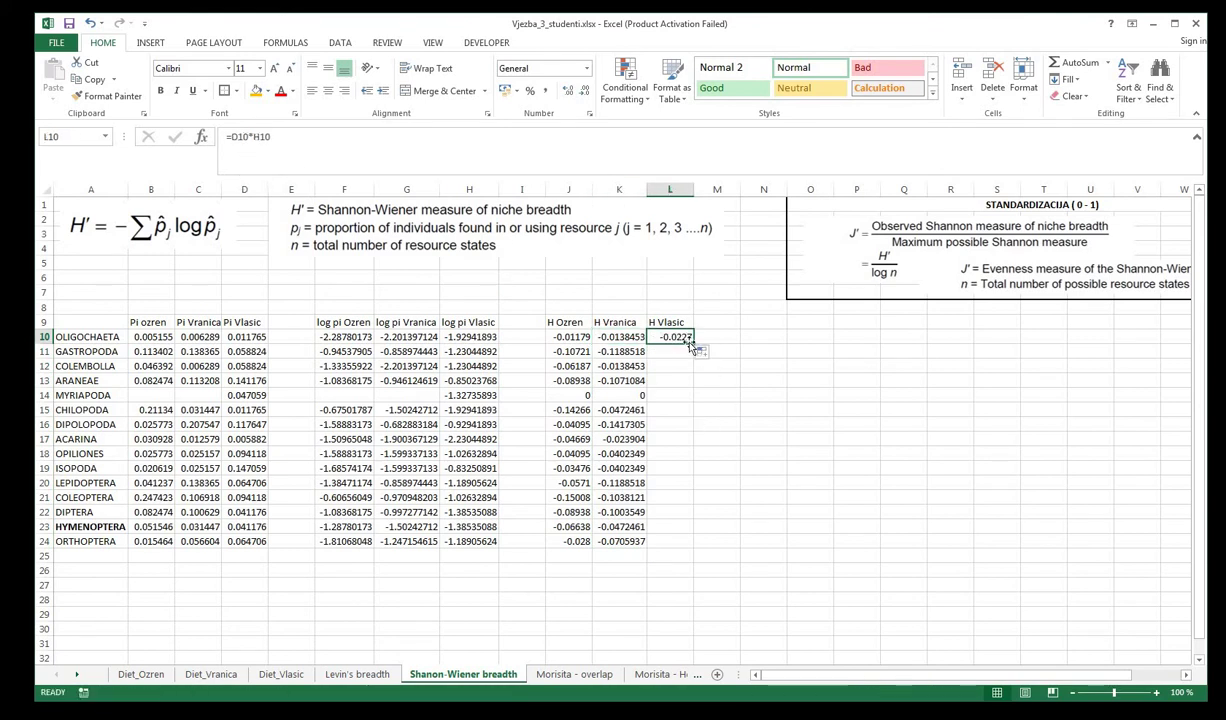
left_click_drag(693, 343, 670, 541)
left_click(763, 570)
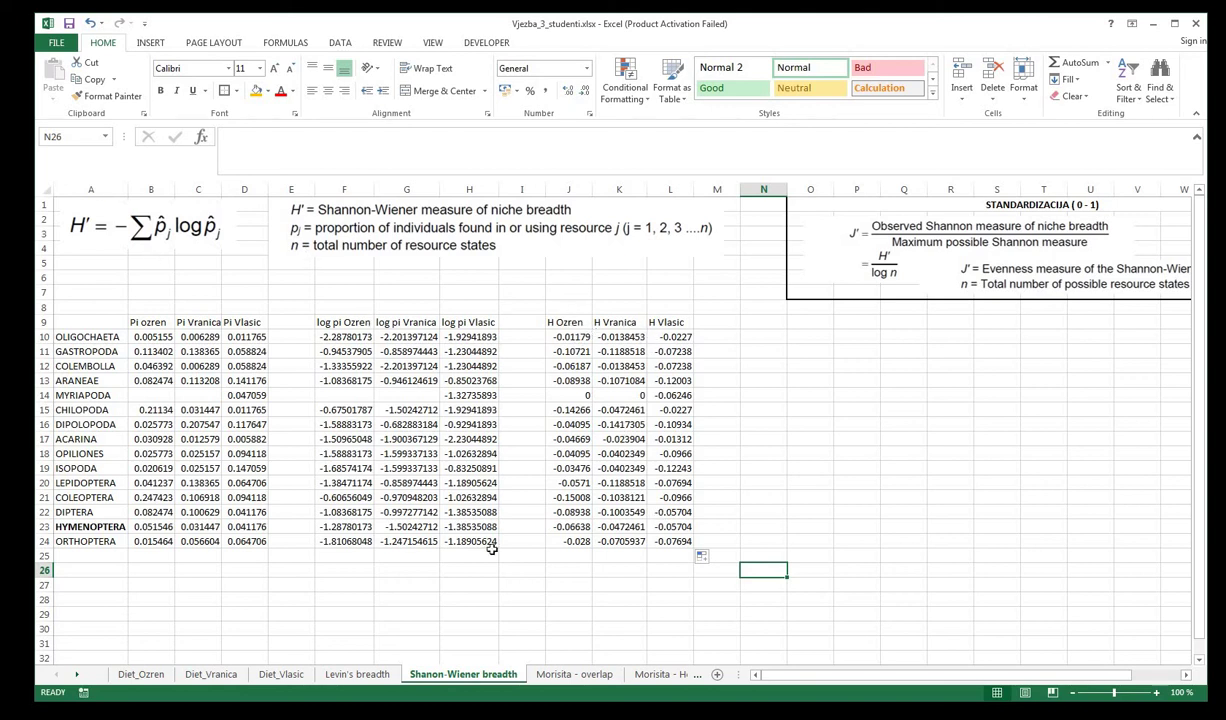
- Label cell I25 as H' beside the row below the H Ozren, H Vranica and H Vlasic values
left_click(531, 556)
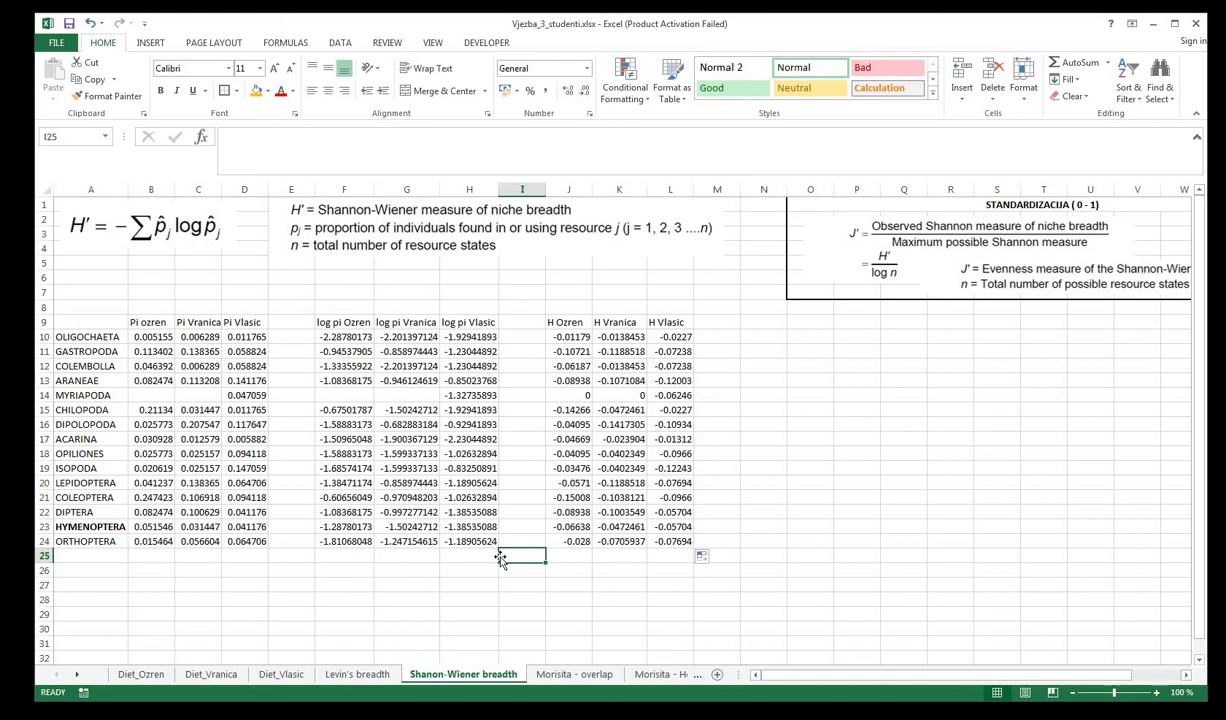
type("H+")
key("BackSpace")
type("'")
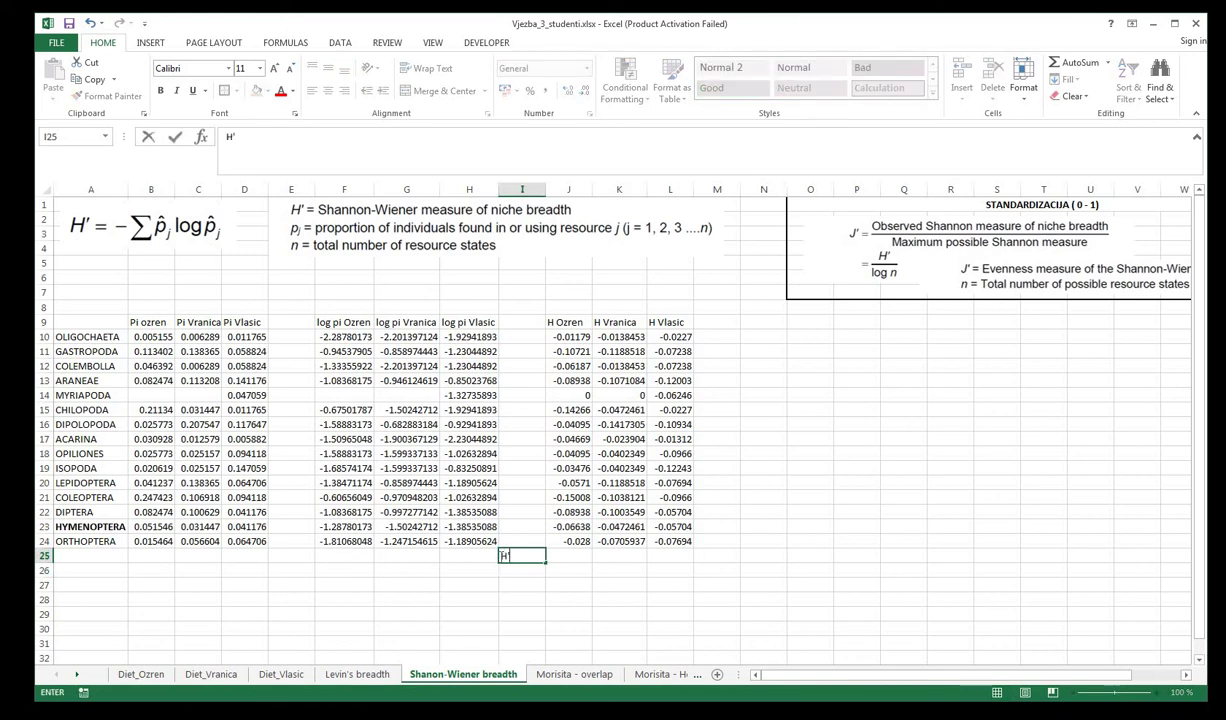
- Calculate the Shannon-Wiener breadth for Ozren in J25 with =-1*SUM(J10:J24)
left_click(582, 555)
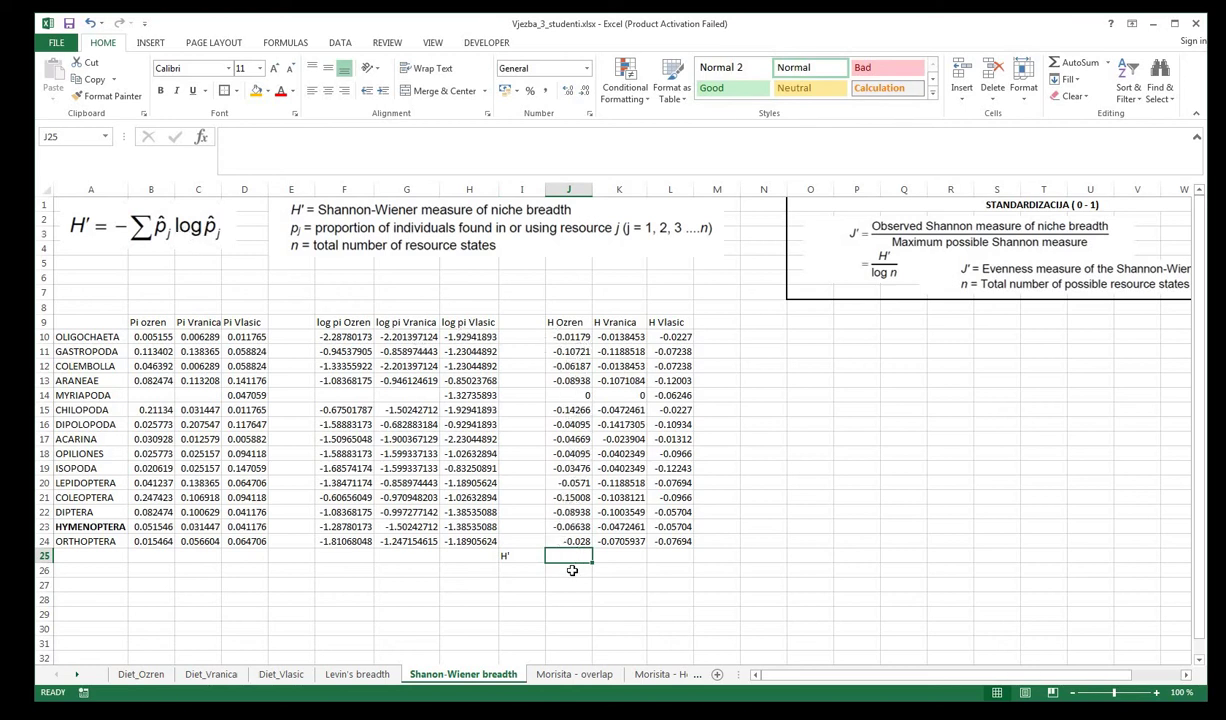
type("-1")
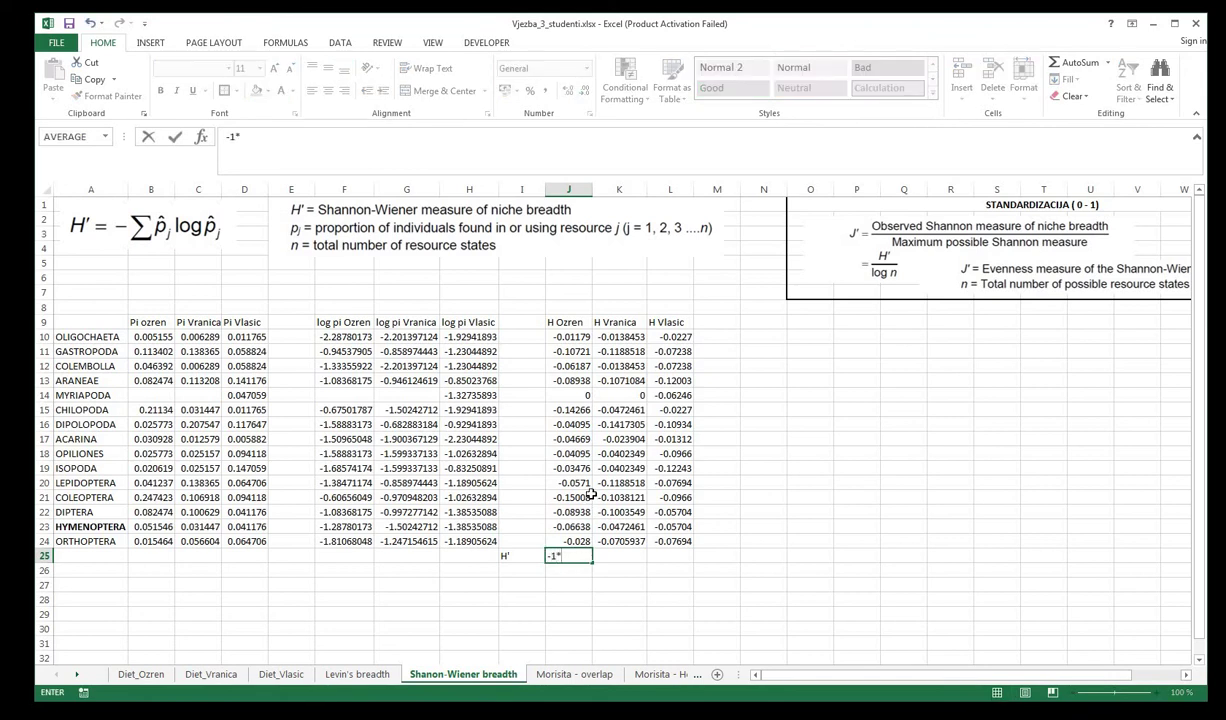
type("*sum(J10")
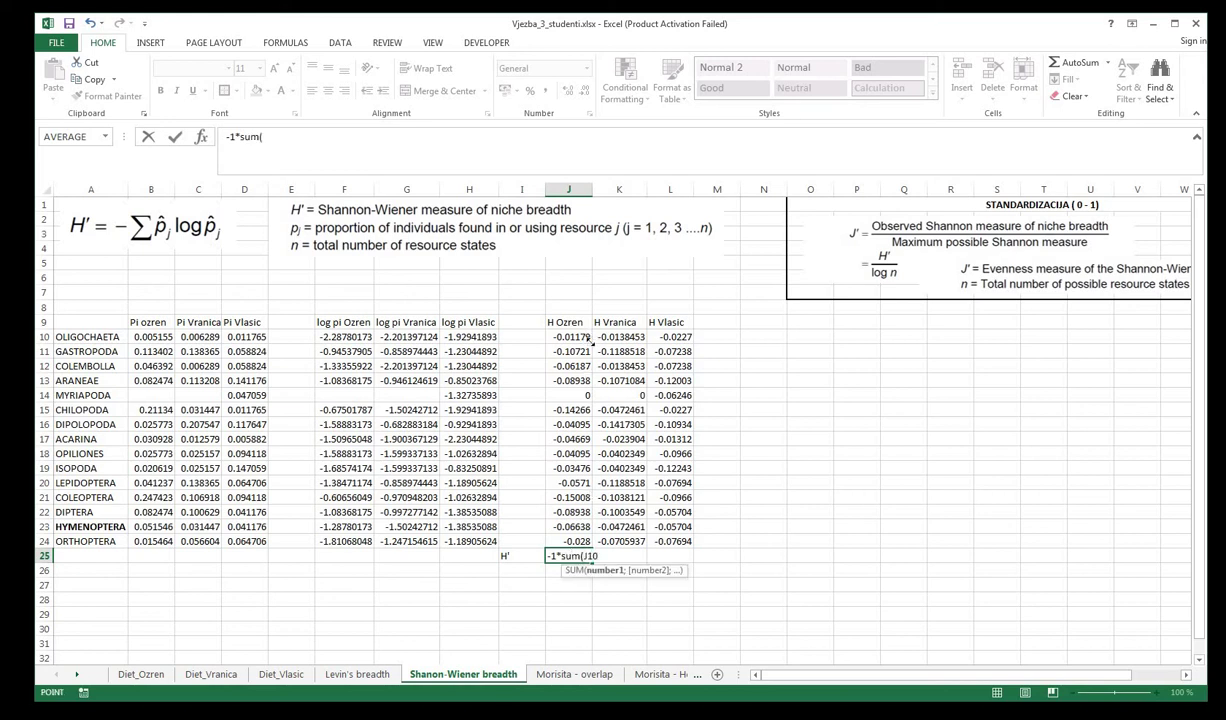
left_click_drag(568, 337, 568, 424)
left_click_drag(589, 527, 590, 546)
key("Return")
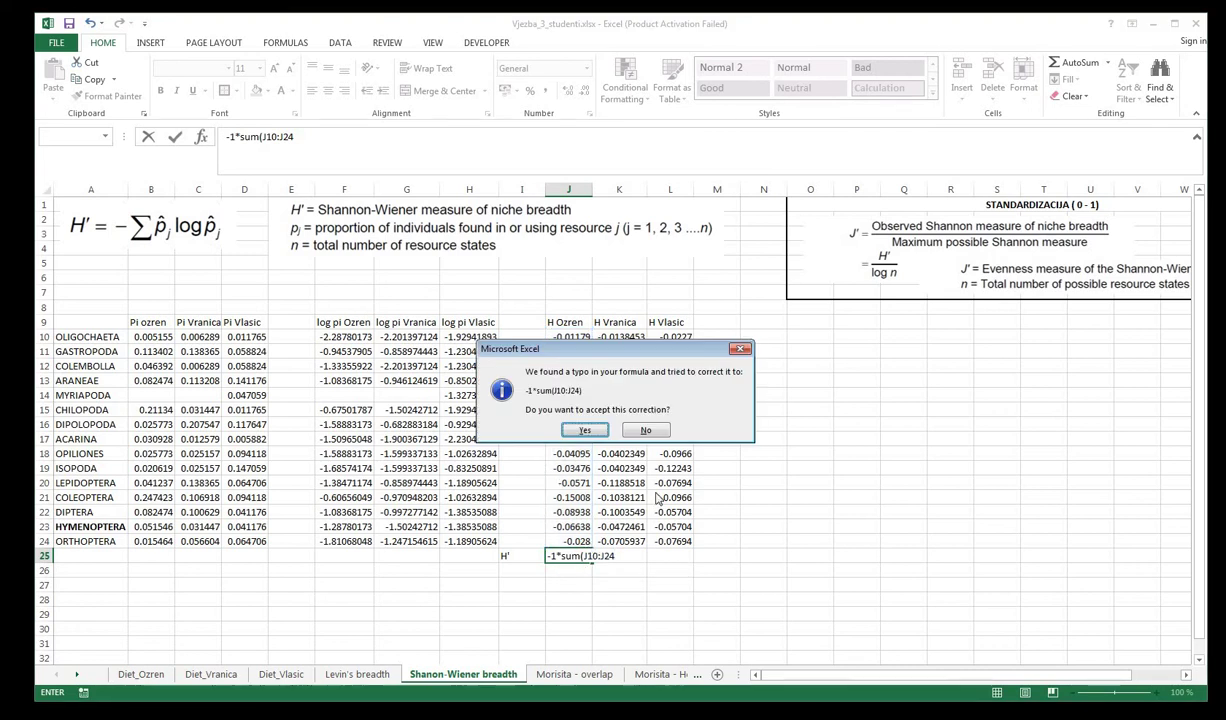
left_click(628, 414)
left_click(615, 418)
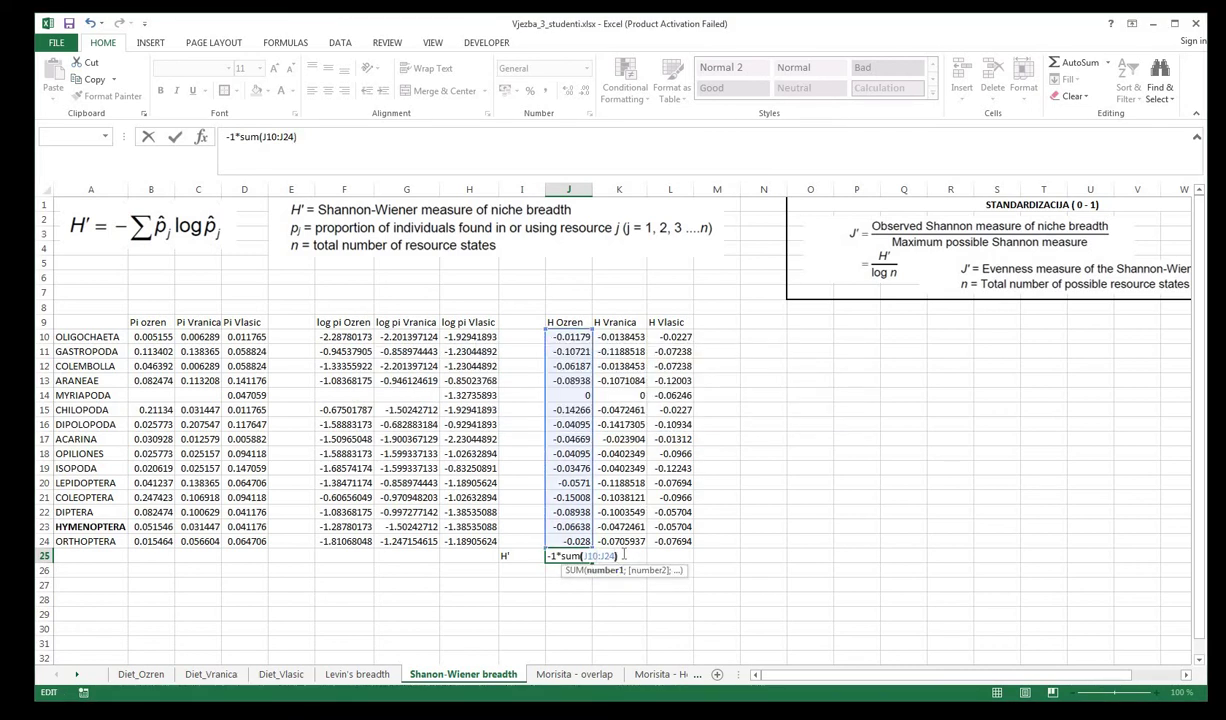
key("Return")
- Fill the H' formula across to Vranica and Vlasic in K25:L25 and put an outside border around I25:L25
left_click(588, 557)
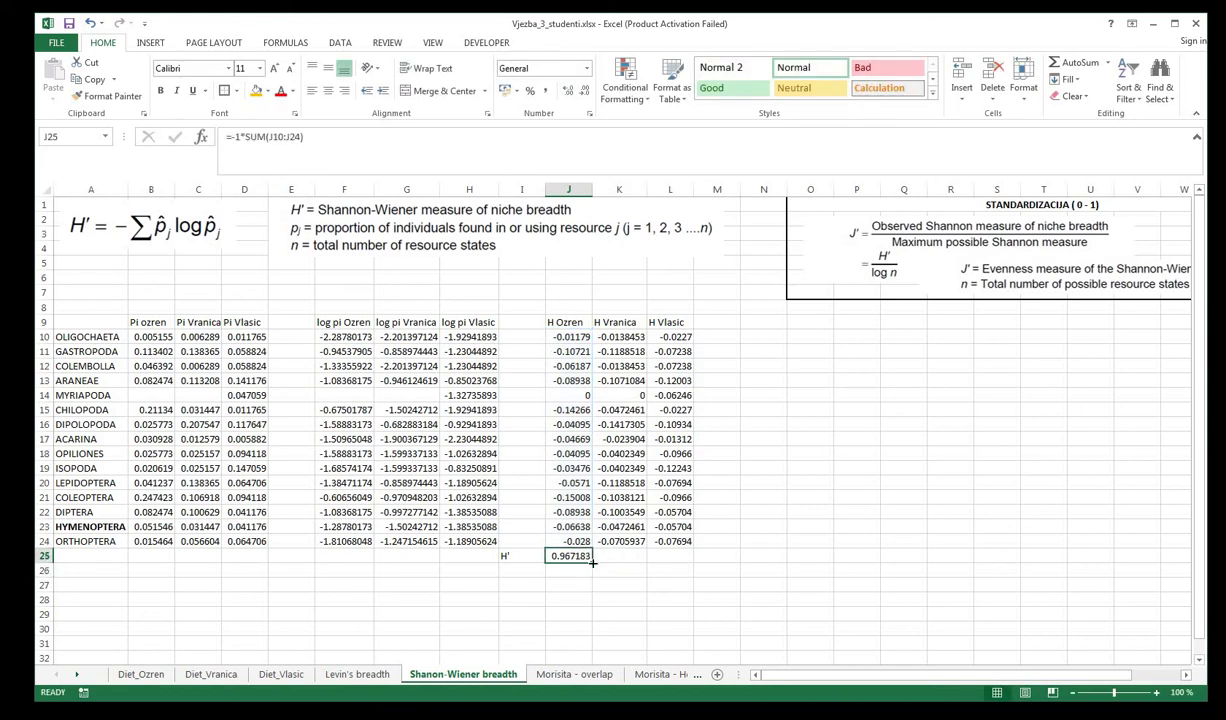
left_click_drag(592, 563, 672, 560)
left_click_drag(505, 557, 680, 556)
left_click(228, 90)
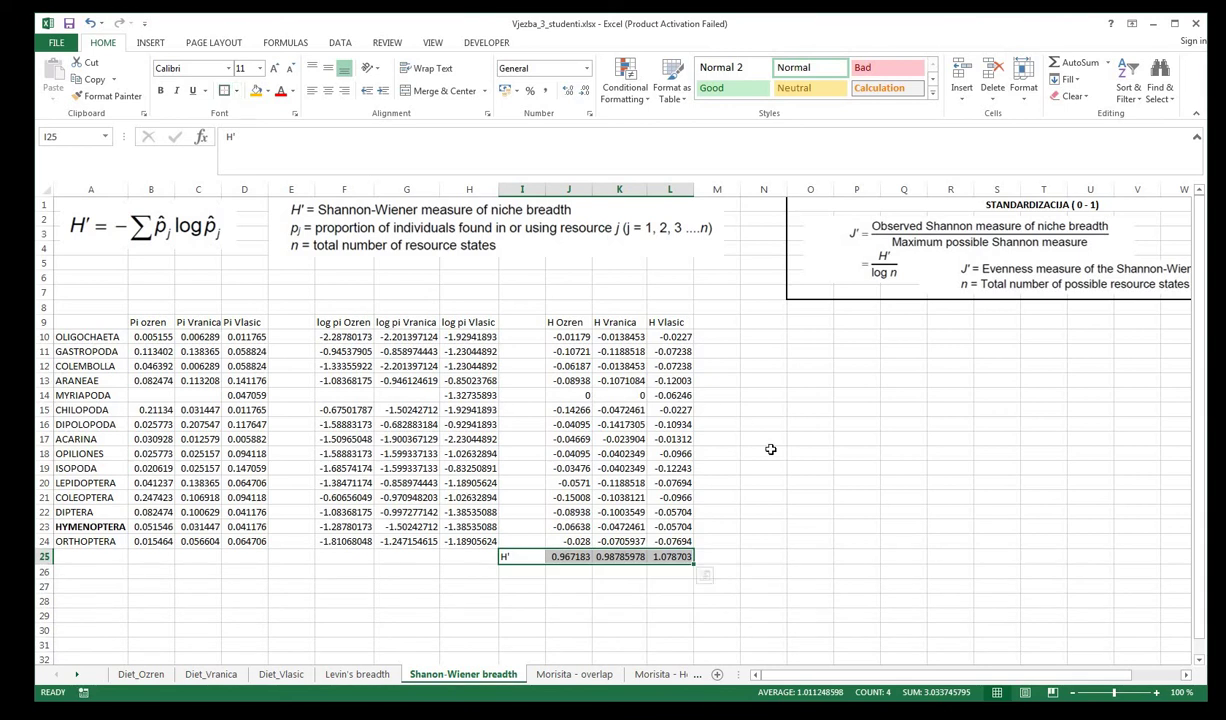
left_click(772, 450)
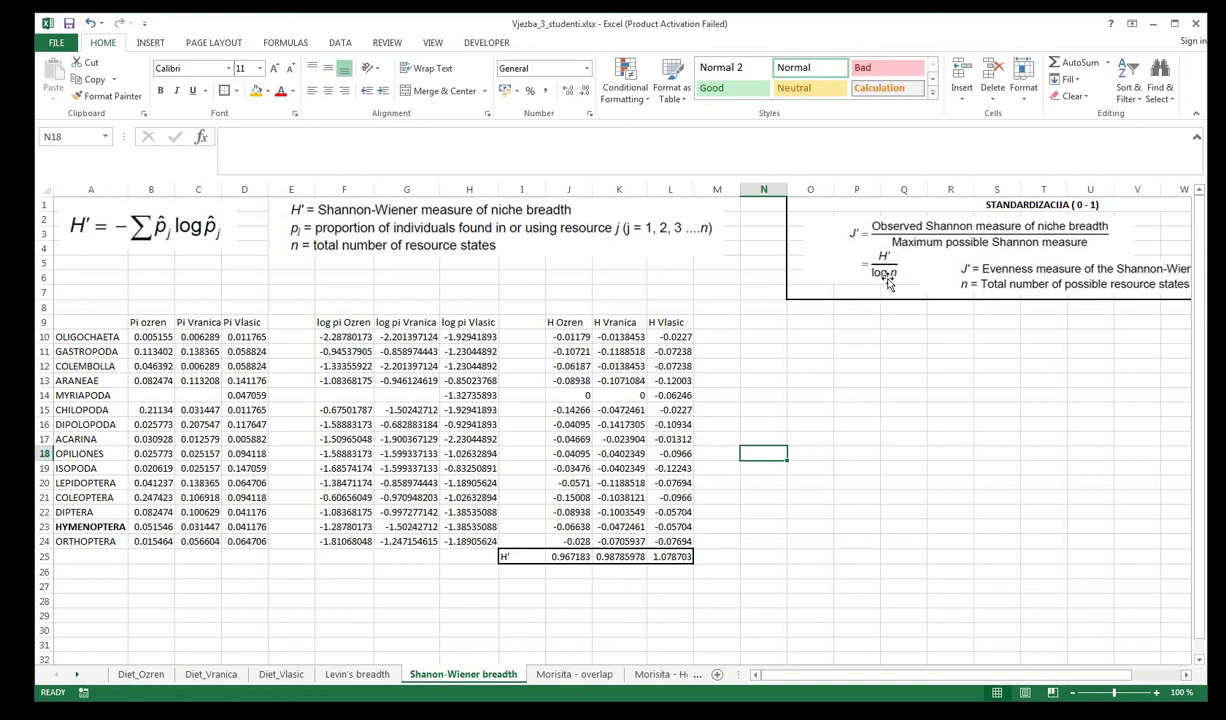
- Count the resource states used in Ozren with =COUNT(B10:B24) in B25
left_click(148, 557)
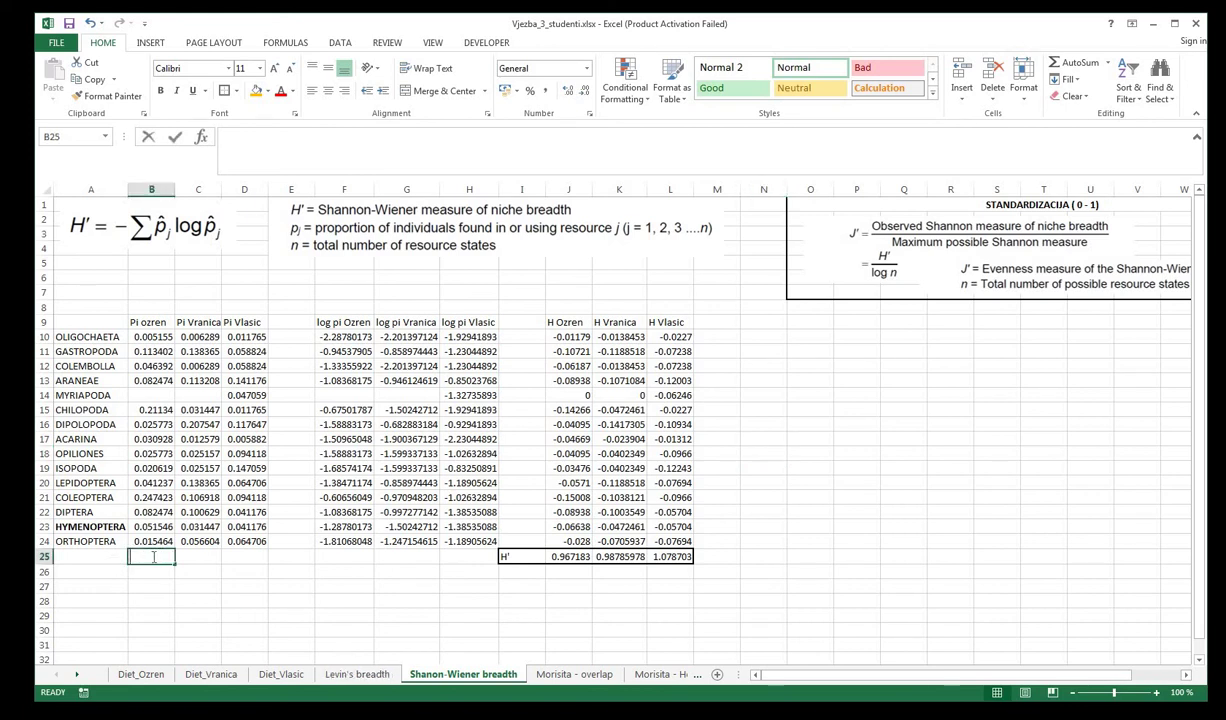
type("=CO")
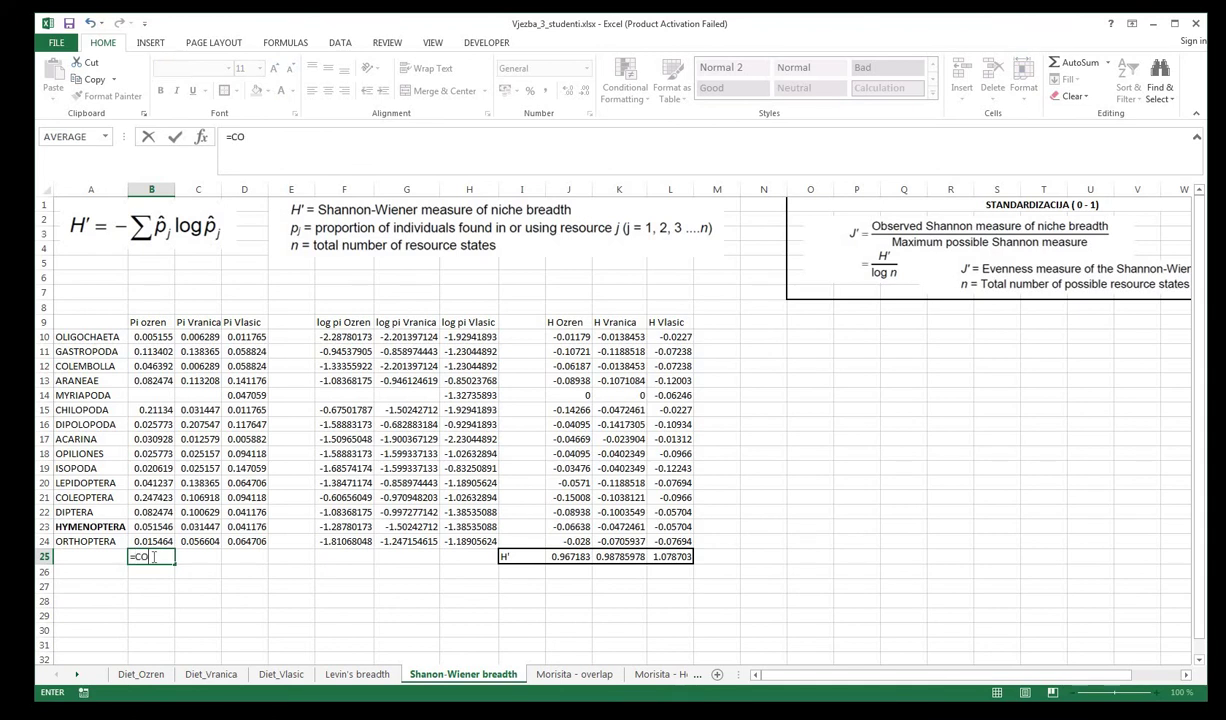
type("UNT(")
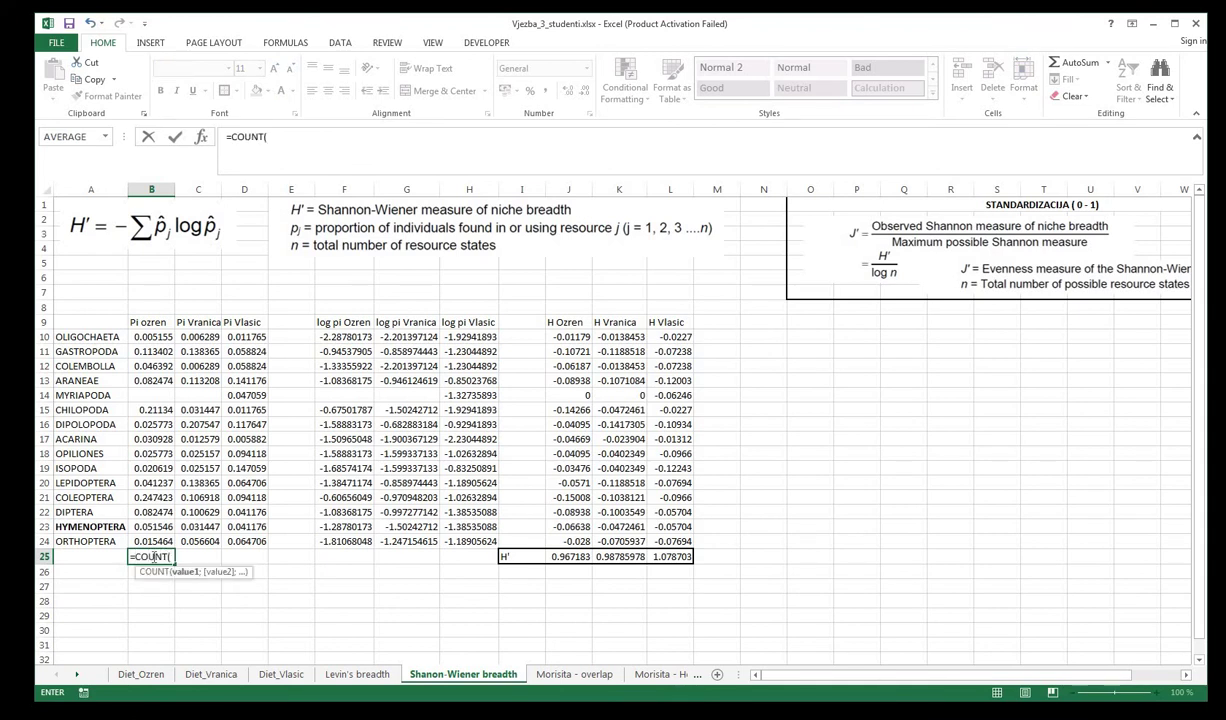
left_click_drag(159, 340, 168, 541)
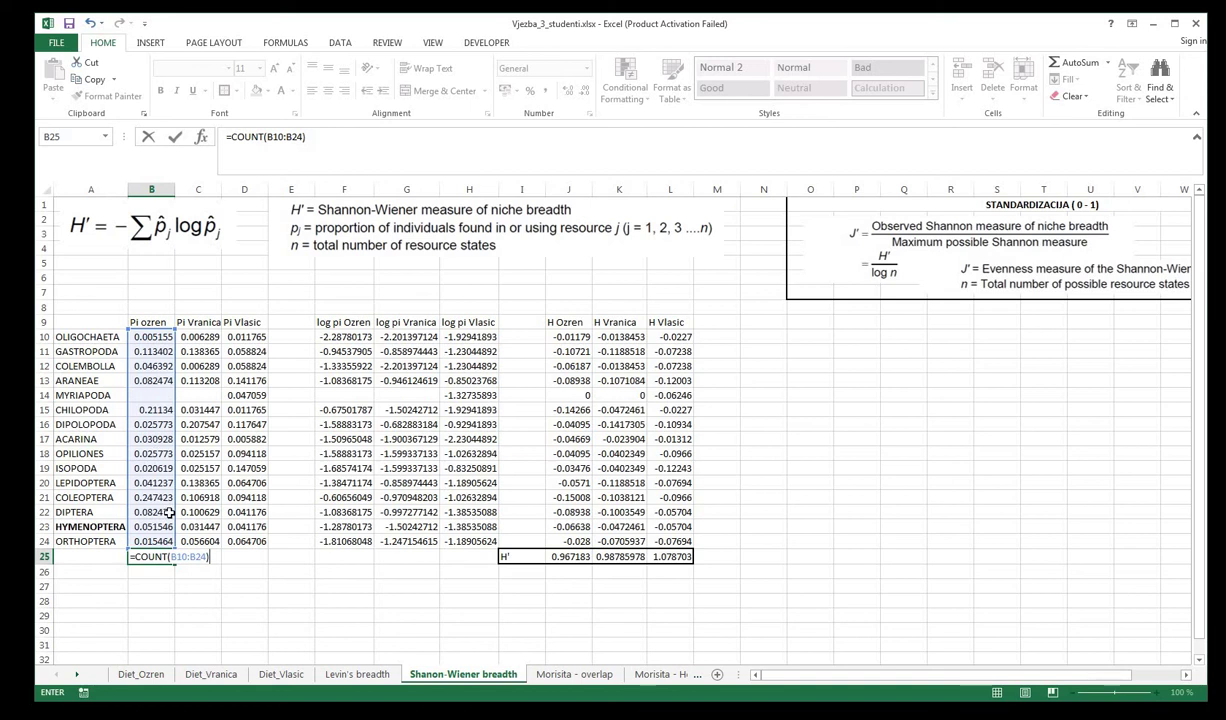
key("Return")
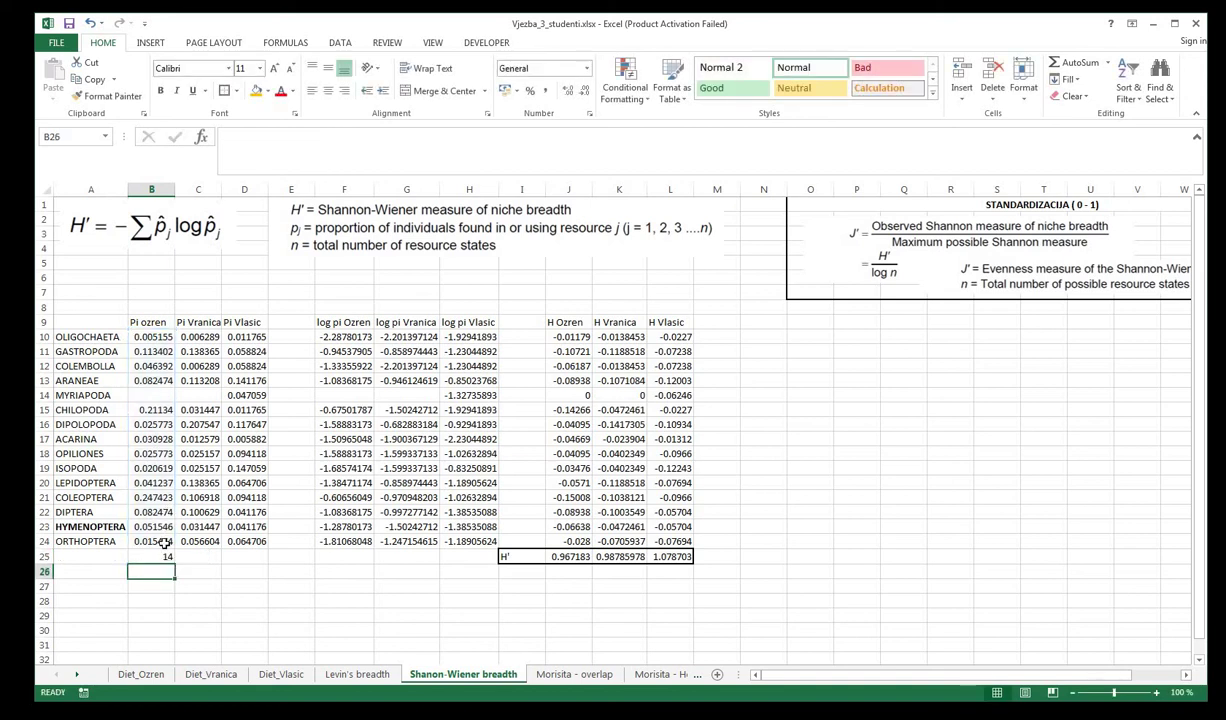
left_click(170, 560)
mouse_move(172, 566)
left_mouse_down()
mouse_move(216, 560)
mouse_move(156, 558)
mouse_move(224, 561)
mouse_move(142, 563)
mouse_move(185, 561)
mouse_move(160, 561)
left_mouse_up()
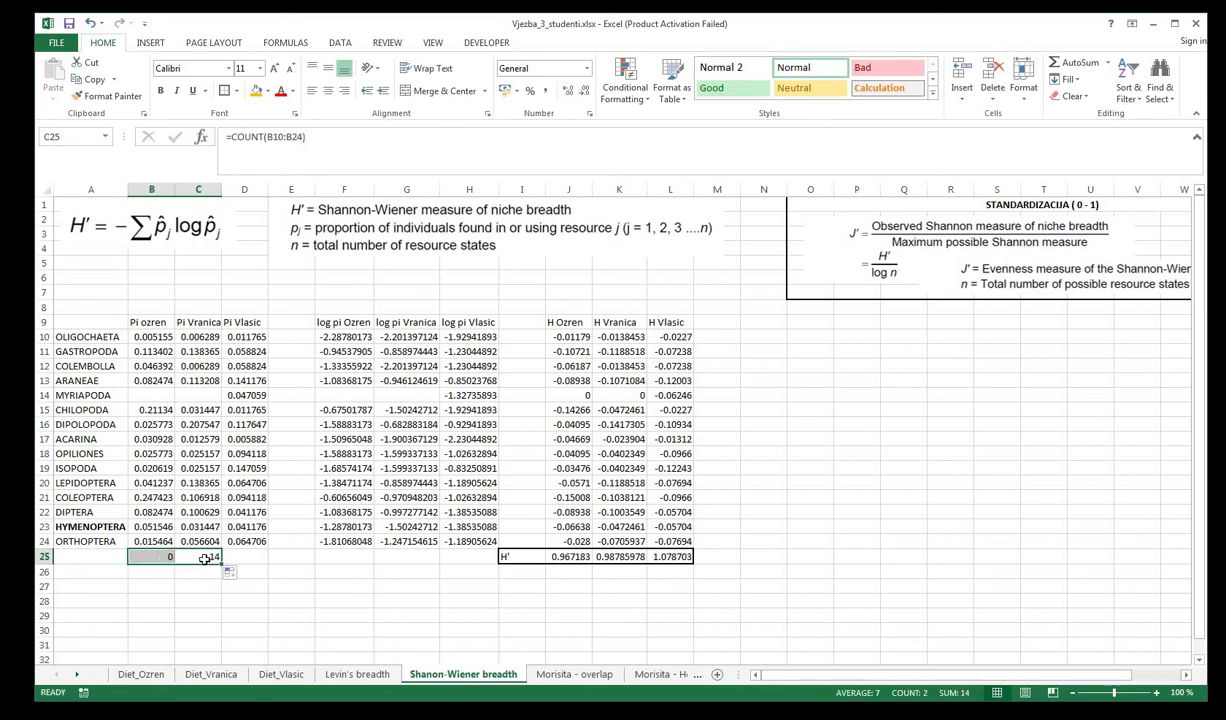
key("ctrl+z")
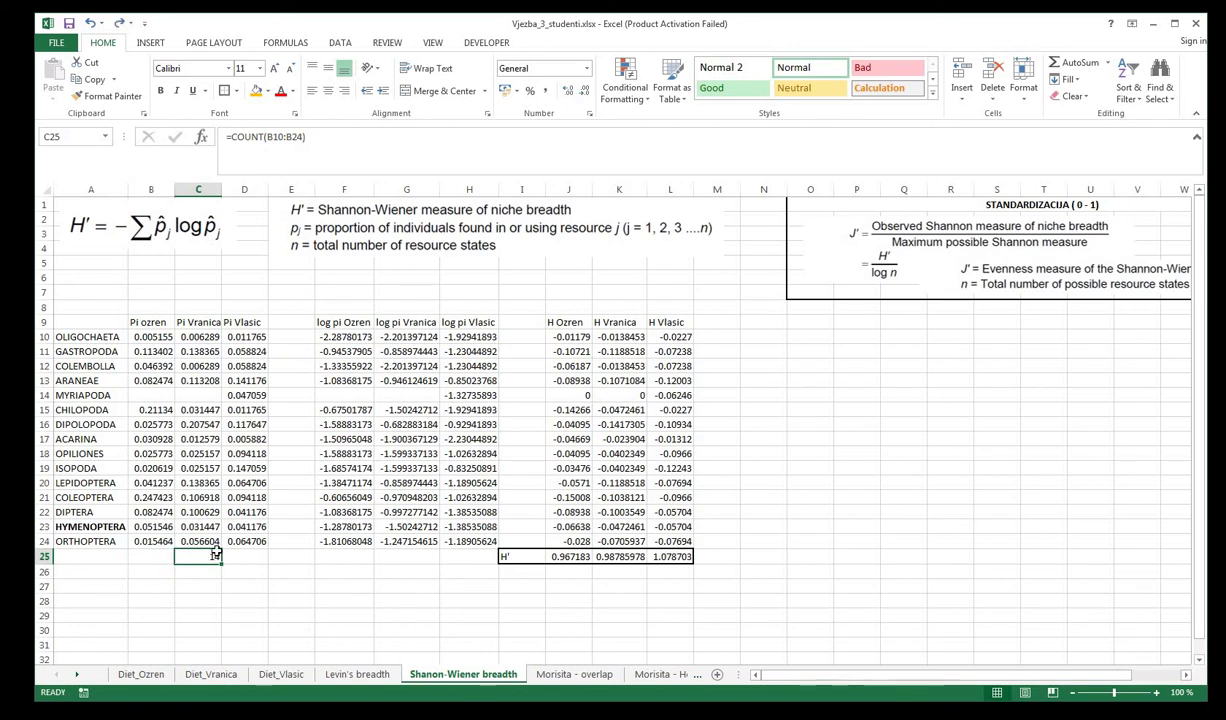
- Fill the resource-state COUNT formula across to the Vranica and Vlasic columns in C25:D25
left_click_drag(207, 550, 250, 563)
left_click(244, 586)
left_click(110, 560)
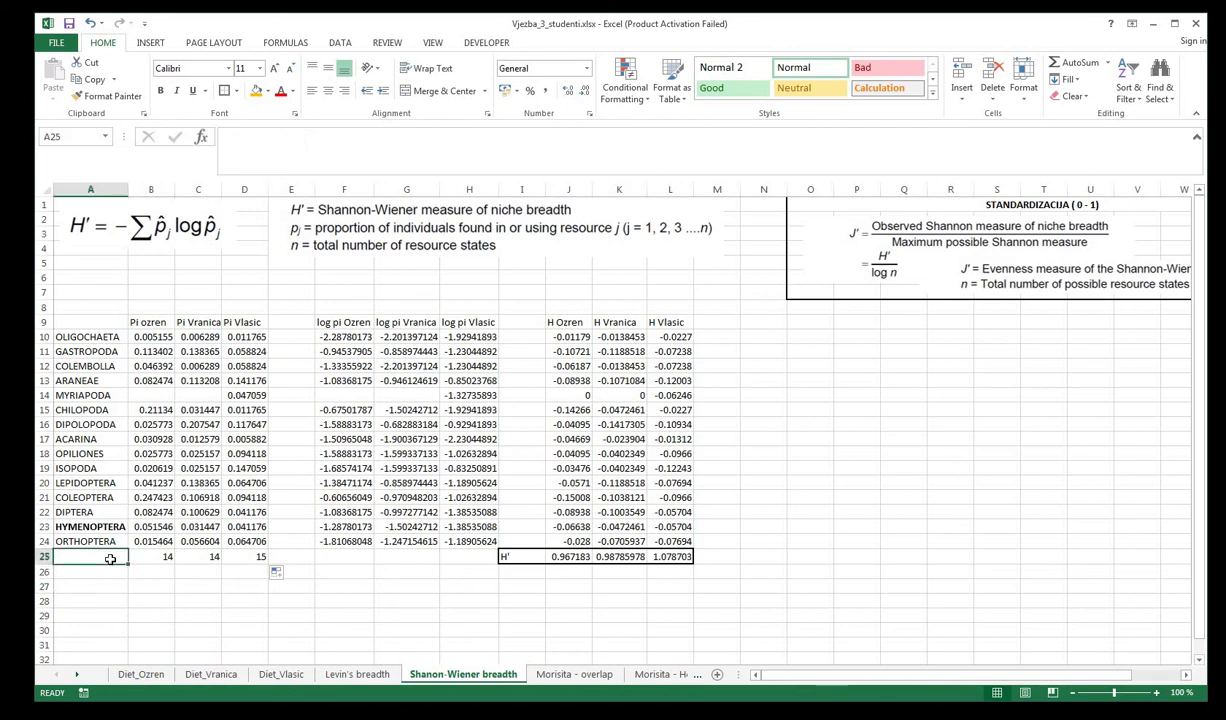
- Label the resource-state count row n in A25 and put an outside border around A25:D25
type("n")
key("Return")
left_click_drag(98, 558, 237, 566)
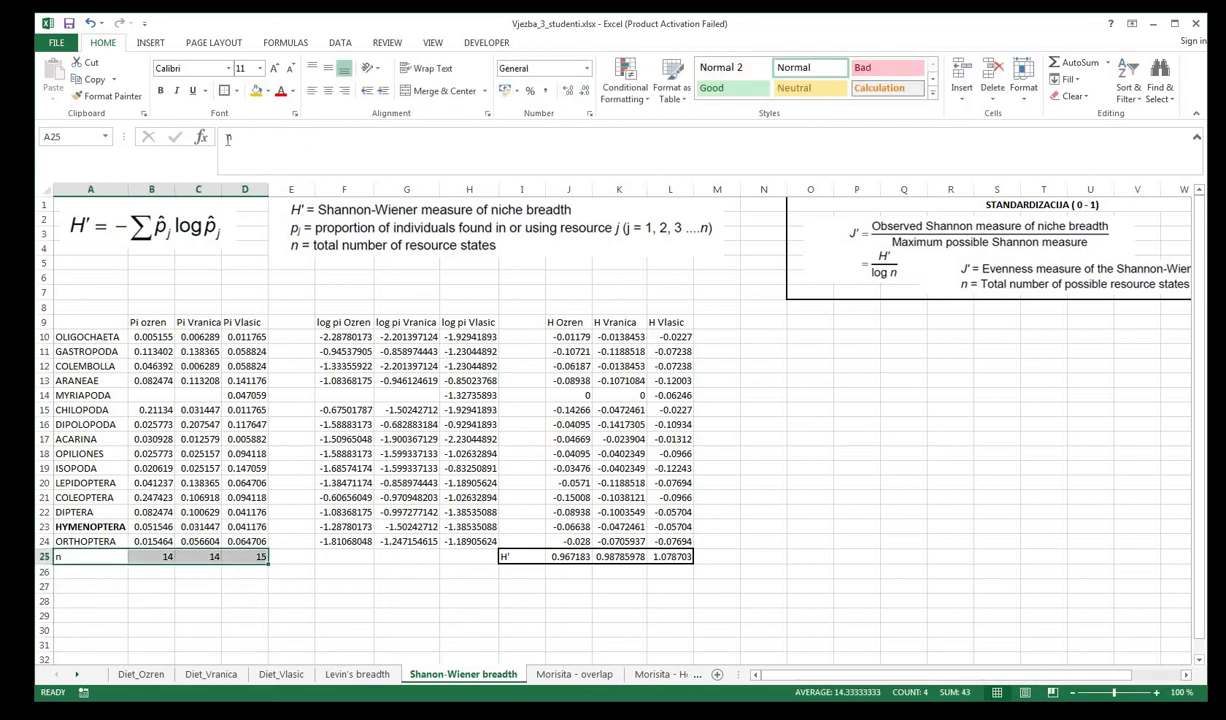
left_click(225, 90)
left_click(810, 509)
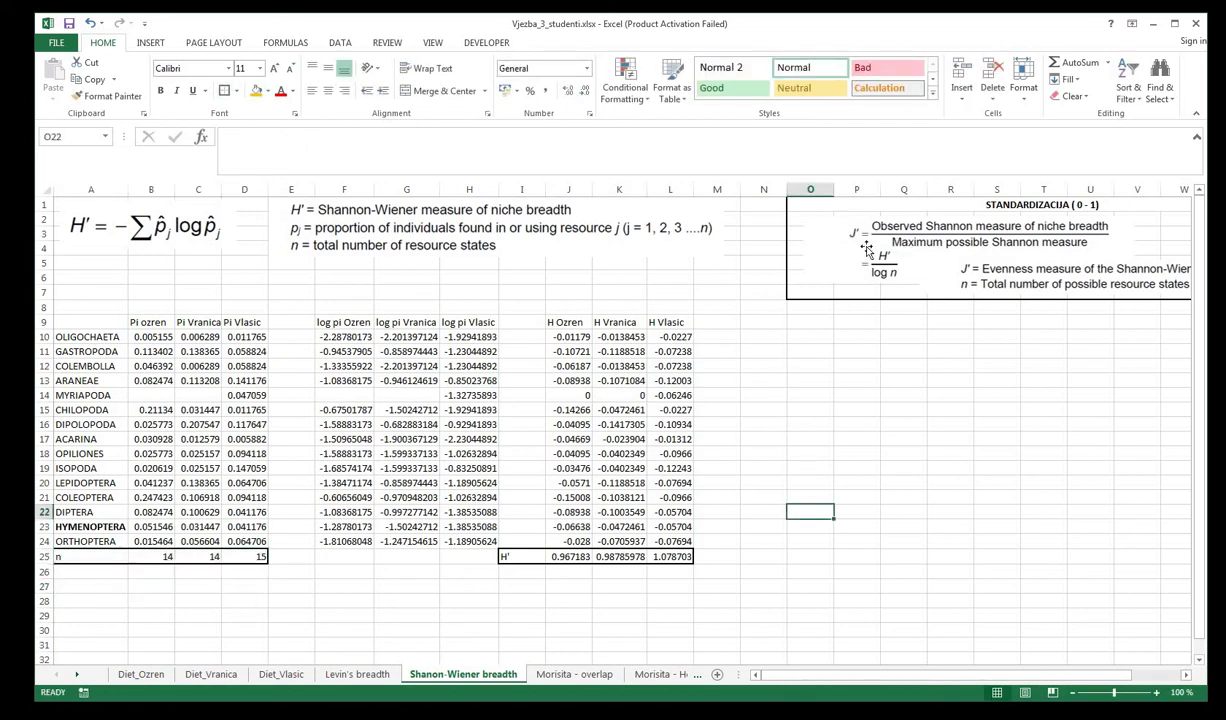
- Enter the label J' in N12 and the headings Ozren, Vranica and Vlasic in O11:Q11
double_click(769, 366)
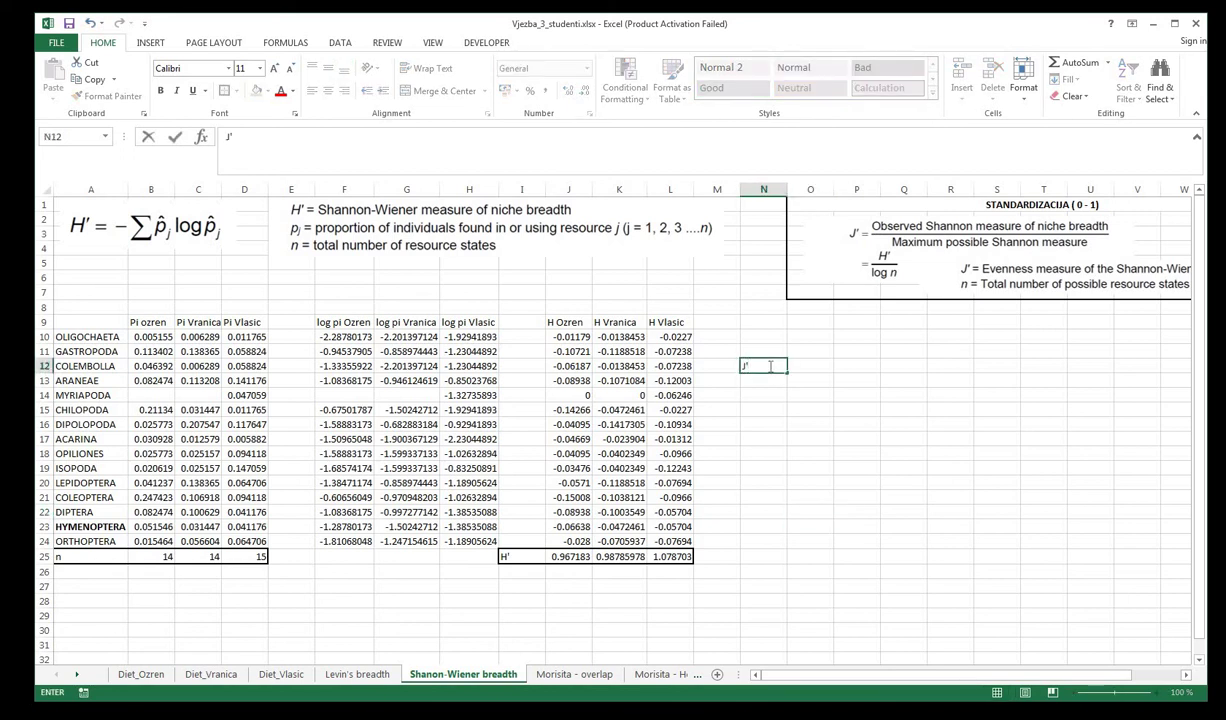
left_click(785, 350)
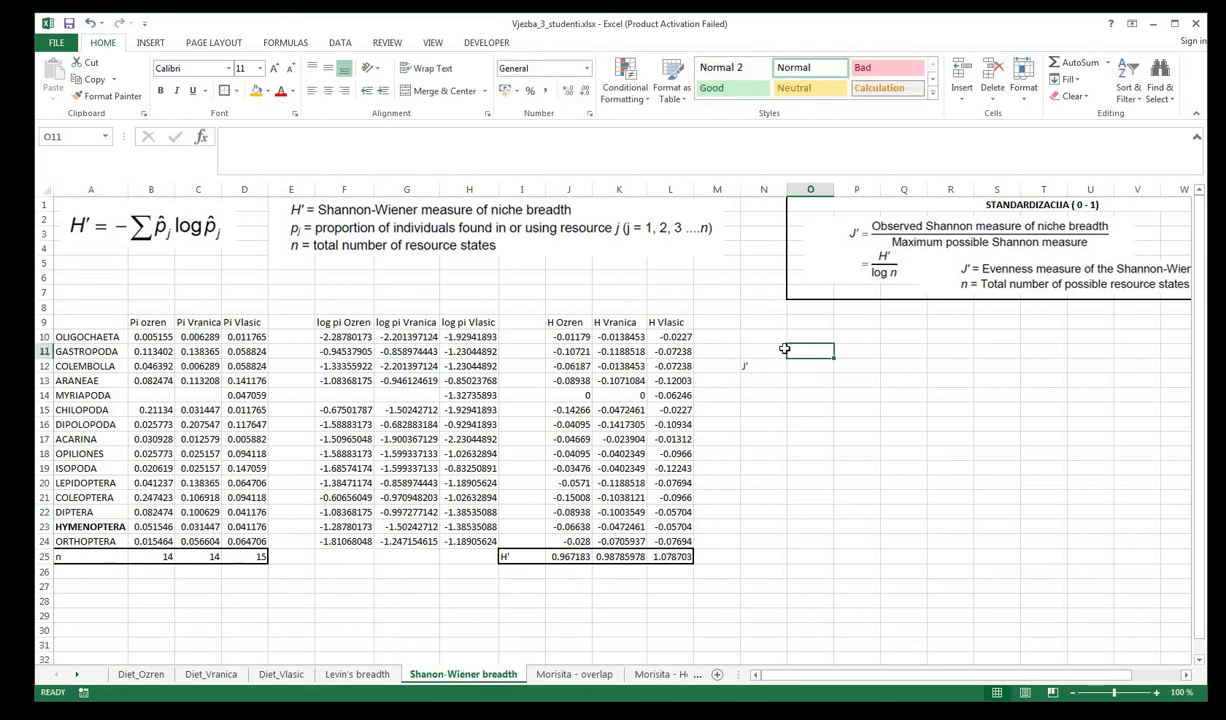
type("Ozren")
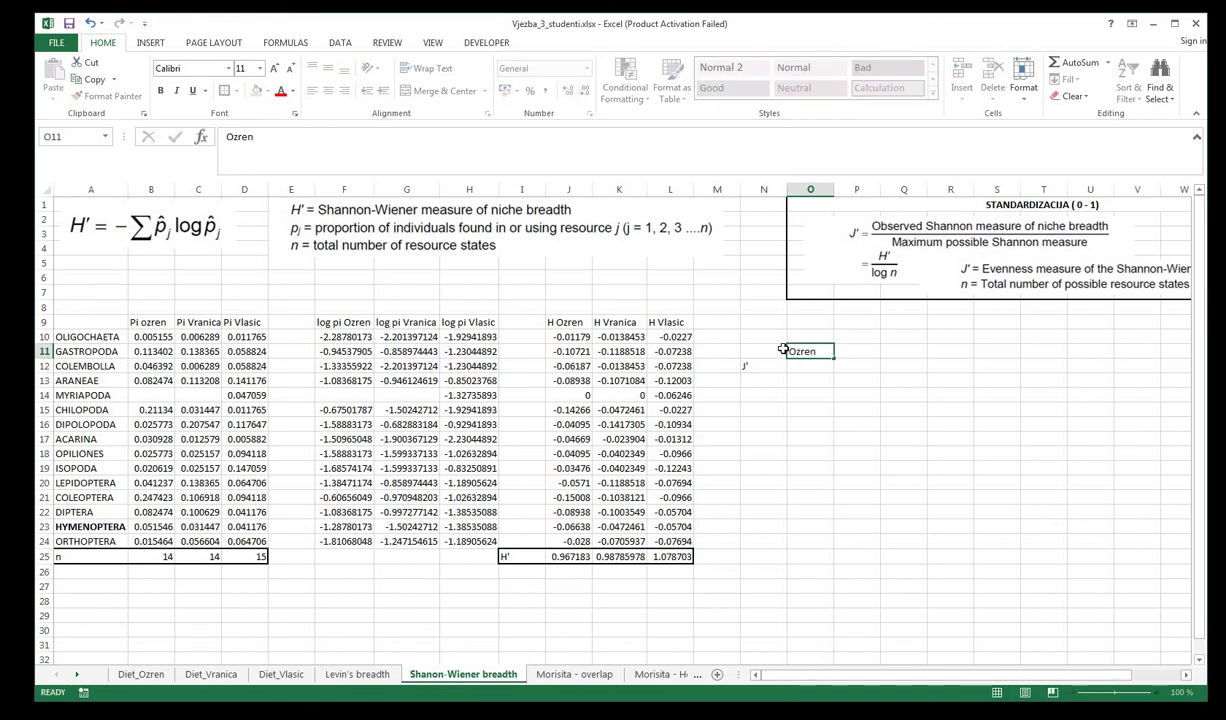
key("Tab")
type("Vranica")
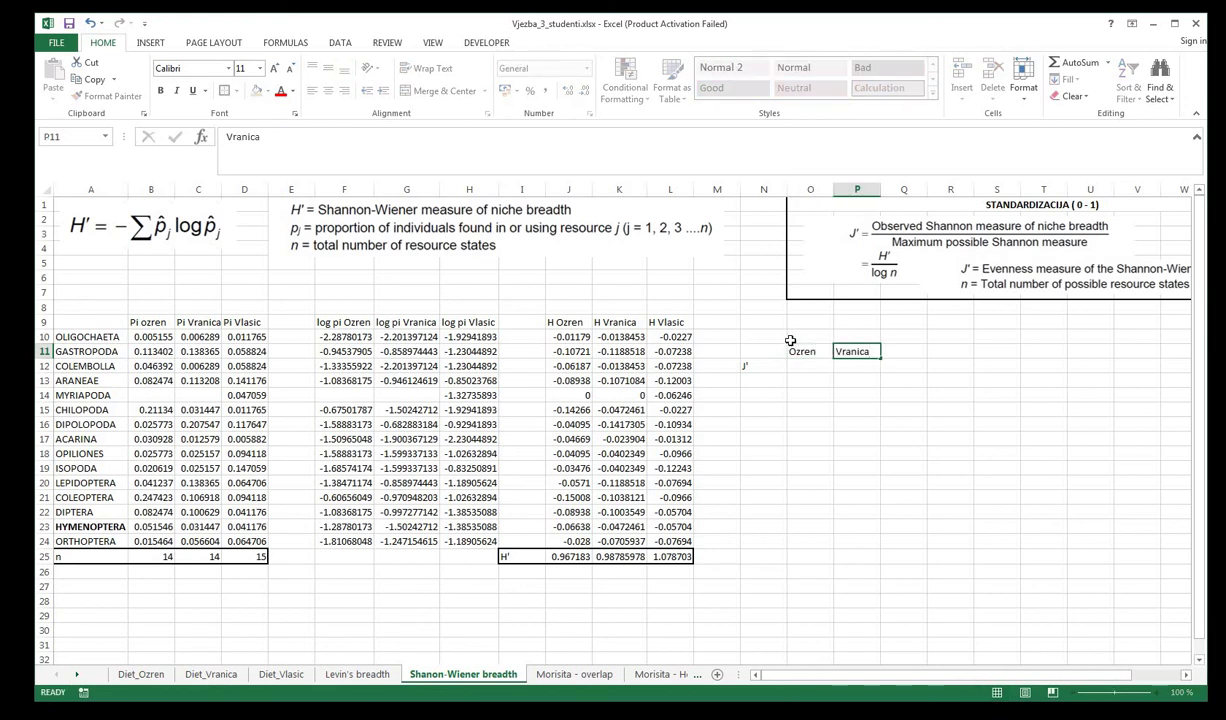
key("Tab")
type("Vlasic")
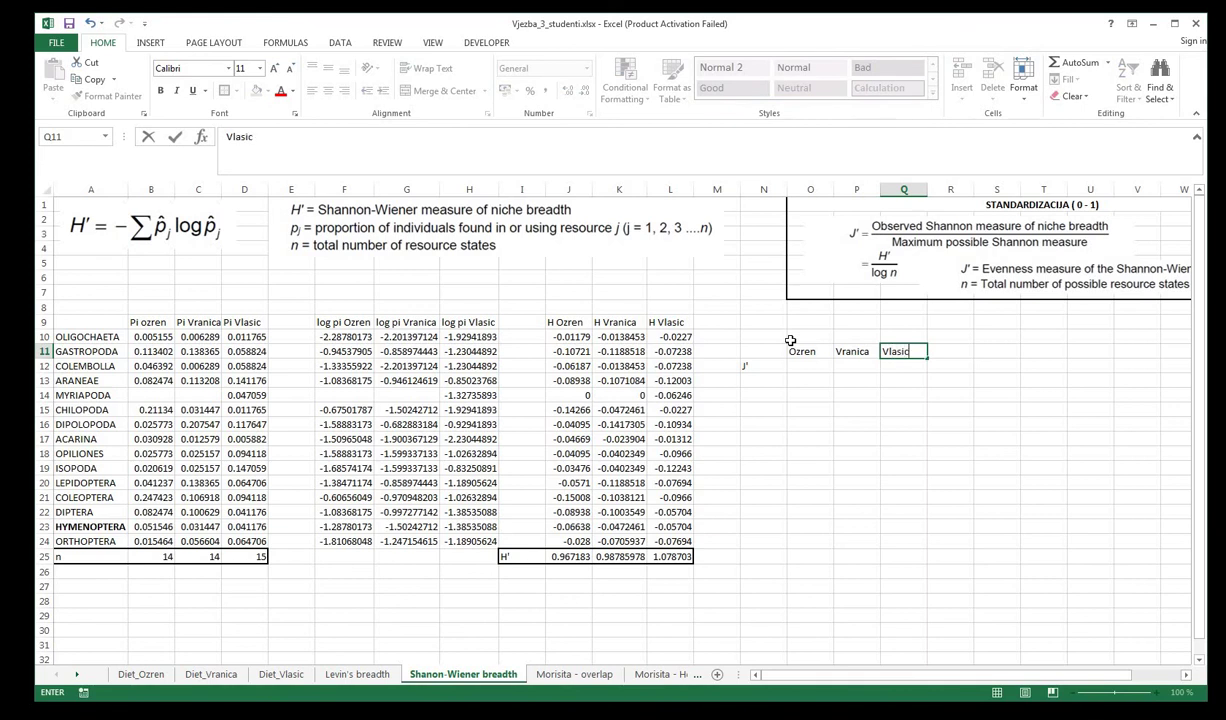
- Calculate the standardized Shannon-Wiener breadth for Ozren in O12 with =J25/LOG(B25)
double_click(804, 364)
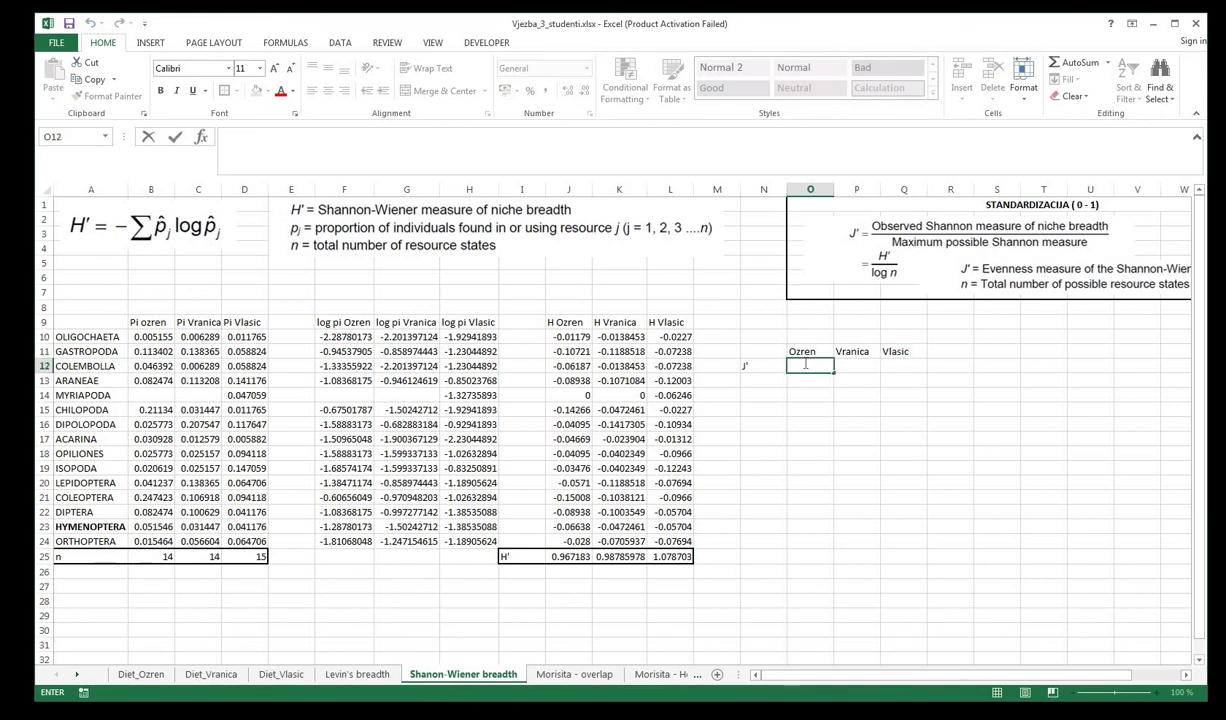
type("=")
left_click(570, 556)
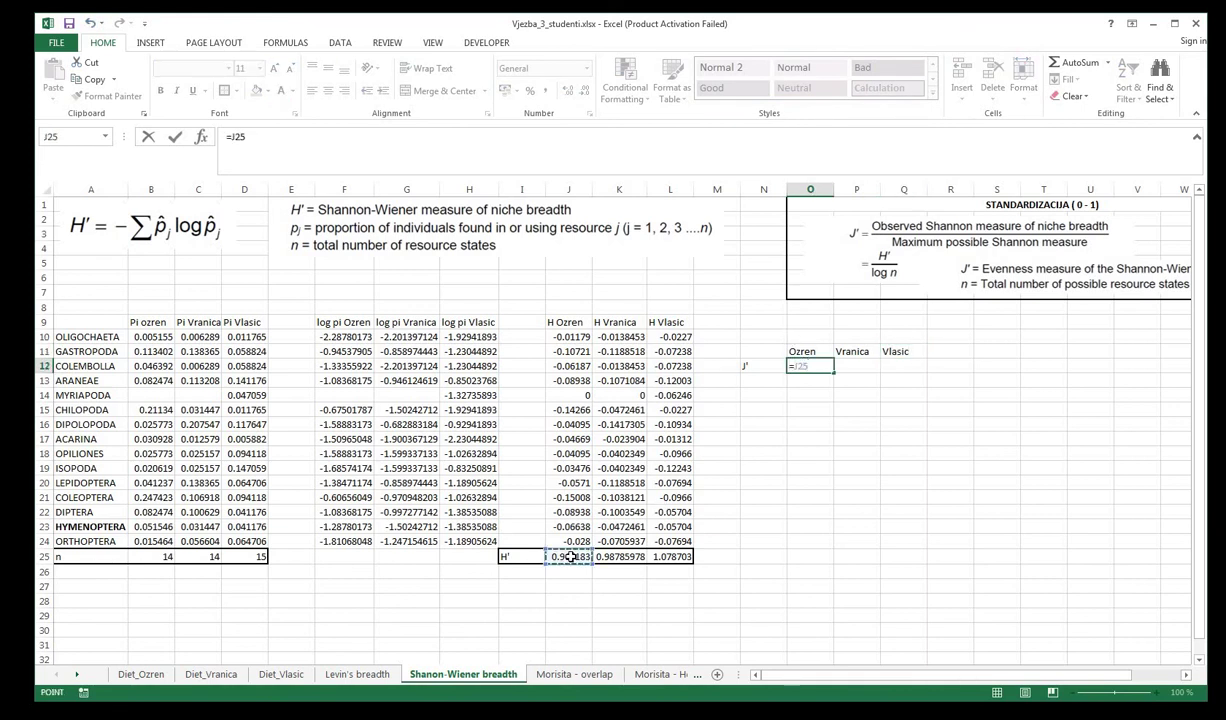
type("/log(")
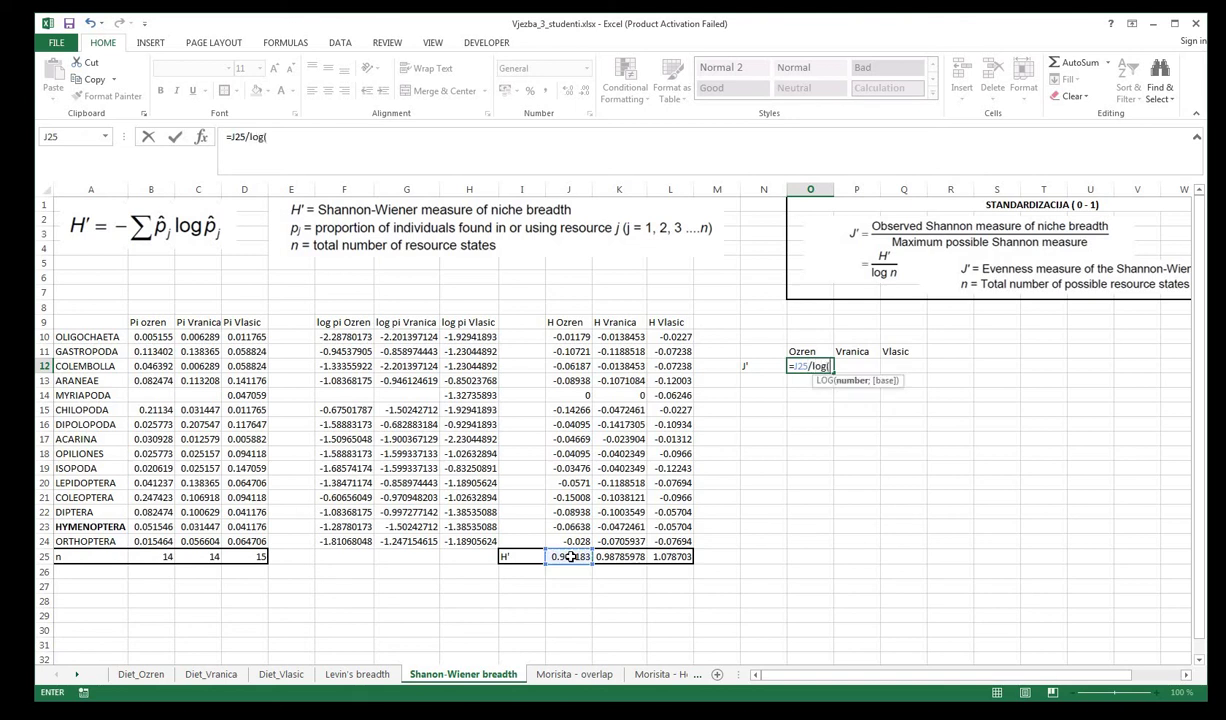
left_click(144, 558)
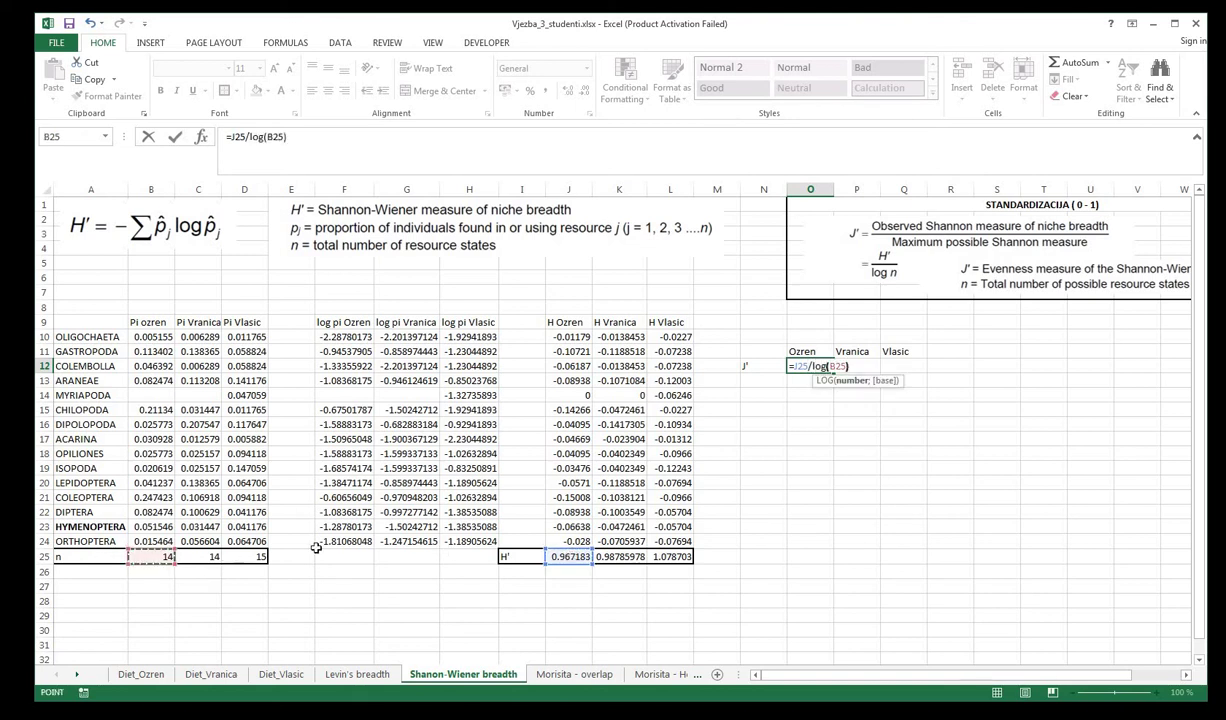
type(")")
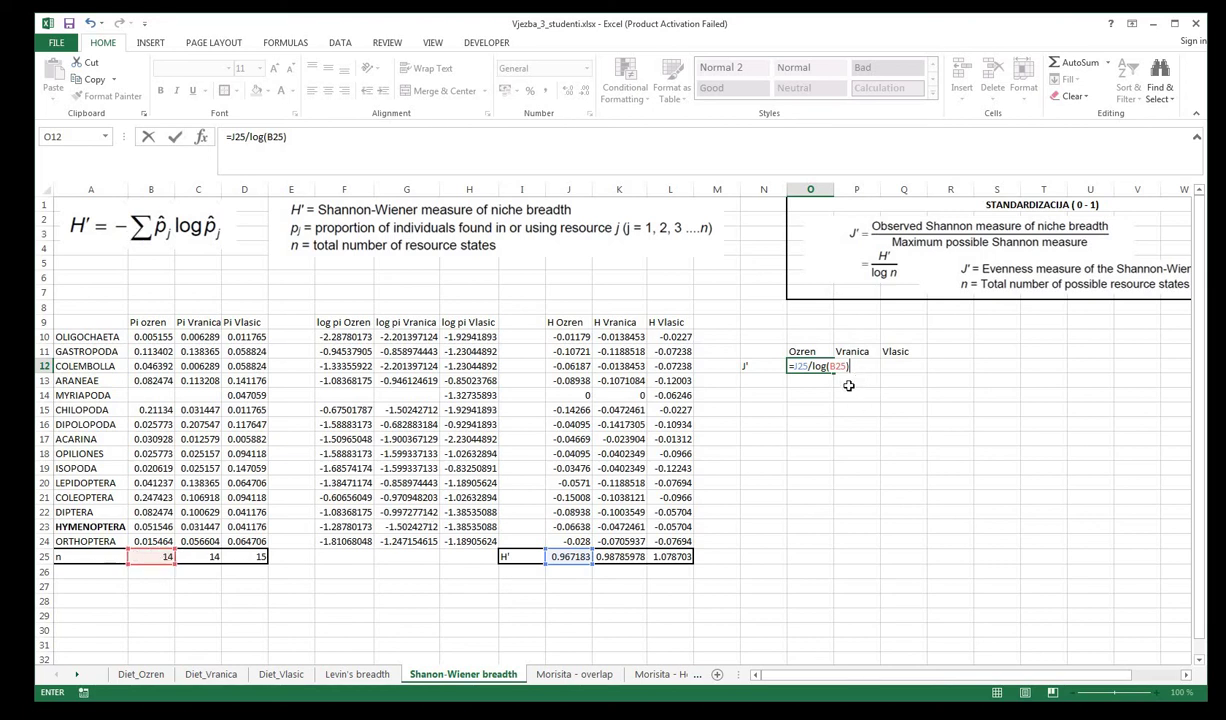
key("Return")
- Fill the J' formula across to Vranica and Vlasic in P12:Q12 and check the cell references of the copied formulas
left_click(790, 370)
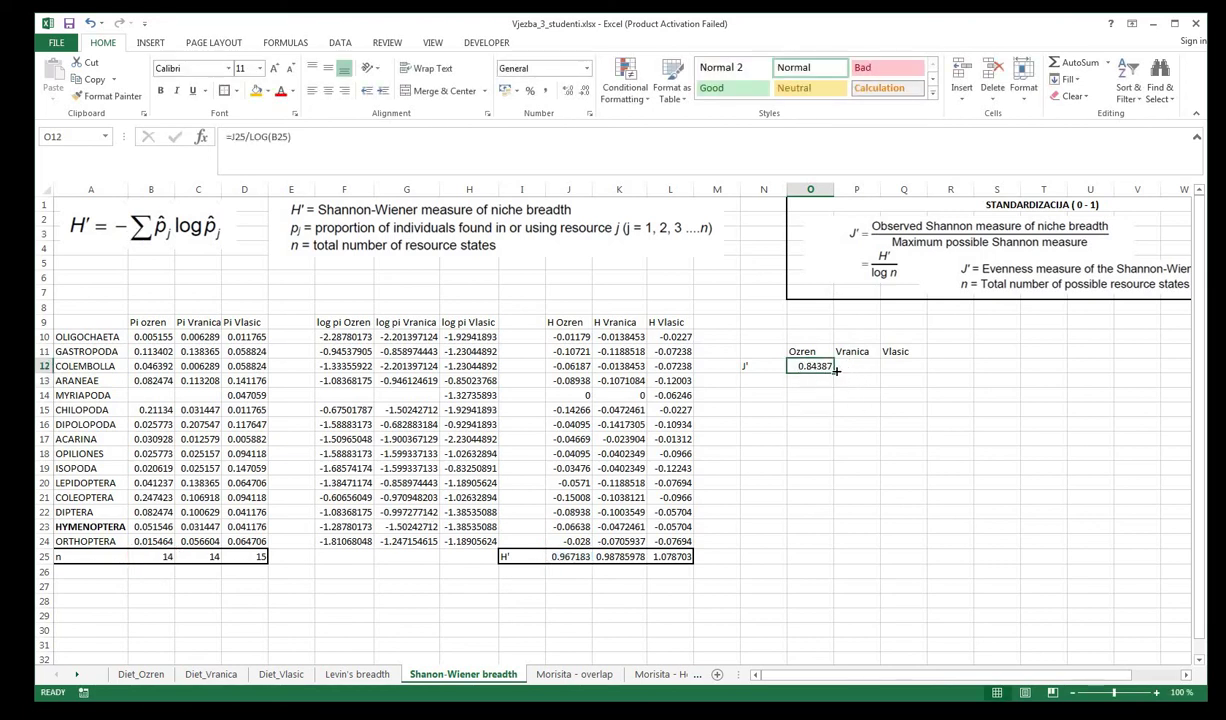
left_click_drag(836, 370, 905, 370)
left_click(858, 366)
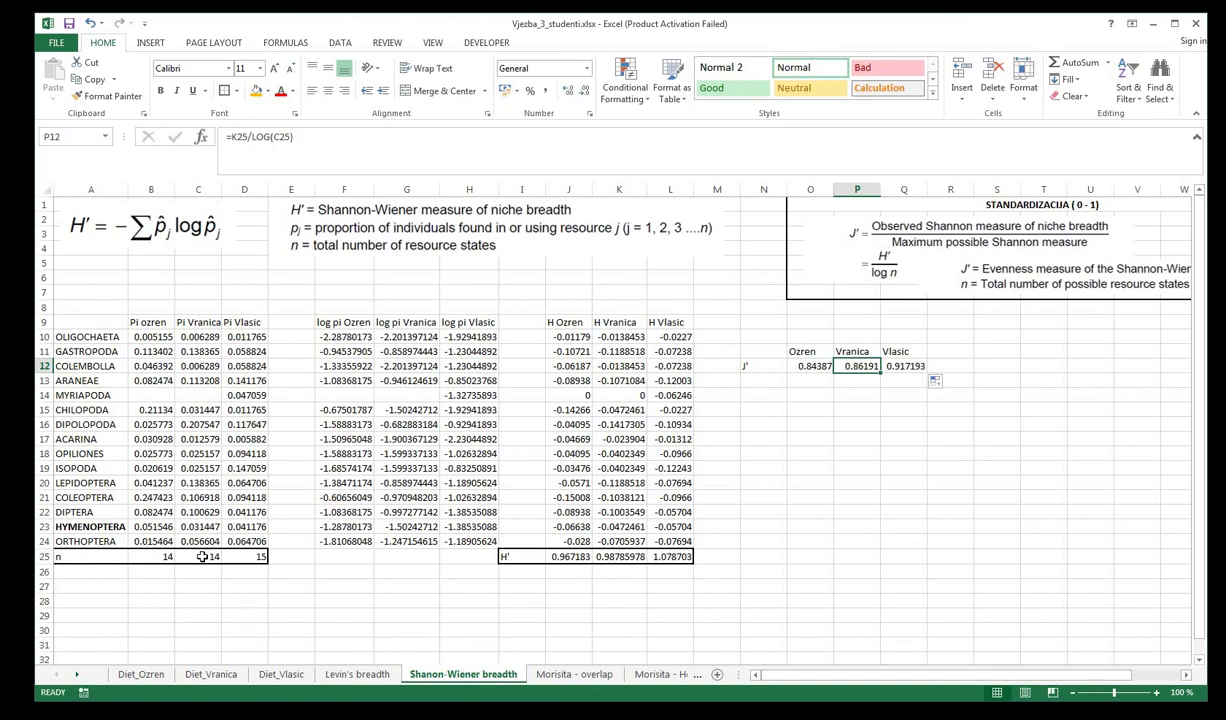
left_click(672, 556)
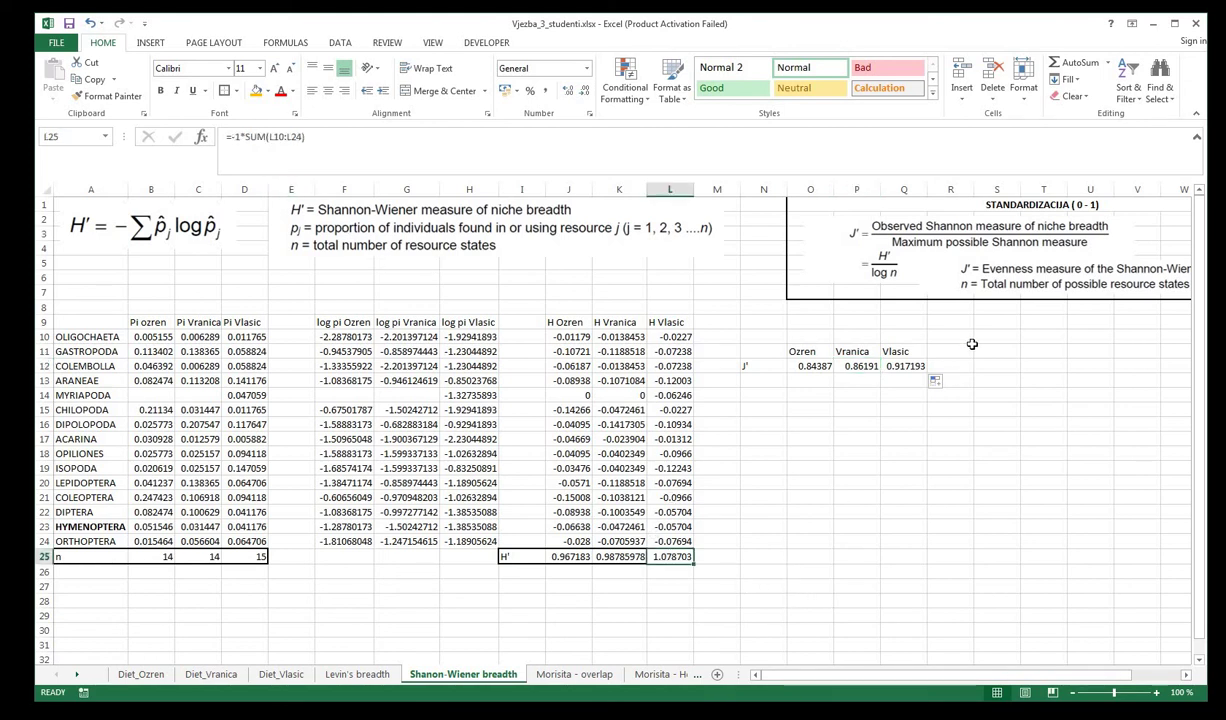
left_click(915, 366)
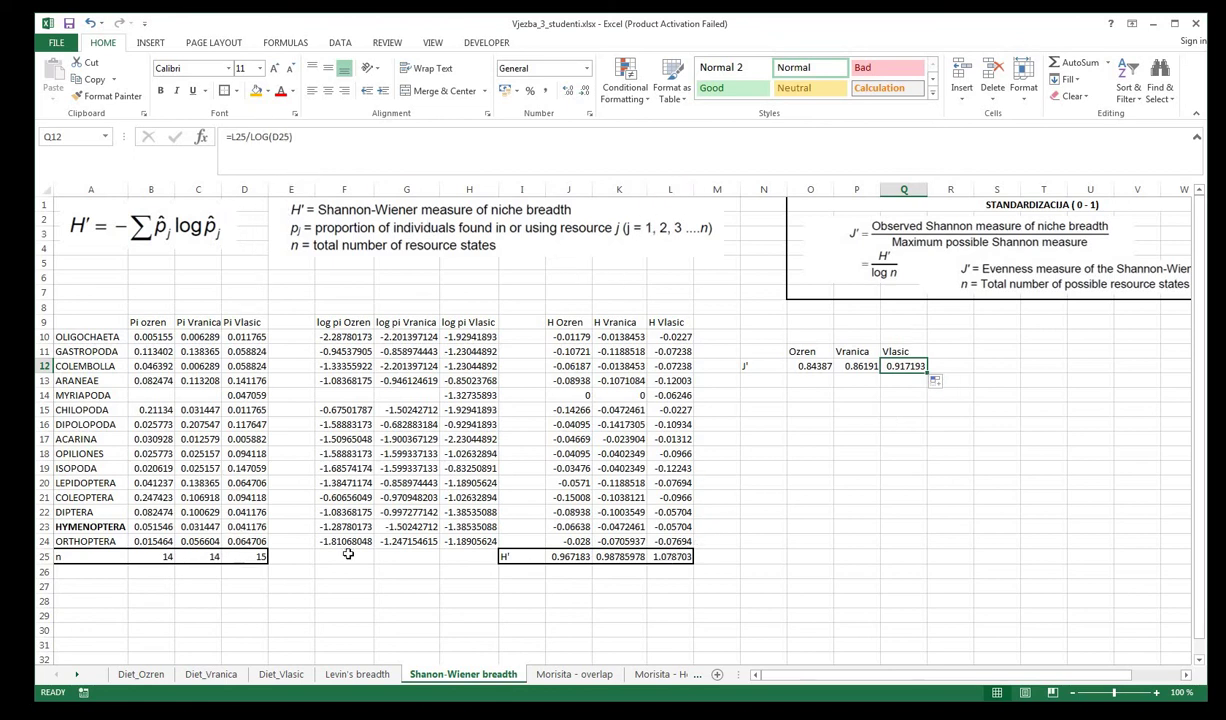
- Put an outside border around the J' results table in N11:Q12
left_click_drag(729, 336, 850, 370)
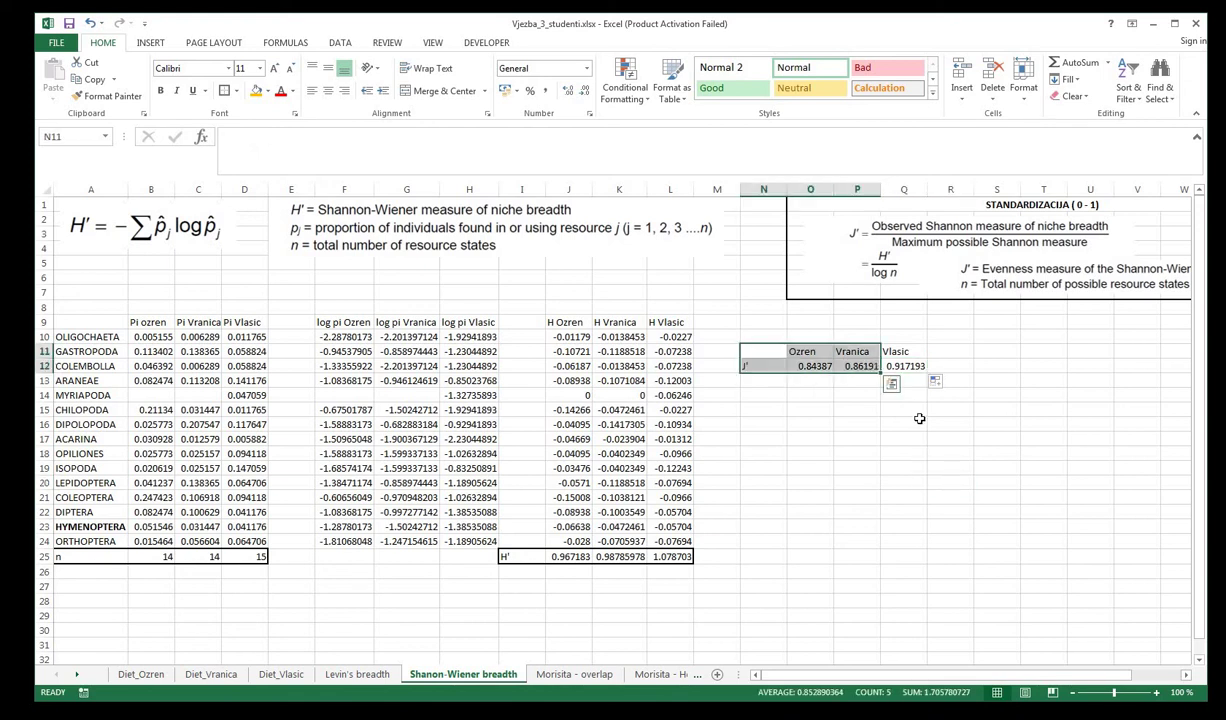
left_click(890, 420)
left_click_drag(745, 352, 905, 367)
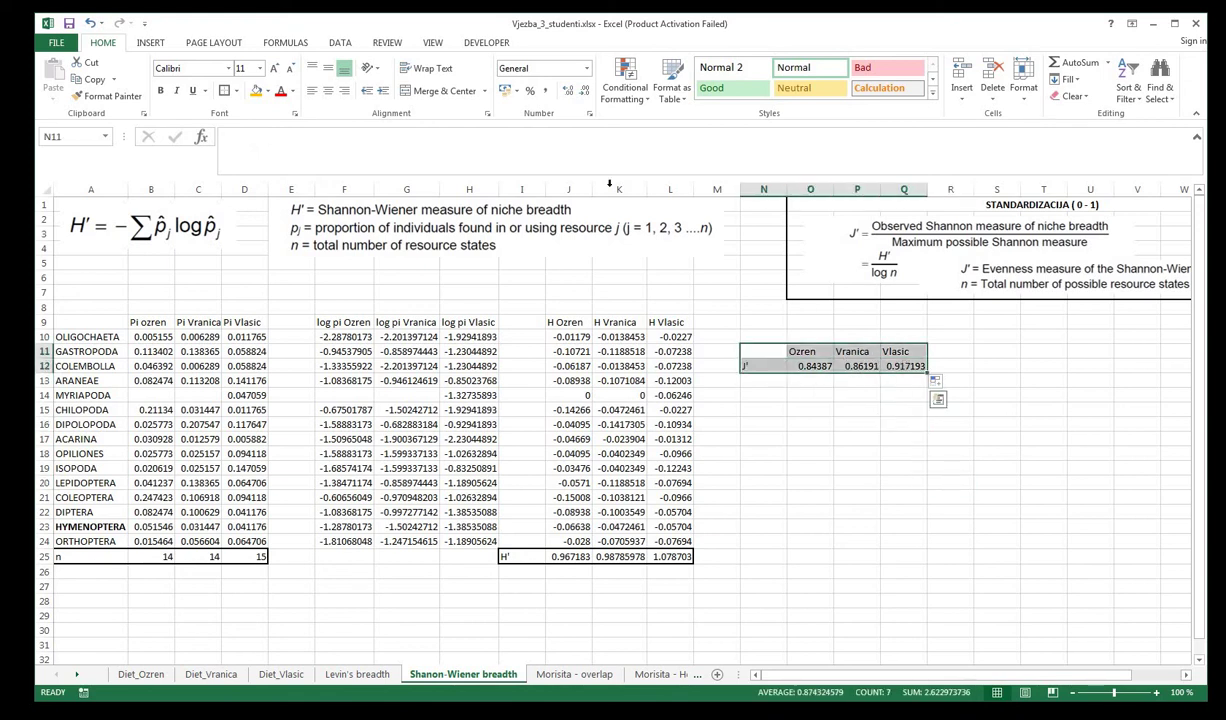
left_click(222, 90)
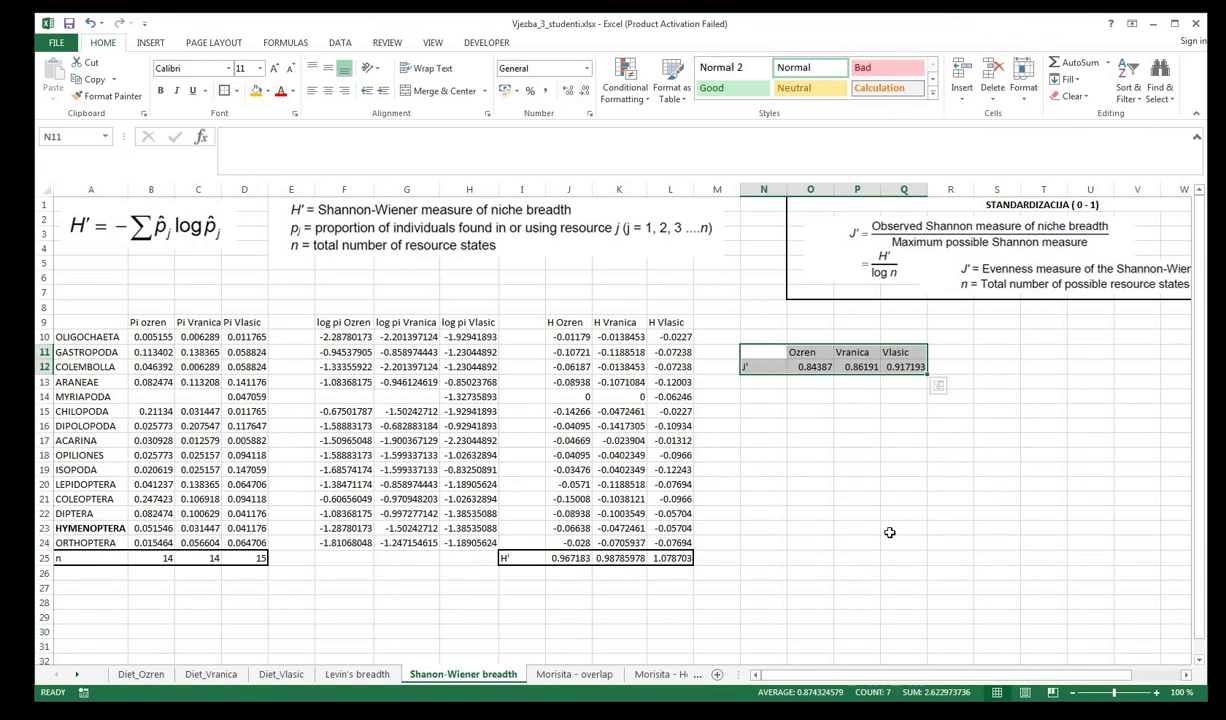
left_click(889, 532)
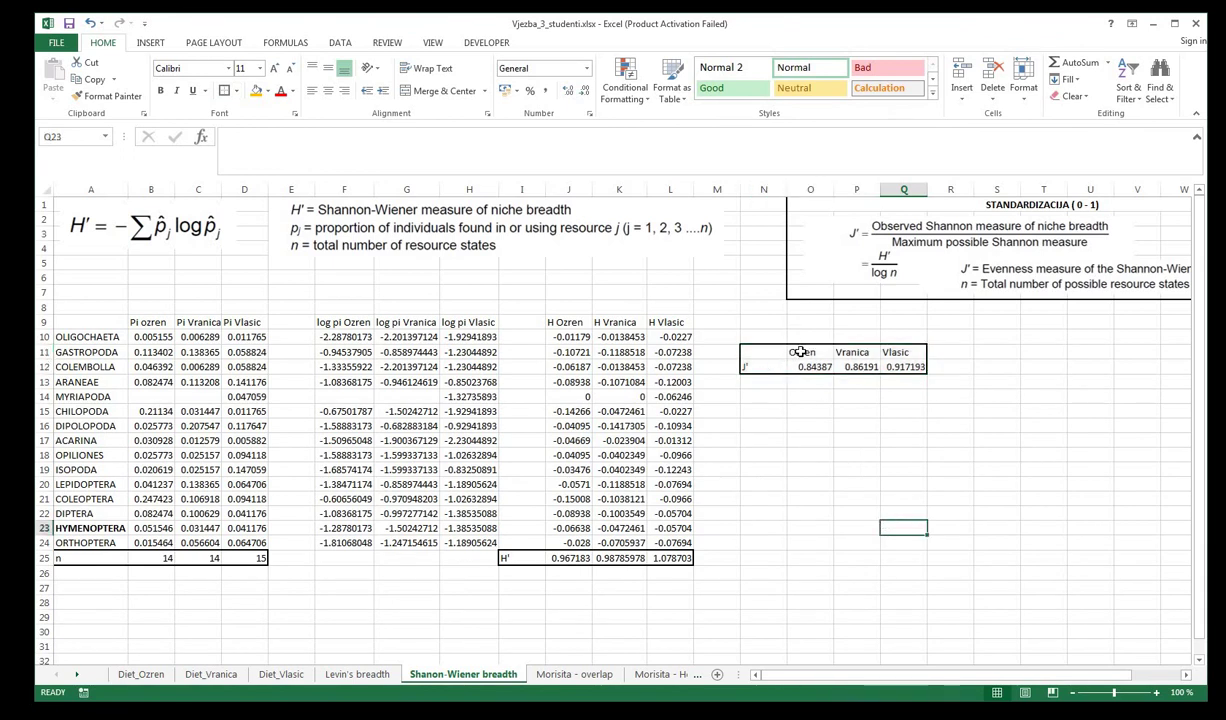
- Insert a 2-D clustered column chart of the J' values with their site headings from O11:Q12
left_click_drag(794, 352, 905, 367)
left_click(148, 44)
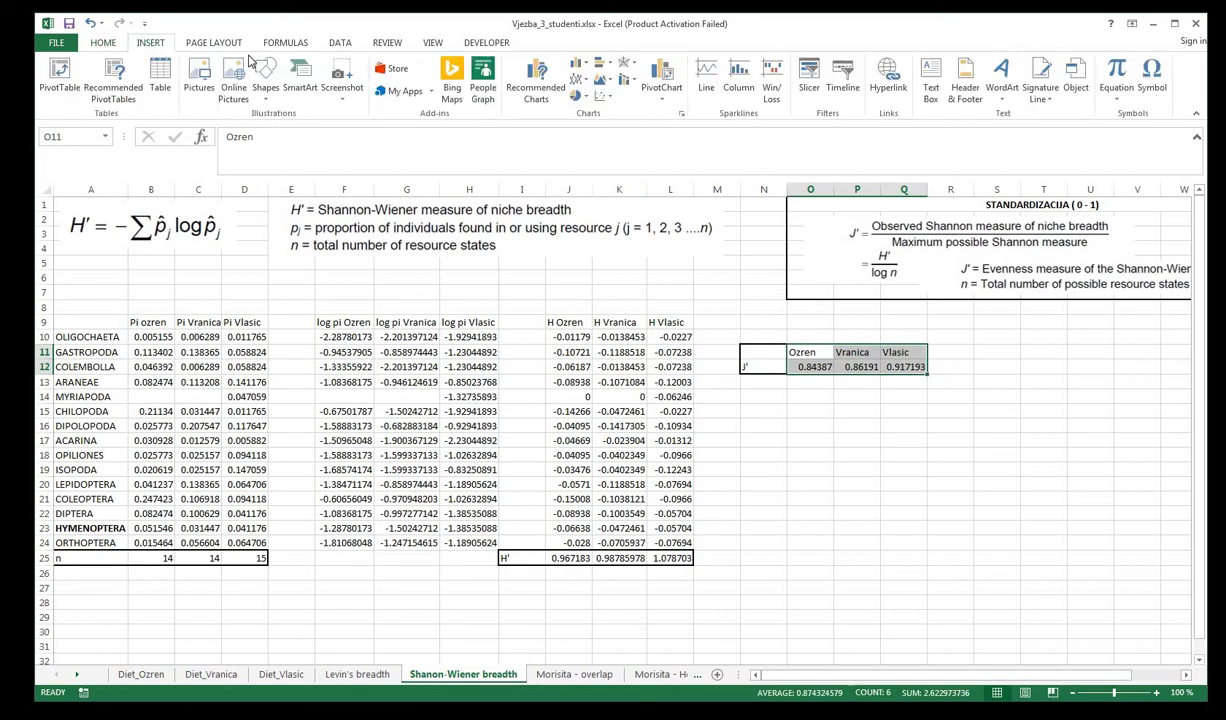
left_click(578, 64)
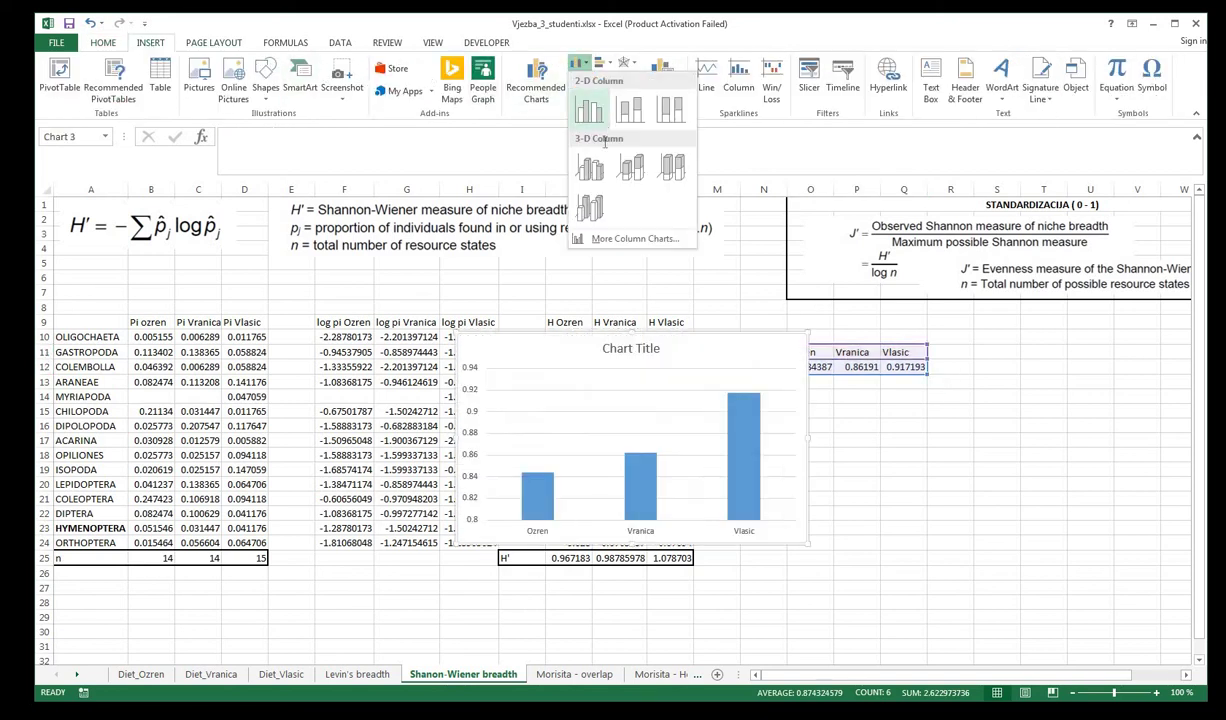
left_click(580, 121)
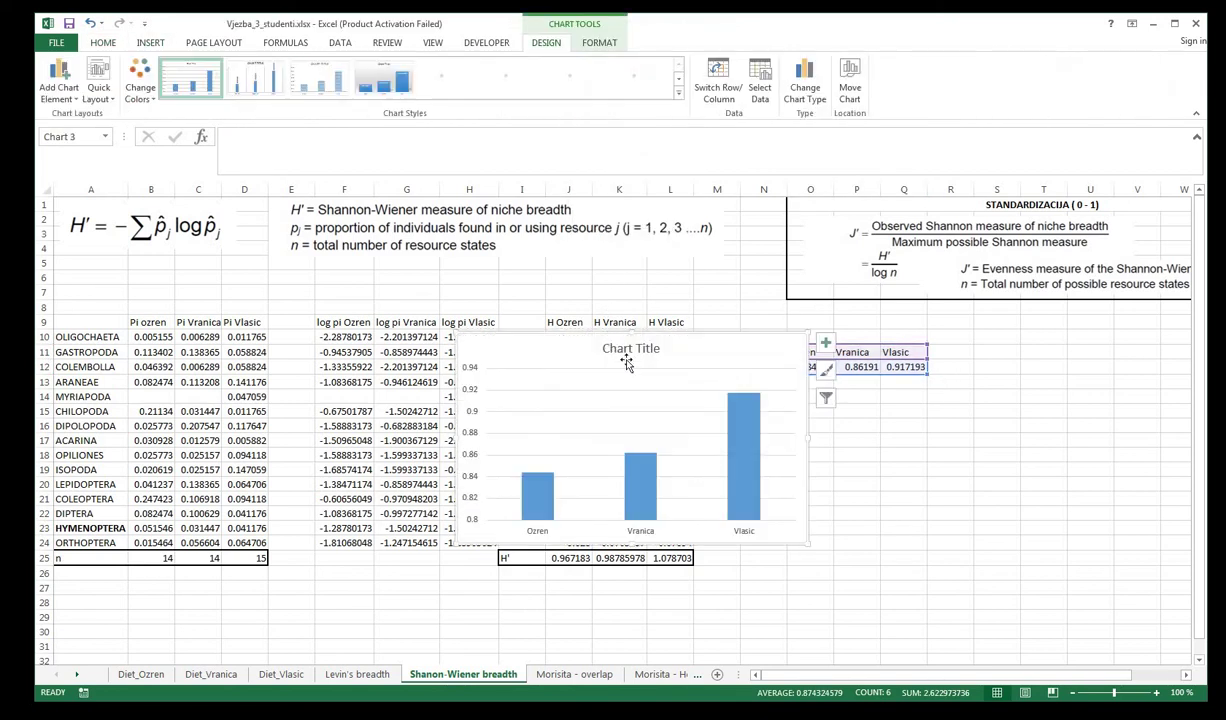
- Set the bounds of the chart's vertical axis to a minimum of 0 and a maximum of 1
right_click(471, 433)
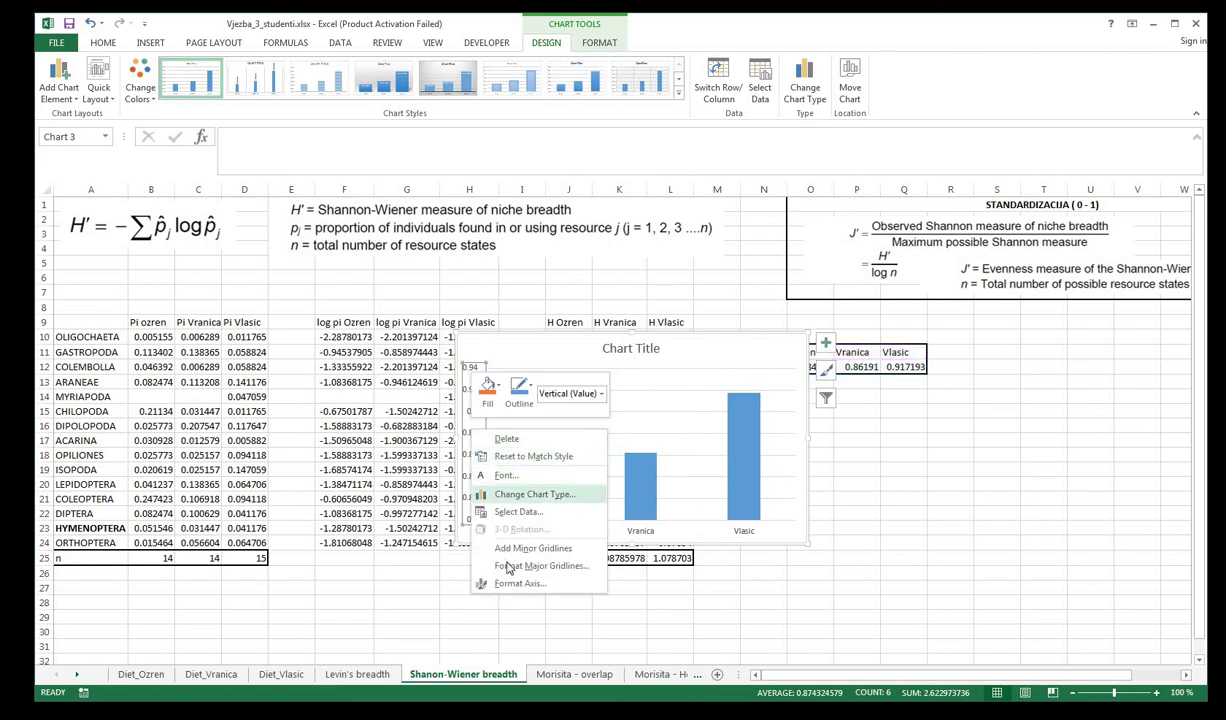
key("Return")
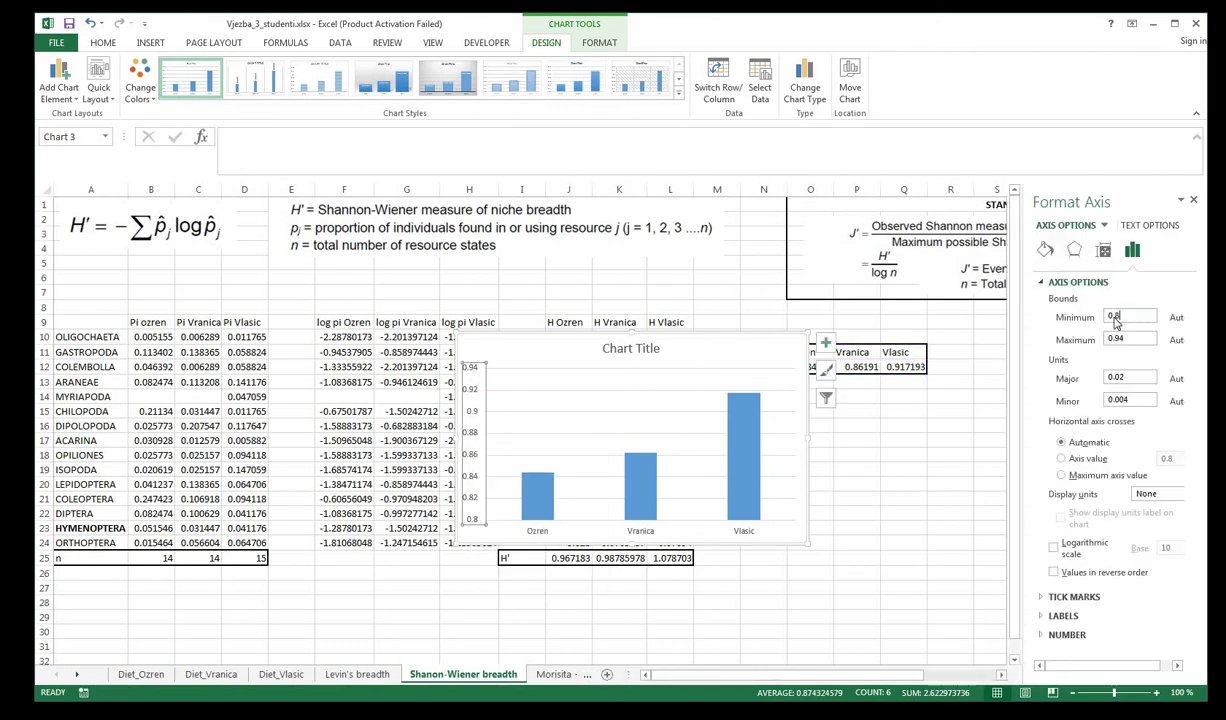
left_click_drag(1115, 320, 1105, 318)
type("0")
key("Tab")
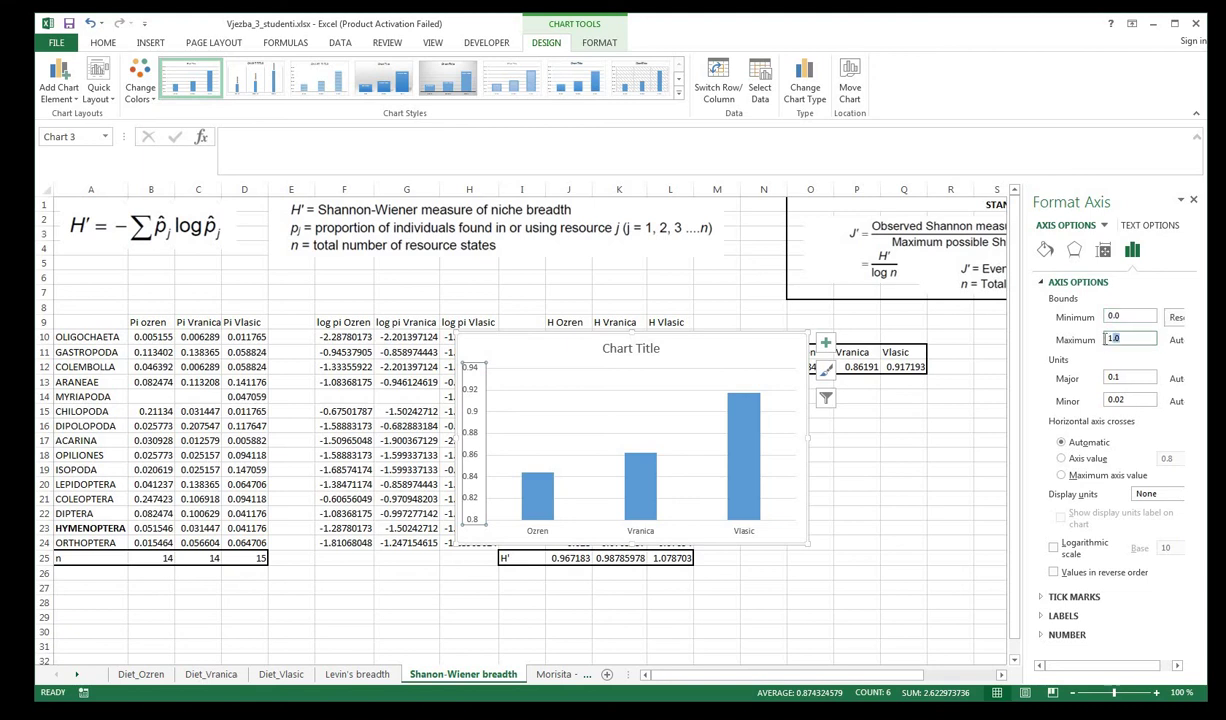
type("1")
left_click(915, 428)
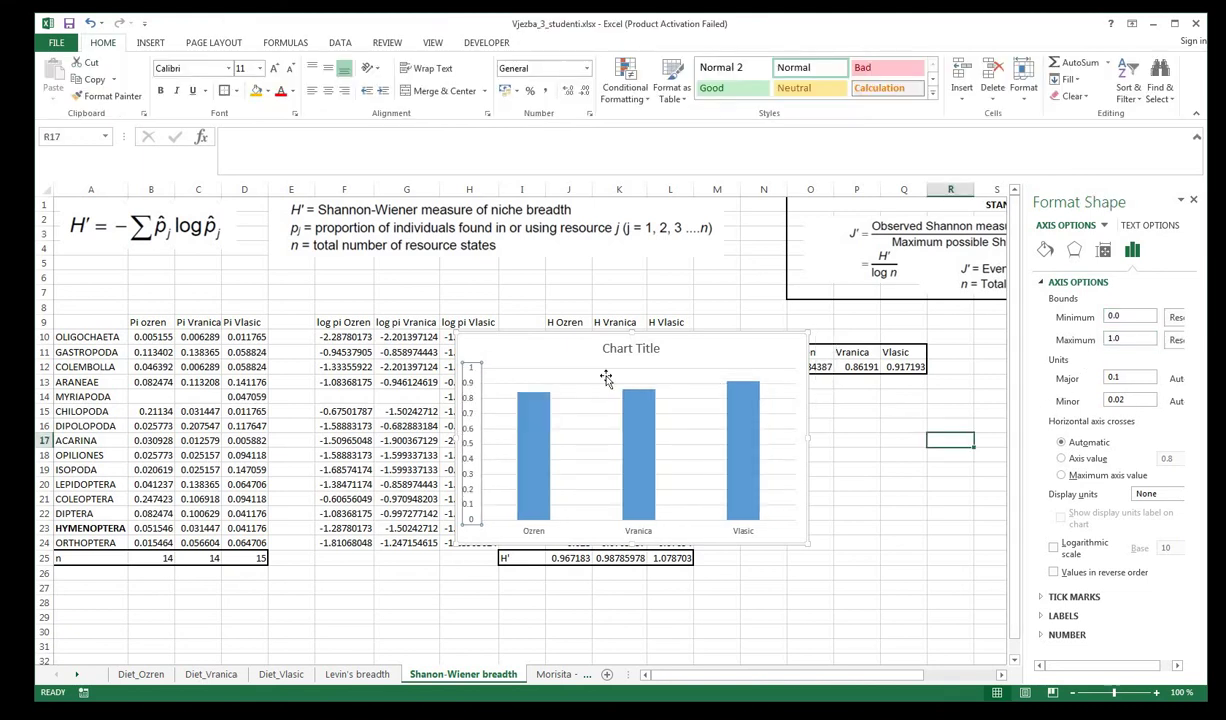
- Change the chart title to "Shanon Wiener index sirine nise"
left_click(606, 348)
left_click_drag(606, 348, 660, 350)
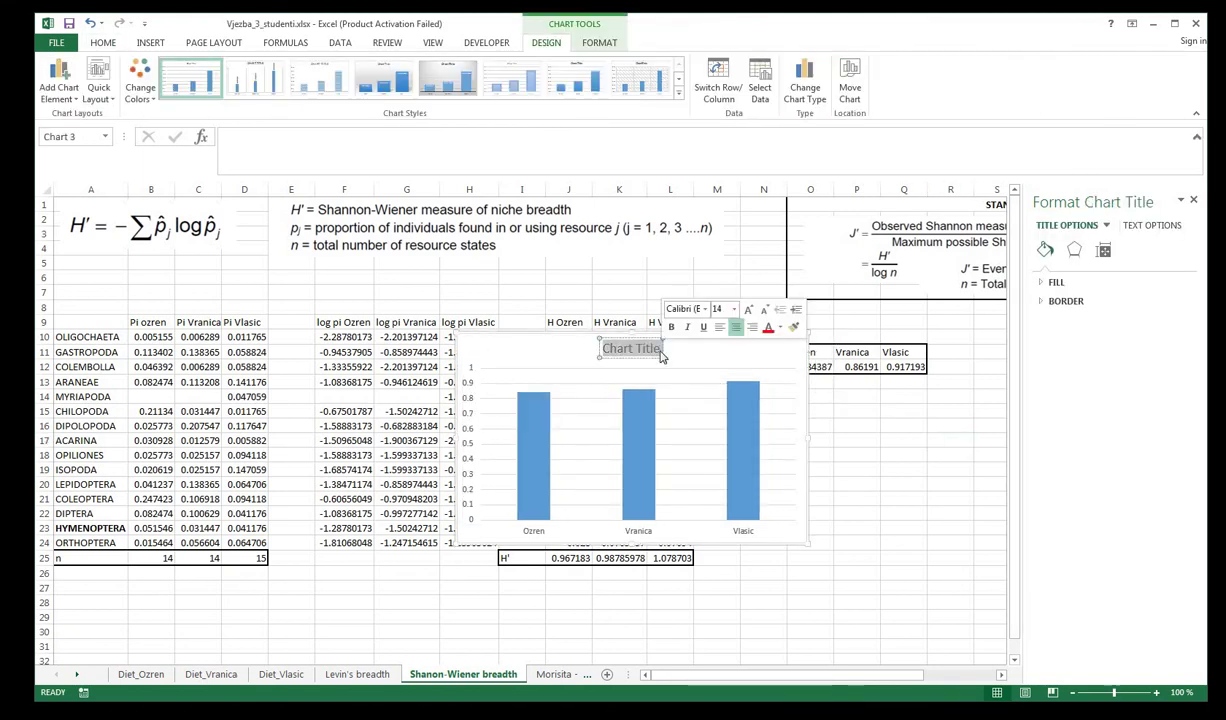
type("Shanon")
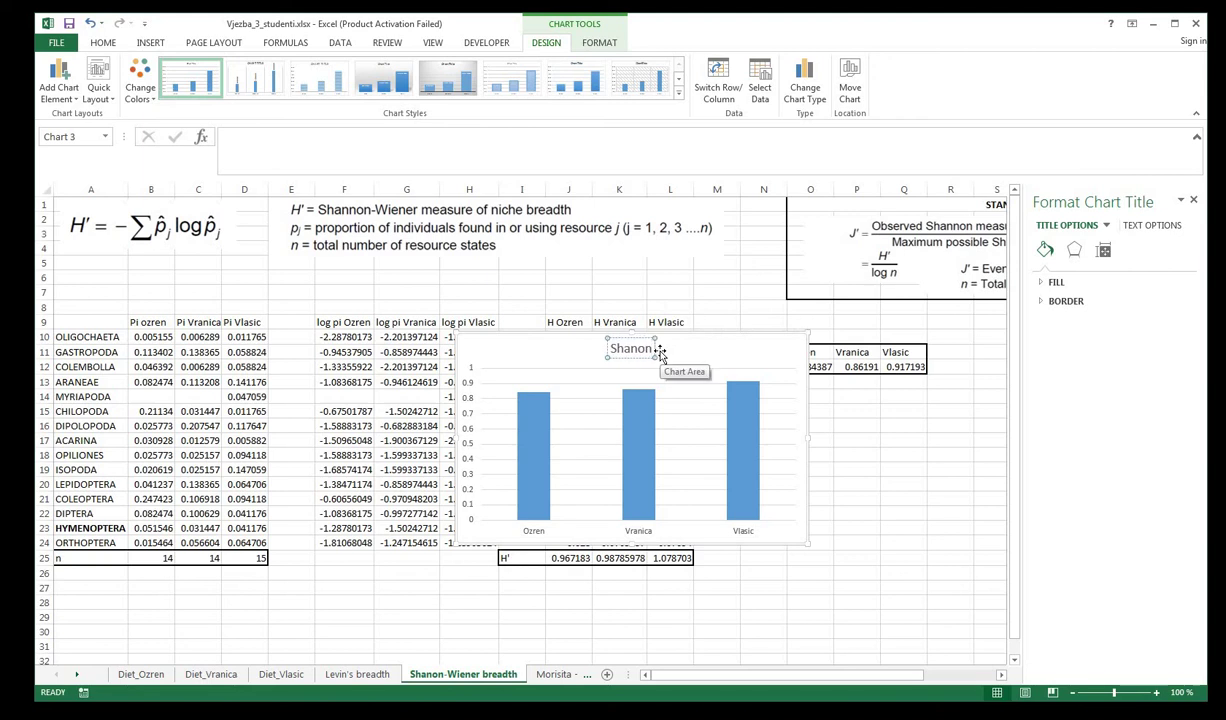
type(" Wiener inde")
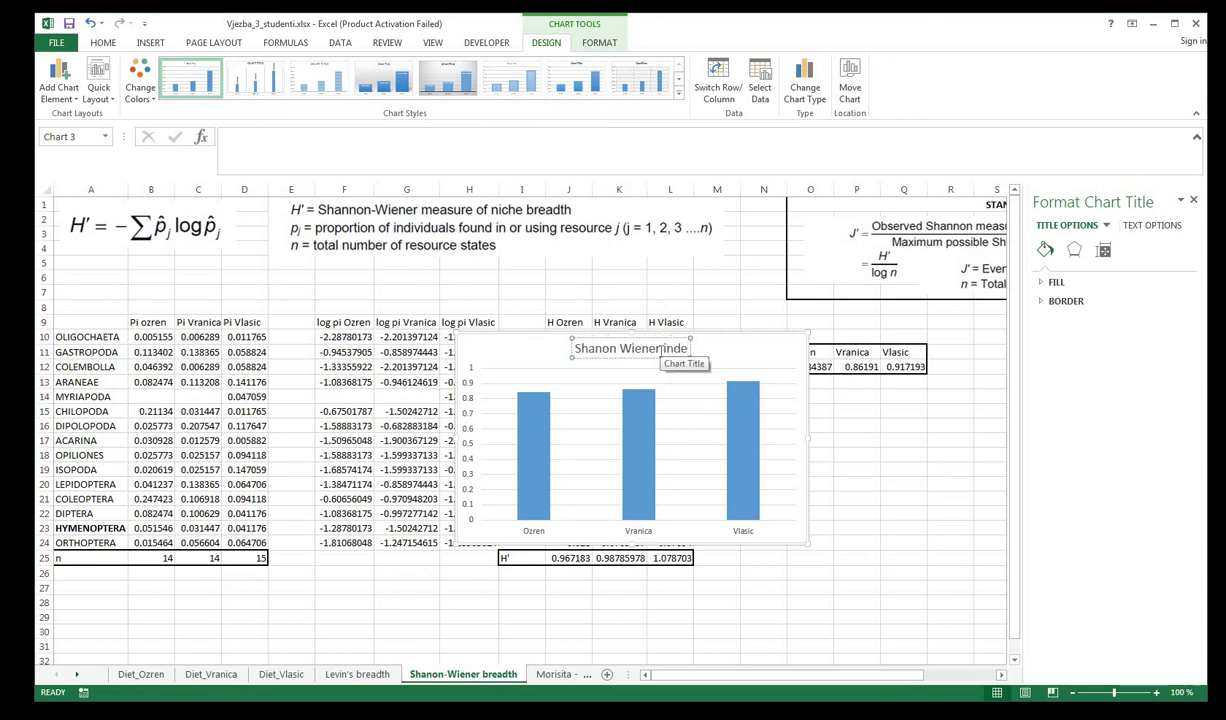
key("BackSpace")
key("BackSpace")
key("BackSpace")
key("BackSpace")
key("BackSpace")
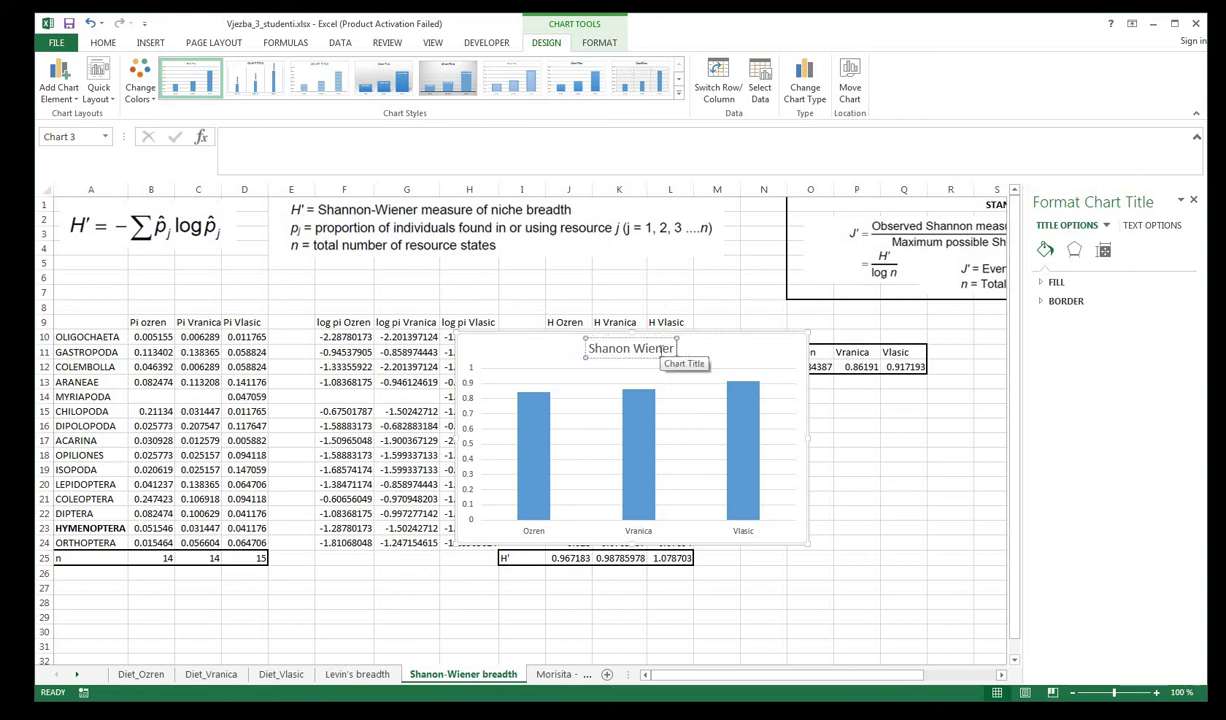
type("indekx sirine n")
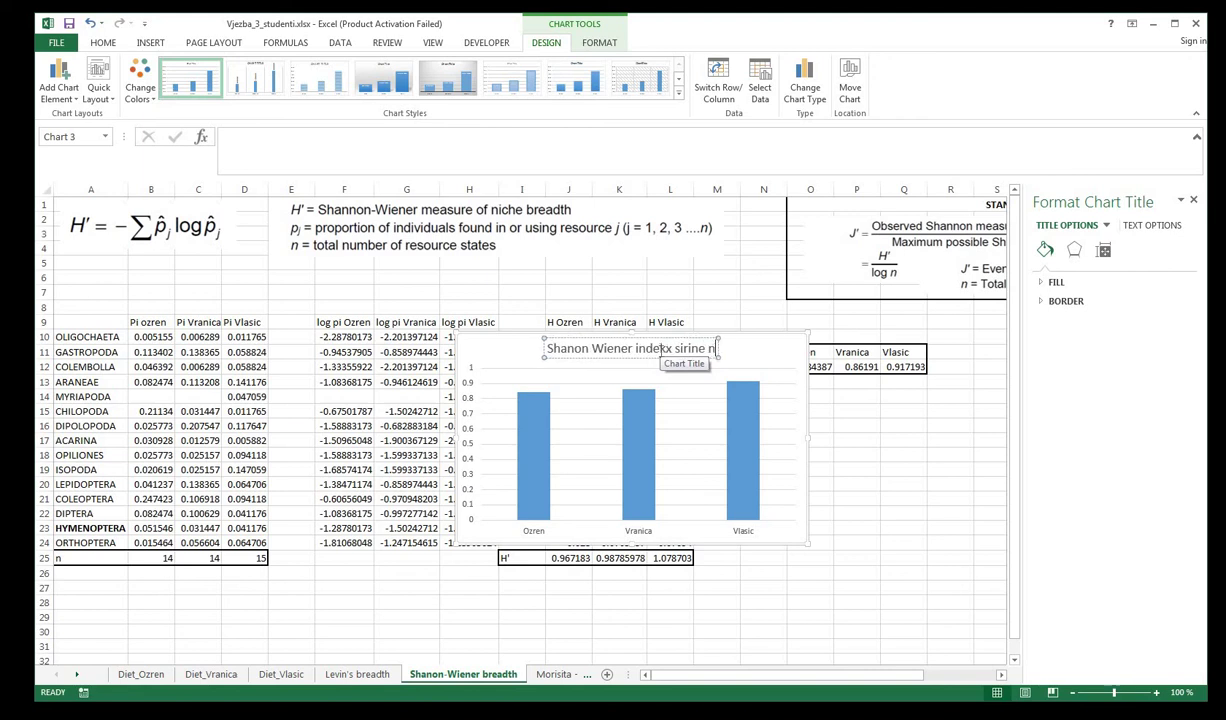
type("ise")
left_click(860, 483)
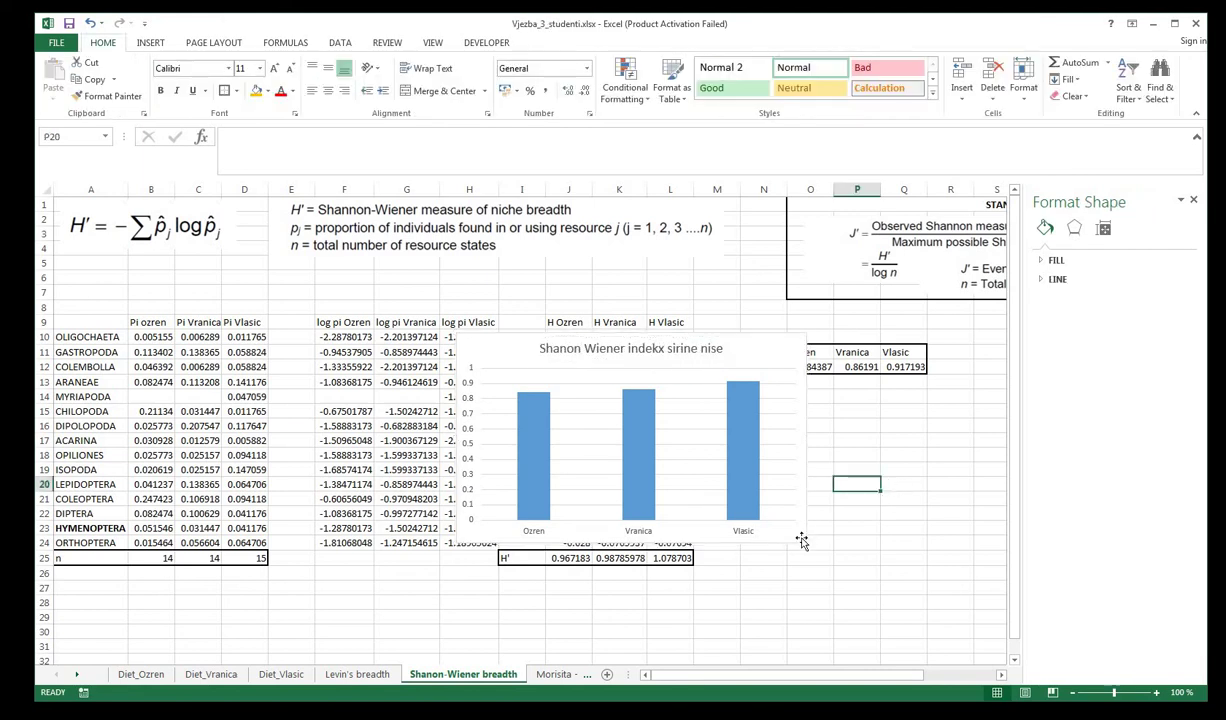
left_click(669, 349)
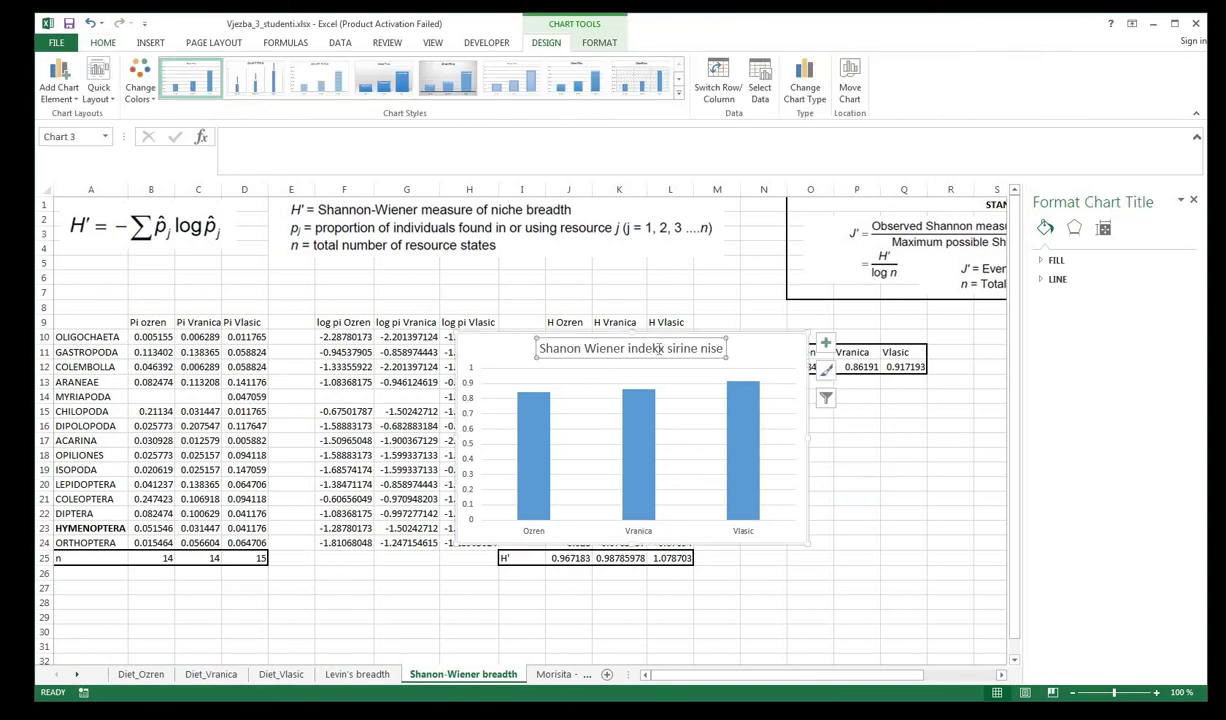
key("BackSpace")
left_click(900, 440)
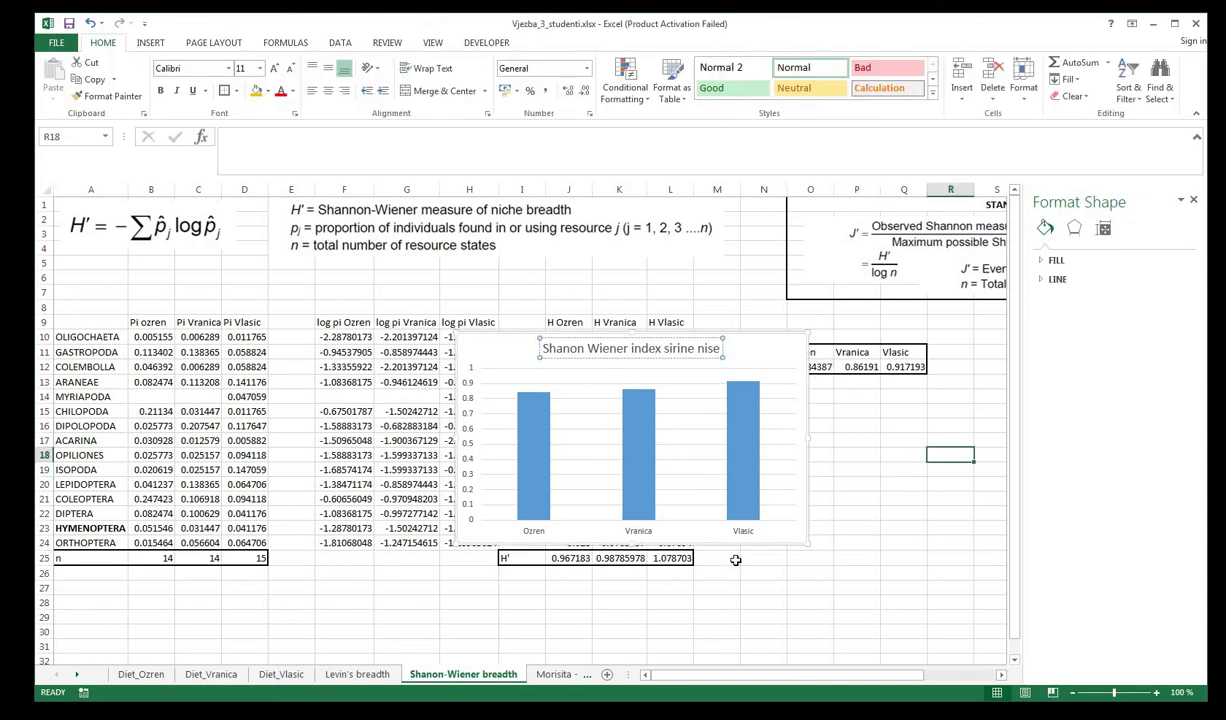
- Compare the Shannon-Wiener niche breadth chart with the Levins niche breadth chart for Ozren, Vranica and Vlasic
left_click(747, 442)
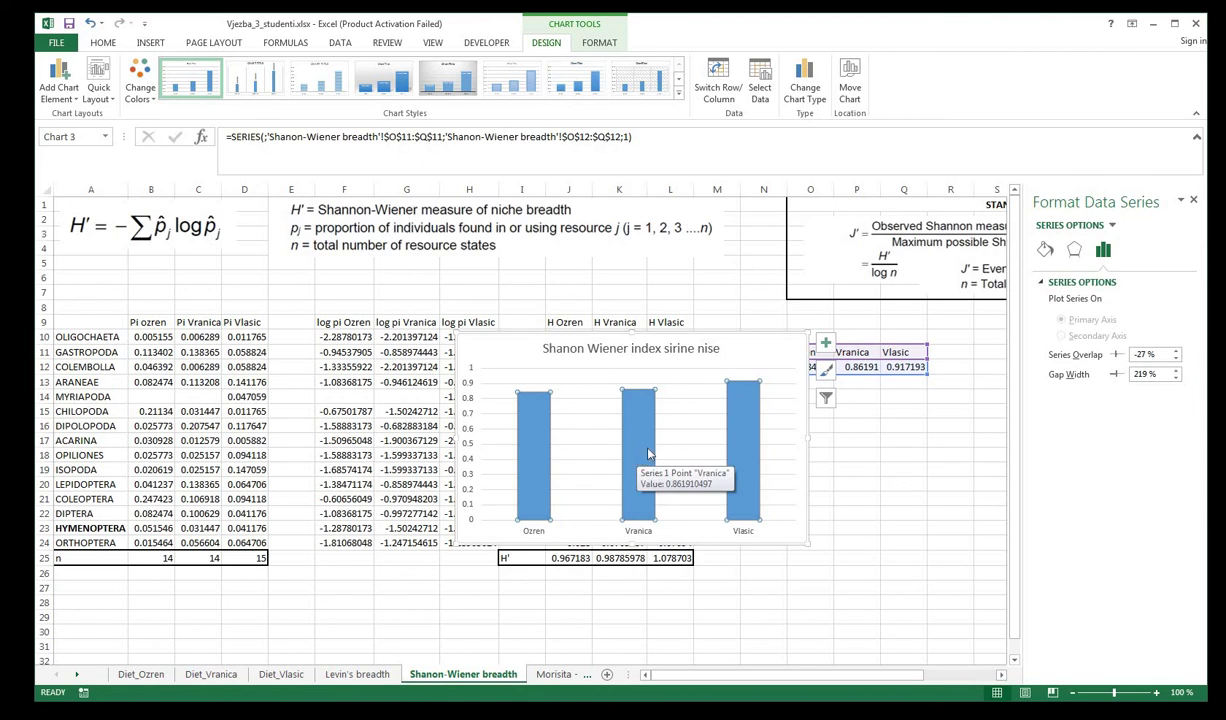
left_click(357, 674)
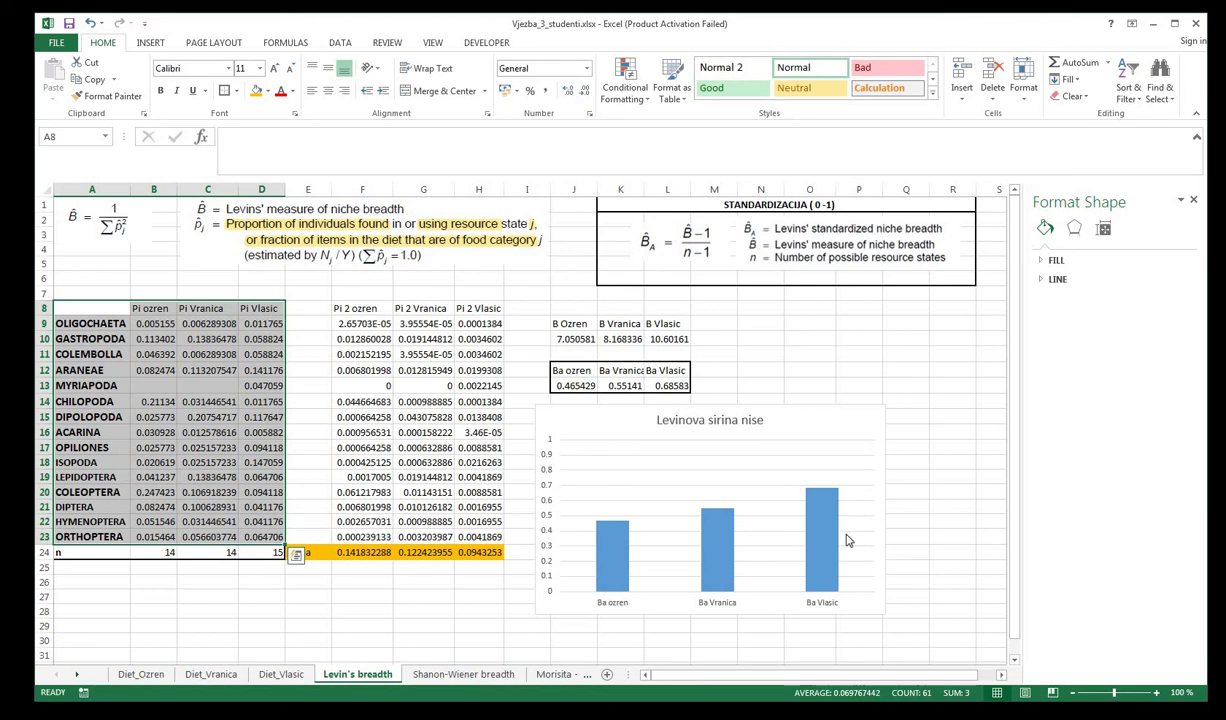
left_click(463, 674)
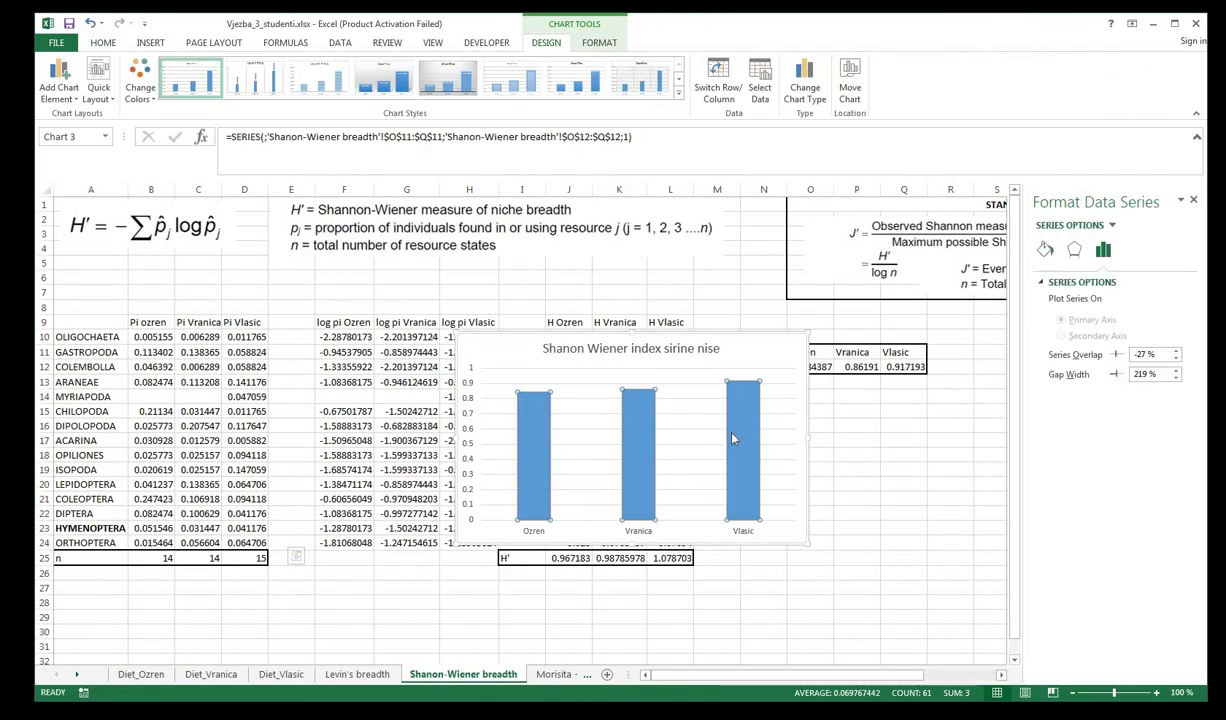
left_click(903, 469)
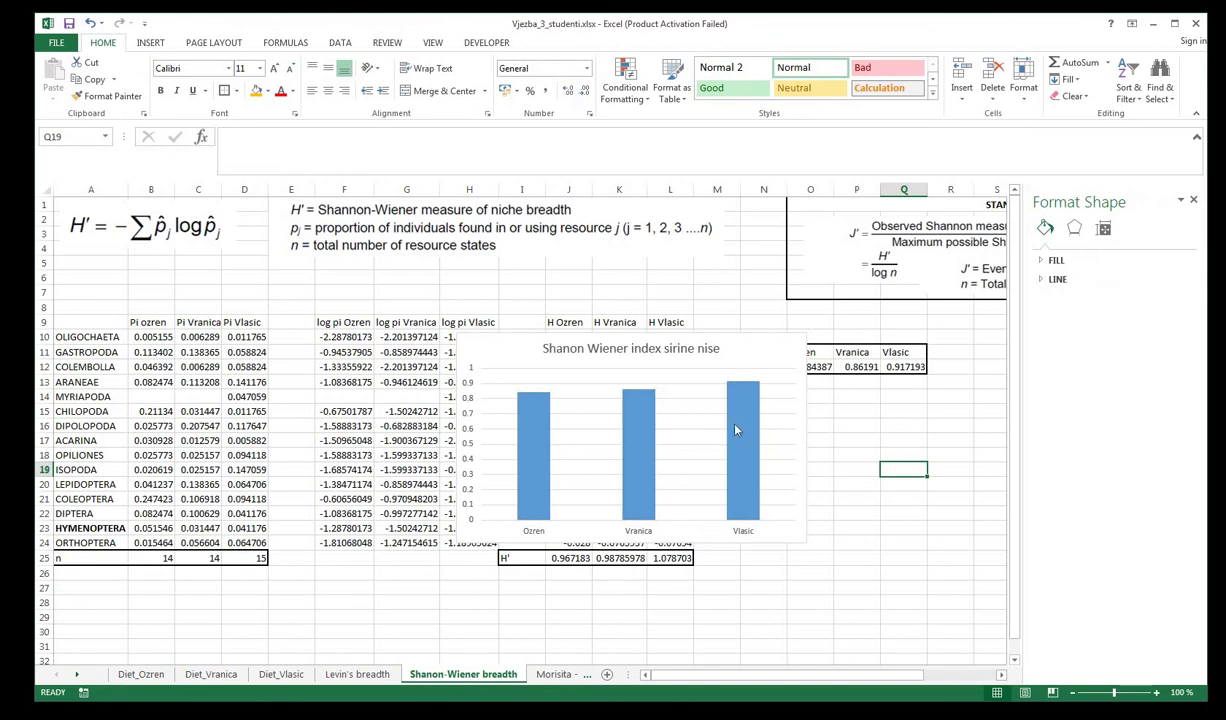
mouse_move(741, 430)
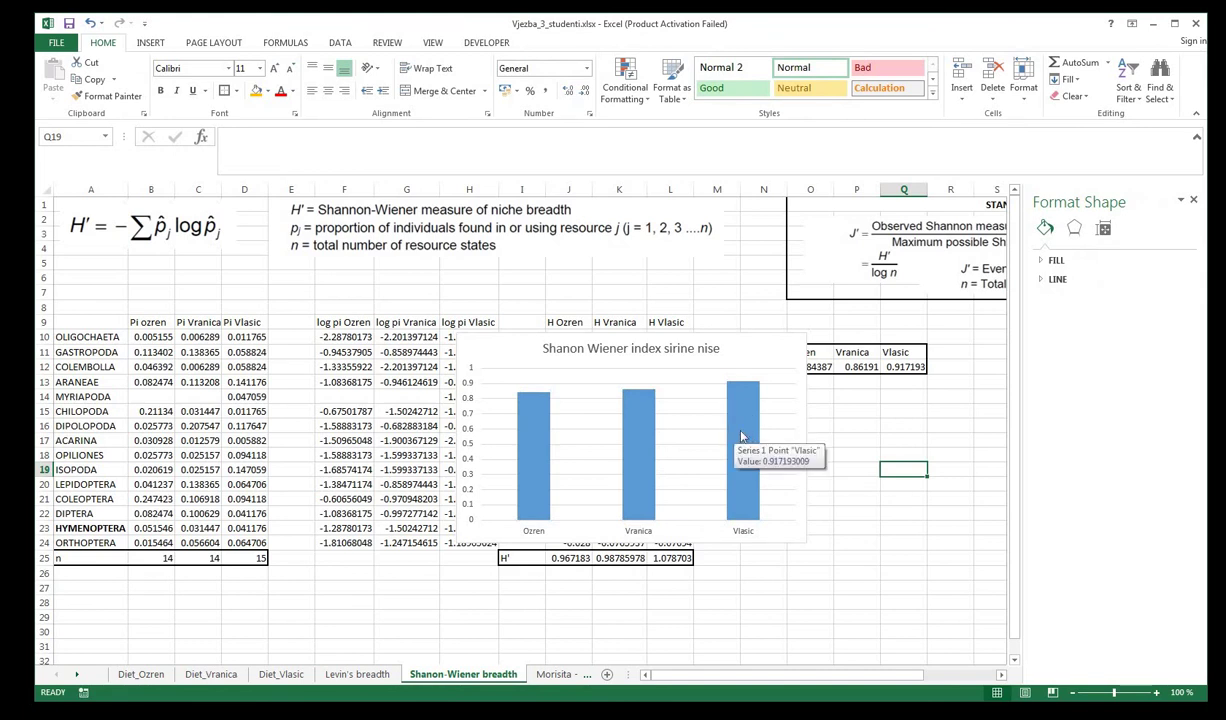
left_click(356, 675)
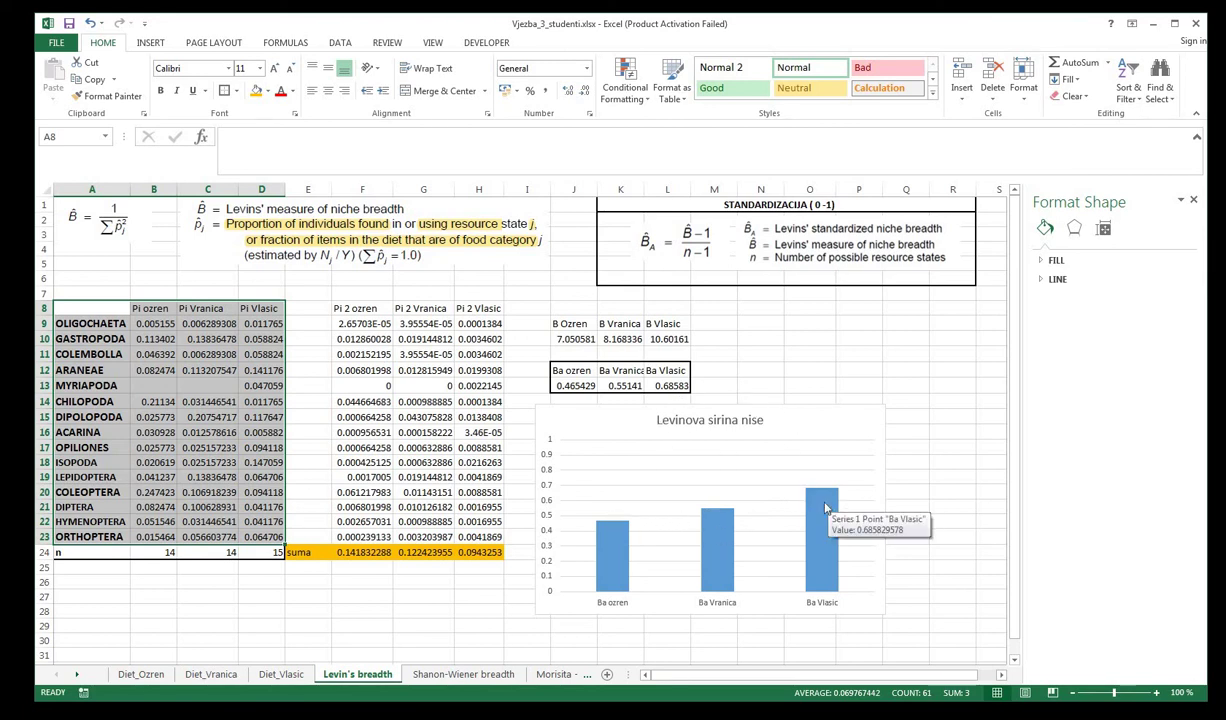
mouse_move(825, 508)
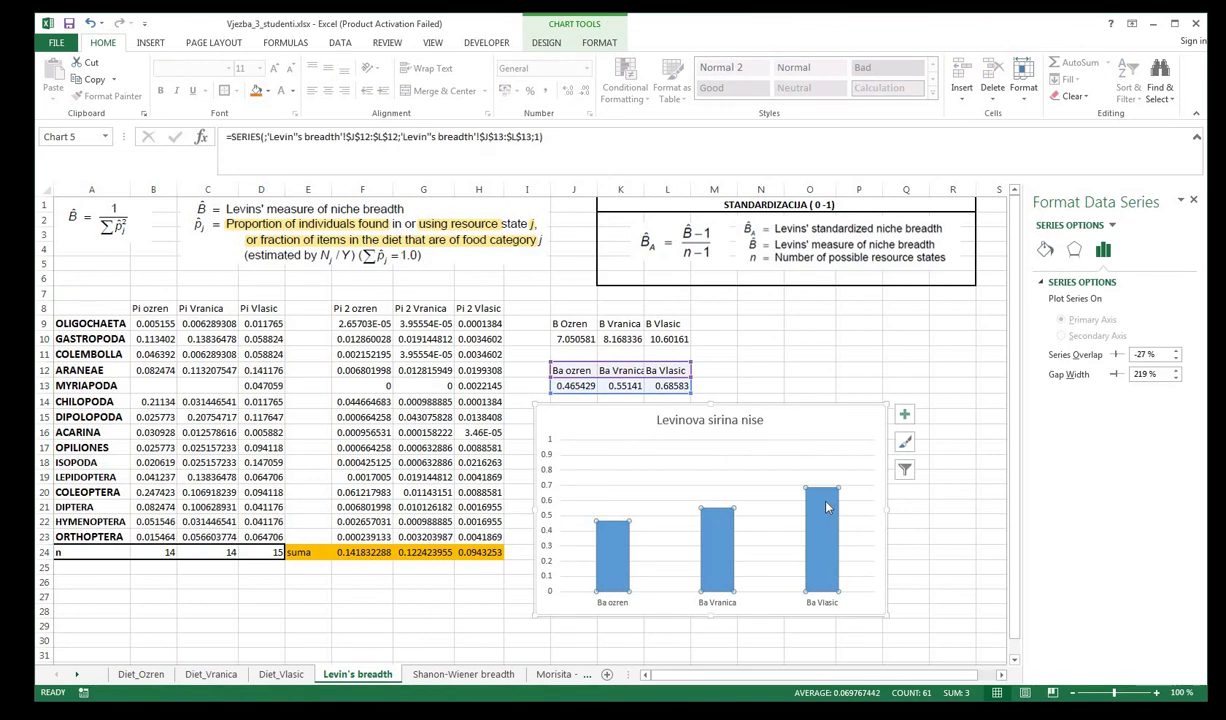
left_click(470, 675)
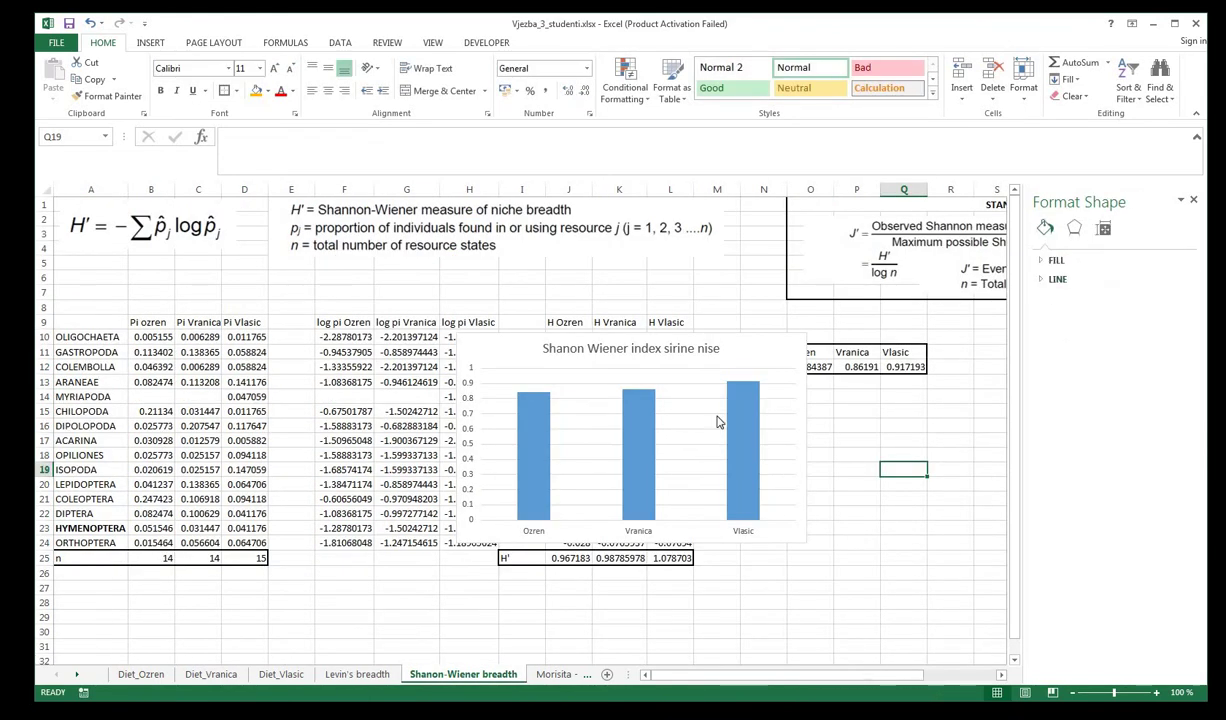
left_click(634, 398)
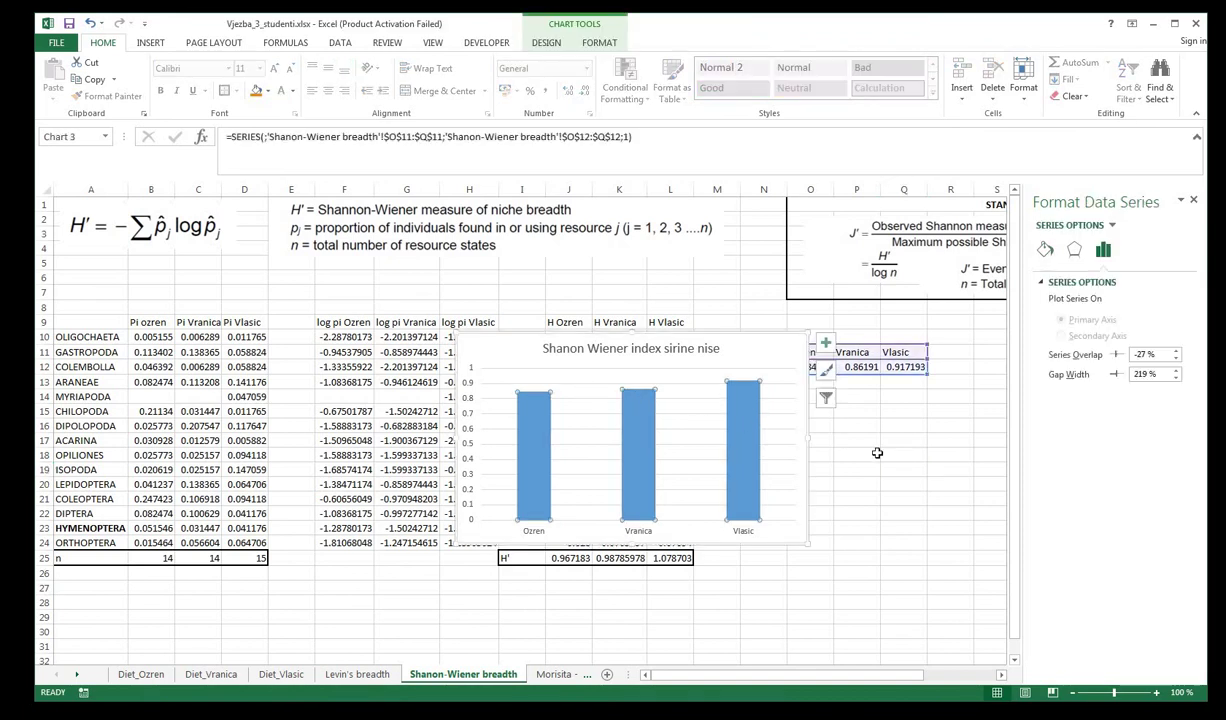
left_click(918, 498)
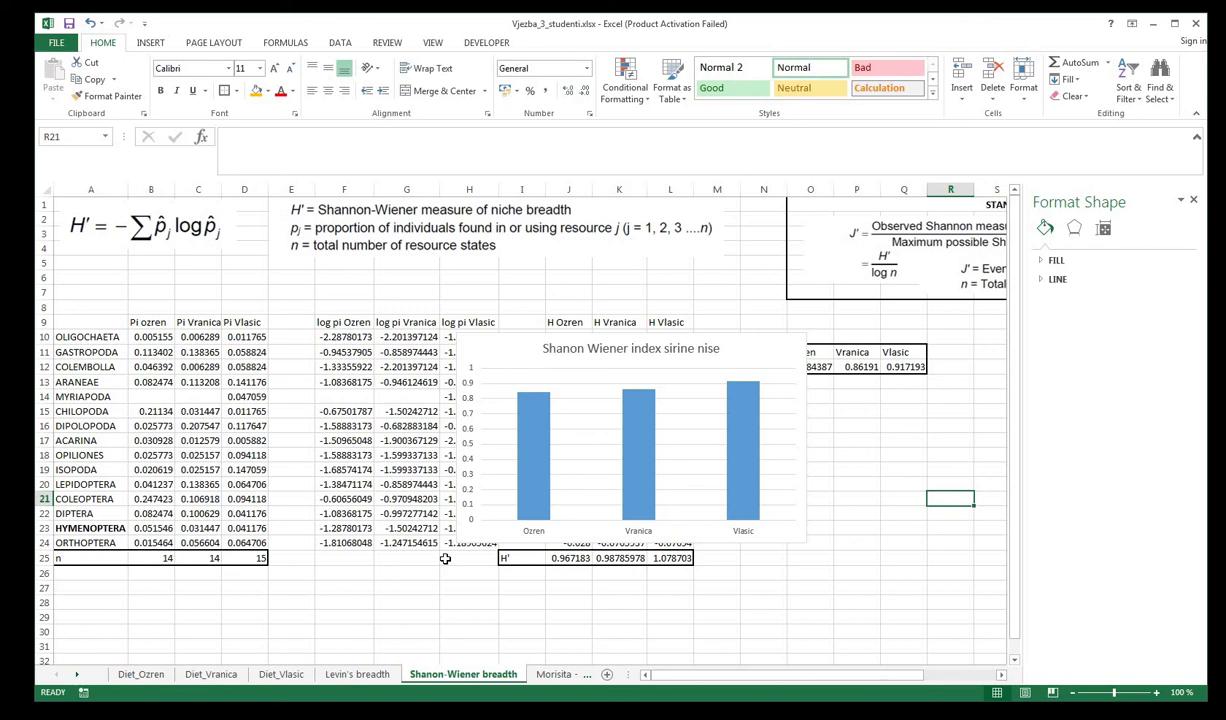
left_click(495, 602)
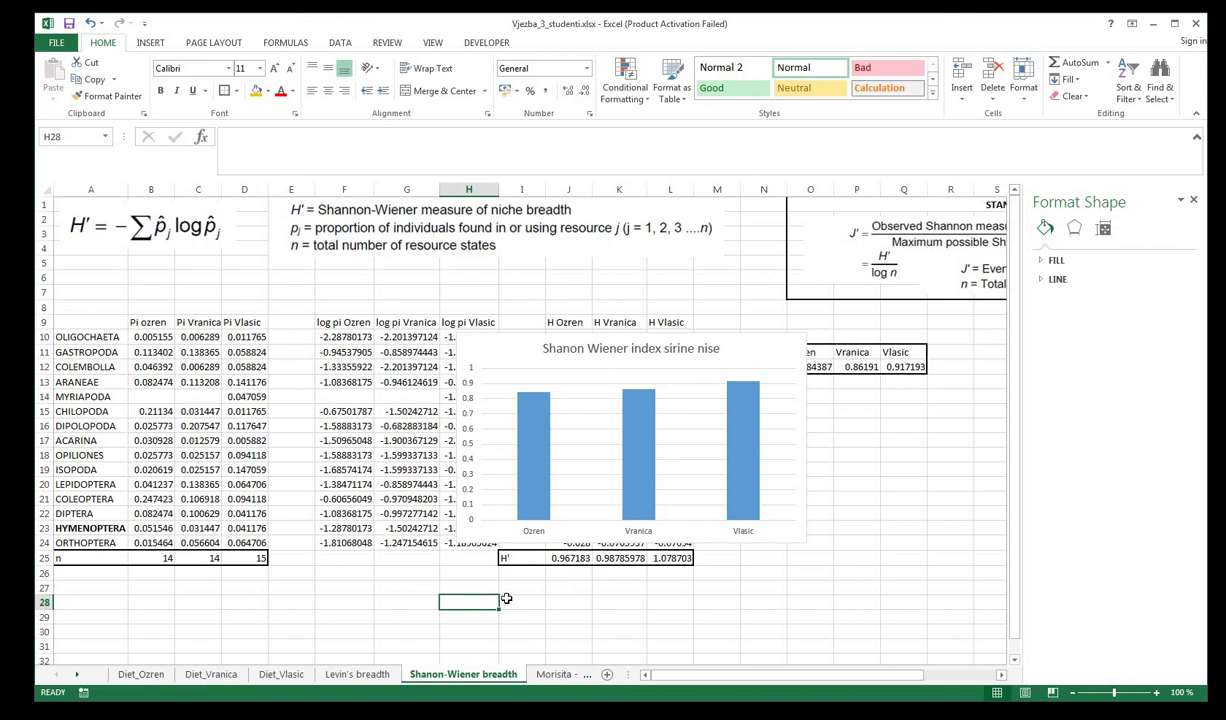